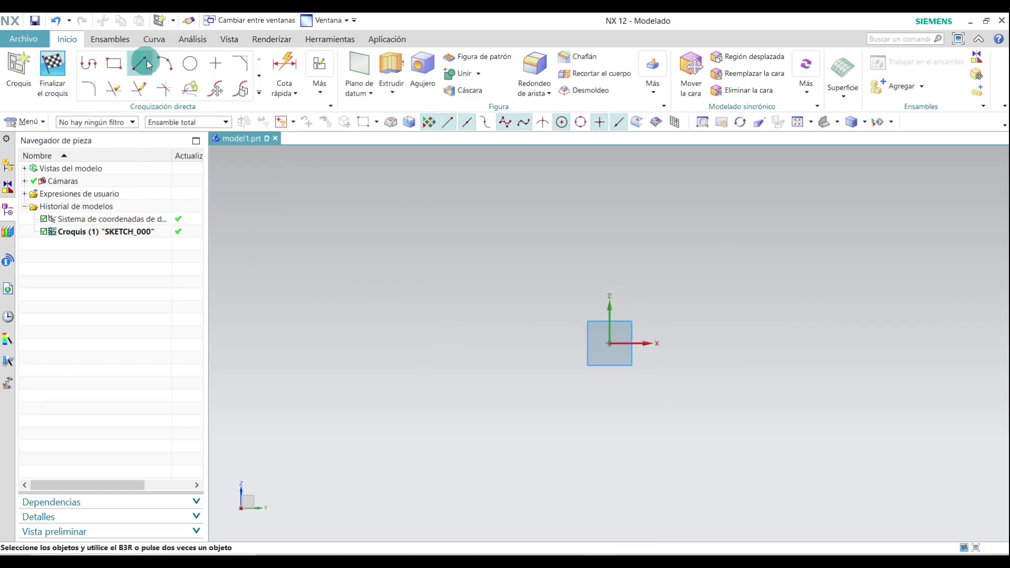
- Draw a horizontal line about 47 mm long from the sketch origin in the negative X direction
{"action": "left_click", "coordinate": [148, 64]}
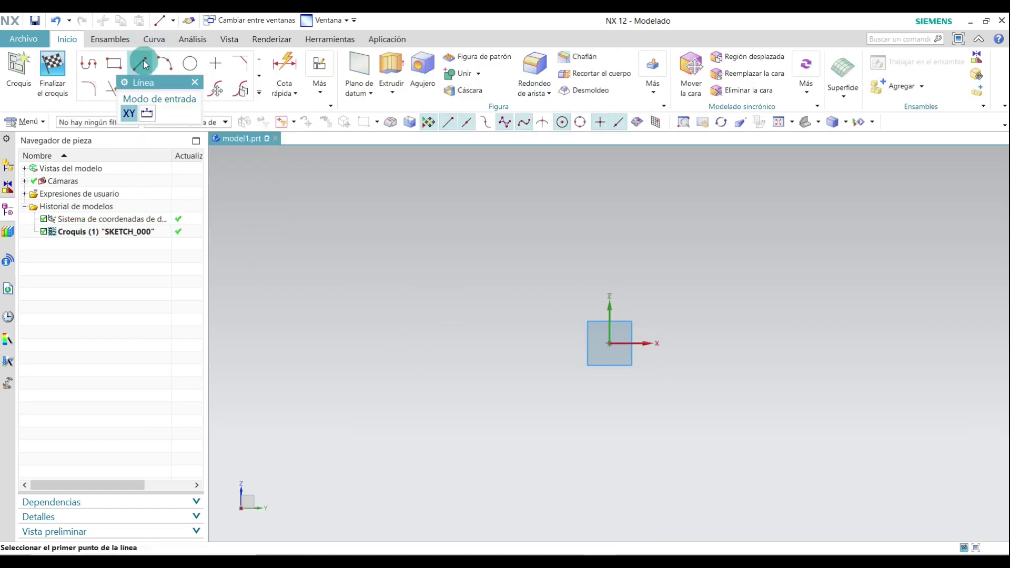
{"action": "left_click", "coordinate": [609, 343]}
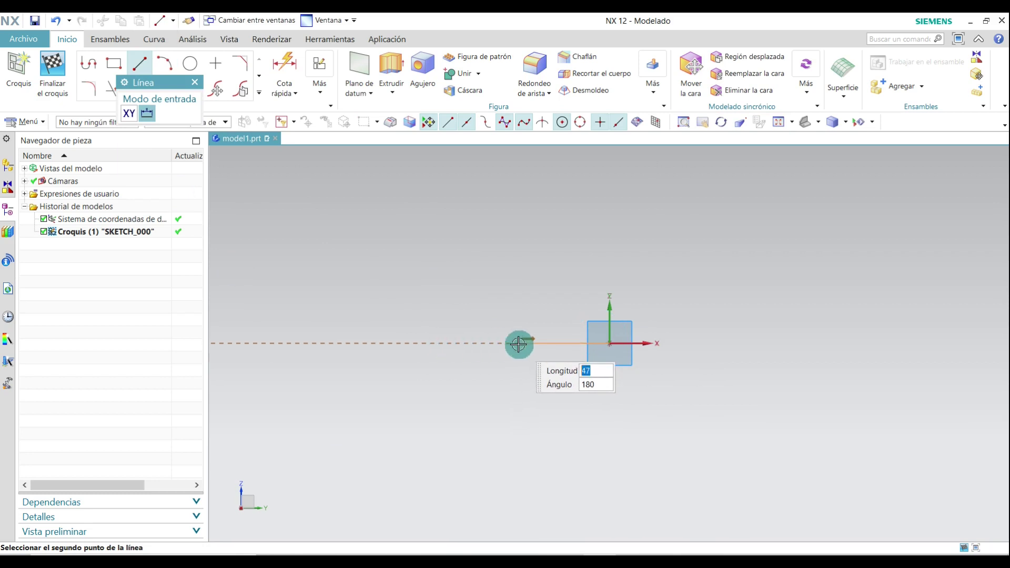
{"action": "left_click", "coordinate": [518, 344]}
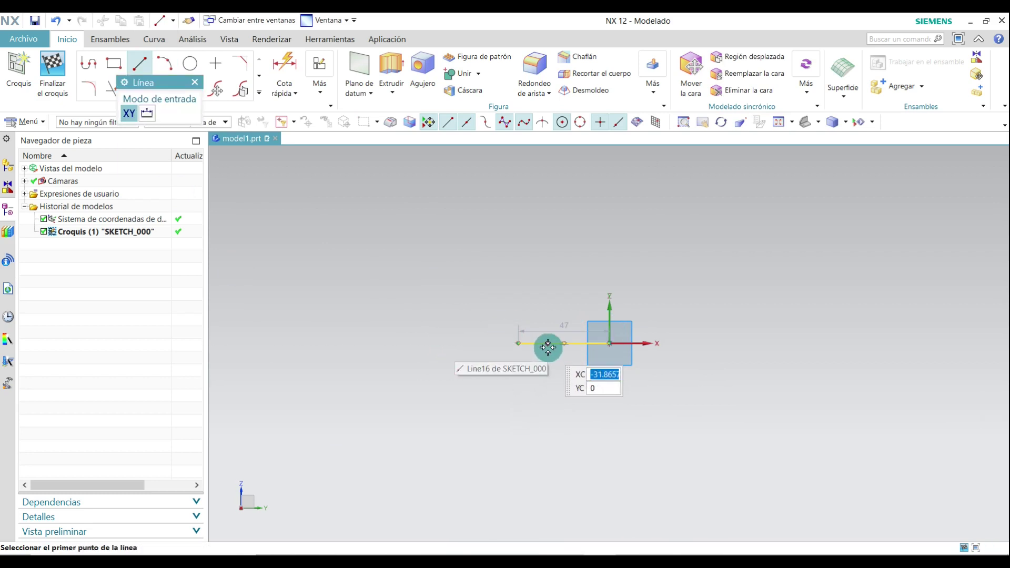
{"action": "key", "text": "Escape"}
- Move the horizontal line's dimension below the line and set its length to 40 mm
{"action": "left_click_drag", "start_coordinate": [569, 318], "coordinate": [567, 362]}
{"action": "double_click", "coordinate": [567, 363]}
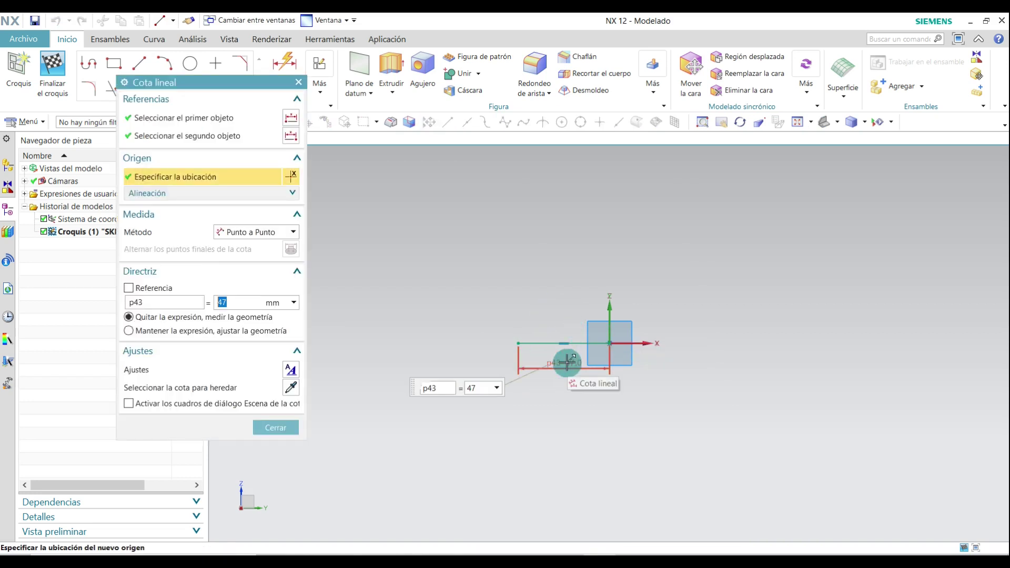
{"action": "key", "text": "Return"}
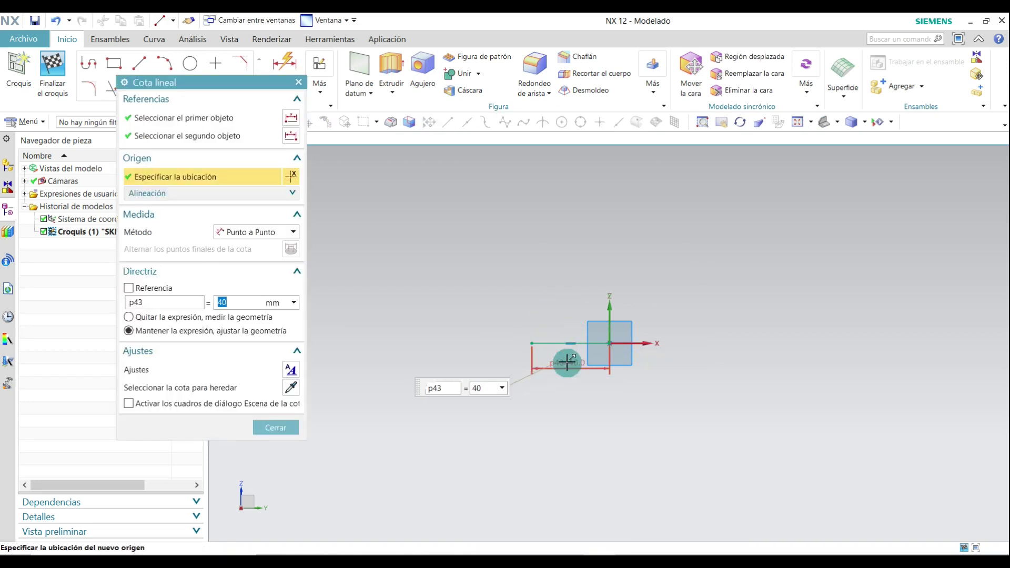
{"action": "left_click", "coordinate": [276, 427]}
- Draw an inclined line about 80 mm long at about 116° upward from the free end of the 40 mm line
{"action": "scroll", "coordinate": [544, 315], "scroll_direction": "up", "scroll_amount": 4}
{"action": "left_click_drag", "start_coordinate": [619, 418], "coordinate": [620, 401]}
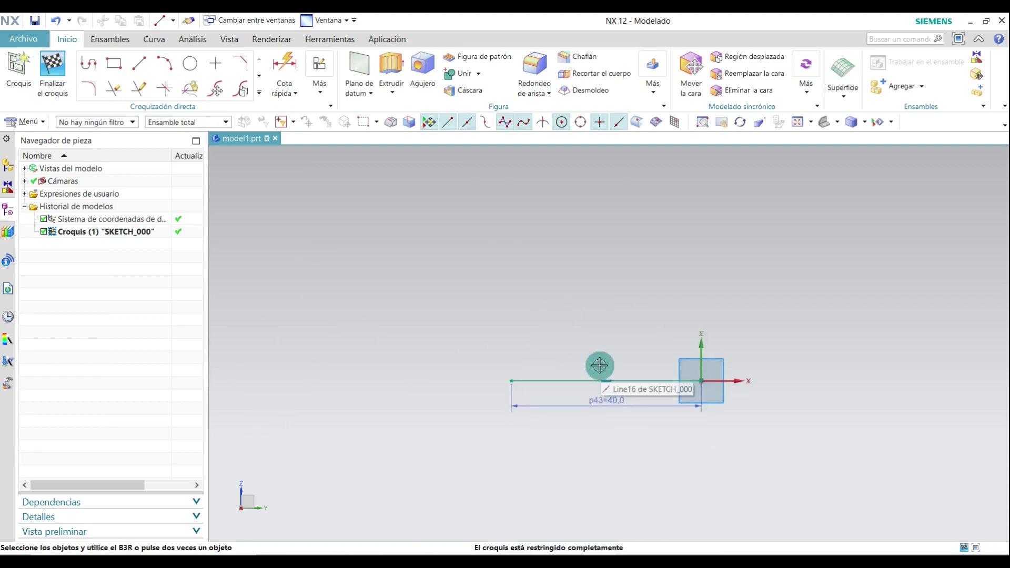
{"action": "left_click", "coordinate": [139, 64]}
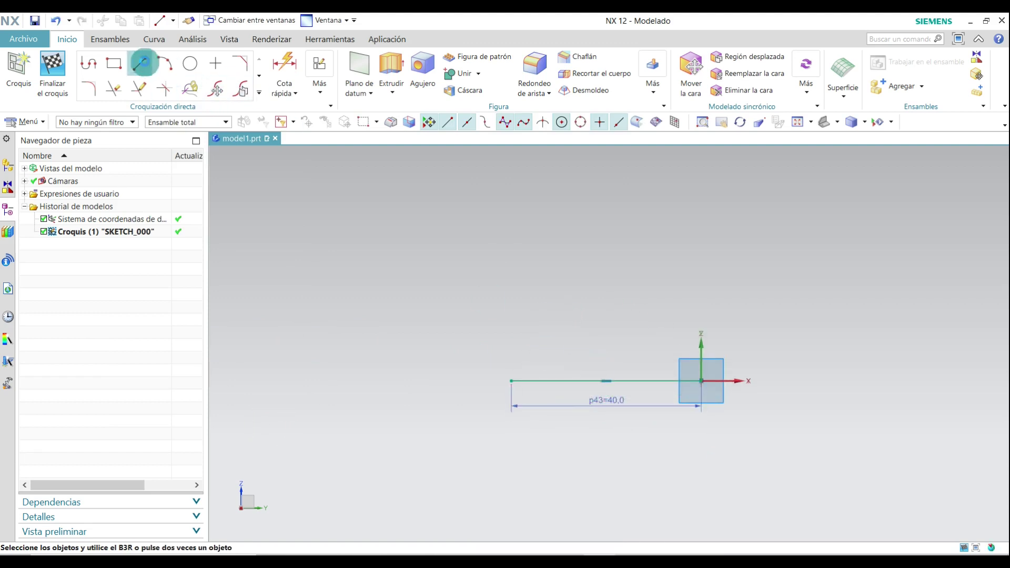
{"action": "left_click", "coordinate": [510, 382]}
{"action": "scroll", "coordinate": [485, 397], "scroll_direction": "down", "scroll_amount": 3}
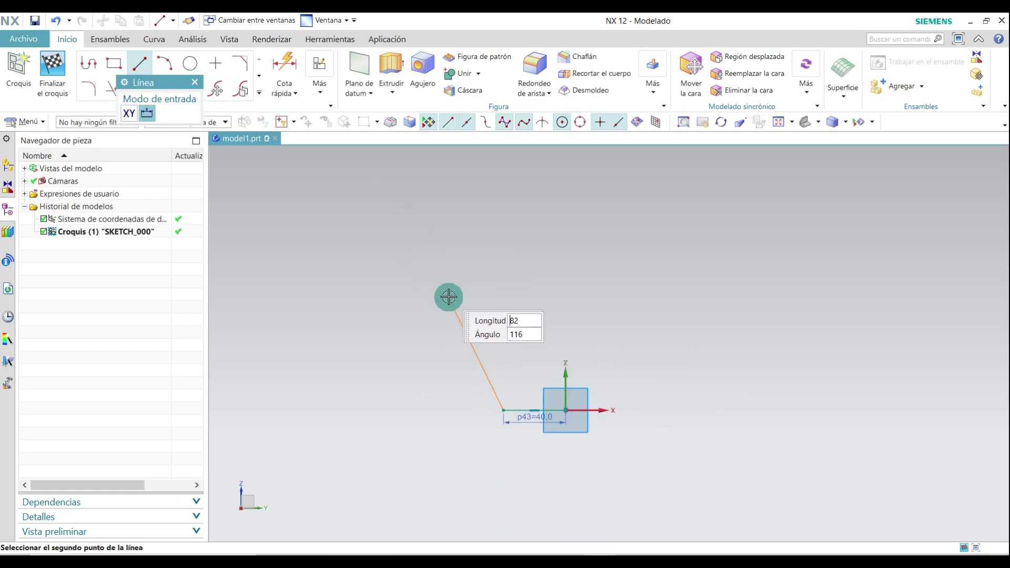
{"action": "left_click", "coordinate": [449, 298]}
- Draw a horizontal line about 17.5 mm long extending outward in negative X from the corner where the inclined line starts
{"action": "scroll", "coordinate": [449, 297], "scroll_direction": "up", "scroll_amount": 3}
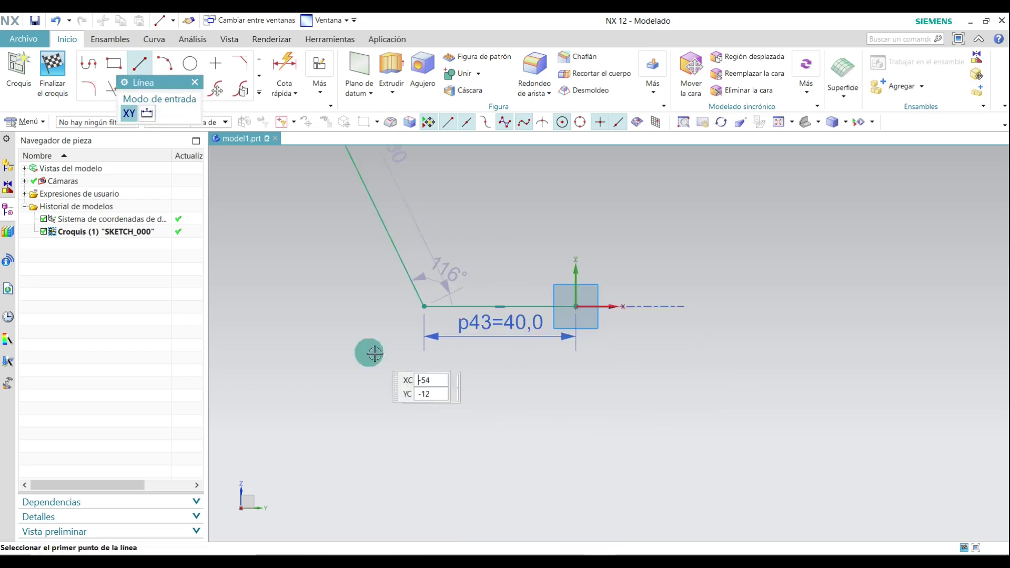
{"action": "scroll", "coordinate": [388, 442], "scroll_direction": "down", "scroll_amount": 3}
{"action": "scroll", "coordinate": [379, 363], "scroll_direction": "up", "scroll_amount": 2}
{"action": "scroll", "coordinate": [422, 394], "scroll_direction": "down", "scroll_amount": 2}
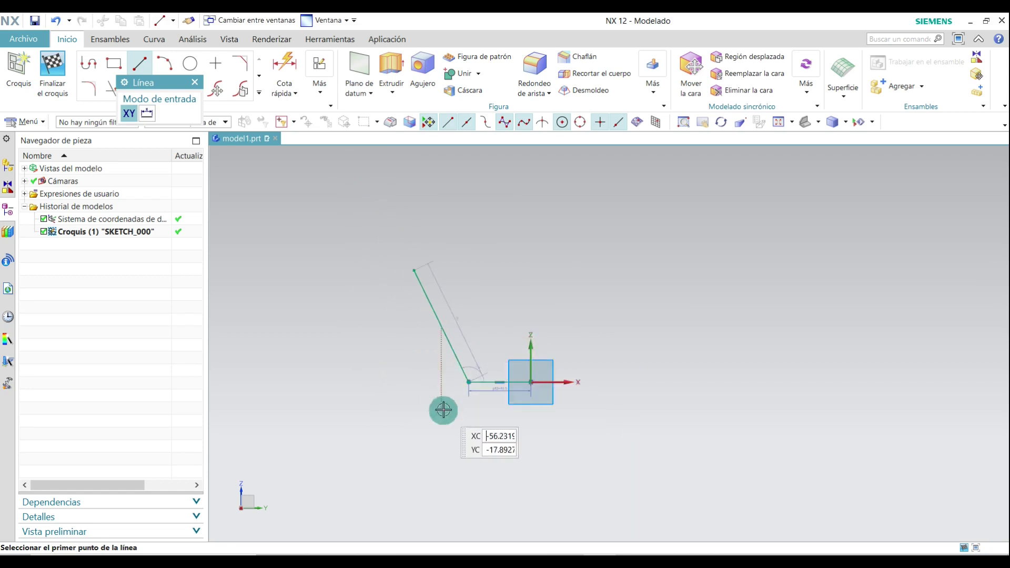
{"action": "scroll", "coordinate": [442, 408], "scroll_direction": "up", "scroll_amount": 4}
{"action": "key", "text": "Escape"}
{"action": "left_click", "coordinate": [156, 70]}
{"action": "left_click", "coordinate": [140, 63]}
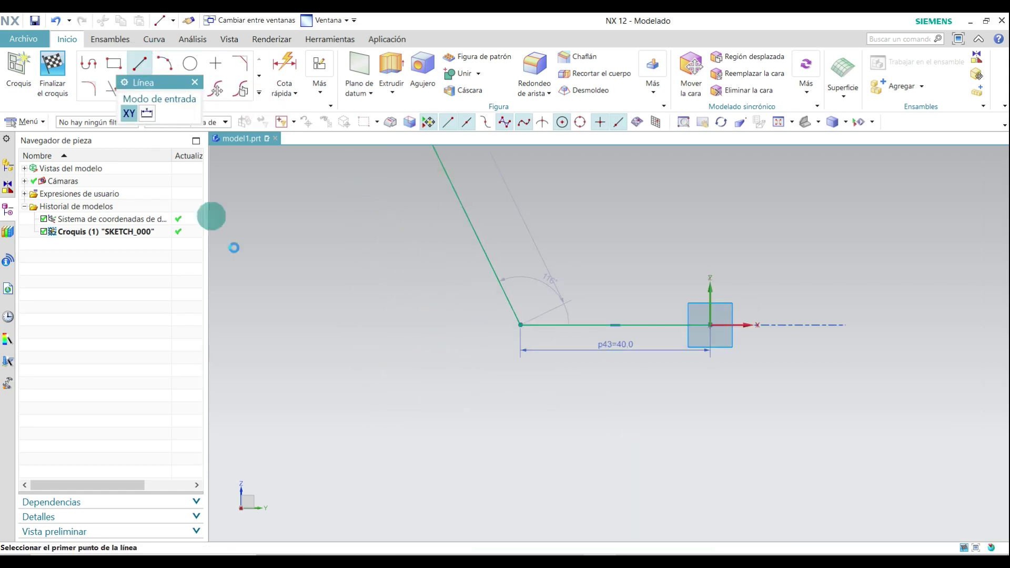
{"action": "left_click", "coordinate": [524, 326]}
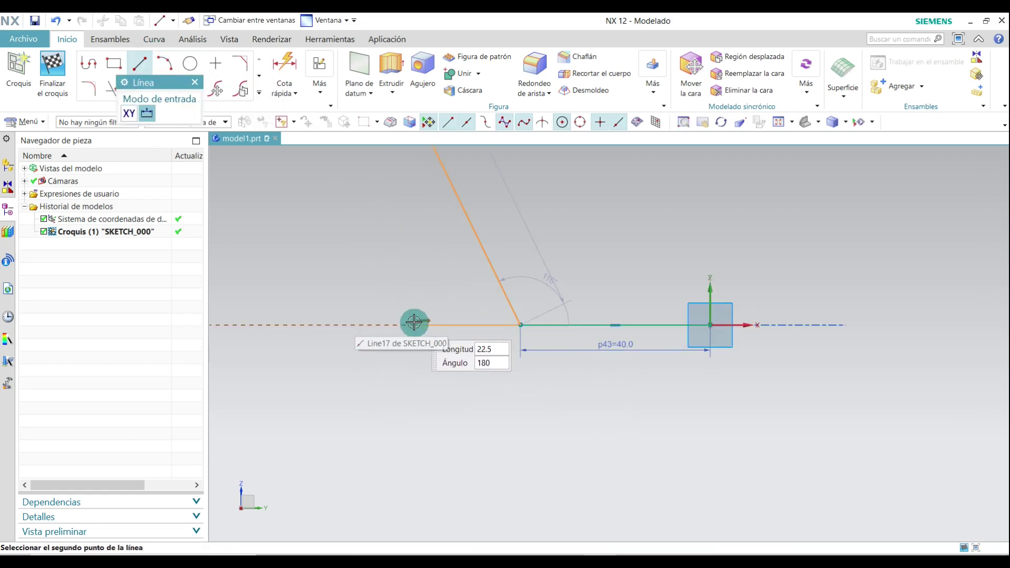
{"action": "left_click", "coordinate": [435, 323]}
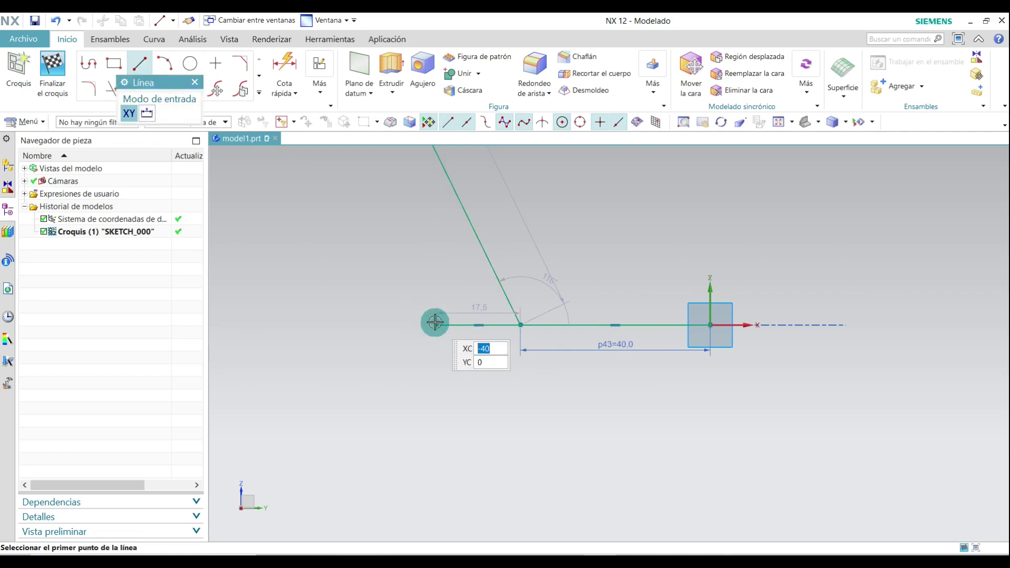
{"action": "key", "text": "Escape"}
- Add an angular dimension of 75° between the inclined line and the short outward horizontal line
{"action": "left_click", "coordinate": [298, 94]}
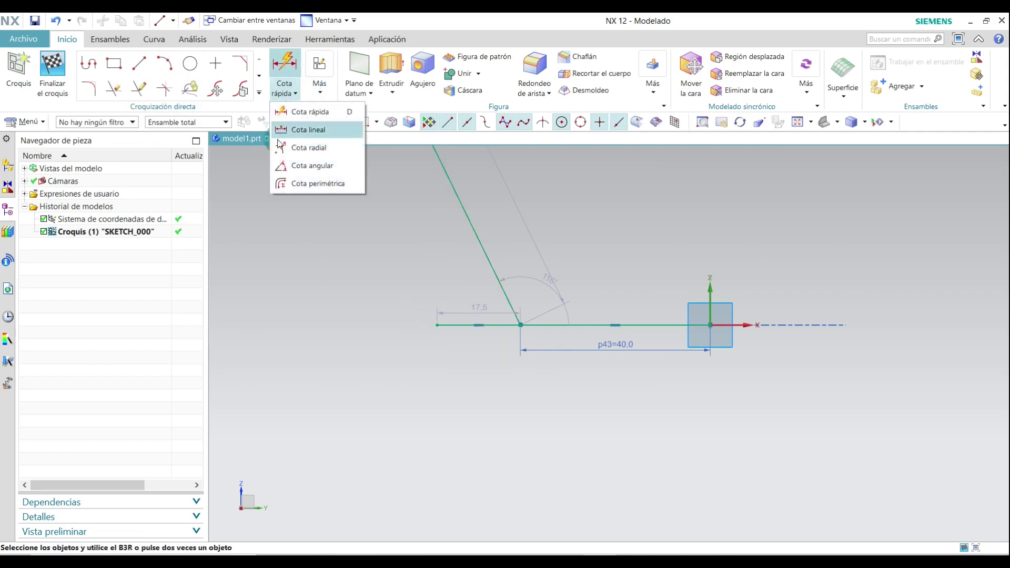
{"action": "left_click", "coordinate": [311, 166]}
{"action": "left_click", "coordinate": [478, 238]}
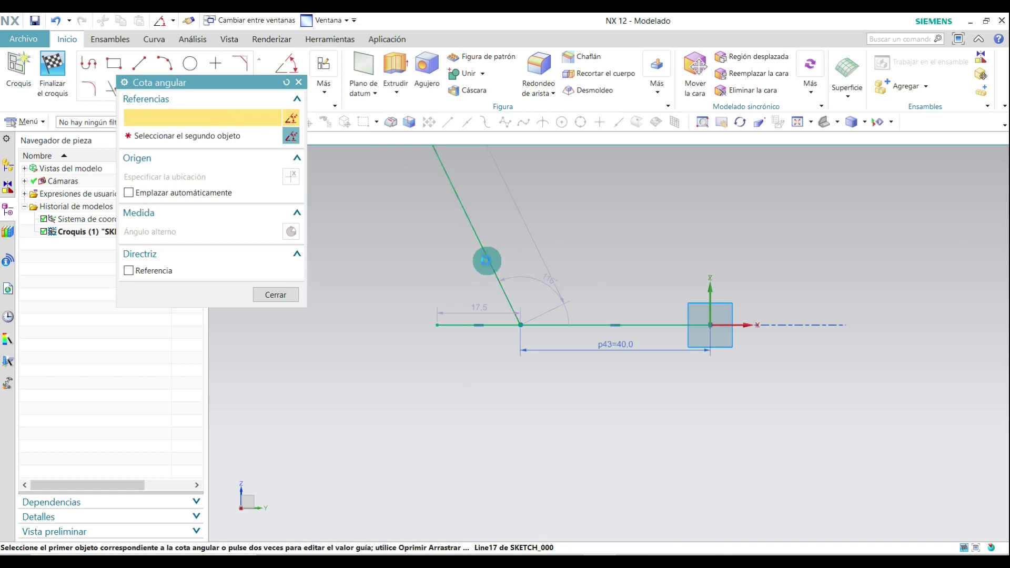
{"action": "left_click", "coordinate": [478, 325]}
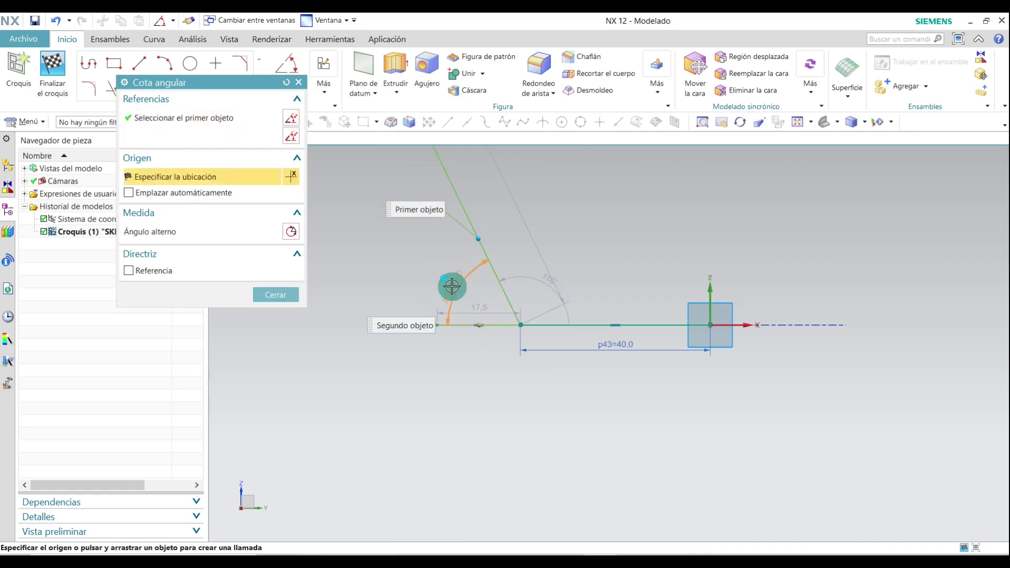
{"action": "left_click", "coordinate": [453, 288]}
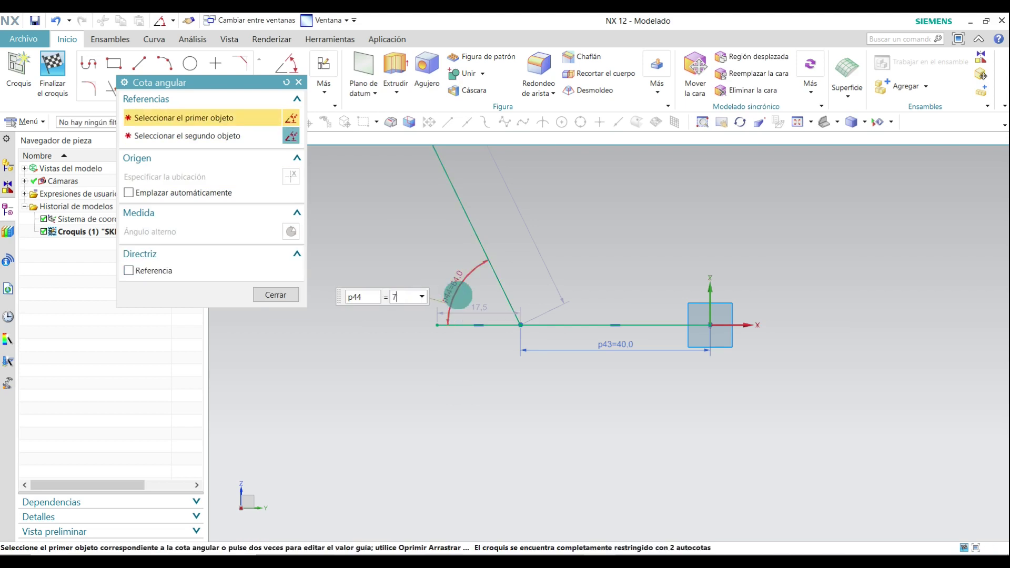
{"action": "type", "text": "75"}
{"action": "key", "text": "Return"}
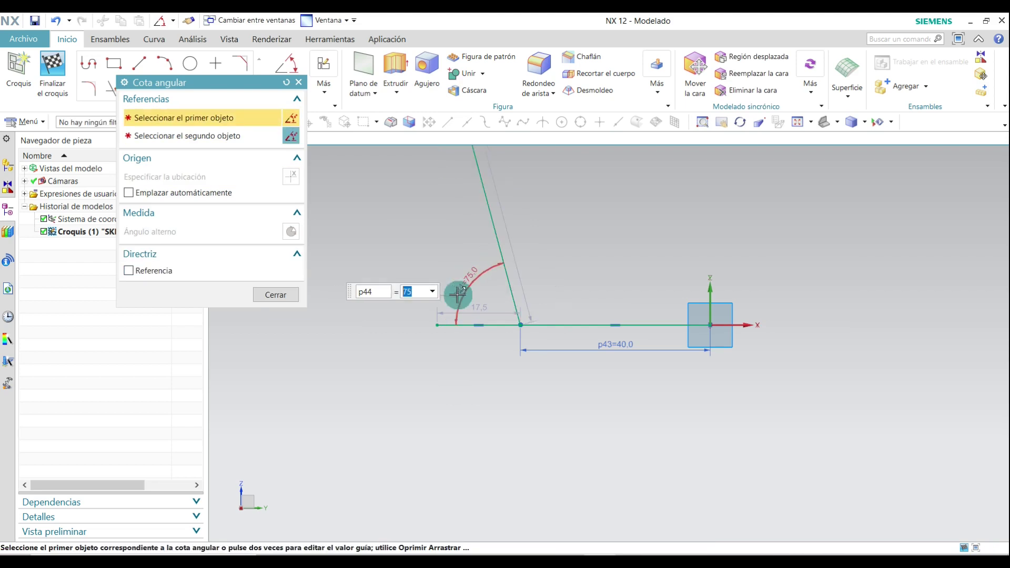
{"action": "left_click", "coordinate": [292, 293]}
- Draw a vertical line 160 mm long upward from the sketch origin
{"action": "scroll", "coordinate": [372, 429], "scroll_direction": "down", "scroll_amount": 4}
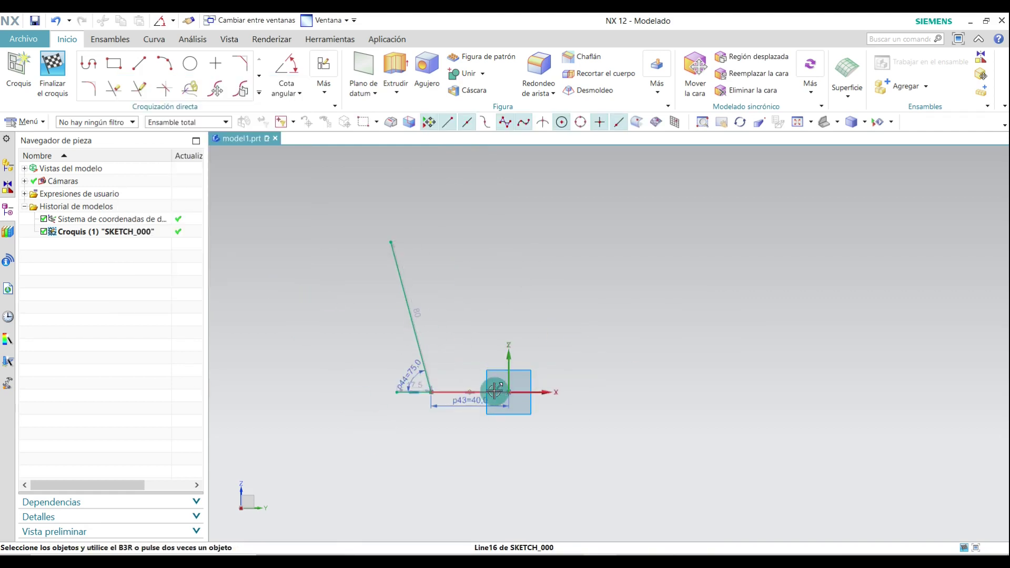
{"action": "left_click", "coordinate": [138, 64]}
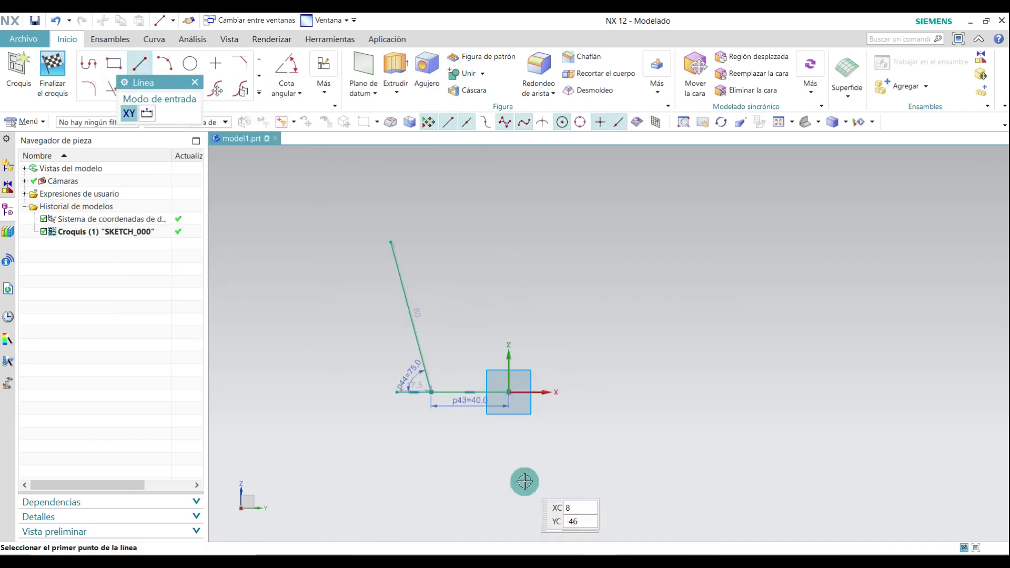
{"action": "left_click", "coordinate": [509, 392]}
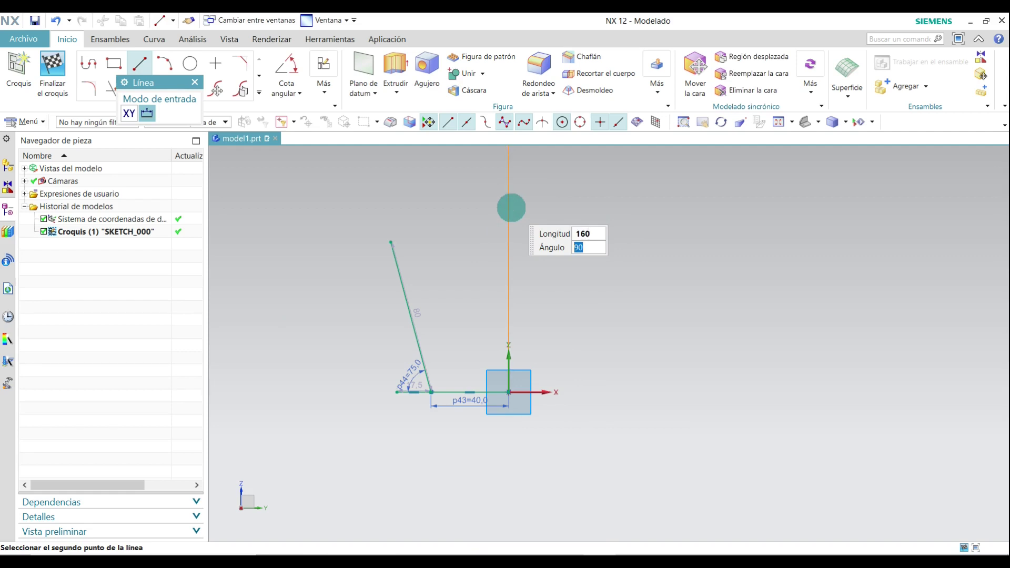
{"action": "key", "text": "Return"}
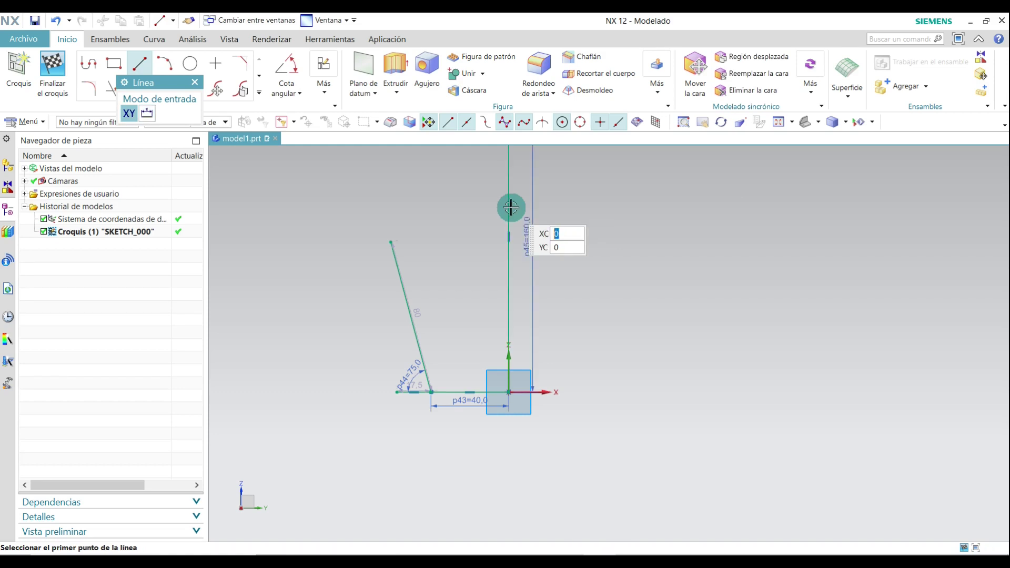
- Draw a horizontal line 44 mm long in negative X from the upper end of the 160 mm vertical line
{"action": "scroll", "coordinate": [481, 405], "scroll_direction": "down", "scroll_amount": 3}
{"action": "scroll", "coordinate": [461, 260], "scroll_direction": "up", "scroll_amount": 2}
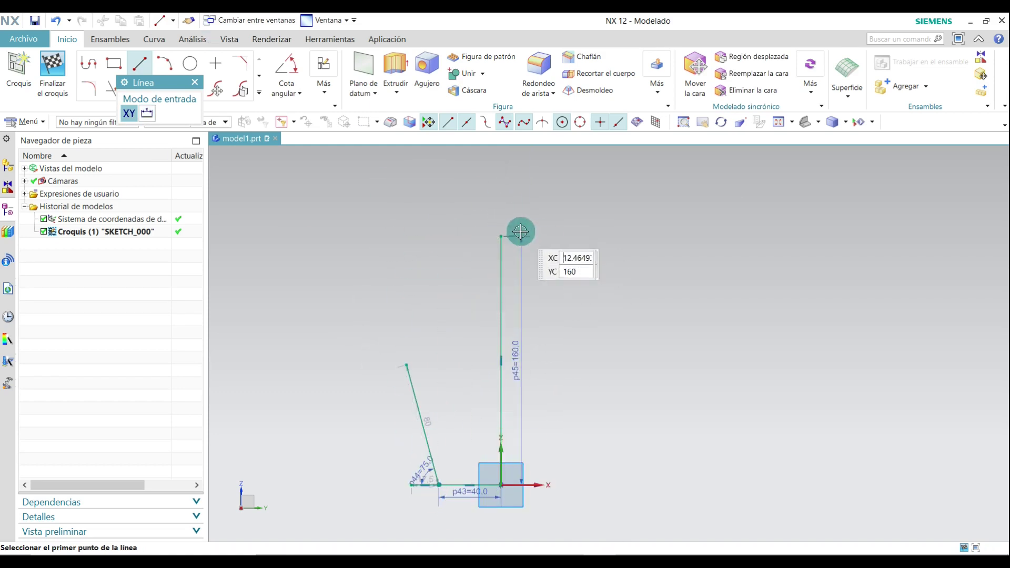
{"action": "left_click", "coordinate": [498, 235]}
{"action": "scroll", "coordinate": [369, 235], "scroll_direction": "up", "scroll_amount": 3}
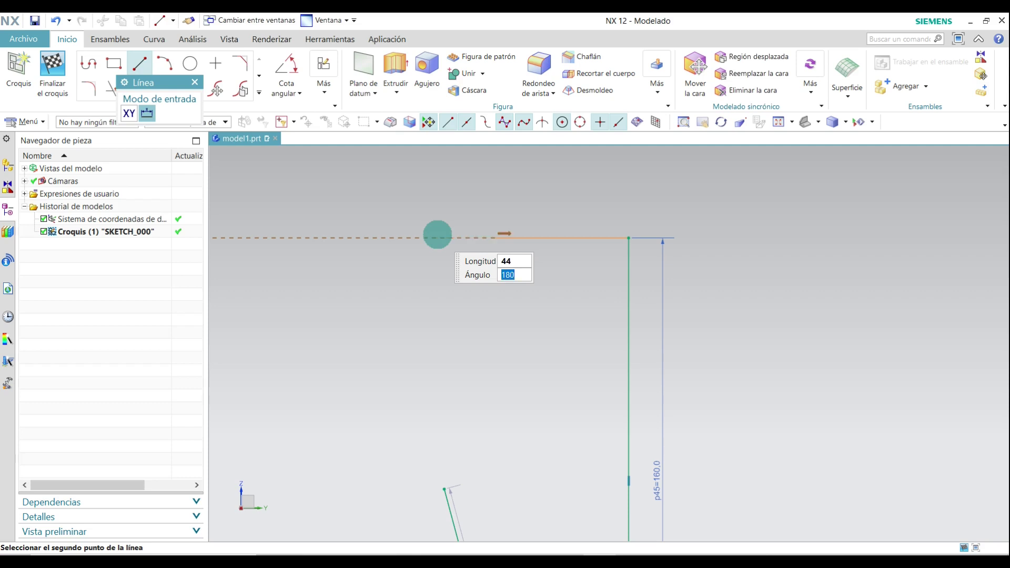
{"action": "key", "text": "Return"}
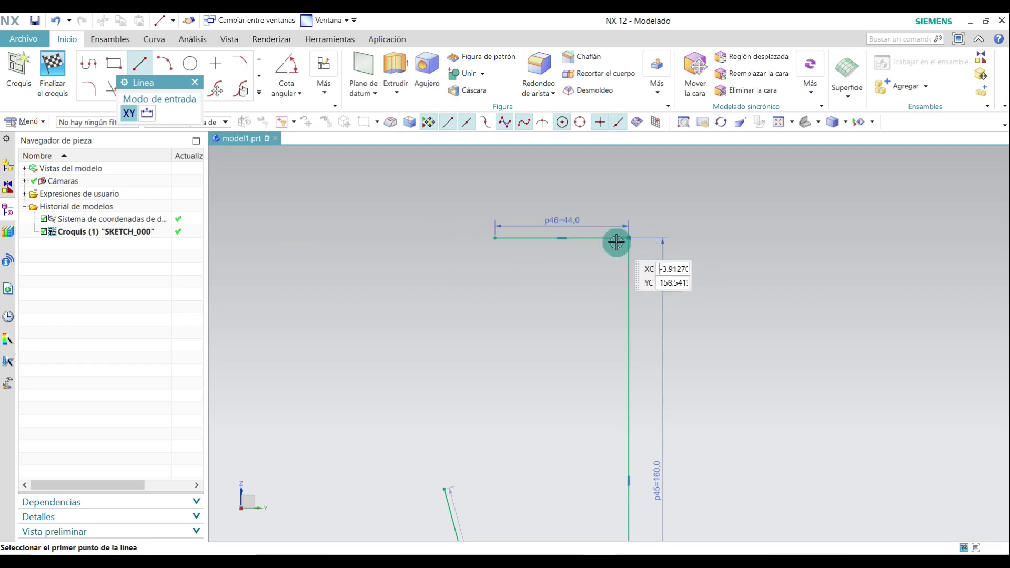
- Draw a horizontal line about 9 mm long continuing outward from the free end of the 44 mm line
{"action": "scroll", "coordinate": [579, 247], "scroll_direction": "up", "scroll_amount": 2}
{"action": "left_click", "coordinate": [634, 213]}
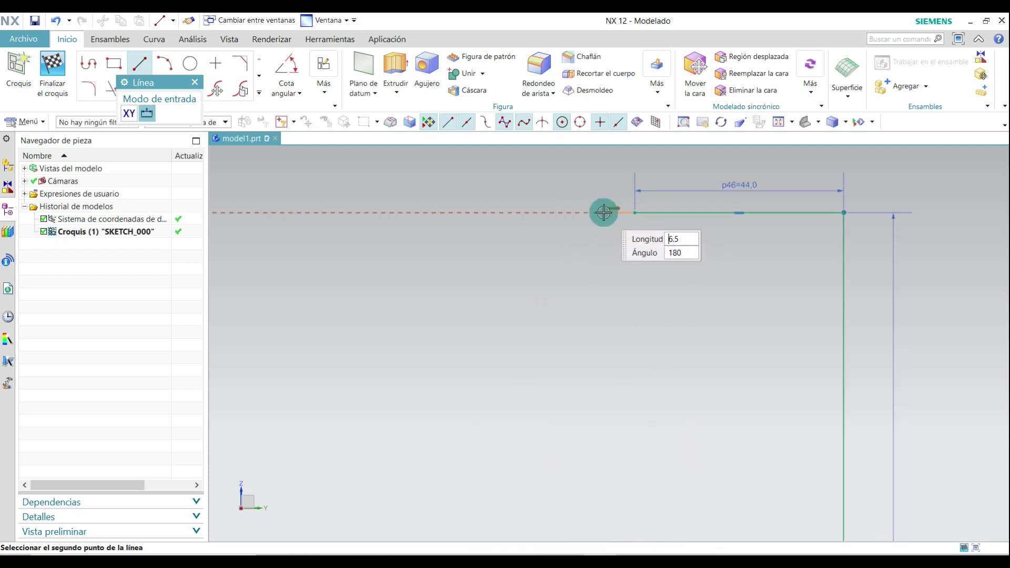
{"action": "left_click", "coordinate": [593, 213]}
{"action": "scroll", "coordinate": [564, 300], "scroll_direction": "down", "scroll_amount": 1}
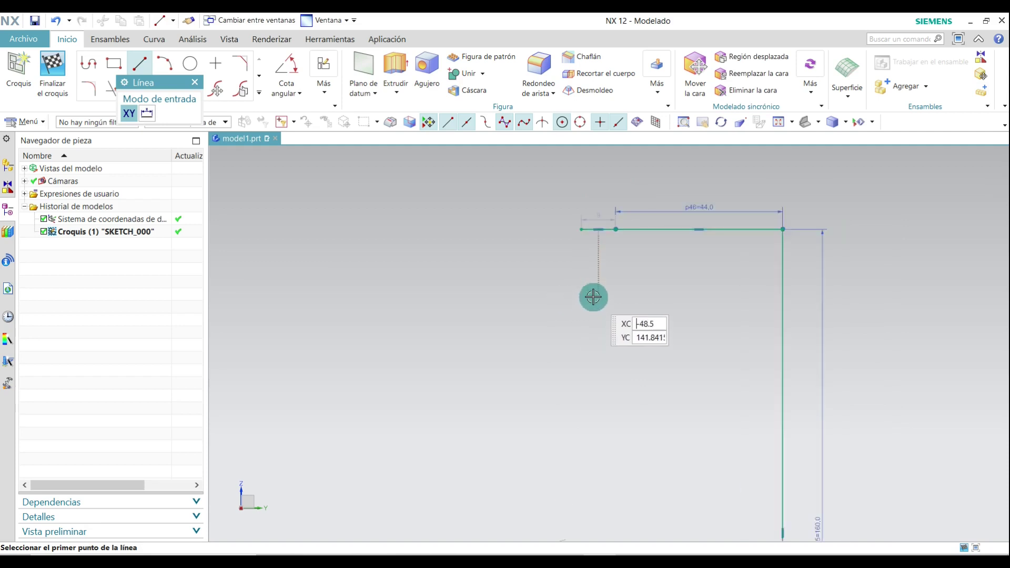
- Draw a line sloping down and outward at about 67° from horizontal, starting at the free end of the 44 mm line
{"action": "scroll", "coordinate": [593, 297], "scroll_direction": "up", "scroll_amount": 1}
{"action": "left_click", "coordinate": [621, 212]}
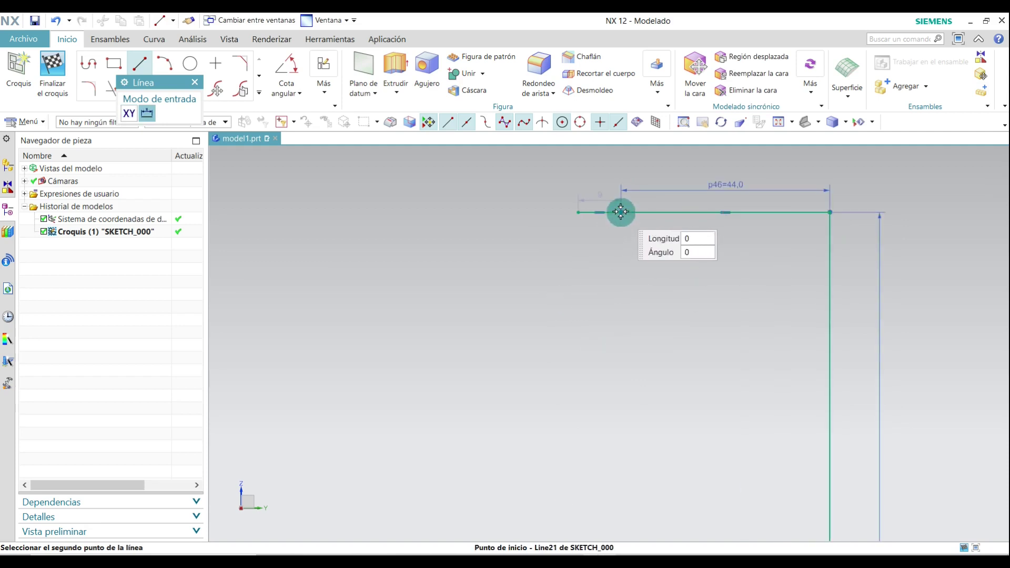
{"action": "scroll", "coordinate": [550, 328], "scroll_direction": "down", "scroll_amount": 4}
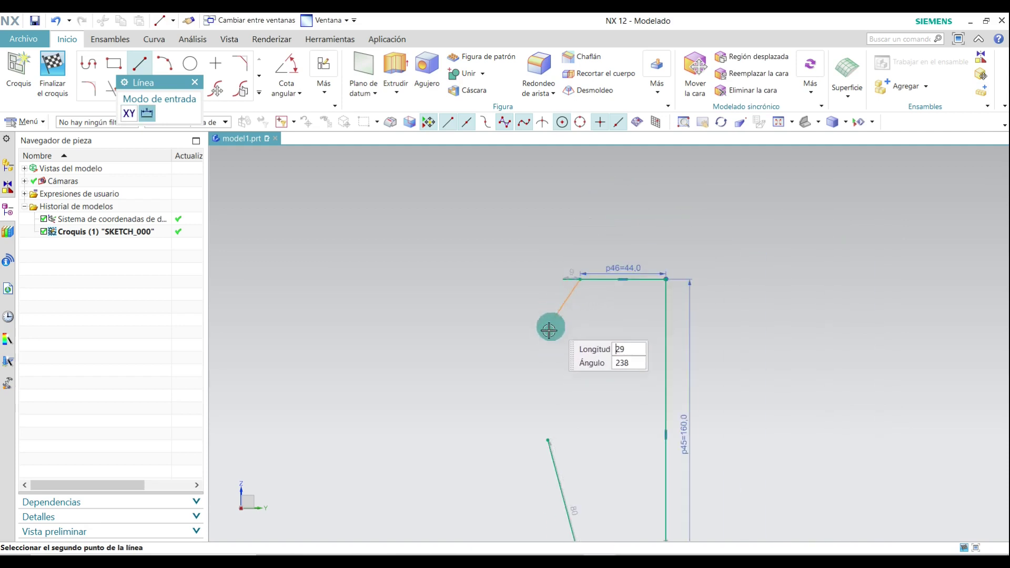
{"action": "left_click", "coordinate": [503, 461]}
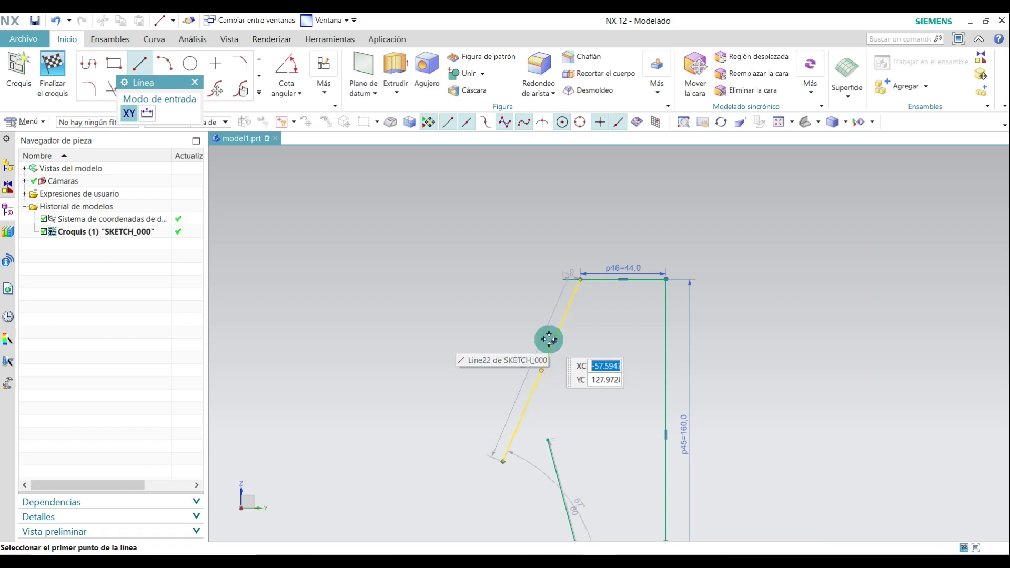
{"action": "scroll", "coordinate": [605, 242], "scroll_direction": "up", "scroll_amount": 8}
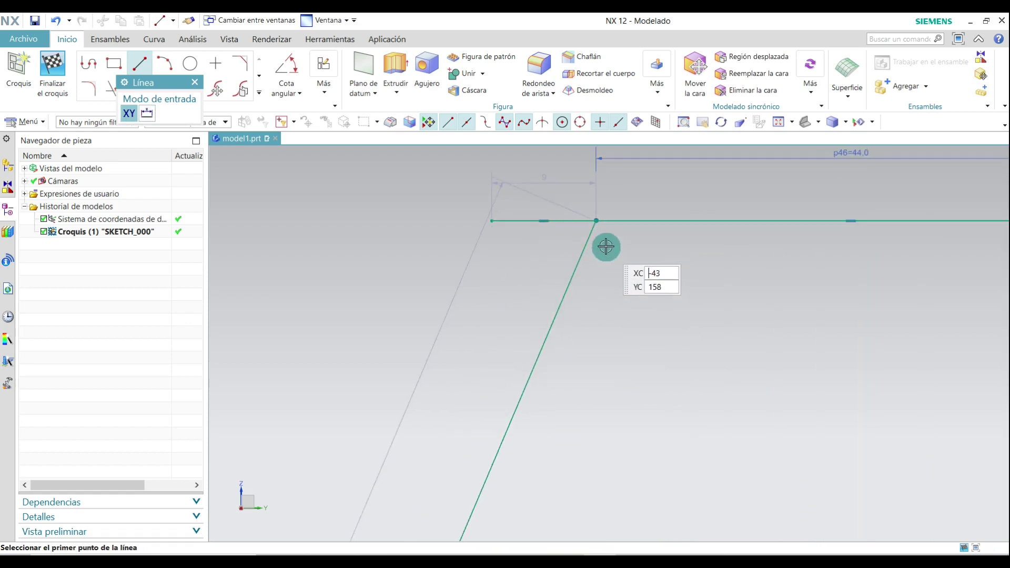
{"action": "key", "text": "Escape"}
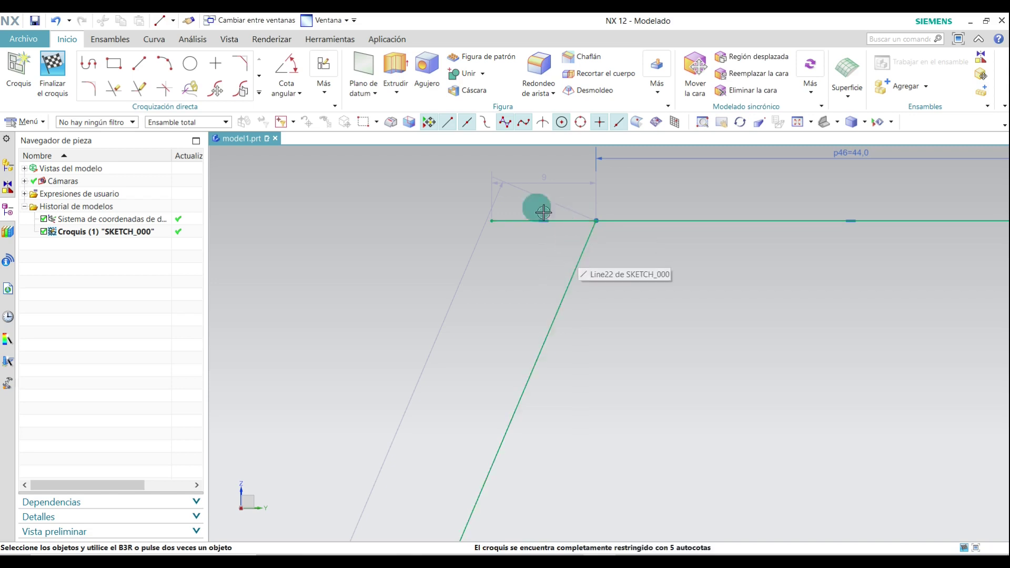
- Dimension the angle between the short horizontal stub and the upper inclined line, setting it to 75°
{"action": "left_click", "coordinate": [294, 74]}
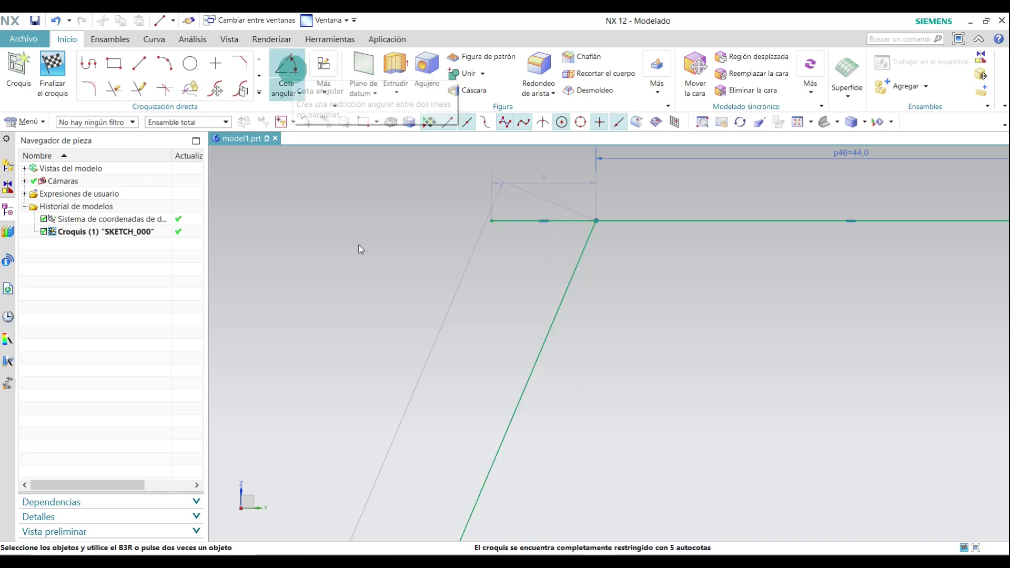
{"action": "left_click", "coordinate": [547, 221]}
{"action": "left_click", "coordinate": [583, 281]}
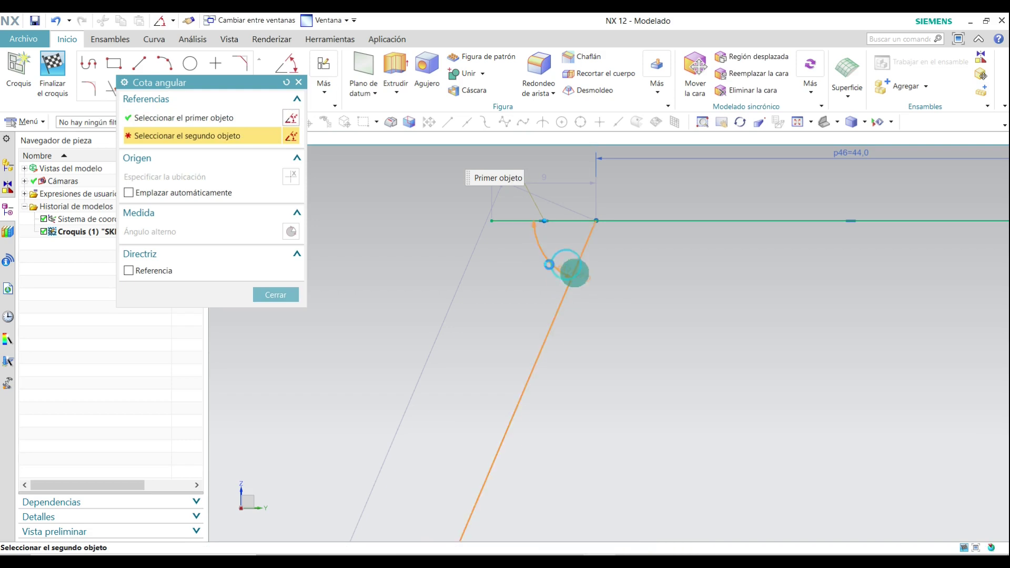
{"action": "left_click", "coordinate": [533, 260]}
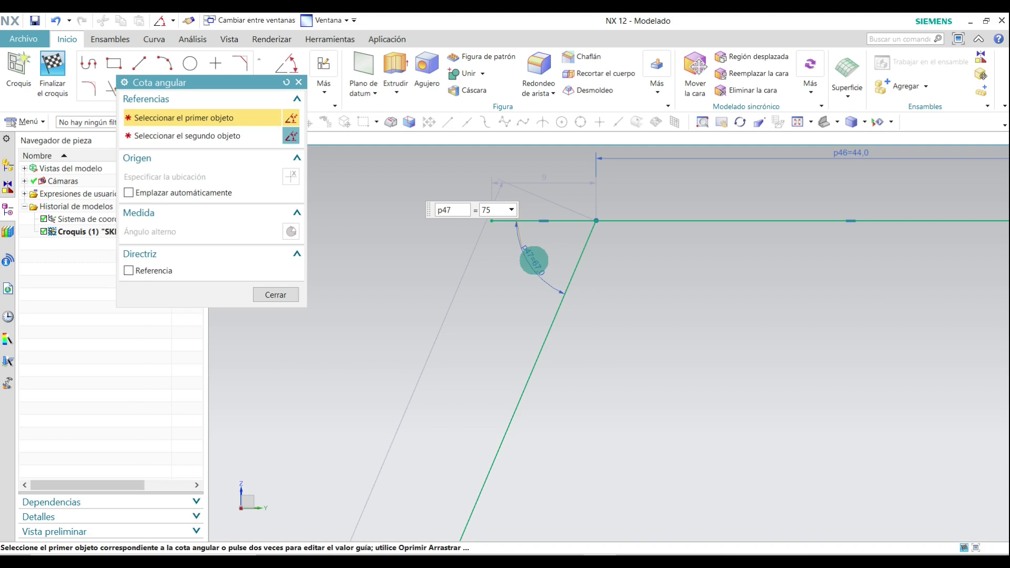
{"action": "type", "text": "75"}
{"action": "key", "text": "Return"}
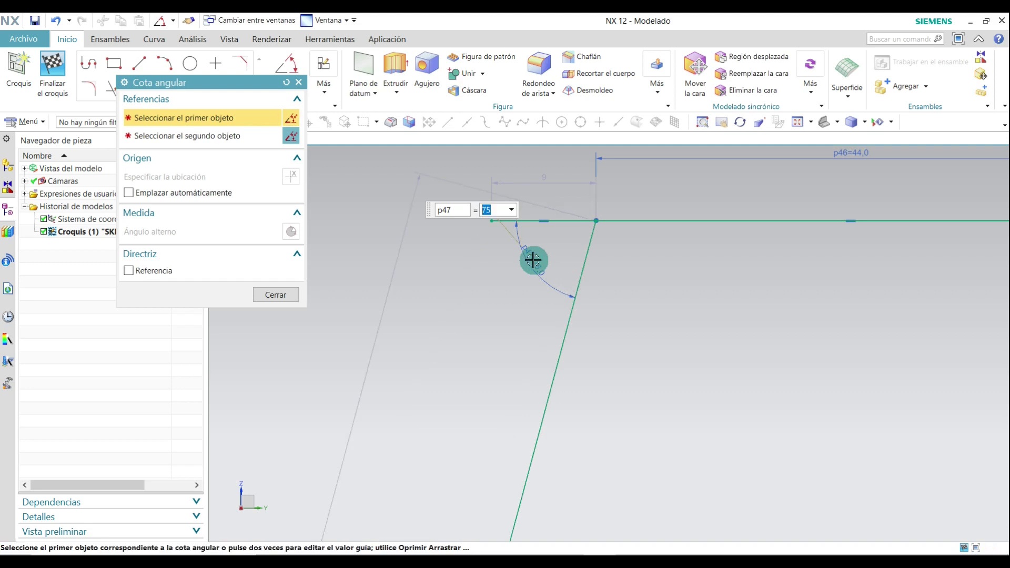
{"action": "left_click", "coordinate": [274, 295]}
- Extend the lower inclined line upward with Quick Extend until it meets the upper inclined line
{"action": "scroll", "coordinate": [394, 314], "scroll_direction": "down", "scroll_amount": 8}
{"action": "scroll", "coordinate": [447, 456], "scroll_direction": "up", "scroll_amount": 5}
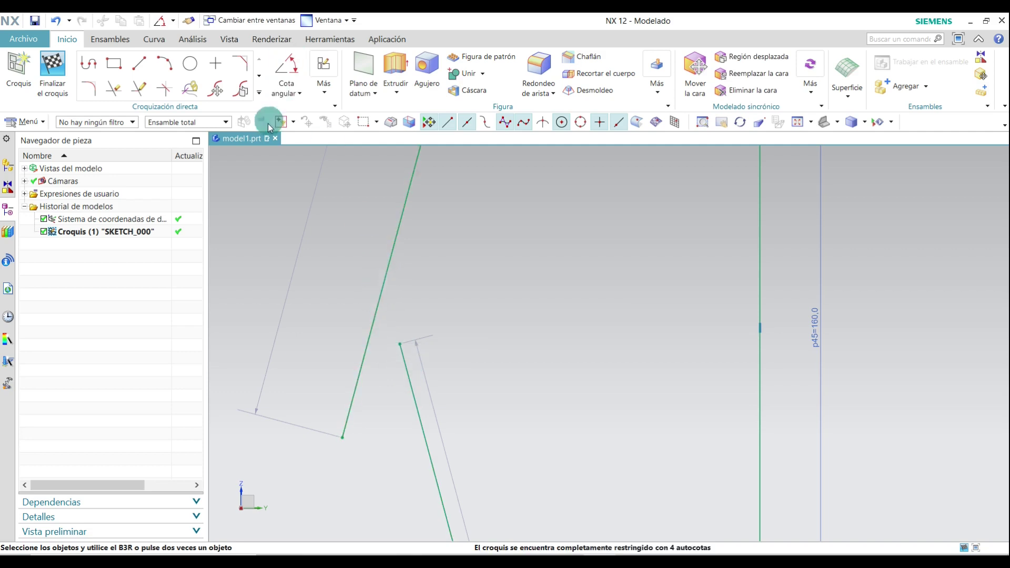
{"action": "left_click", "coordinate": [139, 91]}
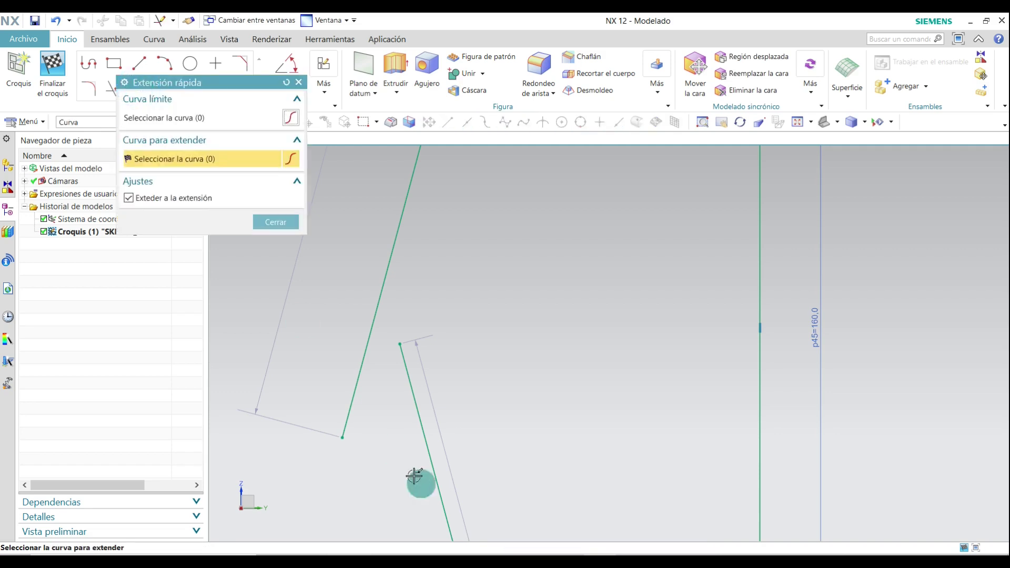
{"action": "left_click", "coordinate": [404, 361]}
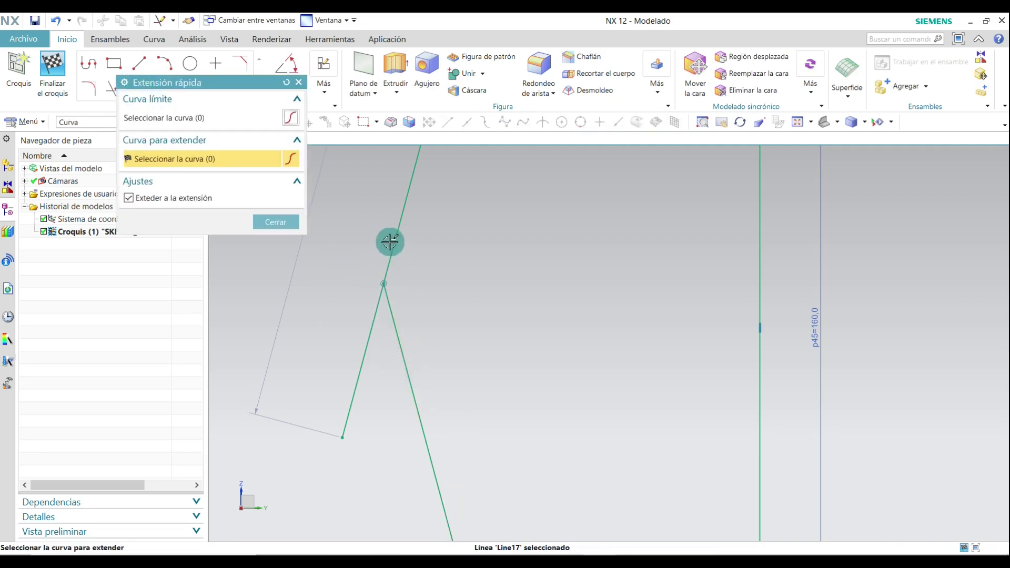
{"action": "left_click", "coordinate": [279, 221]}
- Fillet the corner between the 44 mm horizontal line and the upper inclined line with a 5 mm radius
{"action": "scroll", "coordinate": [384, 384], "scroll_direction": "down", "scroll_amount": 4}
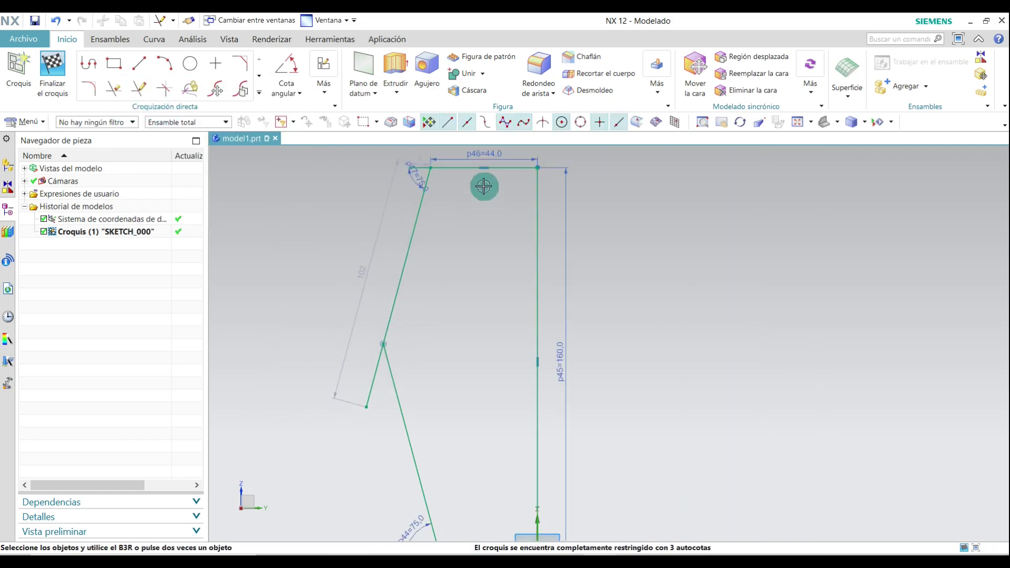
{"action": "scroll", "coordinate": [442, 170], "scroll_direction": "up", "scroll_amount": 2}
{"action": "scroll", "coordinate": [436, 221], "scroll_direction": "down", "scroll_amount": 2}
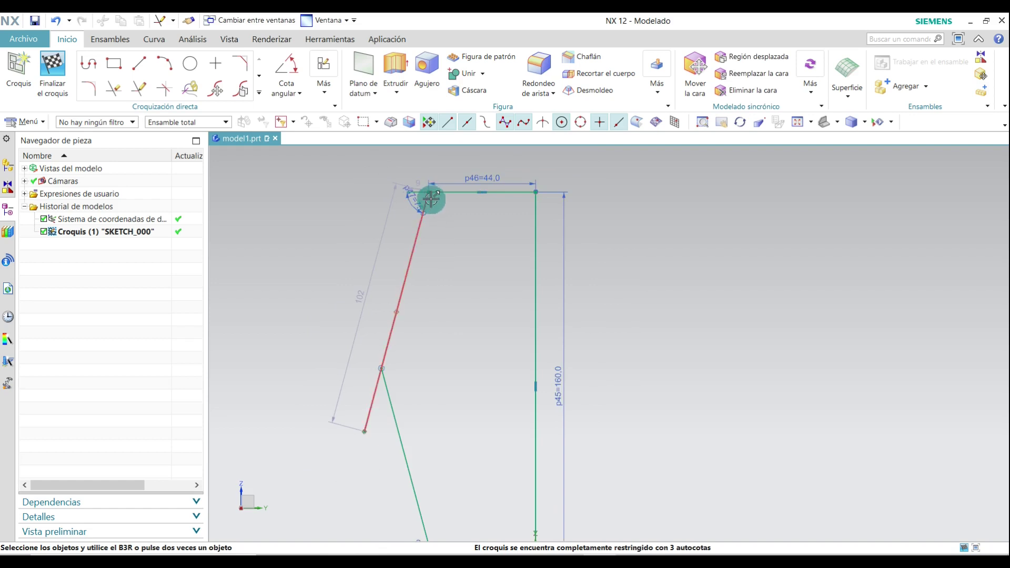
{"action": "scroll", "coordinate": [397, 416], "scroll_direction": "down", "scroll_amount": 3}
{"action": "scroll", "coordinate": [403, 452], "scroll_direction": "up", "scroll_amount": 2}
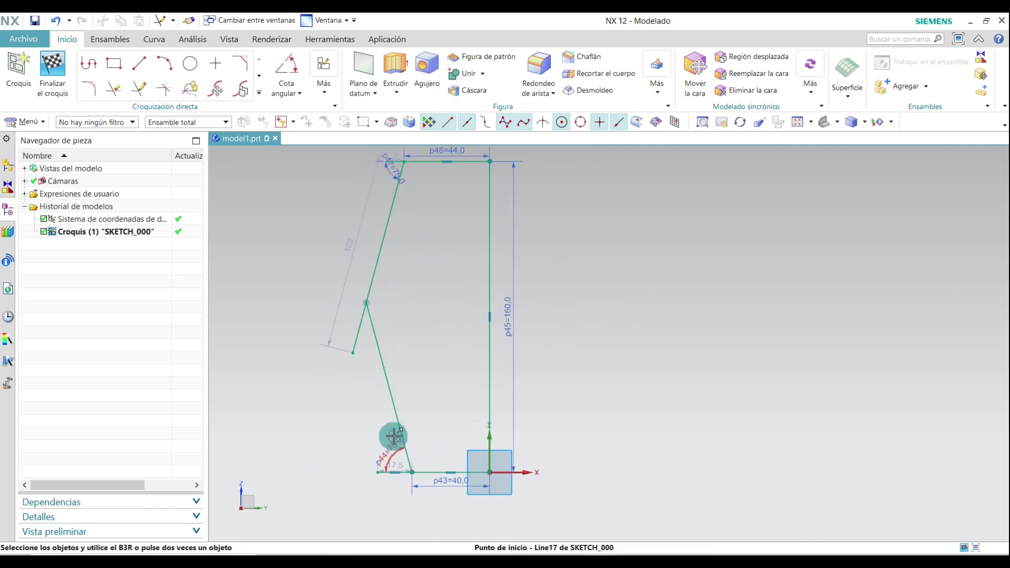
{"action": "left_click", "coordinate": [90, 89]}
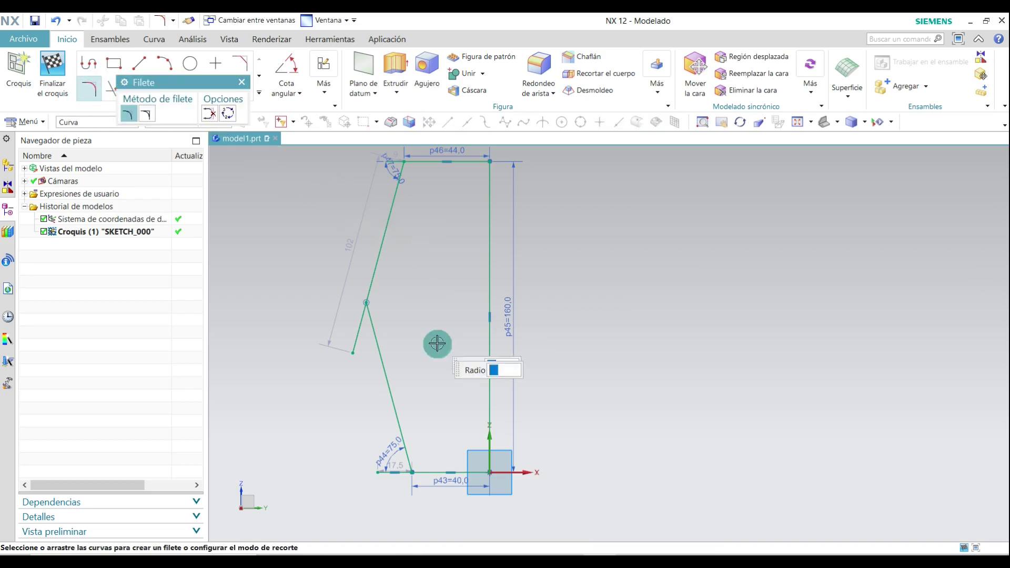
{"action": "scroll", "coordinate": [405, 139], "scroll_direction": "up", "scroll_amount": 2}
{"action": "scroll", "coordinate": [405, 141], "scroll_direction": "up", "scroll_amount": 2}
{"action": "scroll", "coordinate": [431, 300], "scroll_direction": "down", "scroll_amount": 2}
{"action": "scroll", "coordinate": [416, 200], "scroll_direction": "up", "scroll_amount": 9}
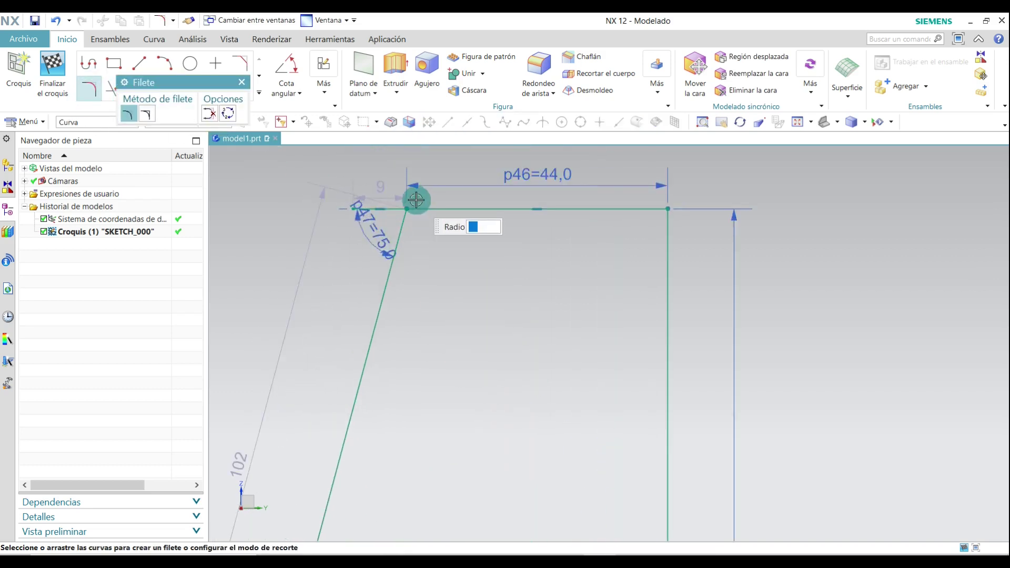
{"action": "left_click", "coordinate": [370, 268]}
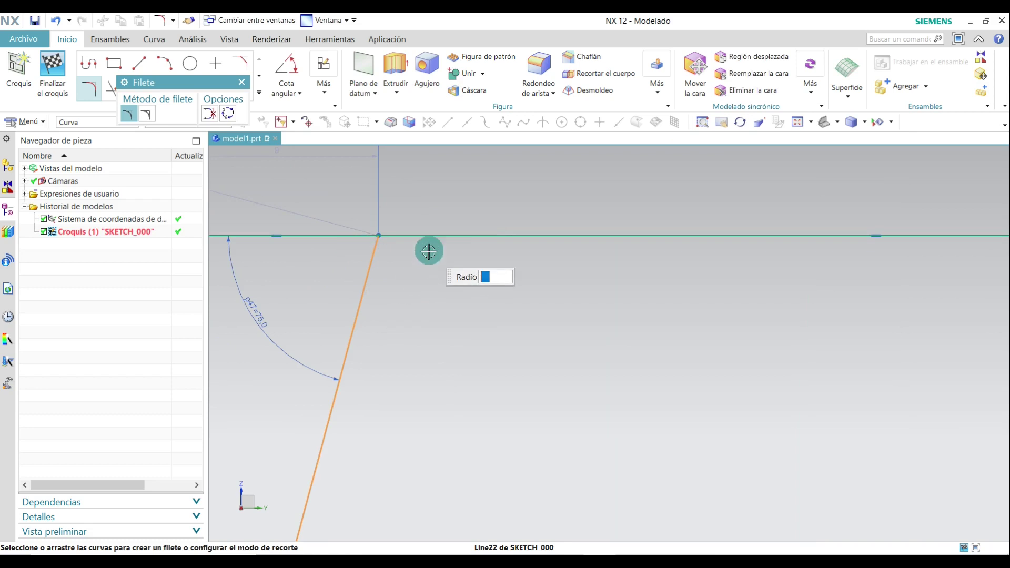
{"action": "left_click", "coordinate": [428, 245]}
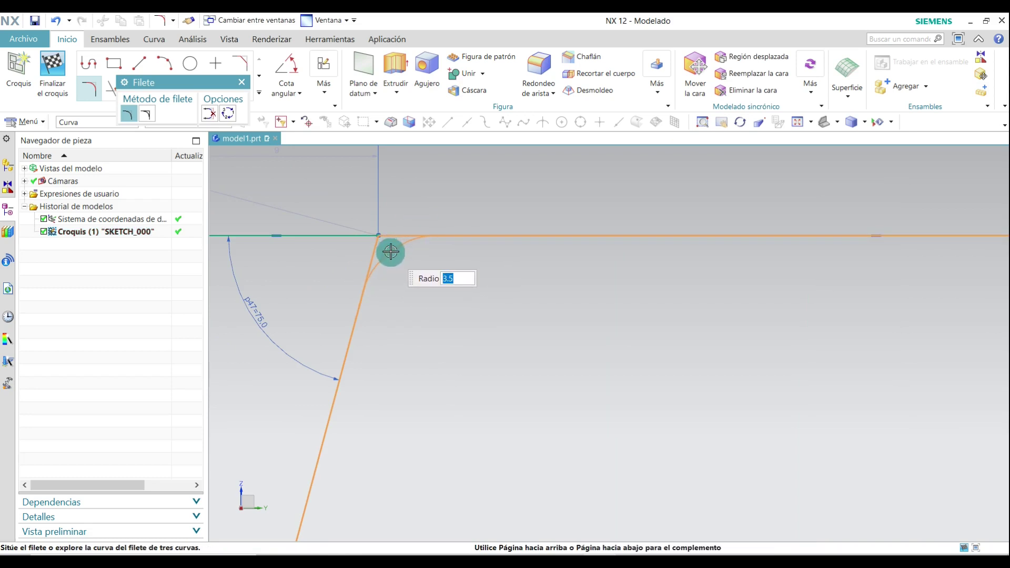
{"action": "left_click", "coordinate": [390, 253]}
- Fillet the inner corner where the two inclined lines meet with a 5 mm radius
{"action": "scroll", "coordinate": [387, 226], "scroll_direction": "down", "scroll_amount": 5}
{"action": "scroll", "coordinate": [402, 339], "scroll_direction": "up", "scroll_amount": 5}
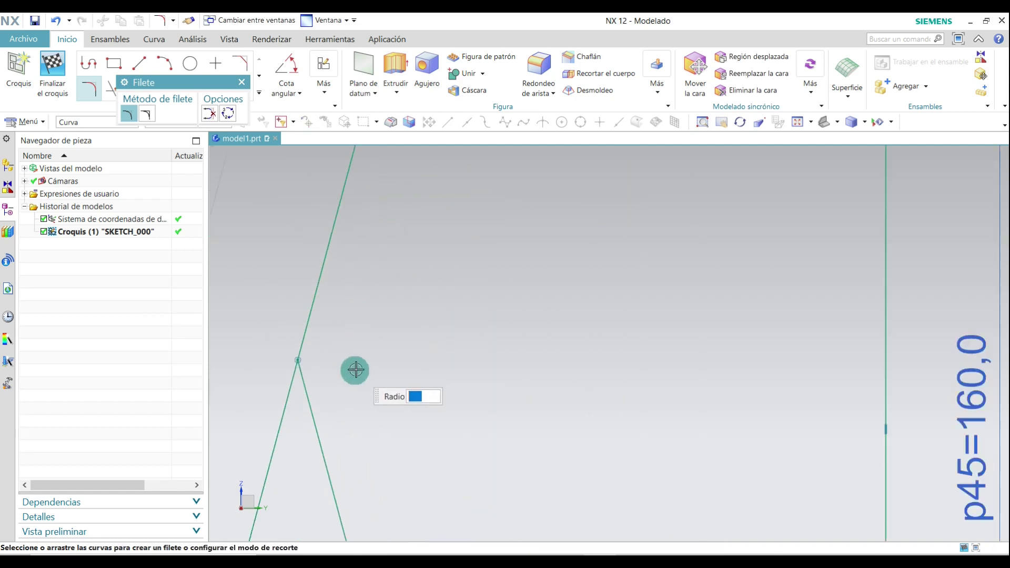
{"action": "left_click", "coordinate": [301, 332]}
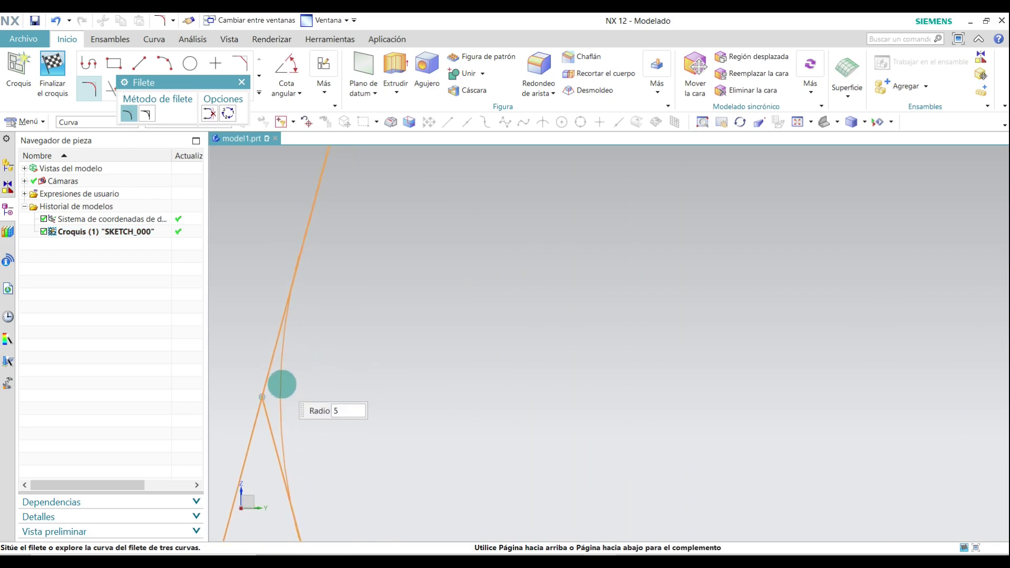
{"action": "left_click", "coordinate": [282, 384]}
- Fillet the corner between the lower inclined line and the 40 mm horizontal line with a 5 mm radius
{"action": "scroll", "coordinate": [289, 324], "scroll_direction": "down", "scroll_amount": 3}
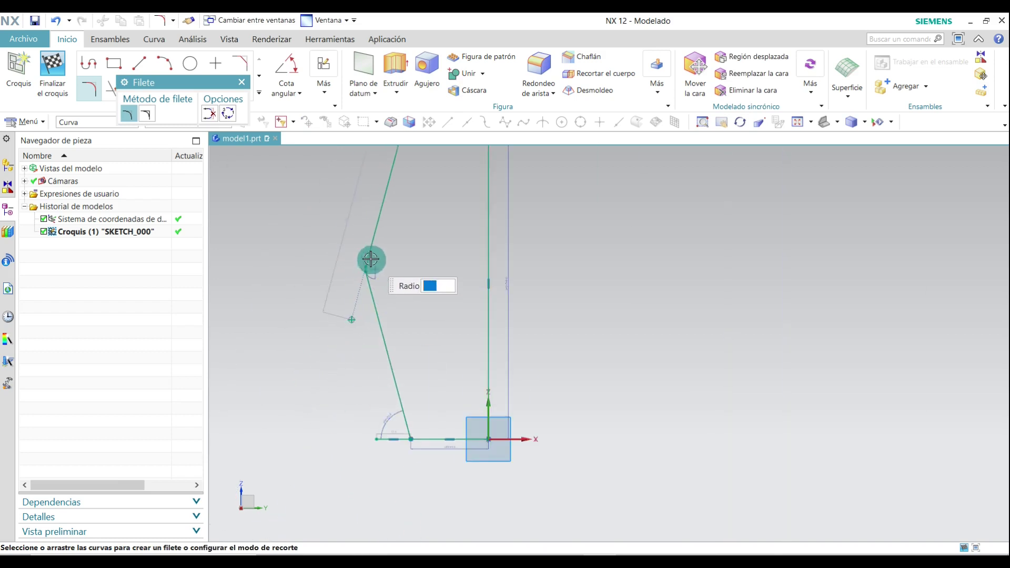
{"action": "scroll", "coordinate": [416, 447], "scroll_direction": "up", "scroll_amount": 10}
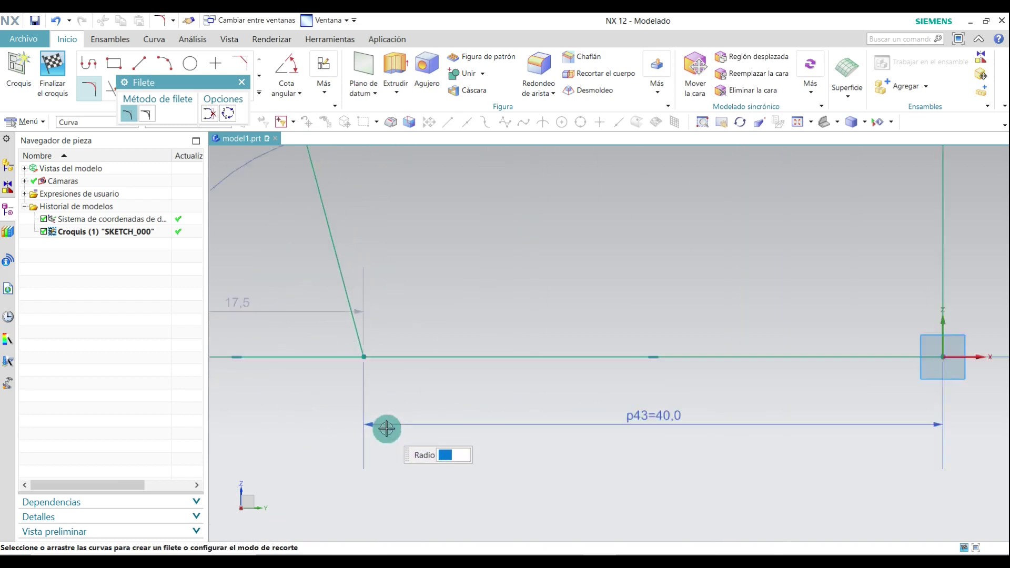
{"action": "left_click", "coordinate": [348, 271]}
{"action": "left_click", "coordinate": [445, 405]}
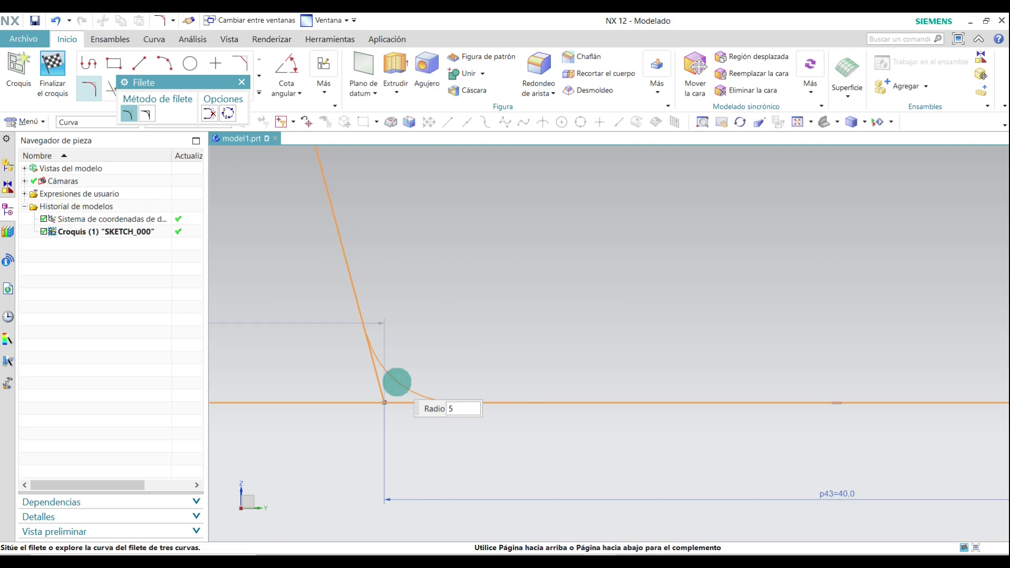
{"action": "left_click", "coordinate": [396, 382]}
{"action": "left_click", "coordinate": [244, 82]}
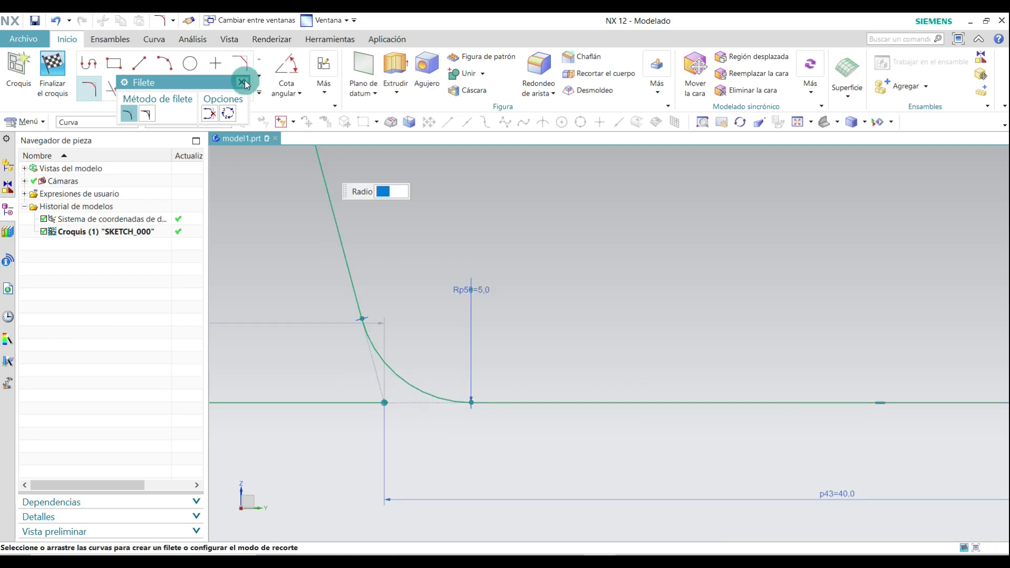
- Delete the 17.5 mm horizontal helper line that continues outward beyond the 40 mm line
{"action": "scroll", "coordinate": [518, 295], "scroll_direction": "down", "scroll_amount": 6}
{"action": "scroll", "coordinate": [577, 353], "scroll_direction": "down", "scroll_amount": 4}
{"action": "scroll", "coordinate": [569, 343], "scroll_direction": "up", "scroll_amount": 4}
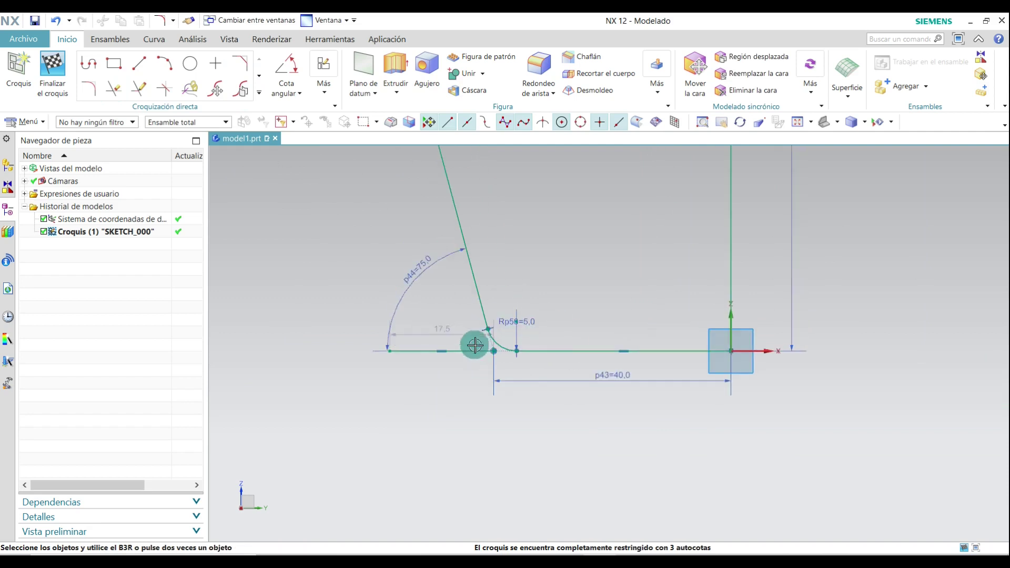
{"action": "scroll", "coordinate": [475, 345], "scroll_direction": "up", "scroll_amount": 3}
{"action": "right_click", "coordinate": [451, 359]}
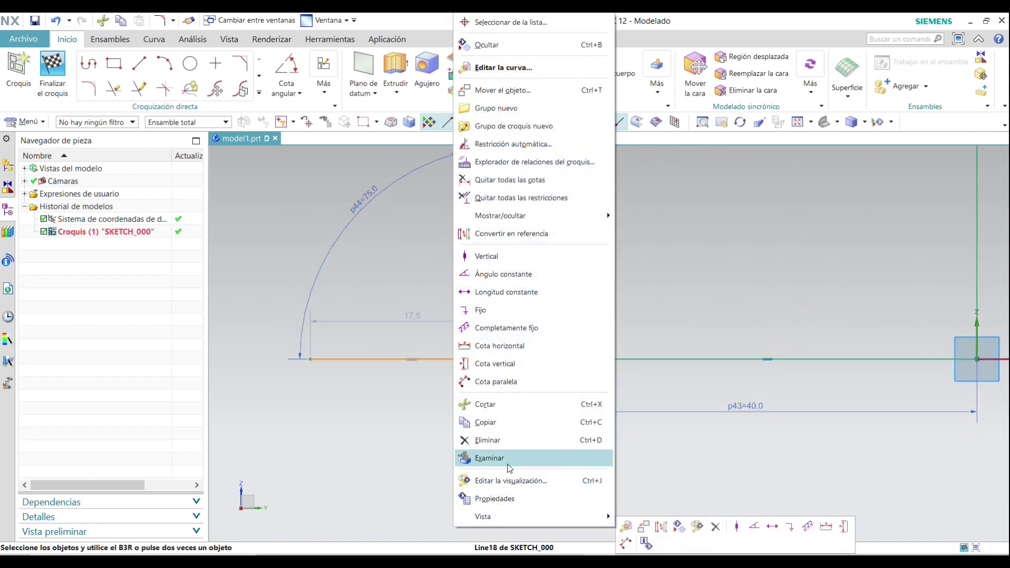
{"action": "left_click", "coordinate": [505, 440]}
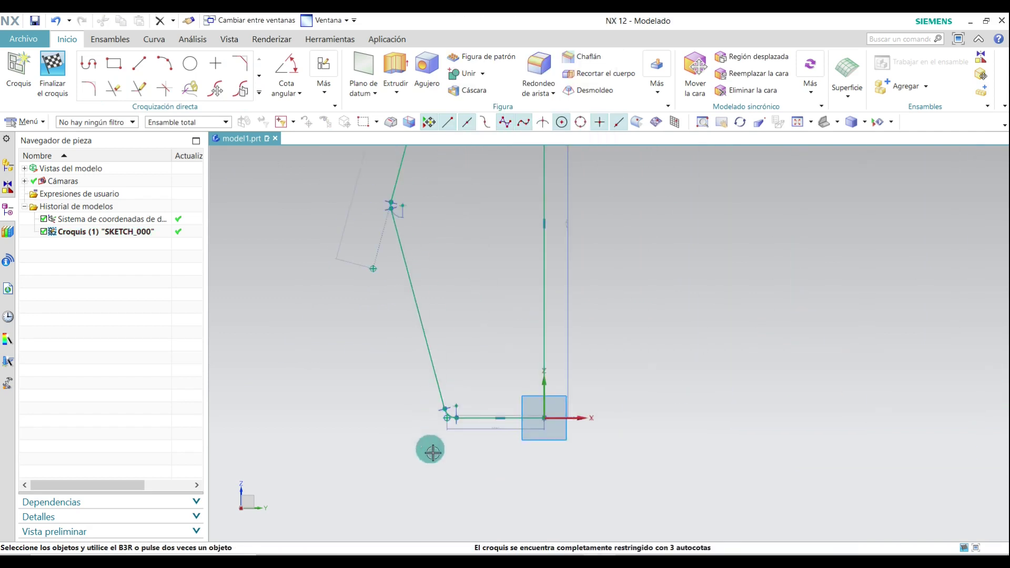
- Delete the 9 mm horizontal helper line that continues outward beyond the 44 mm line
{"action": "scroll", "coordinate": [453, 363], "scroll_direction": "up", "scroll_amount": 5}
{"action": "scroll", "coordinate": [467, 311], "scroll_direction": "down", "scroll_amount": 3}
{"action": "scroll", "coordinate": [476, 264], "scroll_direction": "up", "scroll_amount": 4}
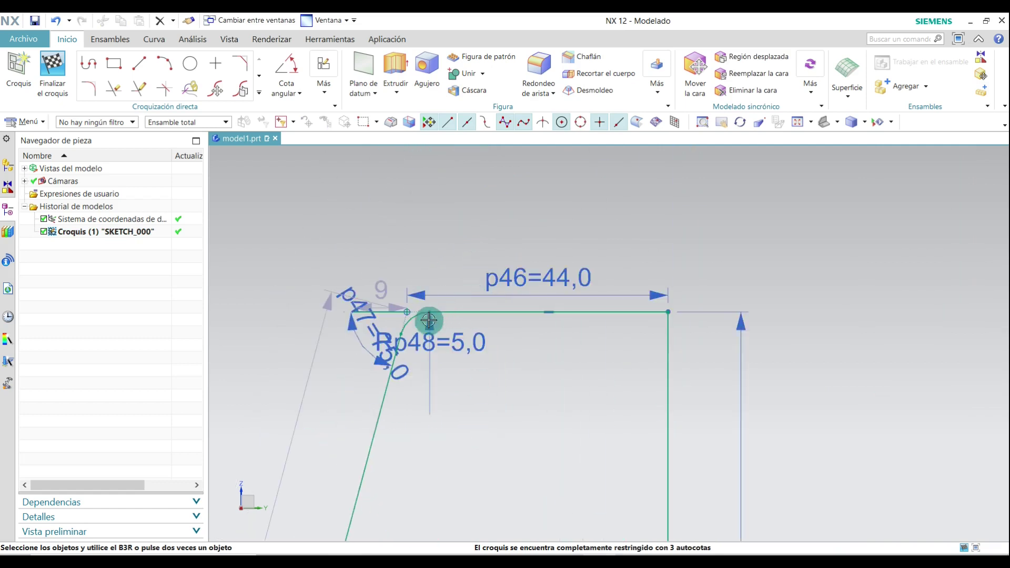
{"action": "scroll", "coordinate": [429, 320], "scroll_direction": "up", "scroll_amount": 5}
{"action": "right_click", "coordinate": [330, 293]}
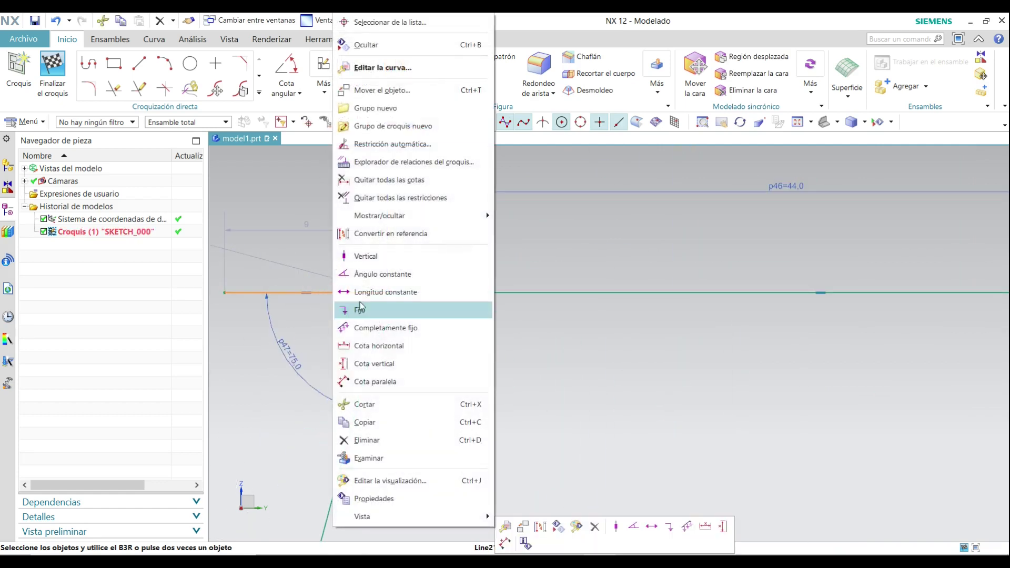
{"action": "left_click", "coordinate": [420, 440]}
- Delete the 160 mm vertical line rising from the sketch origin
{"action": "scroll", "coordinate": [629, 384], "scroll_direction": "down", "scroll_amount": 3}
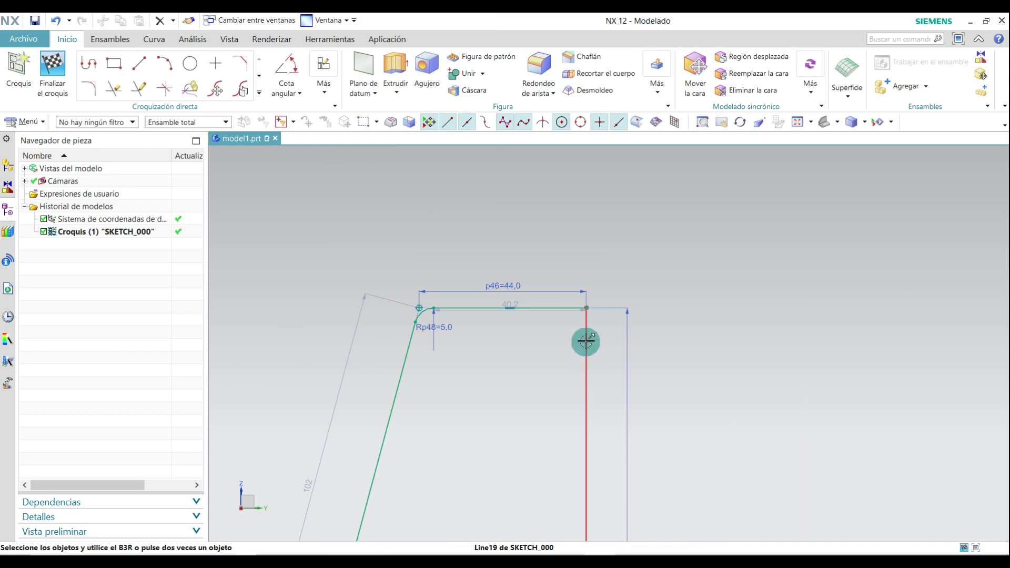
{"action": "scroll", "coordinate": [590, 368], "scroll_direction": "down", "scroll_amount": 2}
{"action": "scroll", "coordinate": [585, 361], "scroll_direction": "up", "scroll_amount": 2}
{"action": "right_click", "coordinate": [583, 355]}
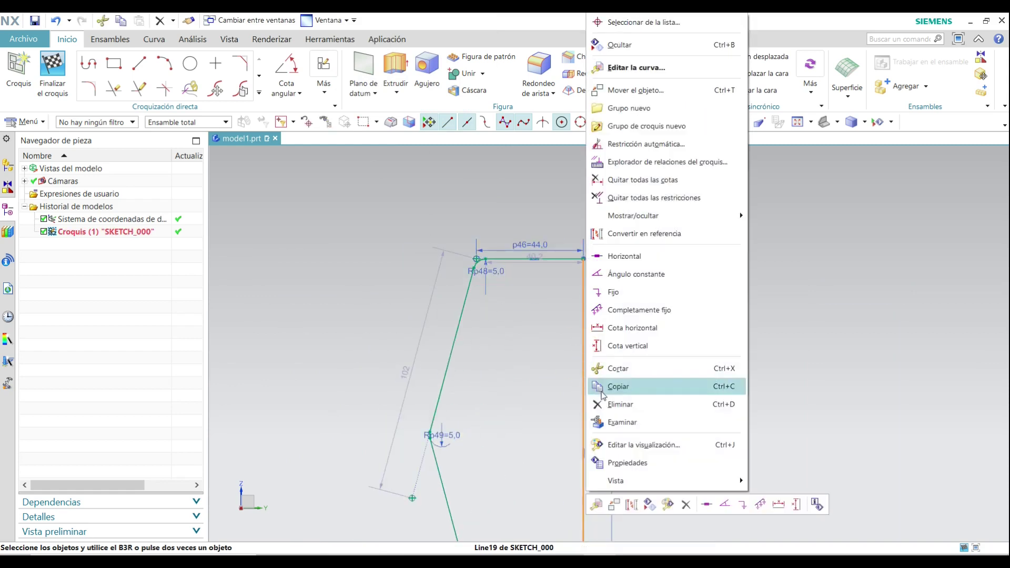
{"action": "left_click", "coordinate": [610, 404]}
- Finish the sketch and orient the view of the open profile to isometric
{"action": "scroll", "coordinate": [559, 296], "scroll_direction": "down", "scroll_amount": 3}
{"action": "scroll", "coordinate": [577, 405], "scroll_direction": "up", "scroll_amount": 2}
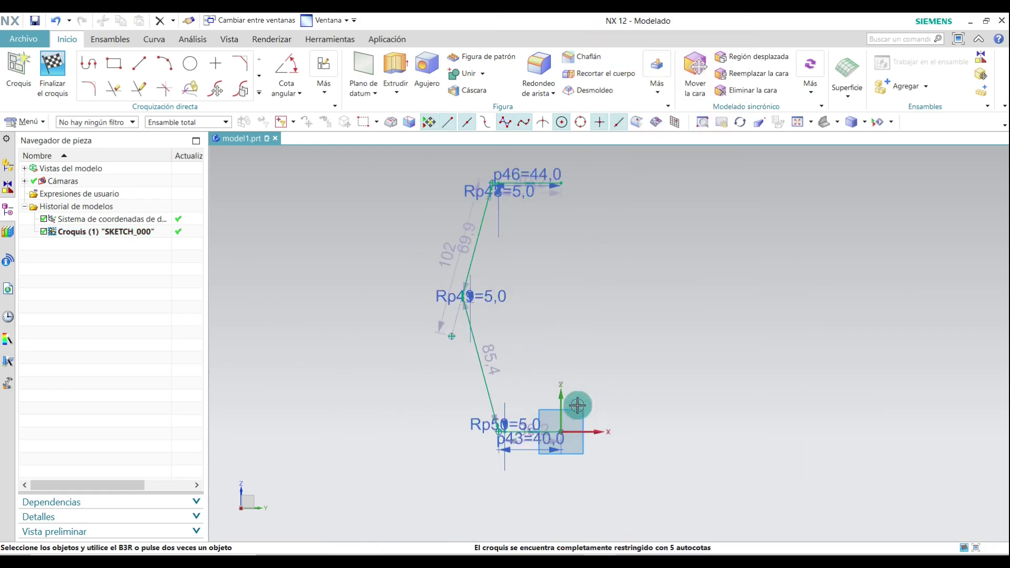
{"action": "scroll", "coordinate": [508, 176], "scroll_direction": "up", "scroll_amount": 3}
{"action": "scroll", "coordinate": [642, 205], "scroll_direction": "down", "scroll_amount": 3}
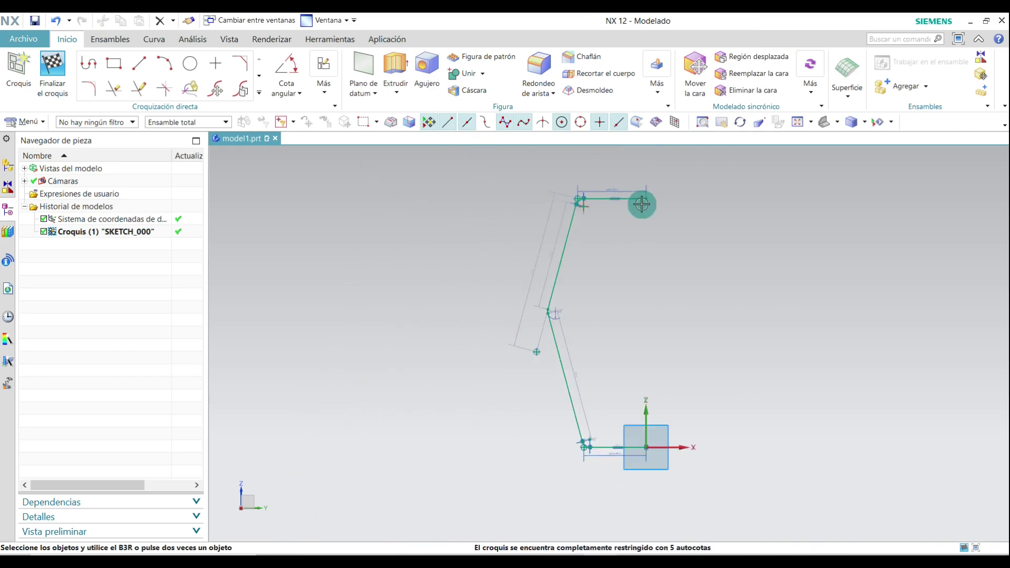
{"action": "scroll", "coordinate": [615, 398], "scroll_direction": "up", "scroll_amount": 2}
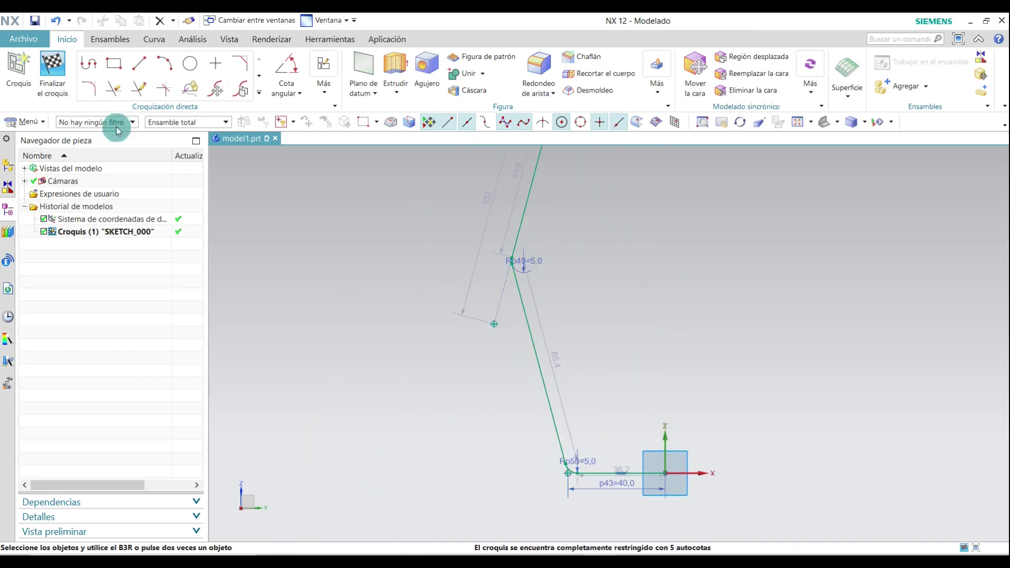
{"action": "left_click", "coordinate": [59, 68]}
{"action": "middle_click_drag", "start_coordinate": [526, 418], "coordinate": [585, 320]}
{"action": "left_click", "coordinate": [839, 124]}
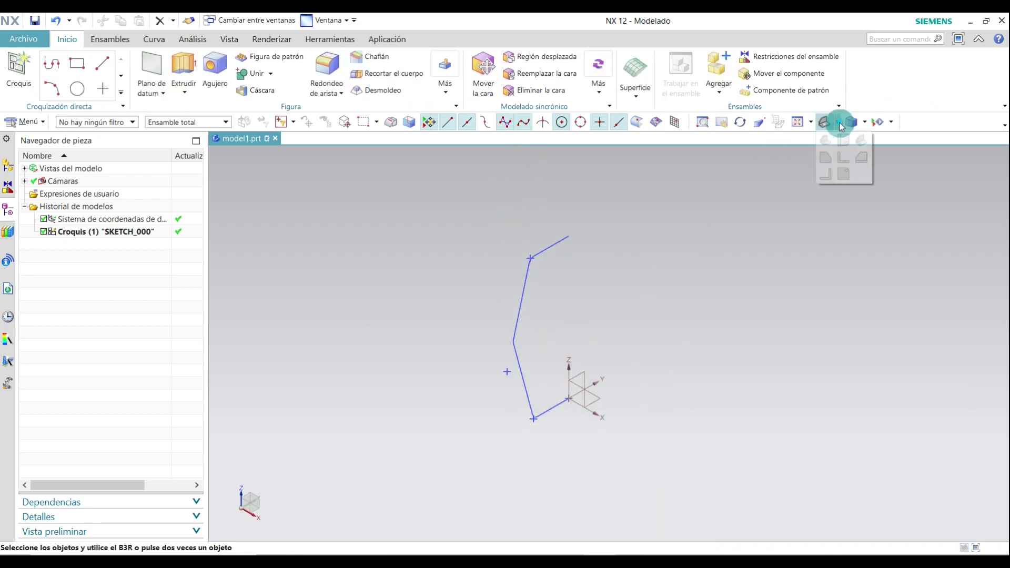
{"action": "left_click", "coordinate": [859, 140]}
{"action": "scroll", "coordinate": [539, 250], "scroll_direction": "up", "scroll_amount": 3}
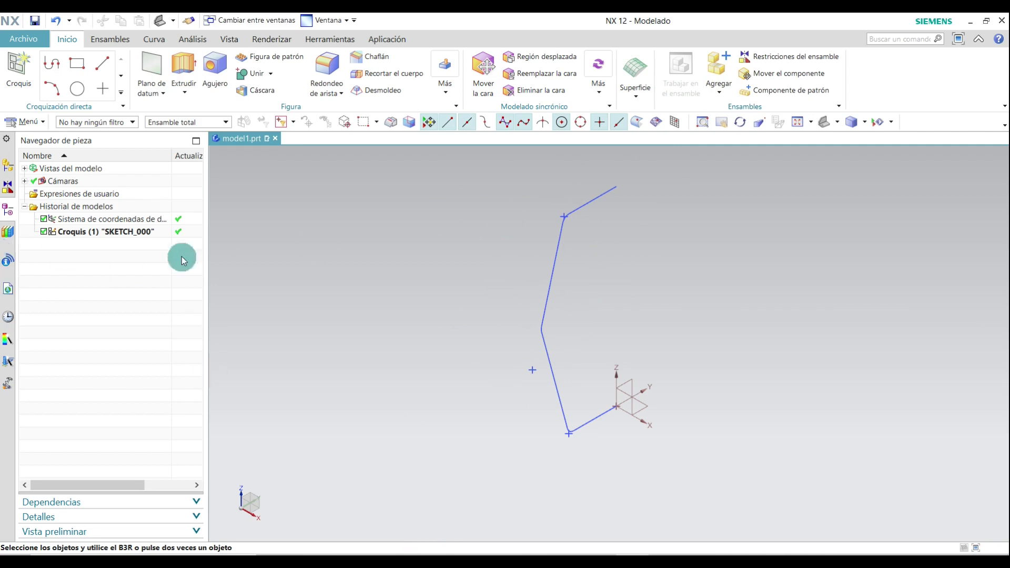
- Revolve the open profile sketch from 0° to 360° about the vertical Z axis through the origin, with no Boolean
{"action": "left_click", "coordinate": [185, 93]}
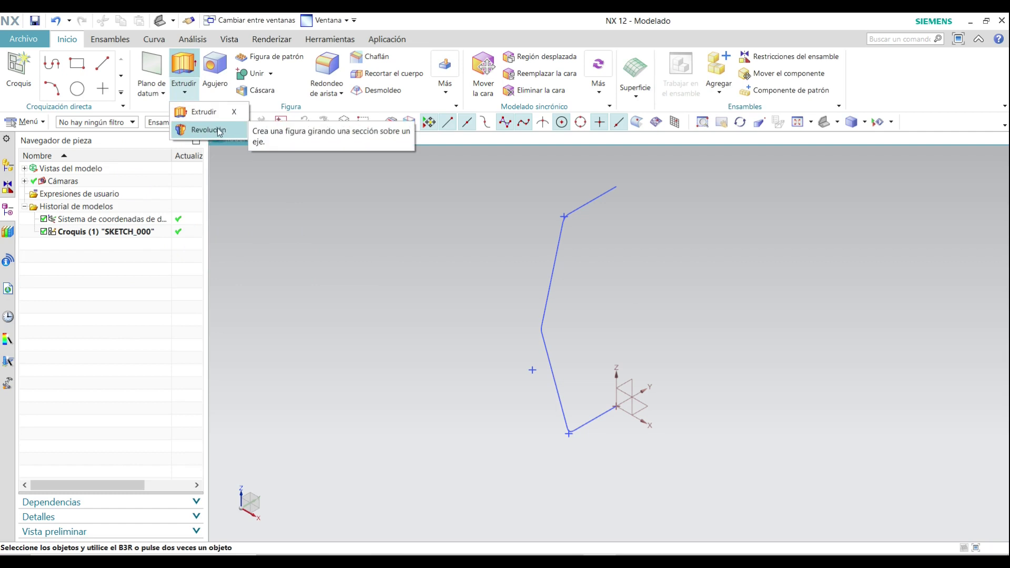
{"action": "left_click", "coordinate": [107, 237]}
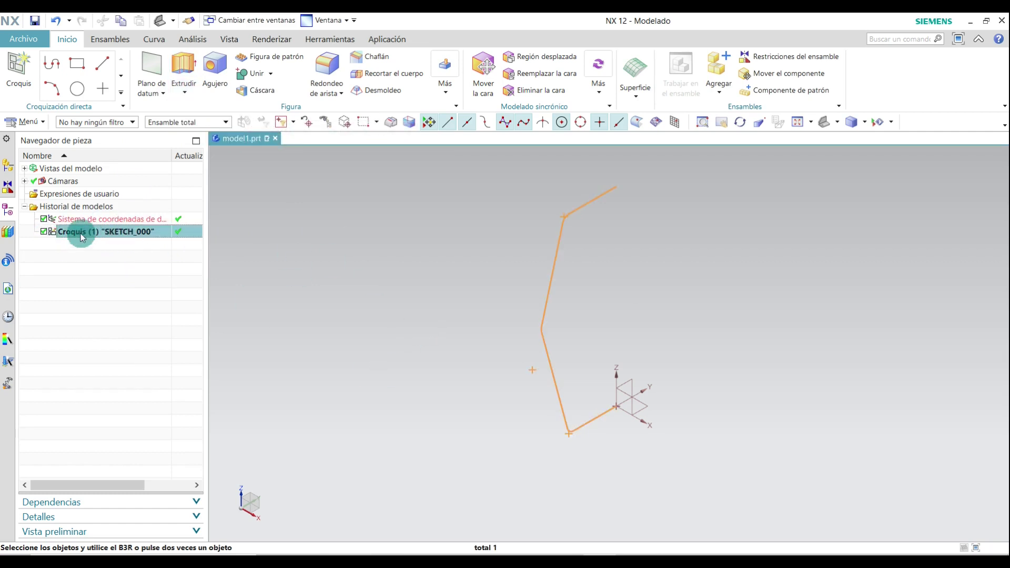
{"action": "right_click", "coordinate": [82, 238]}
{"action": "left_click", "coordinate": [112, 409]}
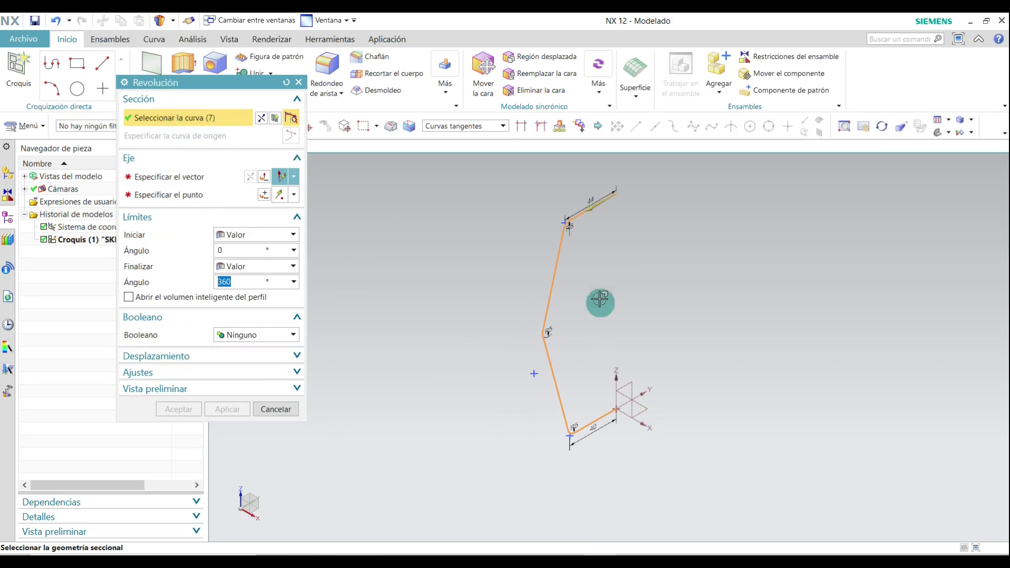
{"action": "scroll", "coordinate": [616, 196], "scroll_direction": "up", "scroll_amount": 3}
{"action": "scroll", "coordinate": [605, 203], "scroll_direction": "down", "scroll_amount": 3}
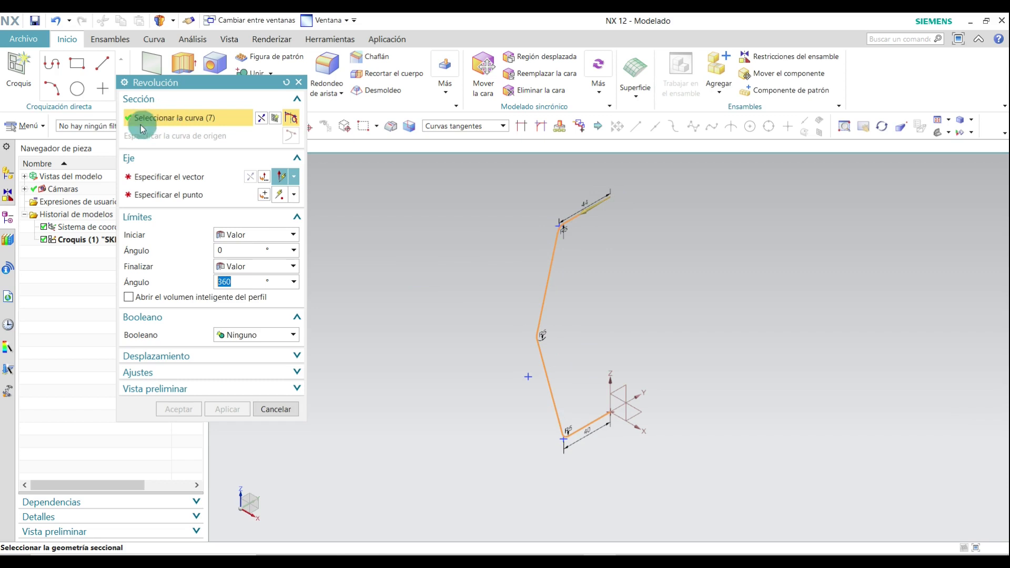
{"action": "left_click", "coordinate": [185, 176]}
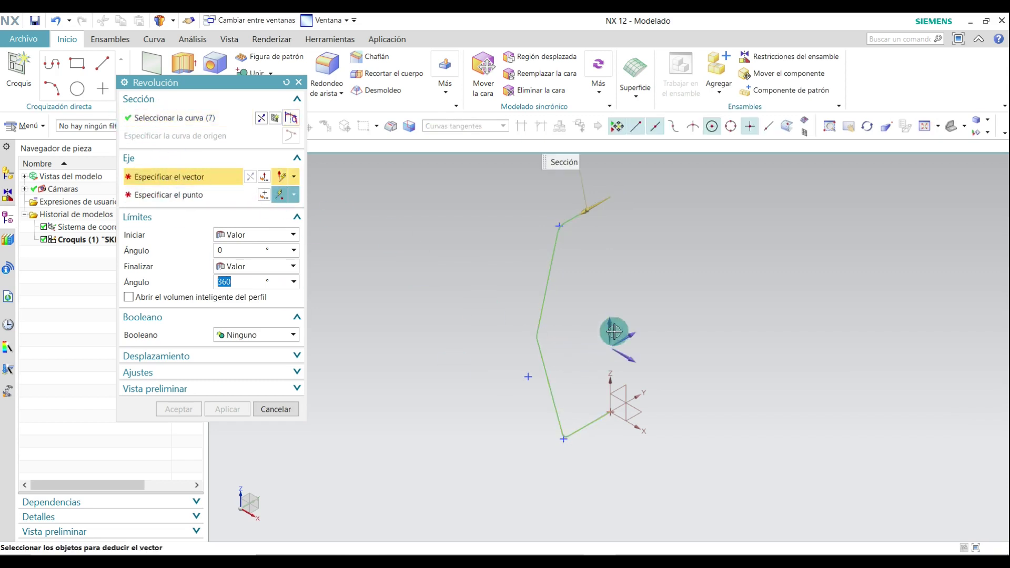
{"action": "left_click", "coordinate": [612, 321]}
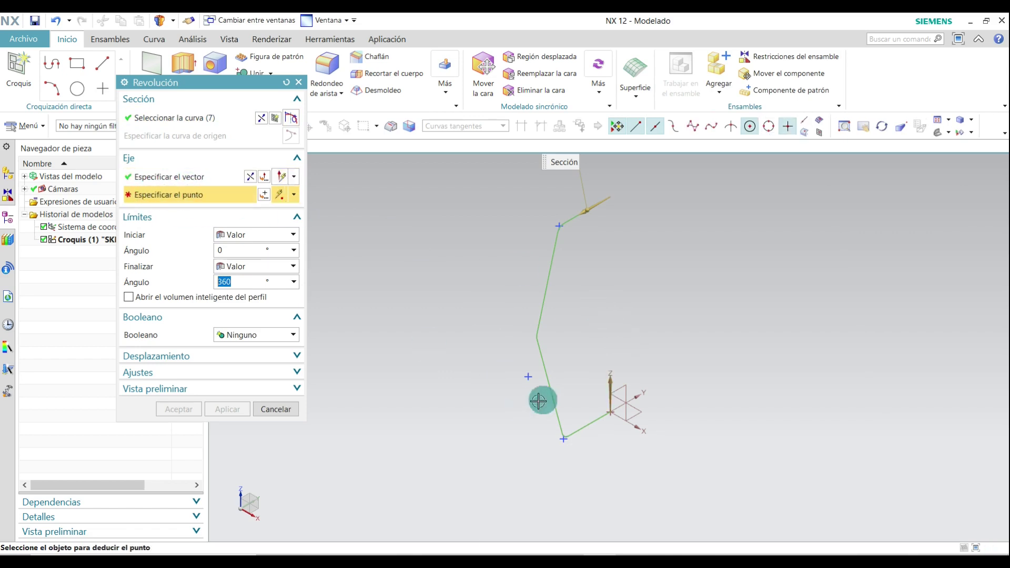
{"action": "left_click", "coordinate": [610, 412]}
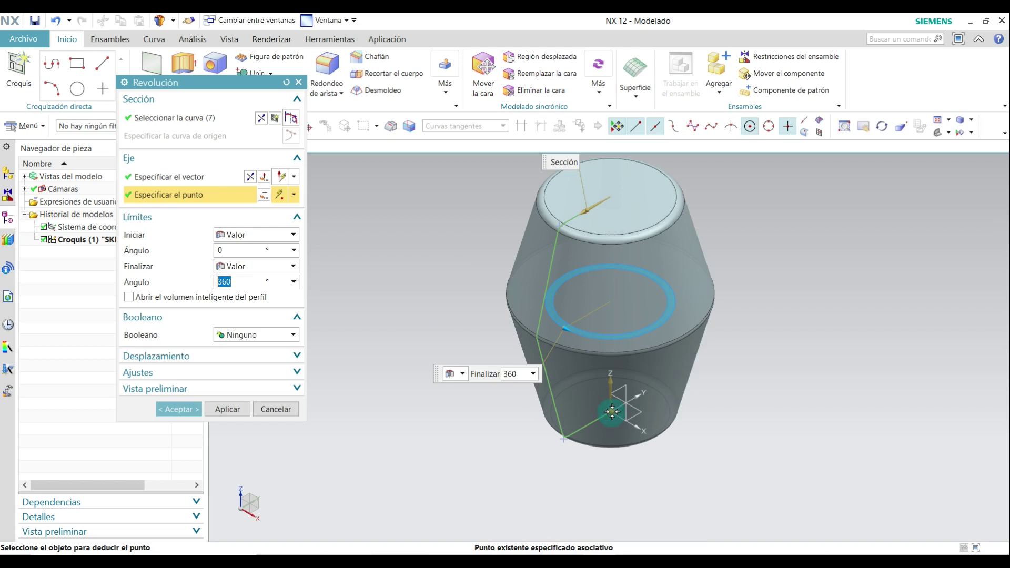
{"action": "mouse_move", "coordinate": [653, 399]}
{"action": "middle_mouse_down"}
{"action": "mouse_move", "coordinate": [621, 346]}
{"action": "mouse_move", "coordinate": [638, 393]}
{"action": "middle_mouse_up"}
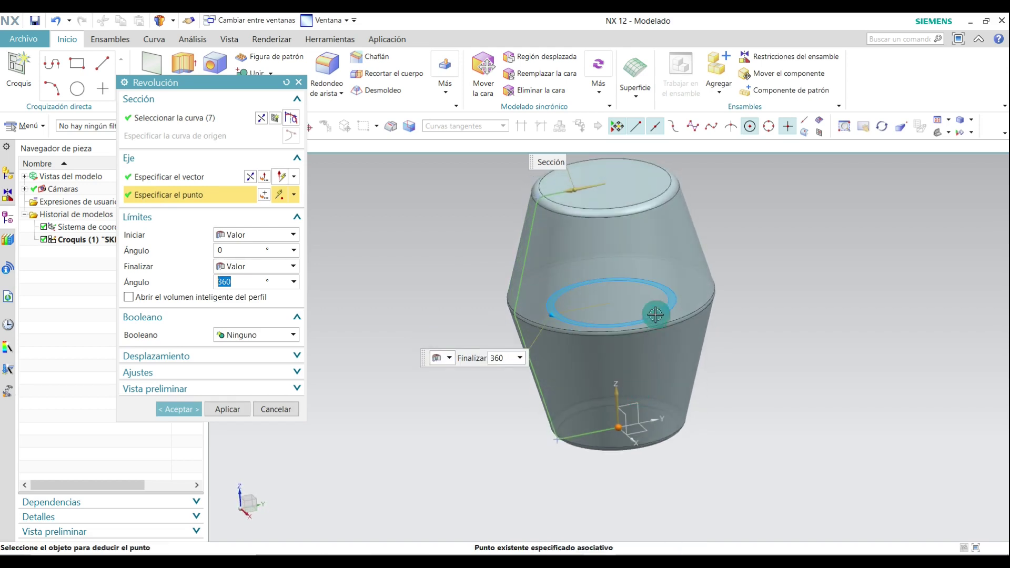
{"action": "scroll", "coordinate": [561, 408], "scroll_direction": "down", "scroll_amount": 2}
{"action": "scroll", "coordinate": [593, 374], "scroll_direction": "up", "scroll_amount": 2}
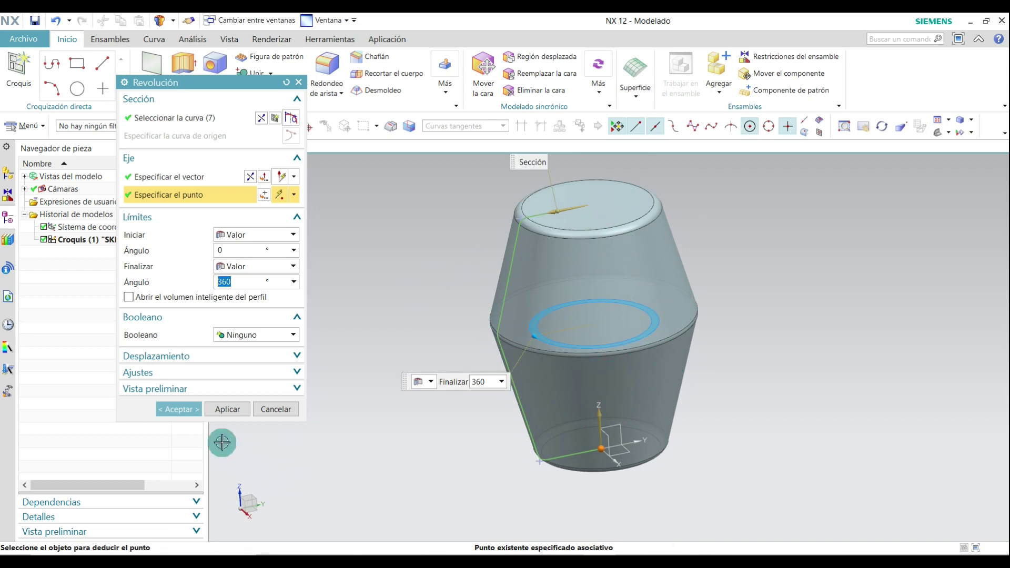
{"action": "left_click", "coordinate": [179, 410]}
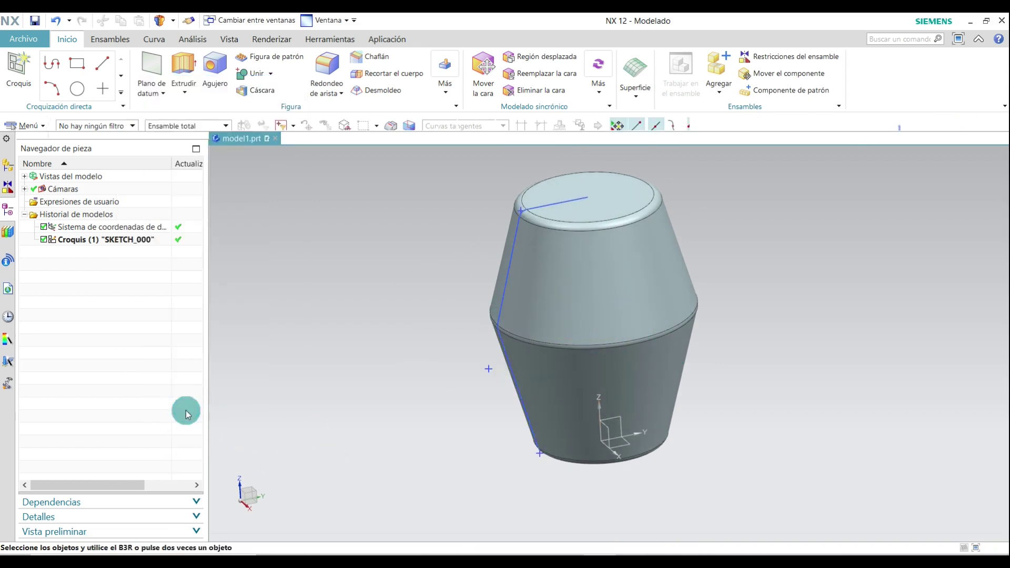
- Create an on-plane sketch on the flat circular top face of the revolved body
{"action": "left_click", "coordinate": [837, 124]}
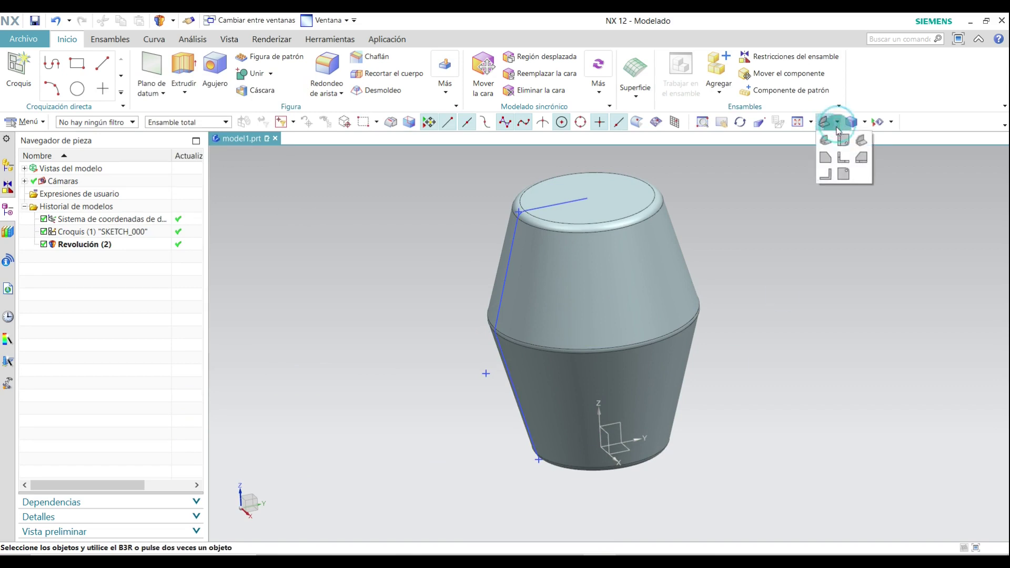
{"action": "left_click", "coordinate": [863, 145]}
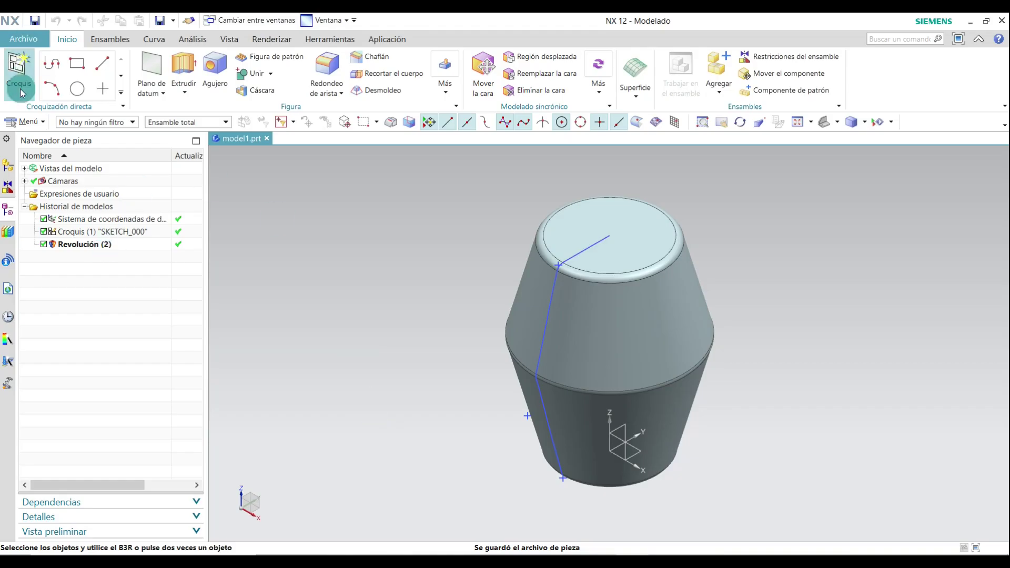
{"action": "left_click", "coordinate": [17, 68]}
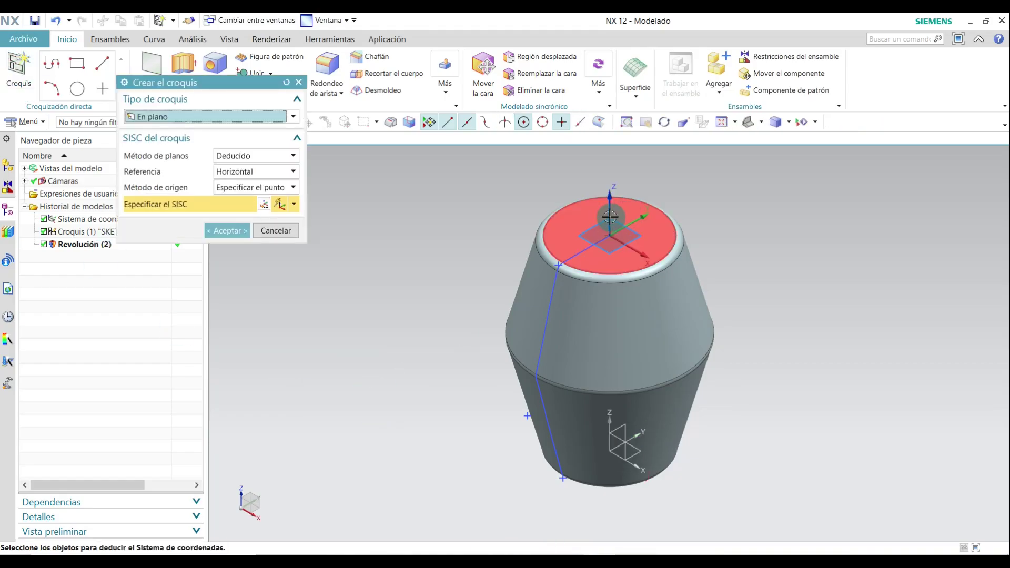
{"action": "left_click", "coordinate": [600, 217]}
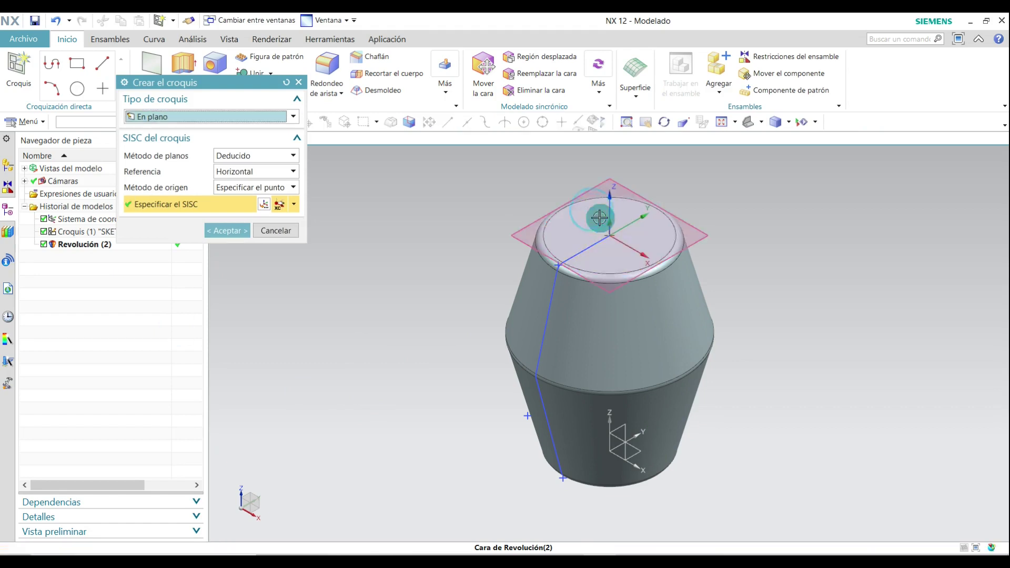
{"action": "left_click", "coordinate": [232, 230]}
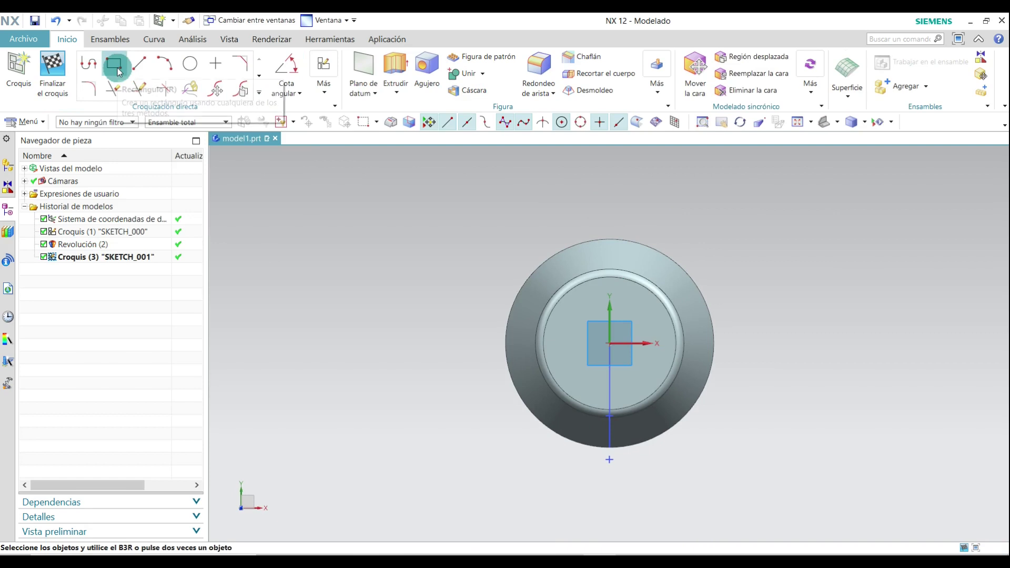
{"action": "left_click", "coordinate": [139, 67]}
{"action": "scroll", "coordinate": [605, 368], "scroll_direction": "down", "scroll_amount": 3}
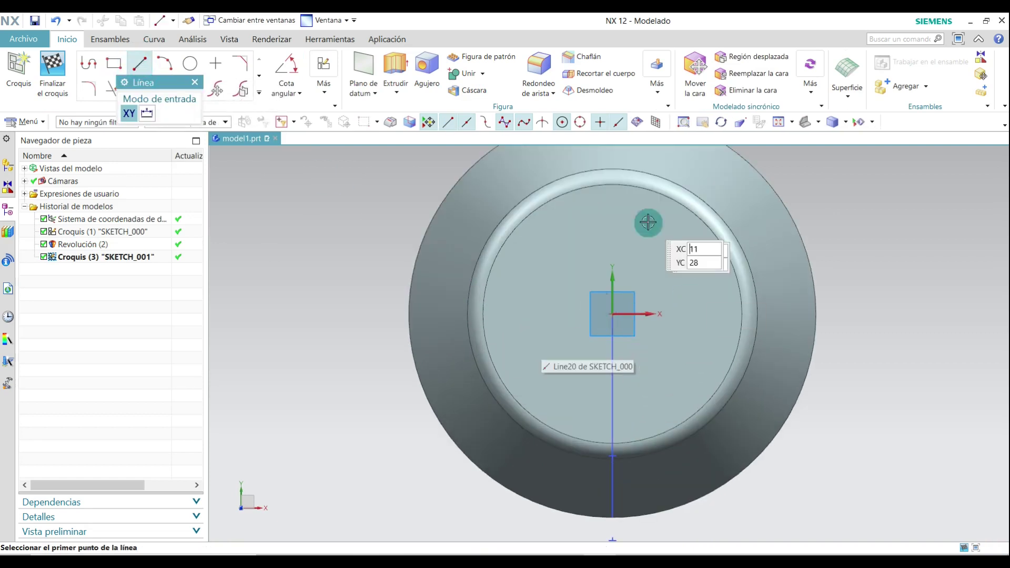
{"action": "key", "text": "Escape"}
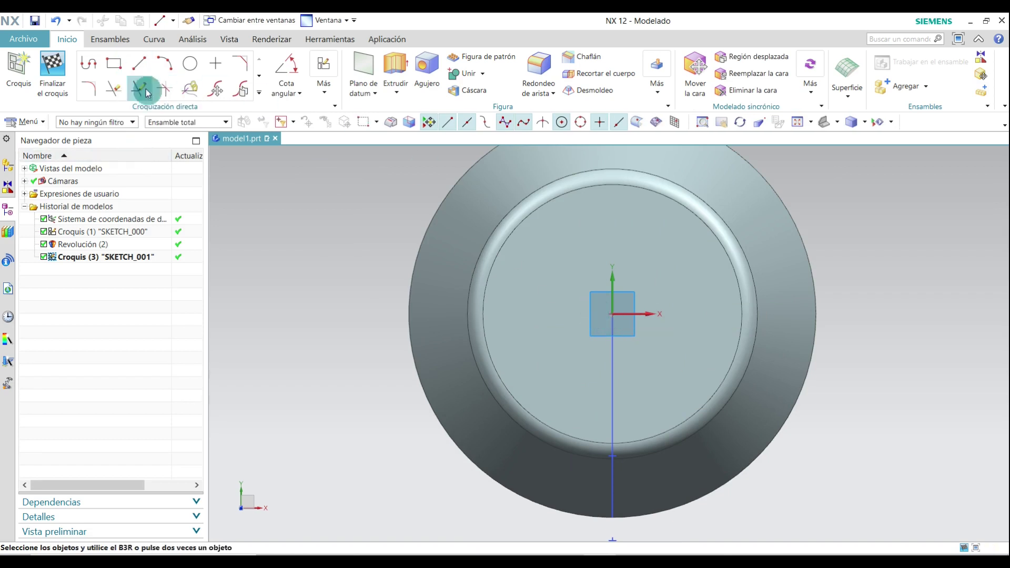
- Sketch a two-corner rectangle about 23 mm wide around the sketch origin on the top face
{"action": "left_click", "coordinate": [117, 65]}
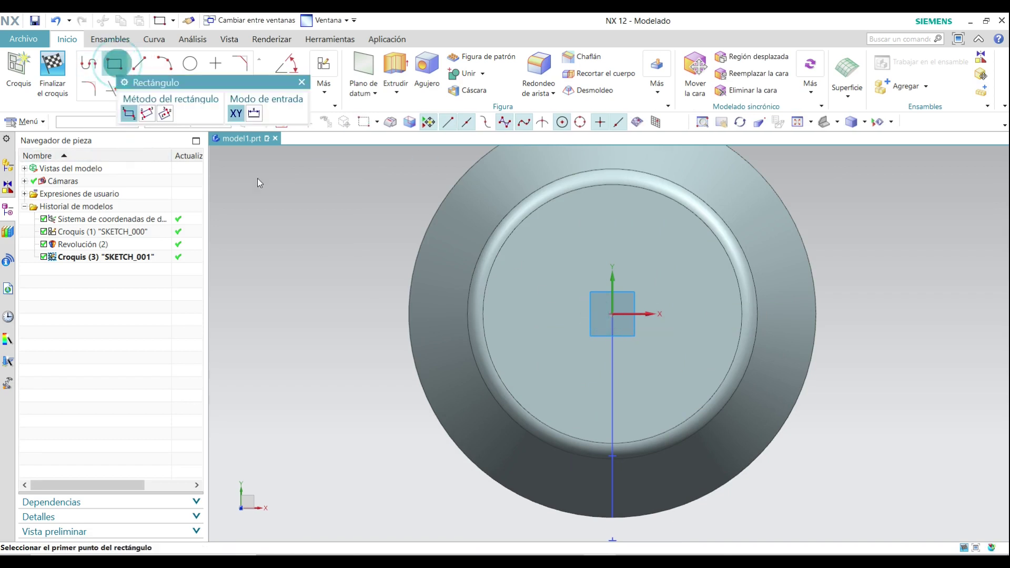
{"action": "left_click", "coordinate": [584, 360]}
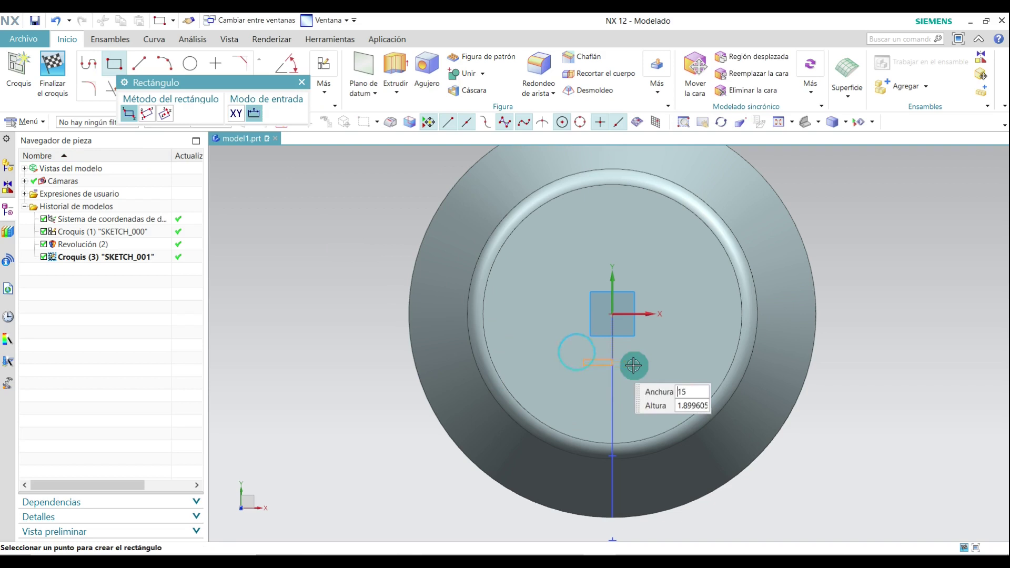
{"action": "left_click", "coordinate": [658, 256]}
{"action": "scroll", "coordinate": [679, 302], "scroll_direction": "up", "scroll_amount": 4}
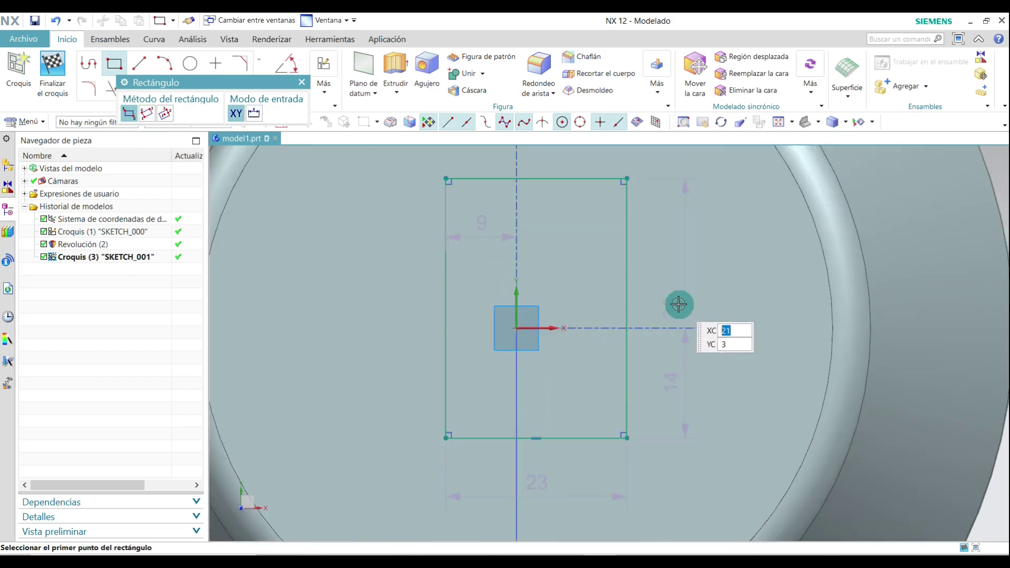
{"action": "key", "text": "Escape"}
- Place the rectangle's height dimension farther outward and set the height to 30 mm
{"action": "left_click_drag", "start_coordinate": [673, 309], "coordinate": [712, 310]}
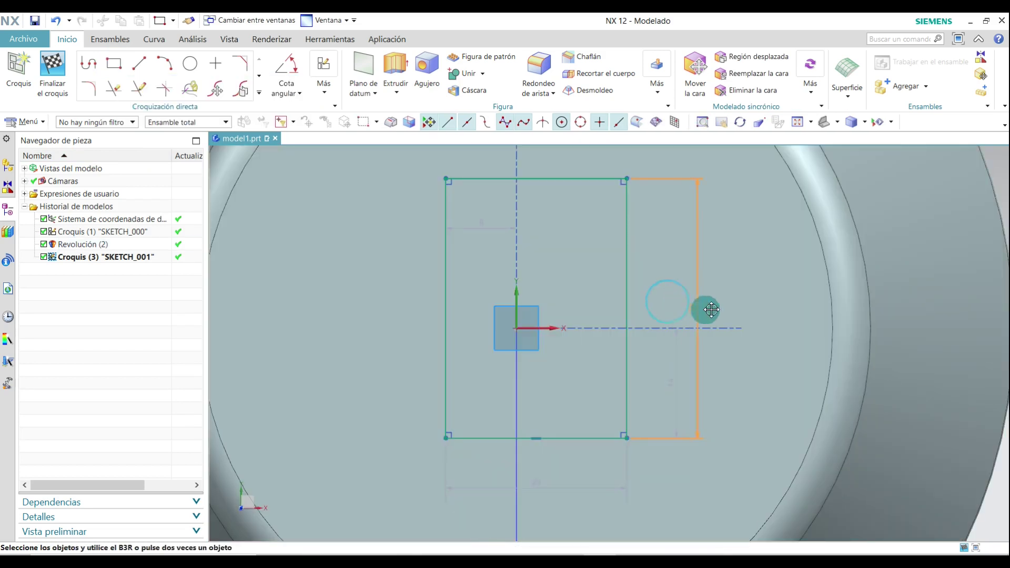
{"action": "double_click", "coordinate": [716, 304]}
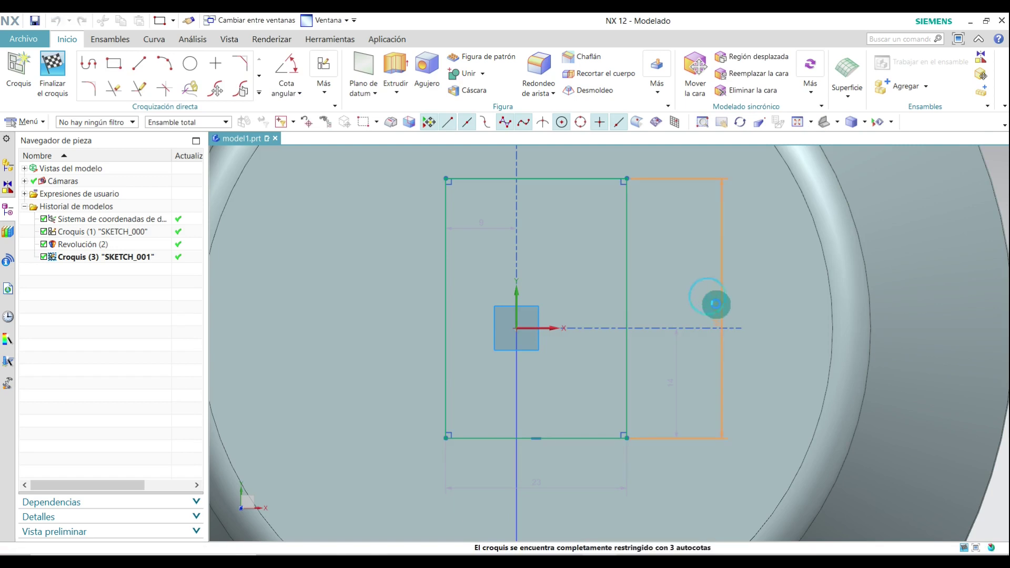
{"action": "type", "text": "30"}
{"action": "key", "text": "Return"}
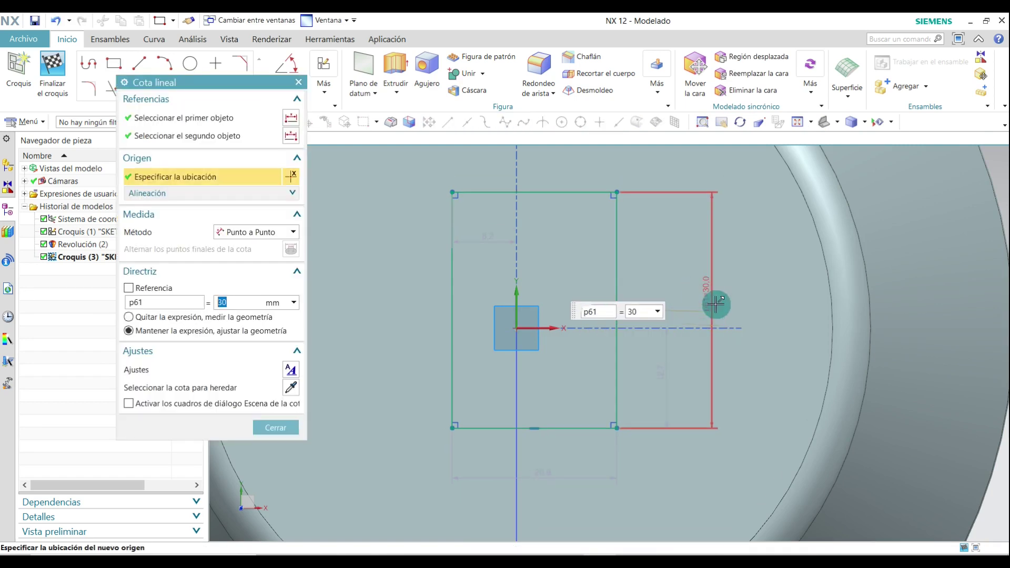
{"action": "left_click", "coordinate": [276, 427]}
- Set the rectangle's width to 30 mm
{"action": "scroll", "coordinate": [618, 303], "scroll_direction": "down", "scroll_amount": 4}
{"action": "scroll", "coordinate": [593, 378], "scroll_direction": "up", "scroll_amount": 3}
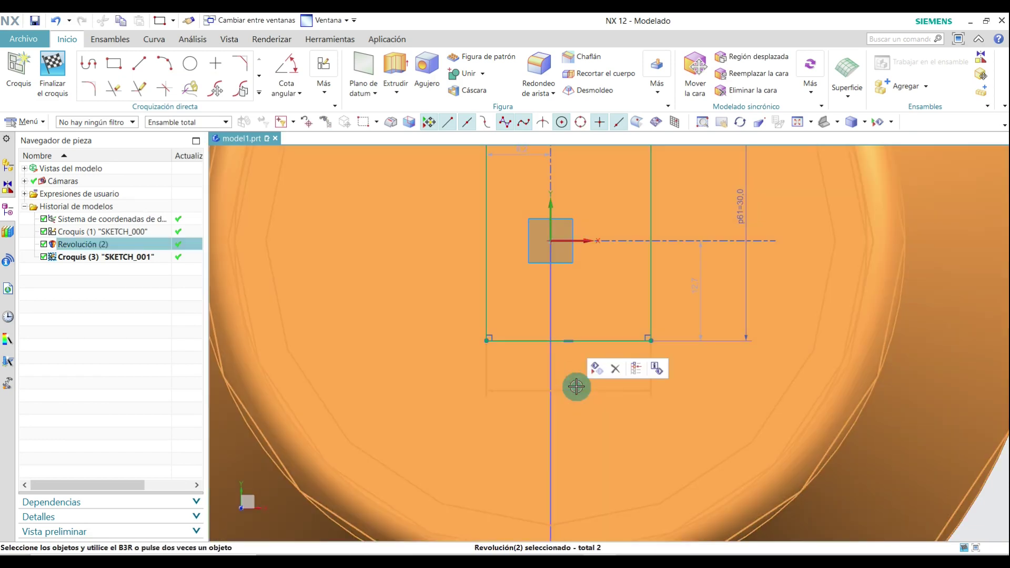
{"action": "key", "text": "Escape"}
{"action": "scroll", "coordinate": [577, 393], "scroll_direction": "up", "scroll_amount": 2}
{"action": "double_click", "coordinate": [573, 381]}
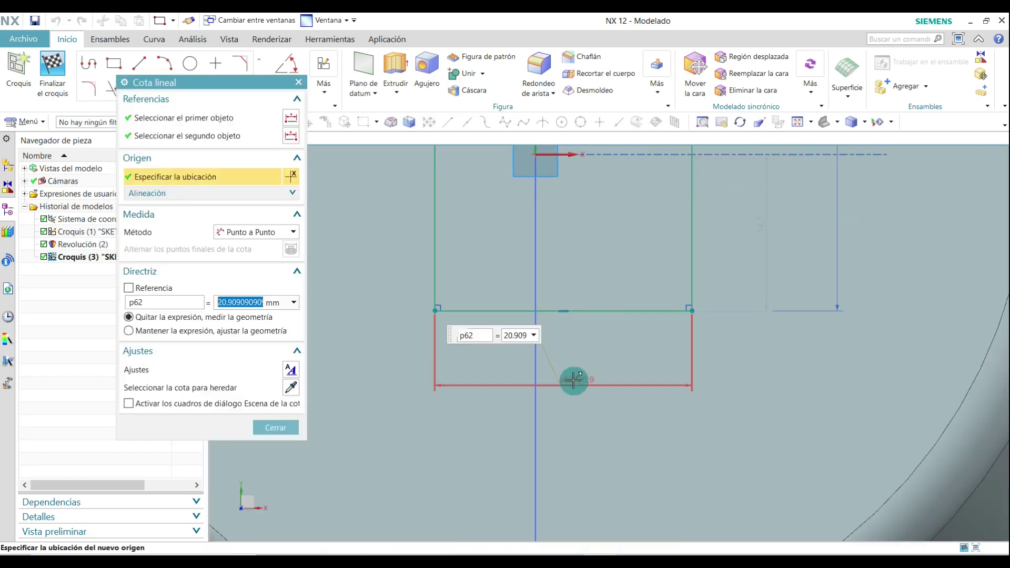
{"action": "type", "text": "30"}
{"action": "key", "text": "Return"}
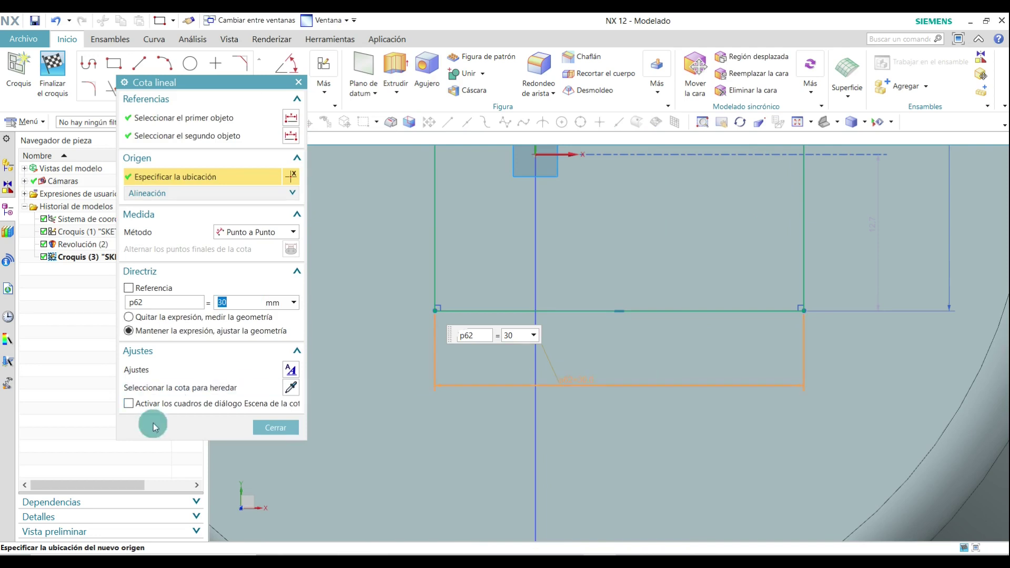
{"action": "left_click", "coordinate": [284, 429]}
- Set the distance from the rectangle's lower edge to the horizontal axis to 15 mm
{"action": "scroll", "coordinate": [444, 379], "scroll_direction": "down", "scroll_amount": 3}
{"action": "scroll", "coordinate": [469, 279], "scroll_direction": "up", "scroll_amount": 3}
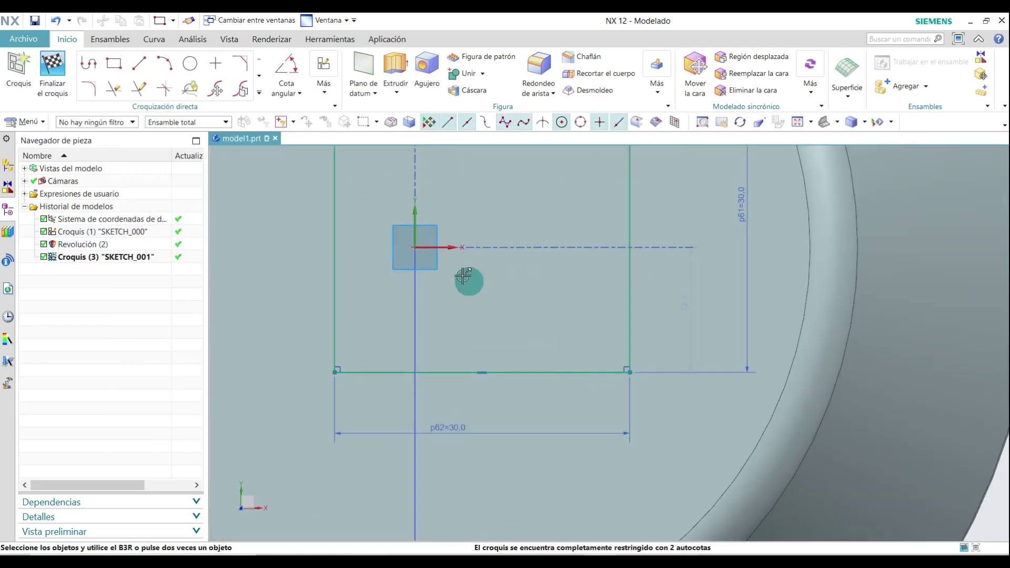
{"action": "scroll", "coordinate": [642, 336], "scroll_direction": "down", "scroll_amount": 2}
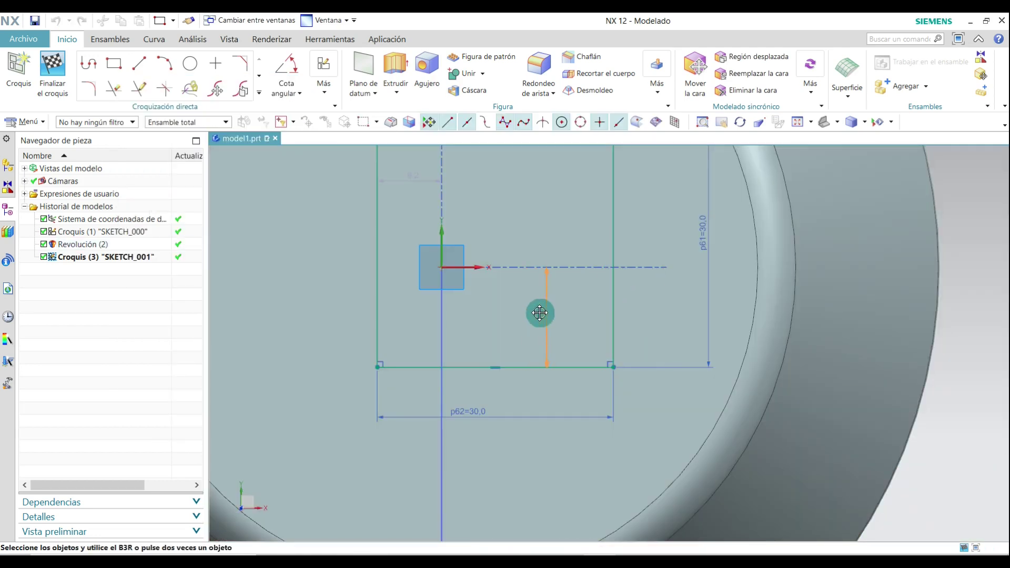
{"action": "double_click", "coordinate": [536, 312]}
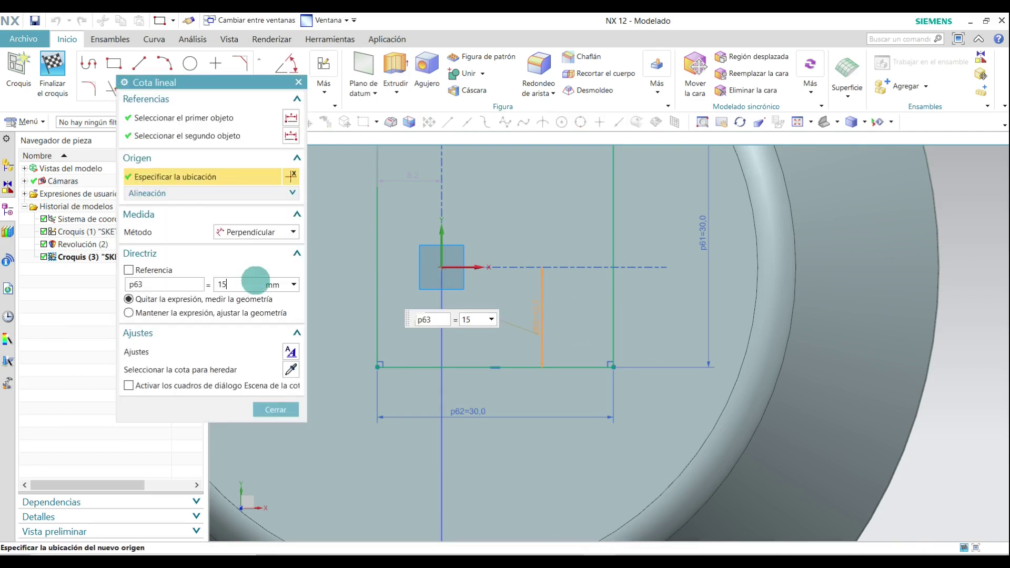
{"action": "type", "text": "15"}
{"action": "key", "text": "Return"}
{"action": "left_click", "coordinate": [276, 409]}
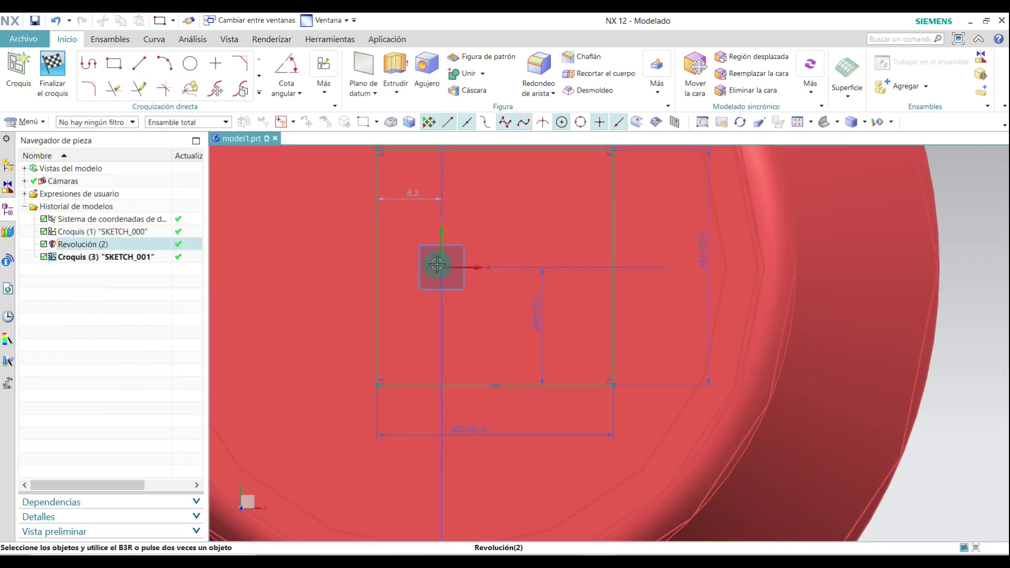
- Set the distance from the rectangle's left edge to the vertical axis to 15 mm
{"action": "scroll", "coordinate": [437, 264], "scroll_direction": "down", "scroll_amount": 2}
{"action": "scroll", "coordinate": [434, 231], "scroll_direction": "up", "scroll_amount": 4}
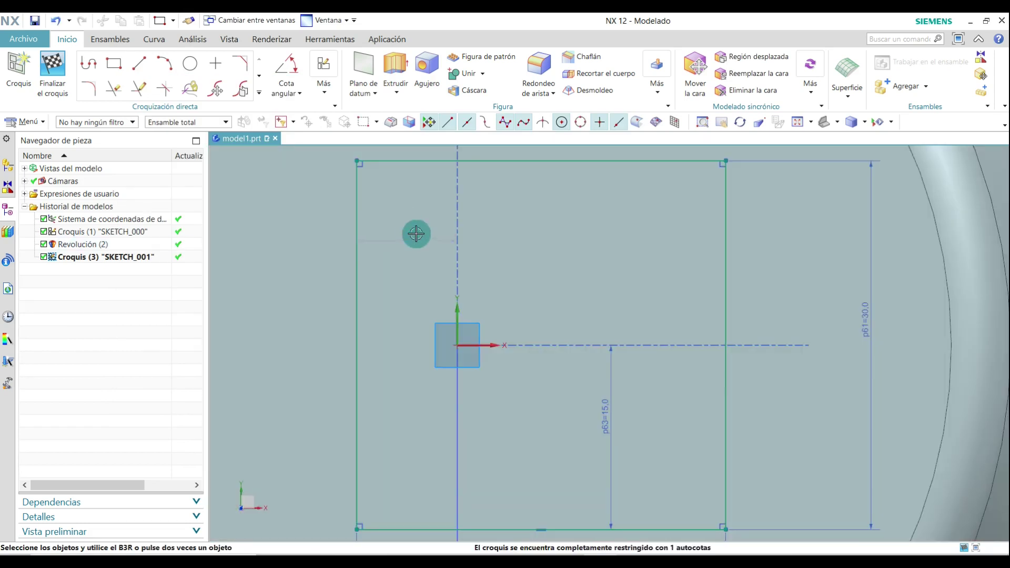
{"action": "scroll", "coordinate": [416, 233], "scroll_direction": "up", "scroll_amount": 3}
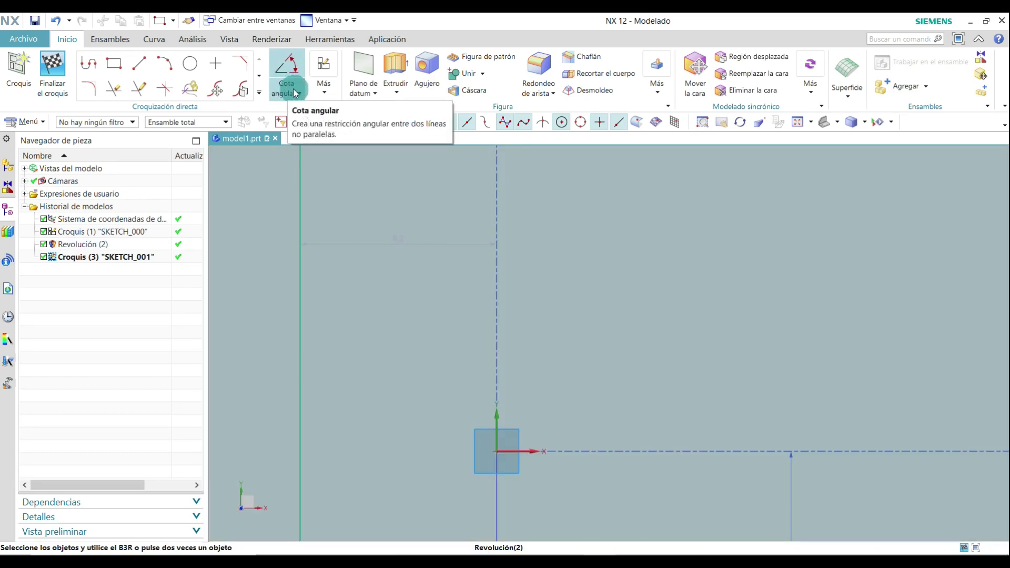
{"action": "left_click", "coordinate": [293, 93]}
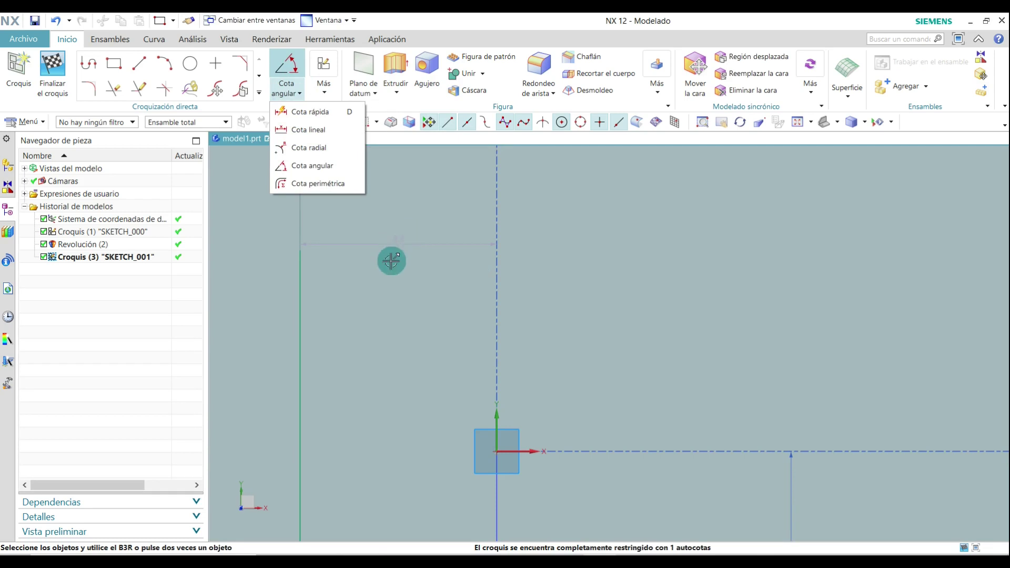
{"action": "left_click", "coordinate": [426, 210]}
{"action": "left_click_drag", "start_coordinate": [398, 238], "coordinate": [399, 233]}
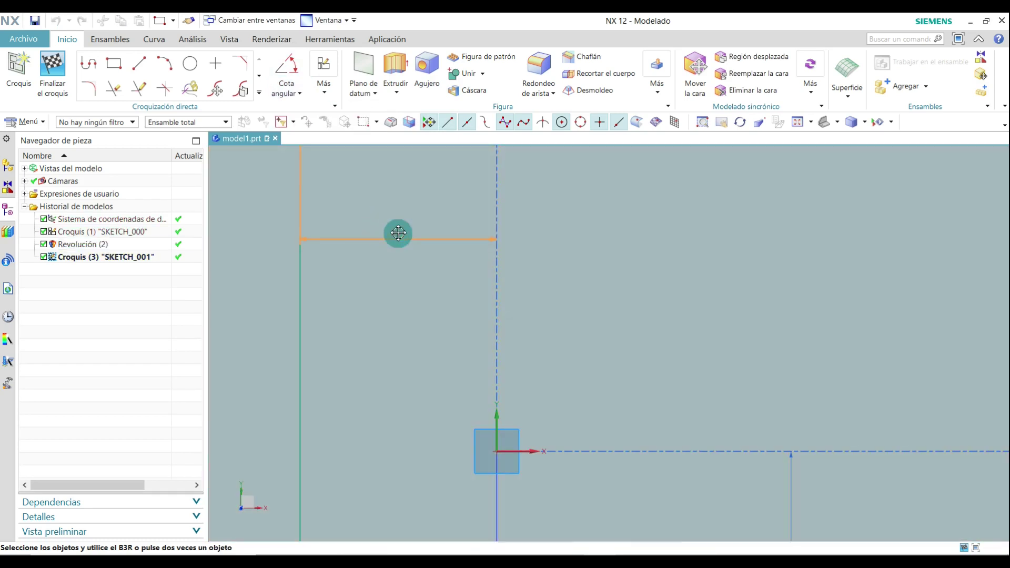
{"action": "double_click", "coordinate": [399, 233]}
{"action": "type", "text": "15"}
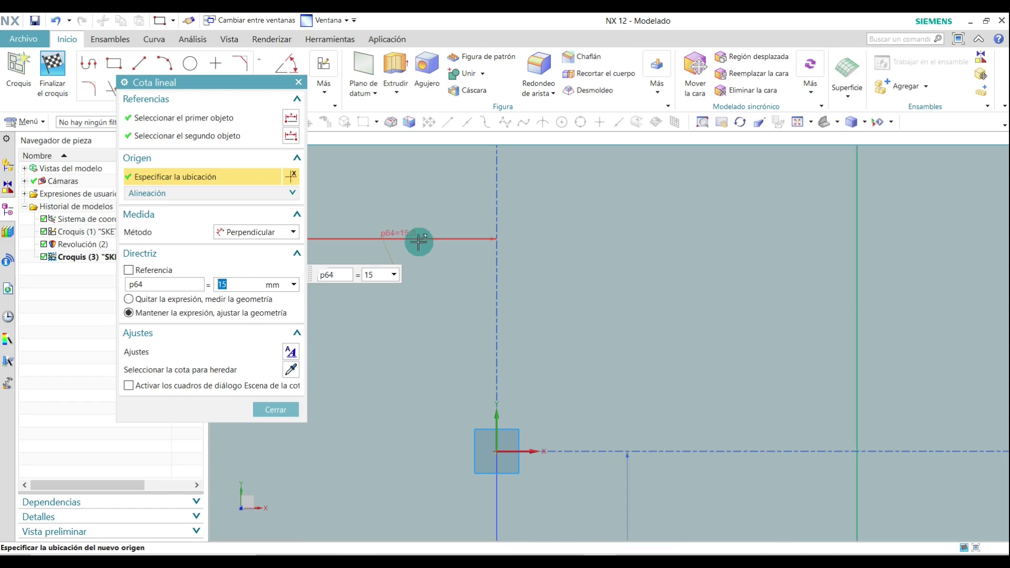
- Close the linear dimensioning and finish the square sketch on the body's top face
{"action": "left_click", "coordinate": [275, 409]}
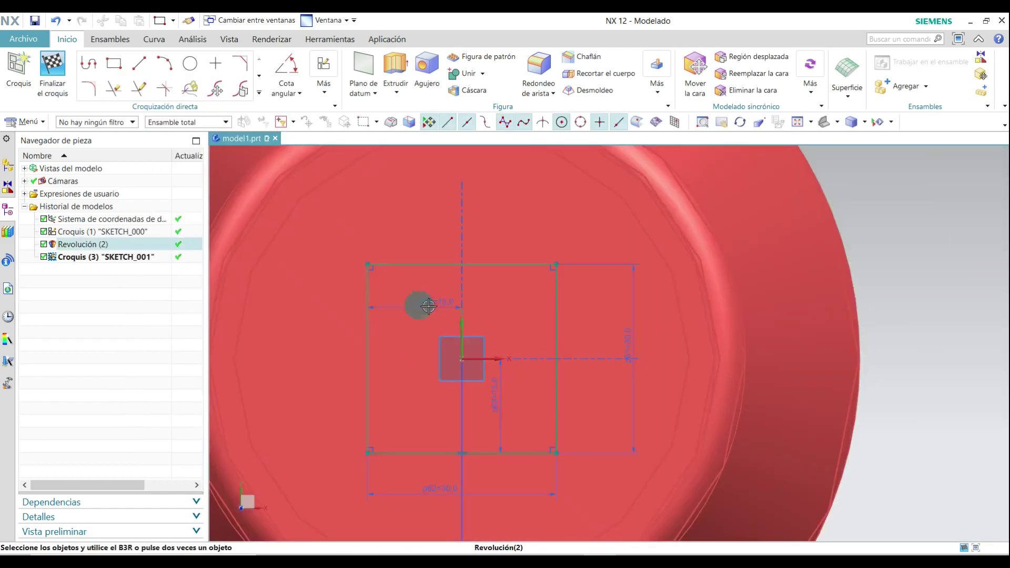
{"action": "scroll", "coordinate": [445, 291], "scroll_direction": "down", "scroll_amount": 2}
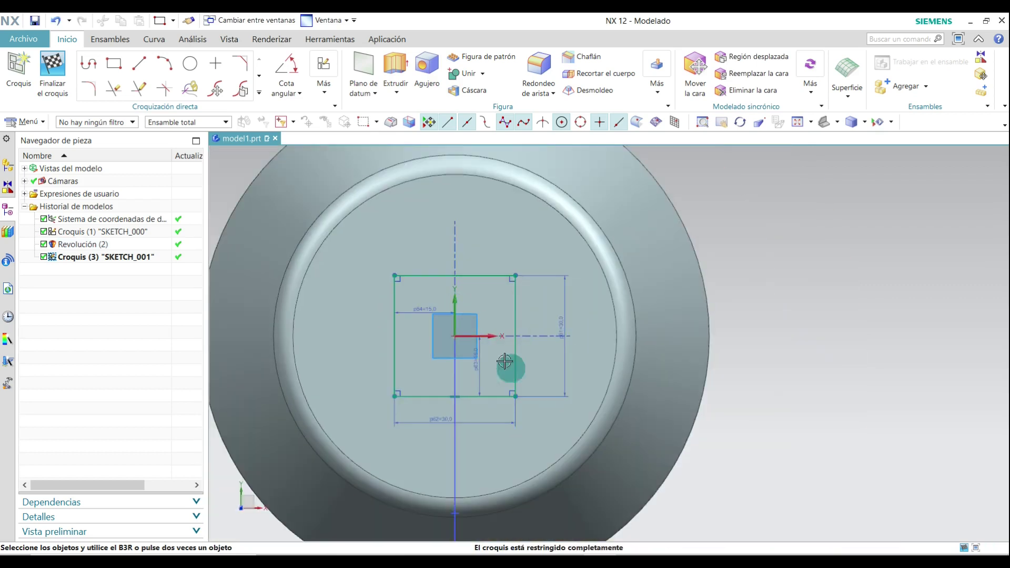
{"action": "left_click", "coordinate": [53, 74]}
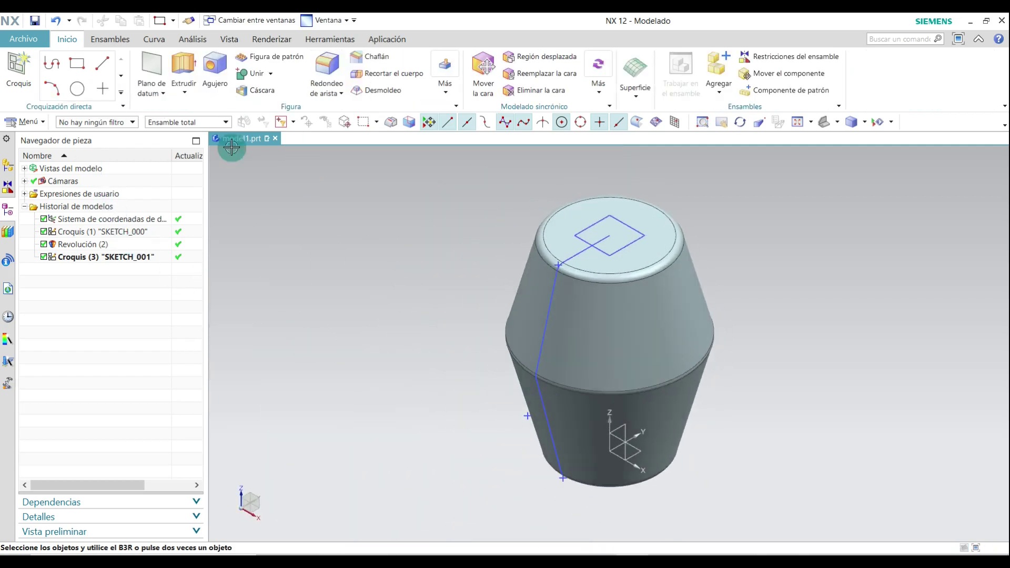
- Extrude the square sketch 192 mm downward through the revolved body and subtract it to cut a square through hole
{"action": "right_click", "coordinate": [105, 259]}
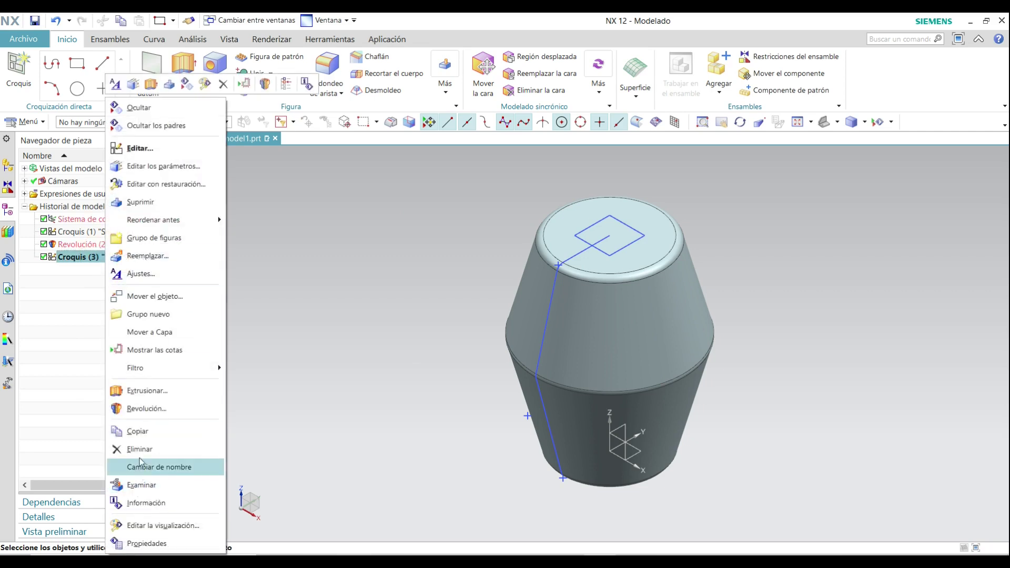
{"action": "left_click", "coordinate": [147, 391]}
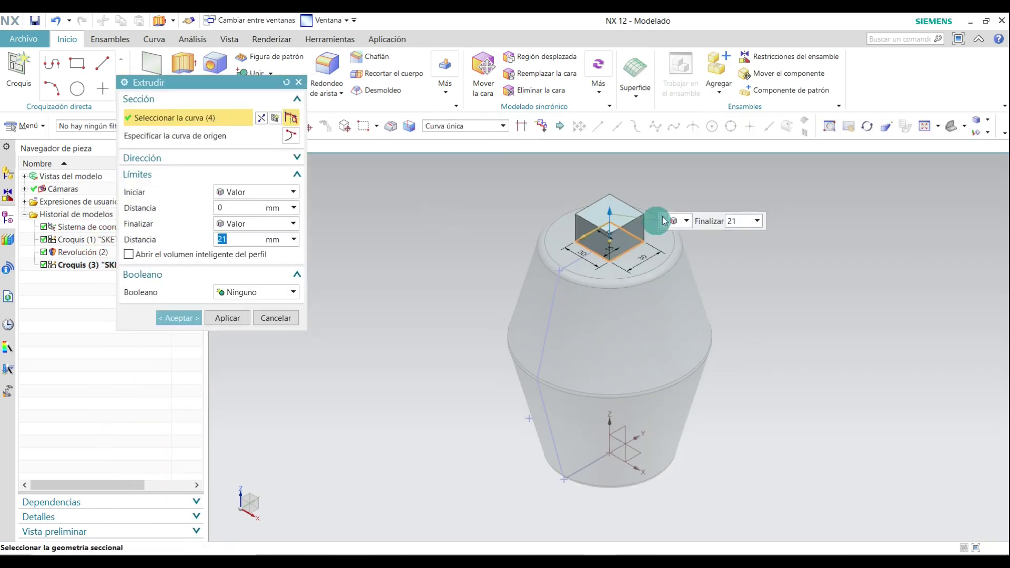
{"action": "left_click_drag", "start_coordinate": [612, 214], "coordinate": [609, 496]}
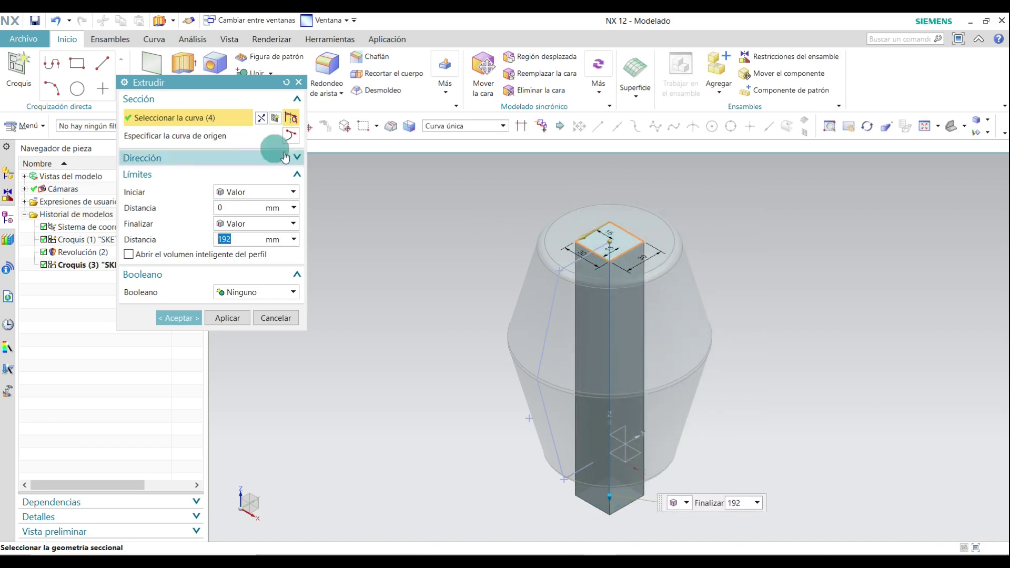
{"action": "left_click", "coordinate": [275, 296]}
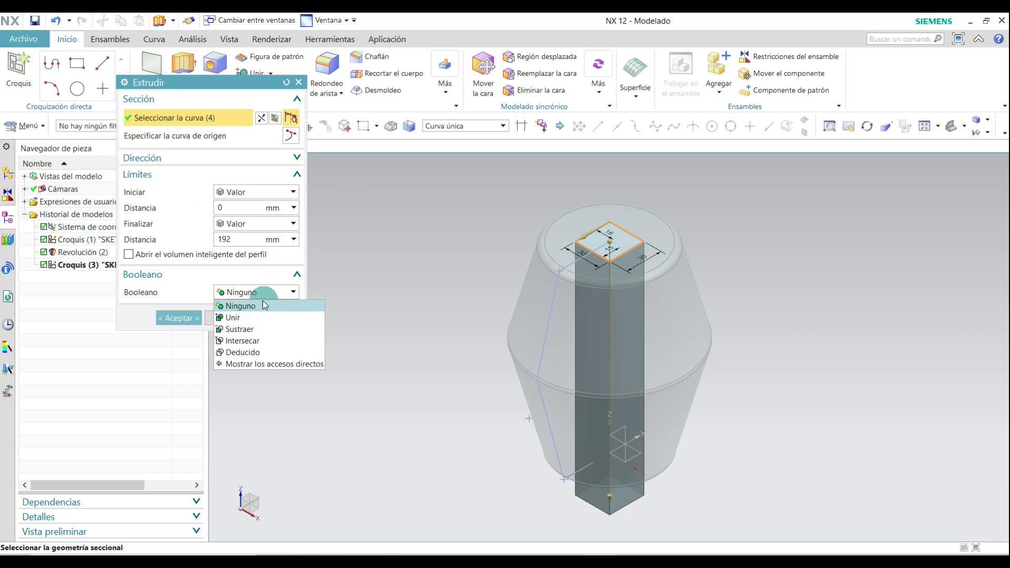
{"action": "left_click", "coordinate": [263, 330]}
{"action": "left_click", "coordinate": [651, 230]}
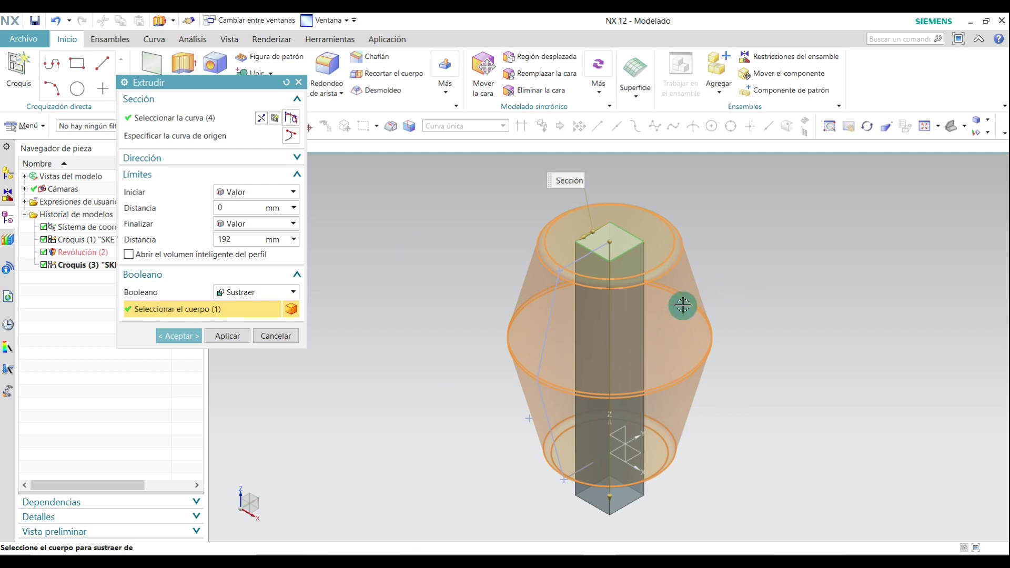
{"action": "left_click", "coordinate": [179, 339]}
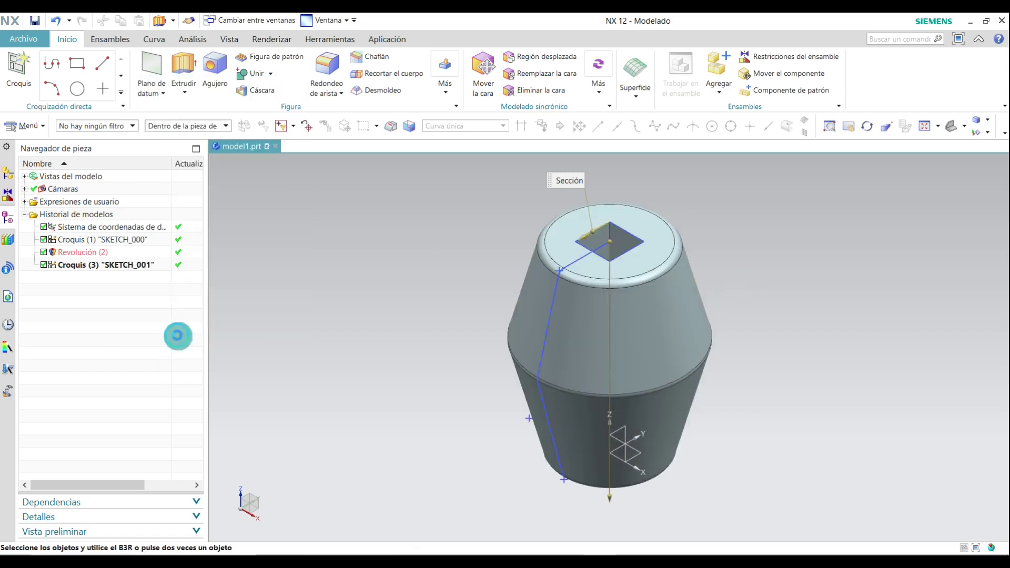
- Begin a datum plane on the YC-ZC plane at 0 mm offset and enlarge its outline to about 50 mm square
{"action": "middle_click_drag", "start_coordinate": [707, 303], "coordinate": [695, 218]}
{"action": "middle_click_drag", "start_coordinate": [700, 285], "coordinate": [699, 331]}
{"action": "left_click", "coordinate": [837, 122]}
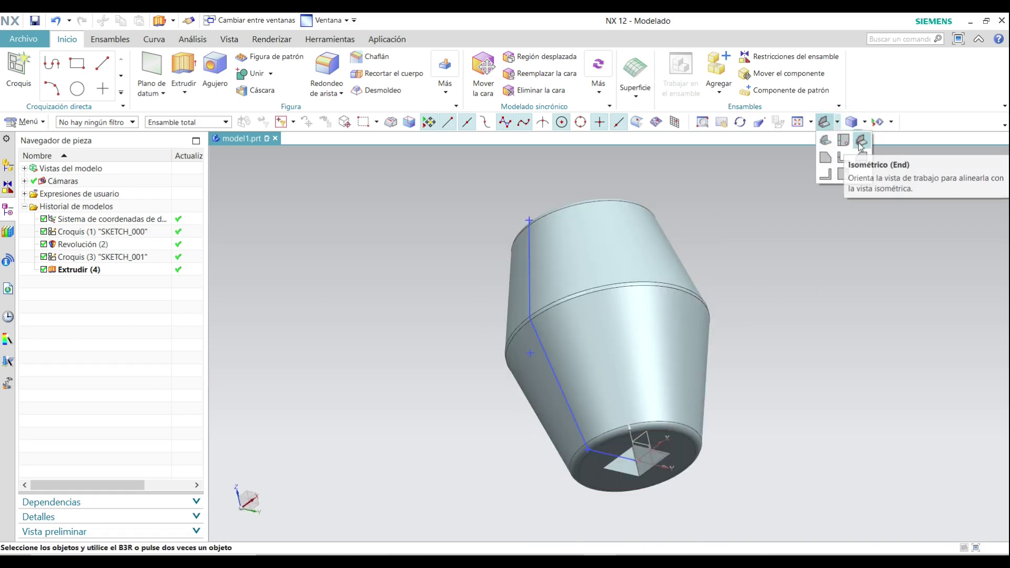
{"action": "left_click", "coordinate": [859, 141]}
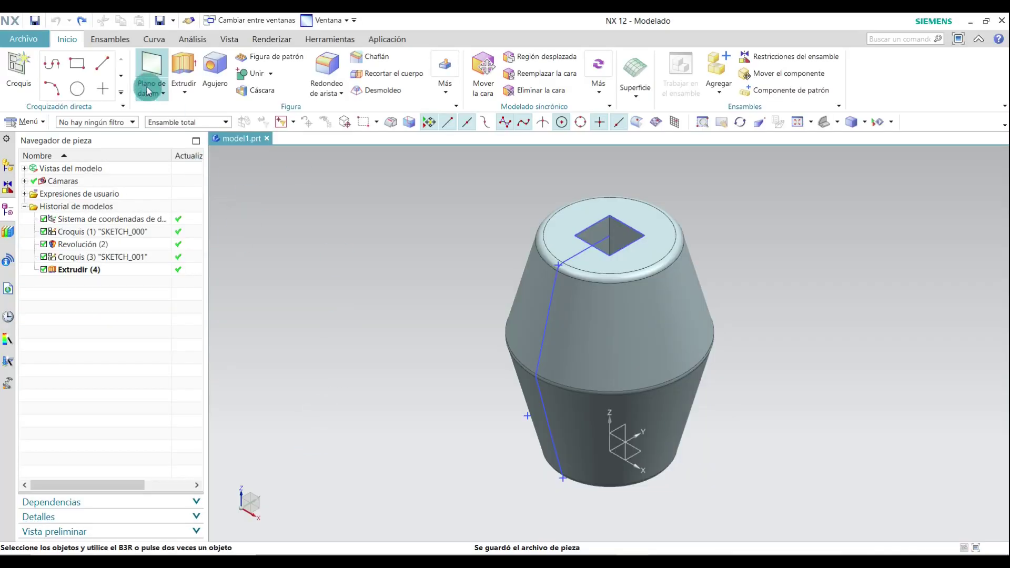
{"action": "left_click", "coordinate": [153, 68]}
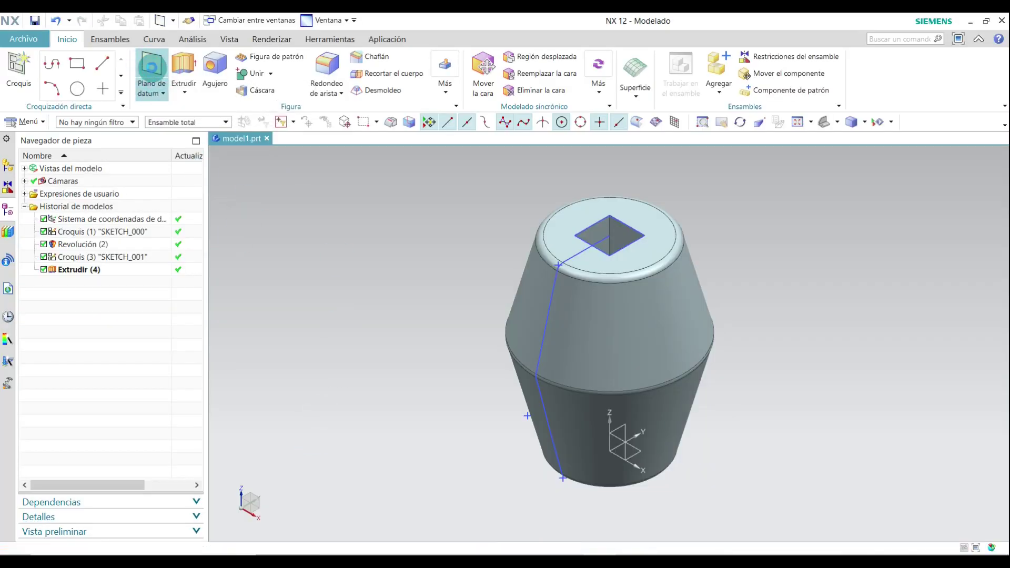
{"action": "scroll", "coordinate": [613, 474], "scroll_direction": "up", "scroll_amount": 2}
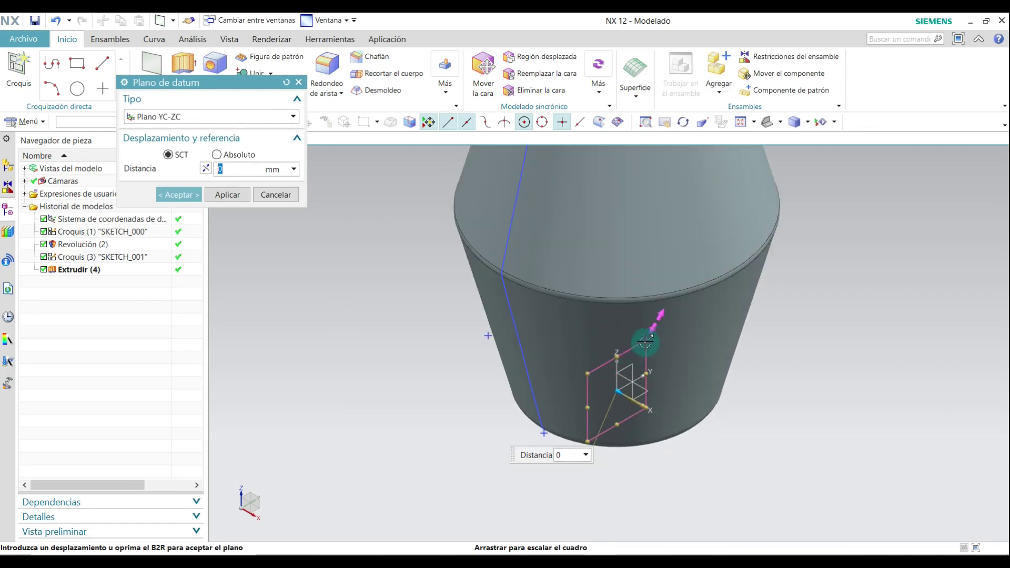
{"action": "left_click_drag", "start_coordinate": [585, 372], "coordinate": [555, 356]}
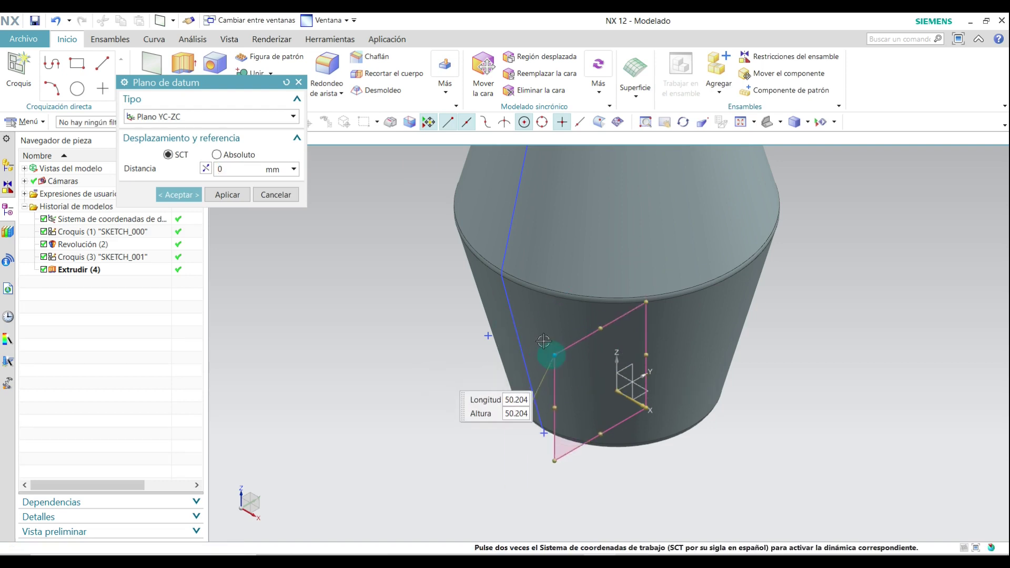
{"action": "left_click", "coordinate": [145, 120]}
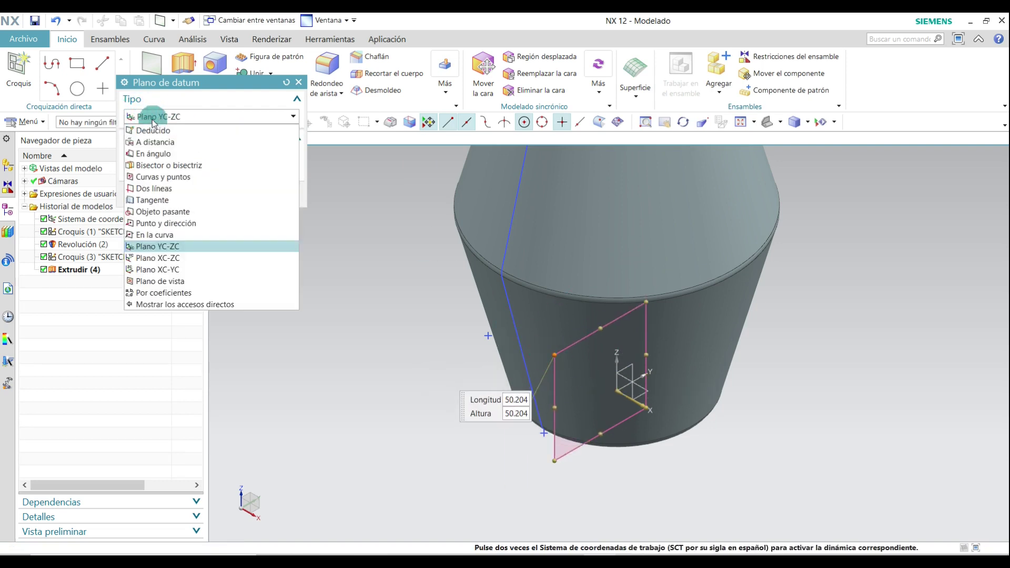
{"action": "left_click", "coordinate": [194, 250]}
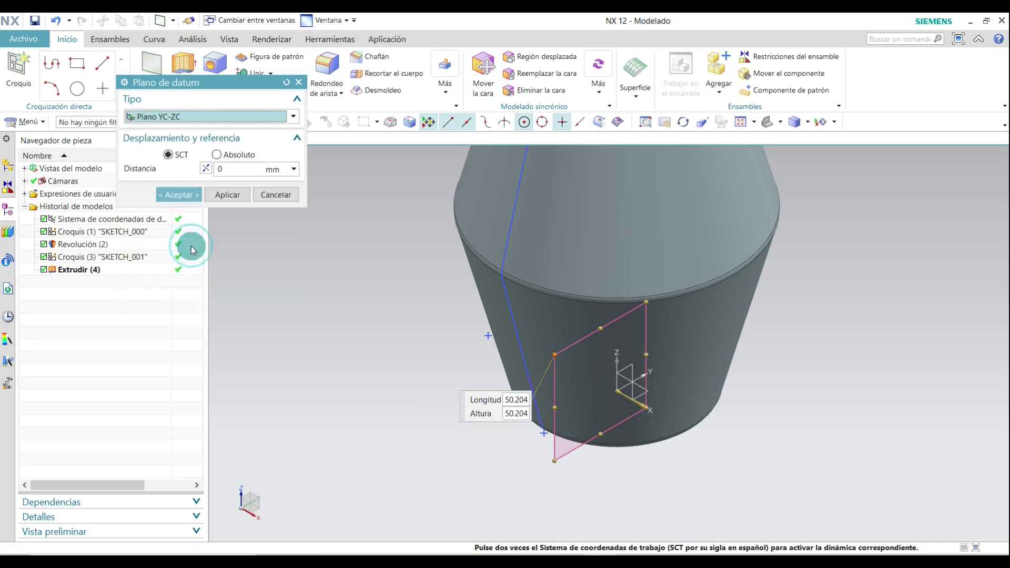
{"action": "scroll", "coordinate": [449, 409], "scroll_direction": "down", "scroll_amount": 4}
{"action": "scroll", "coordinate": [533, 425], "scroll_direction": "up", "scroll_amount": 4}
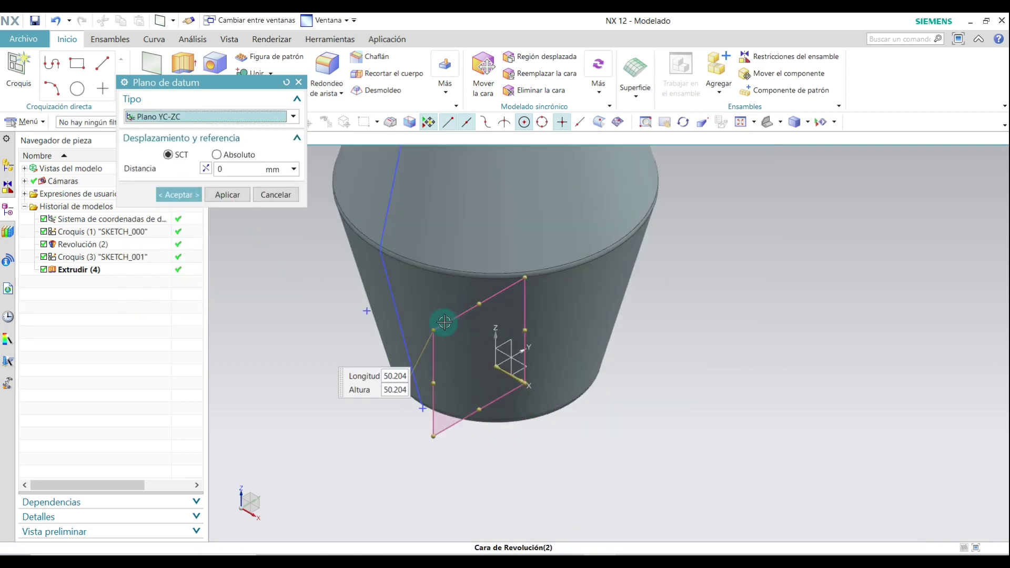
- Enlarge the YC-ZC datum plane to about 286 mm square, extending well beyond the body's side, and create it
{"action": "left_click_drag", "start_coordinate": [433, 330], "coordinate": [285, 252]}
{"action": "scroll", "coordinate": [576, 436], "scroll_direction": "down", "scroll_amount": 3}
{"action": "scroll", "coordinate": [579, 439], "scroll_direction": "up", "scroll_amount": 3}
{"action": "scroll", "coordinate": [611, 460], "scroll_direction": "down", "scroll_amount": 4}
{"action": "scroll", "coordinate": [613, 460], "scroll_direction": "up", "scroll_amount": 4}
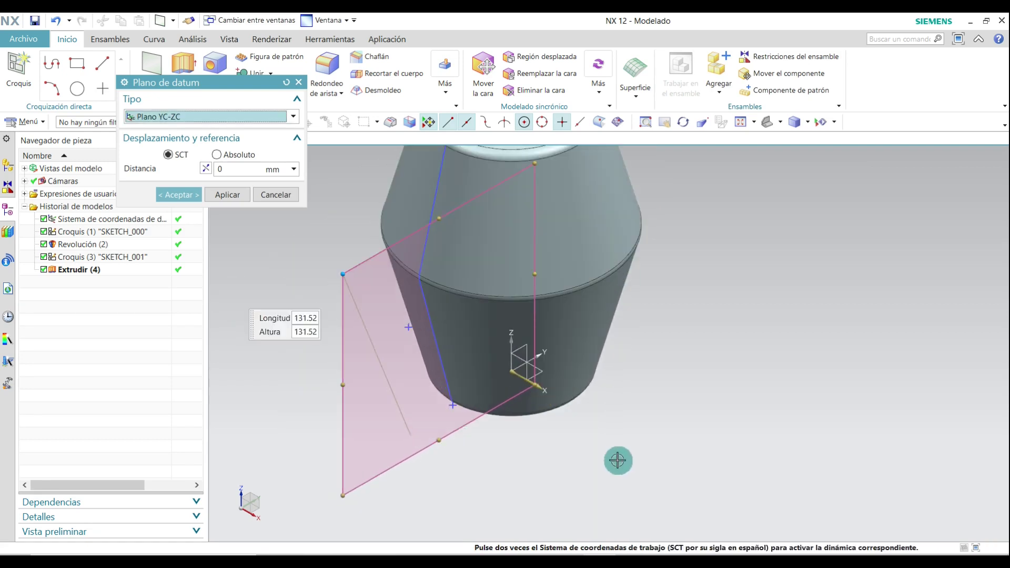
{"action": "left_click_drag", "start_coordinate": [541, 383], "coordinate": [582, 406]}
{"action": "scroll", "coordinate": [725, 451], "scroll_direction": "down", "scroll_amount": 4}
{"action": "scroll", "coordinate": [578, 412], "scroll_direction": "up", "scroll_amount": 4}
{"action": "scroll", "coordinate": [677, 463], "scroll_direction": "down", "scroll_amount": 3}
{"action": "left_click_drag", "start_coordinate": [509, 373], "coordinate": [402, 315]}
{"action": "scroll", "coordinate": [537, 329], "scroll_direction": "down", "scroll_amount": 3}
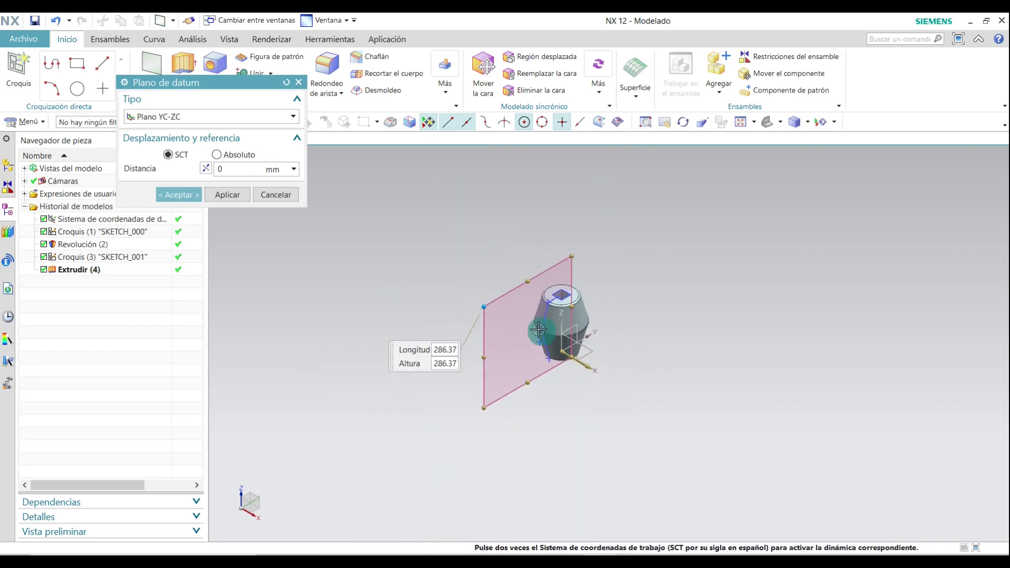
{"action": "scroll", "coordinate": [538, 329], "scroll_direction": "up", "scroll_amount": 2}
{"action": "left_click", "coordinate": [179, 195]}
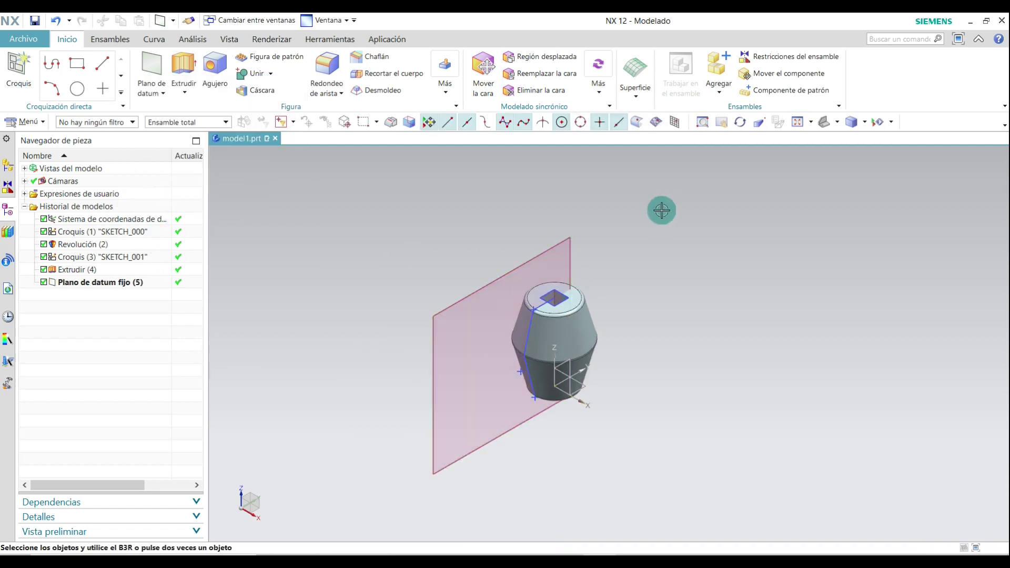
- Create a new sketch on the YC-ZC datum plane with a horizontal reference
{"action": "scroll", "coordinate": [661, 210], "scroll_direction": "up", "scroll_amount": 2}
{"action": "left_click", "coordinate": [18, 67]}
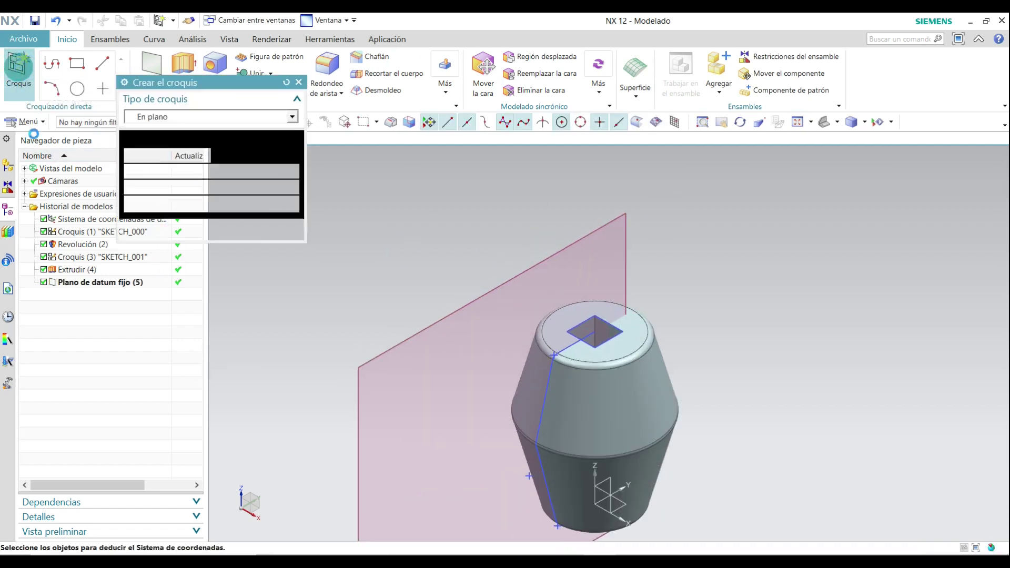
{"action": "left_click", "coordinate": [447, 322]}
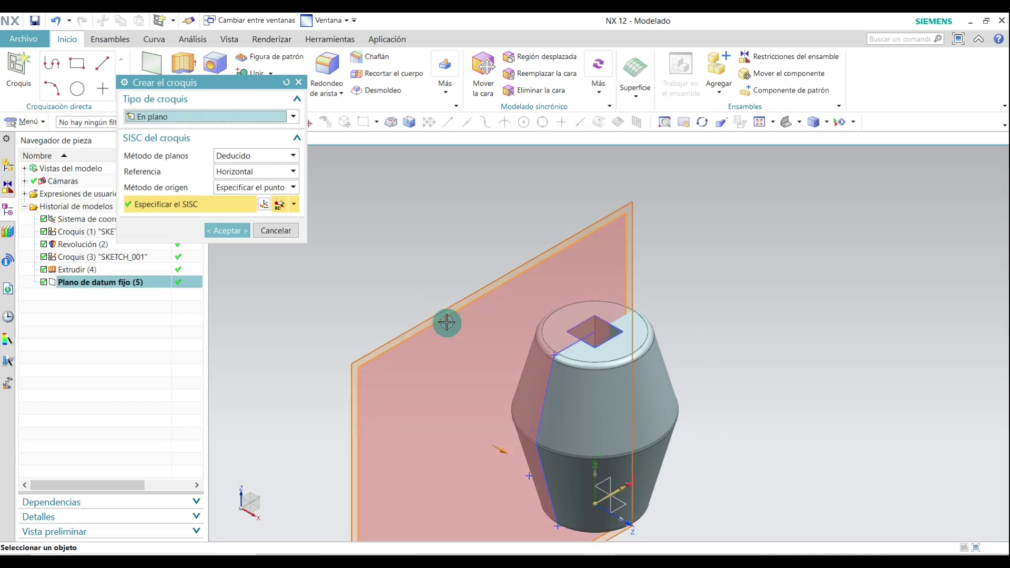
{"action": "left_click", "coordinate": [222, 232]}
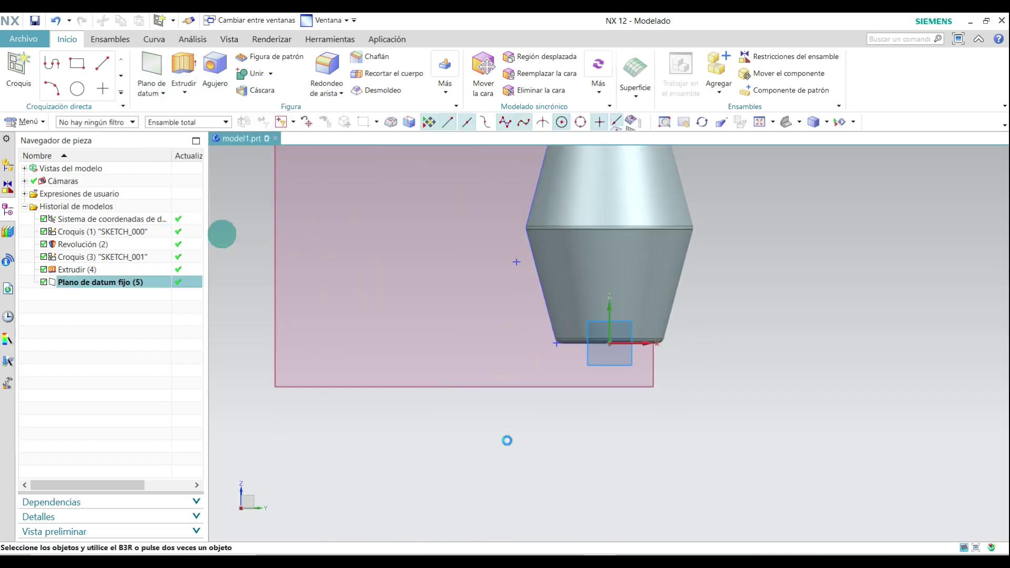
- Place two sketch points left of the vertical axis: one about 199 mm out and 164 mm high, one about 15 mm out and 110 mm high
{"action": "scroll", "coordinate": [637, 517], "scroll_direction": "down", "scroll_amount": 3}
{"action": "scroll", "coordinate": [659, 327], "scroll_direction": "up", "scroll_amount": 2}
{"action": "scroll", "coordinate": [634, 302], "scroll_direction": "down", "scroll_amount": 2}
{"action": "scroll", "coordinate": [635, 362], "scroll_direction": "up", "scroll_amount": 3}
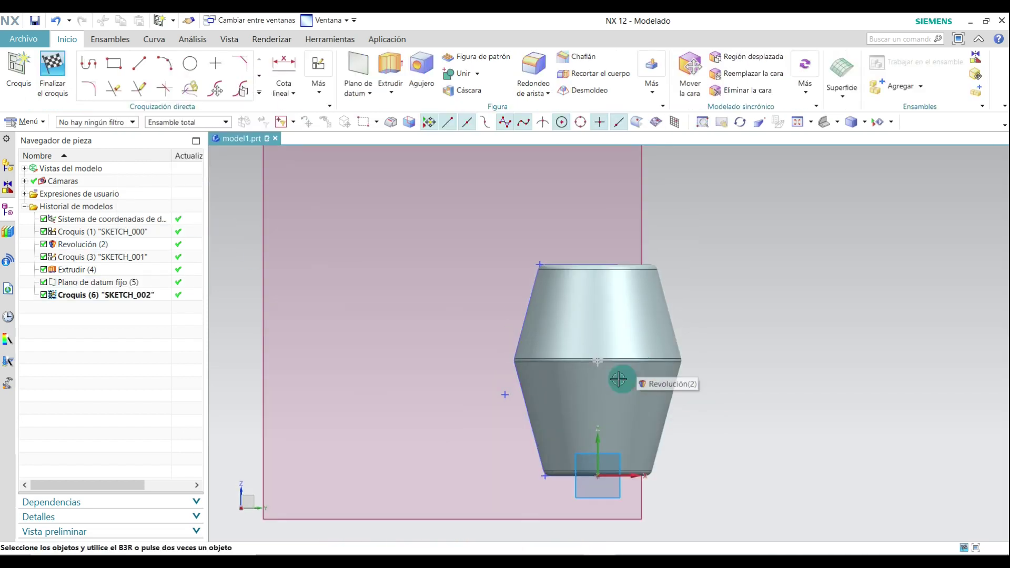
{"action": "left_click", "coordinate": [216, 64]}
{"action": "left_click", "coordinate": [335, 259]}
{"action": "left_click", "coordinate": [578, 330]}
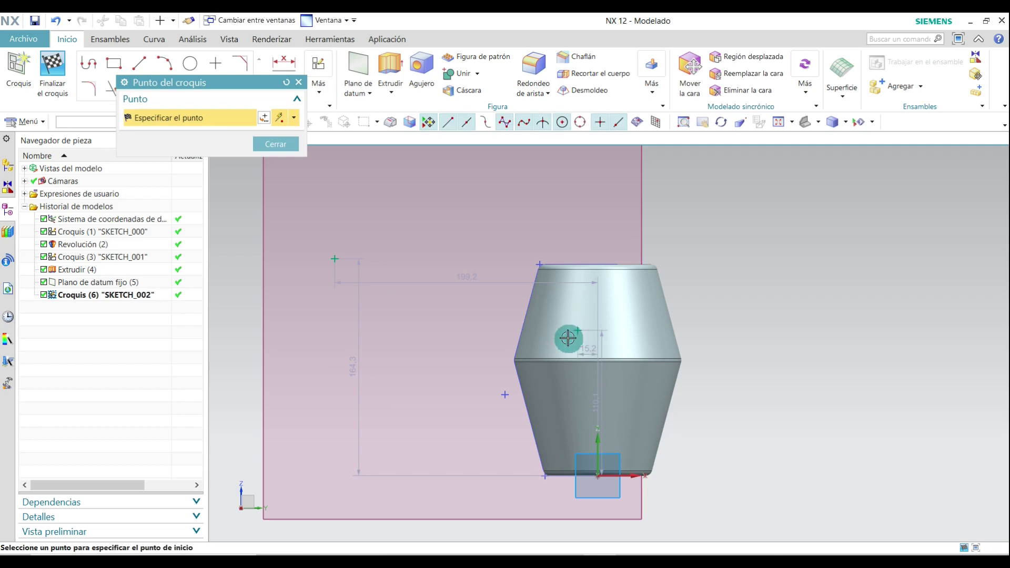
{"action": "scroll", "coordinate": [578, 359], "scroll_direction": "down", "scroll_amount": 2}
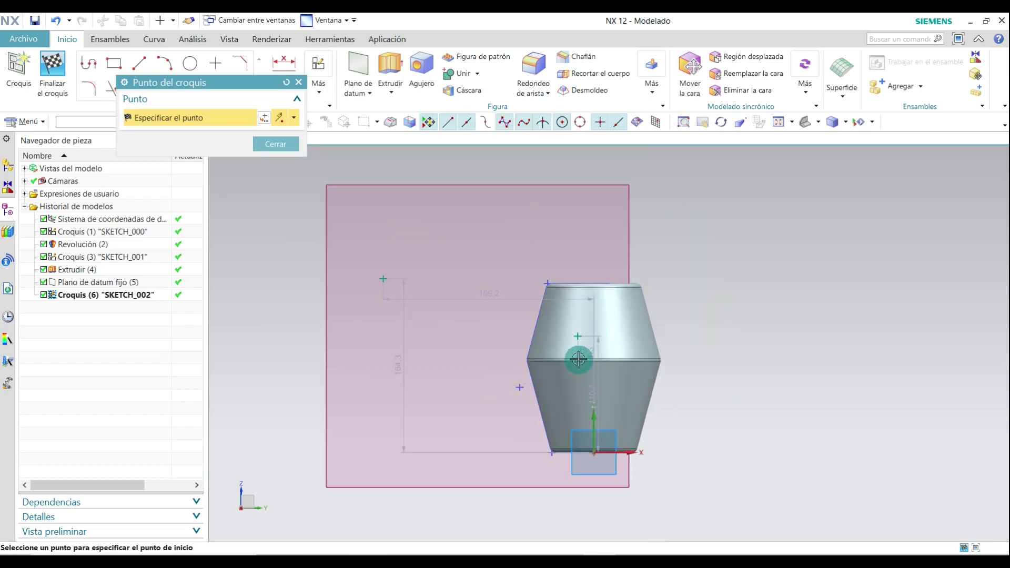
{"action": "middle_click", "coordinate": [578, 359]}
- Set the horizontal distance from the point inside the body to the vertical axis to 15 mm
{"action": "scroll", "coordinate": [579, 357], "scroll_direction": "up", "scroll_amount": 5}
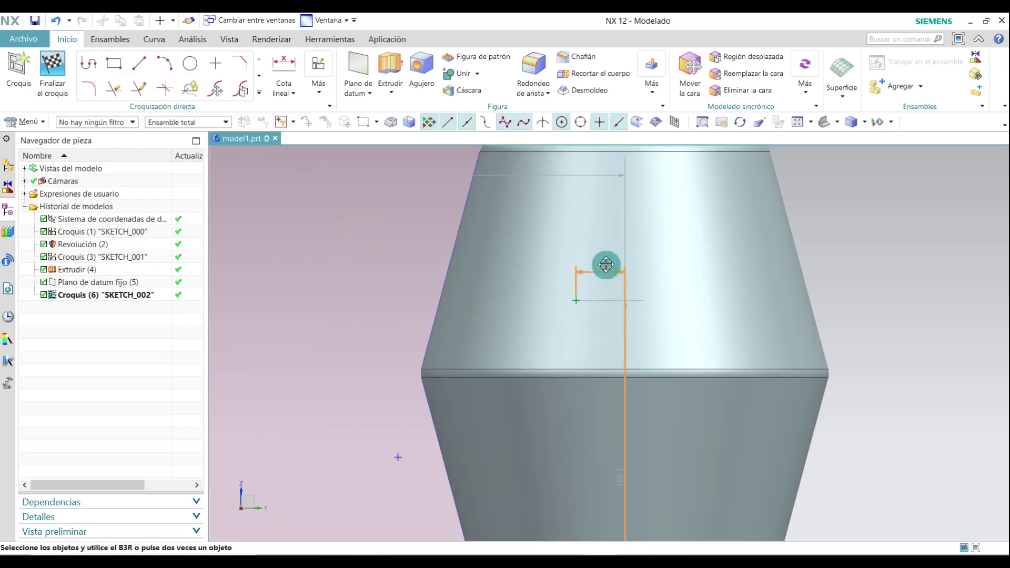
{"action": "double_click", "coordinate": [599, 262]}
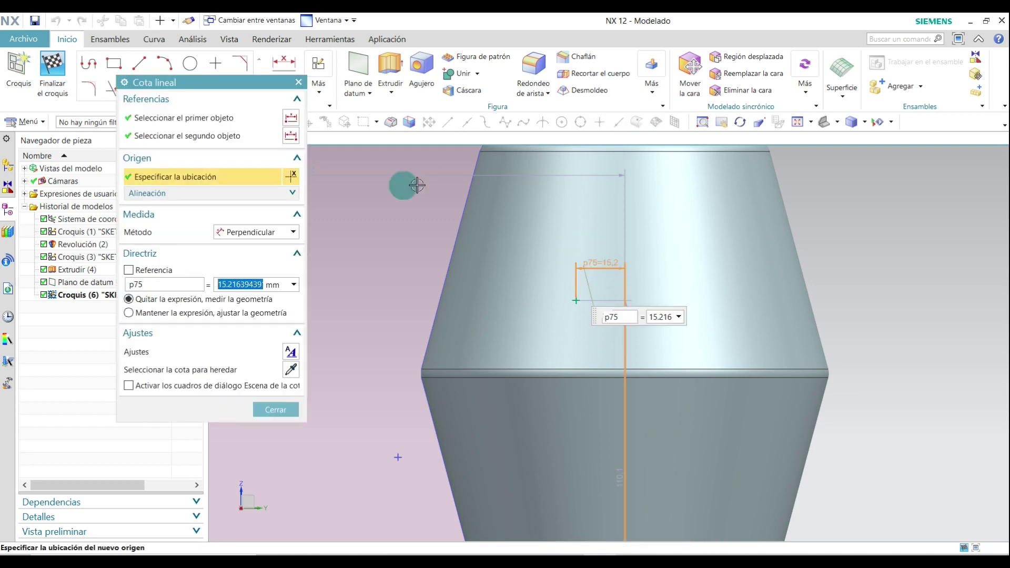
{"action": "key", "text": "Return"}
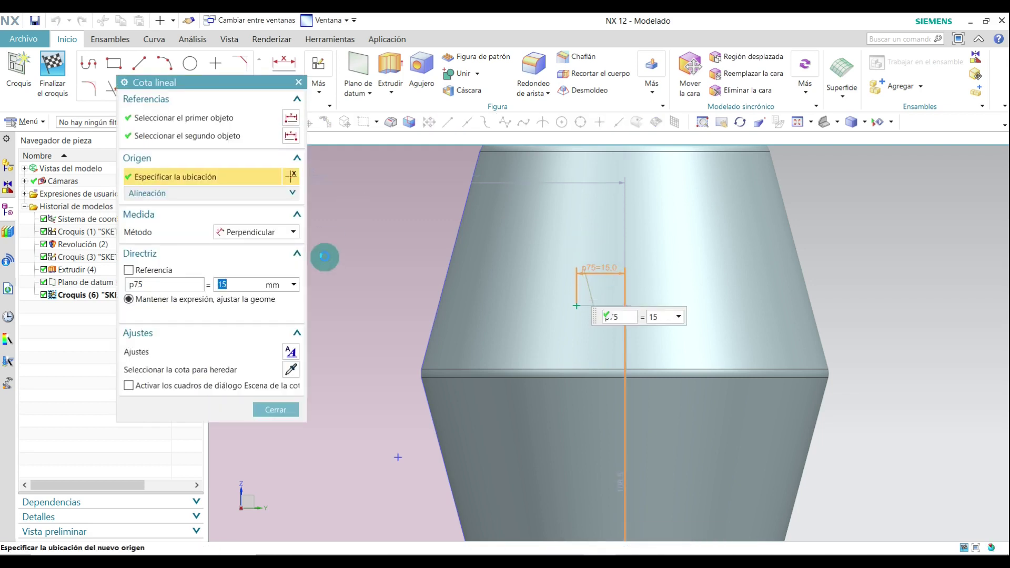
{"action": "left_click", "coordinate": [276, 410]}
- Reposition the inner point's height dimension and set its height above the horizontal axis to 75 mm
{"action": "scroll", "coordinate": [534, 310], "scroll_direction": "down", "scroll_amount": 1}
{"action": "scroll", "coordinate": [583, 382], "scroll_direction": "down", "scroll_amount": 2}
{"action": "scroll", "coordinate": [586, 417], "scroll_direction": "up", "scroll_amount": 2}
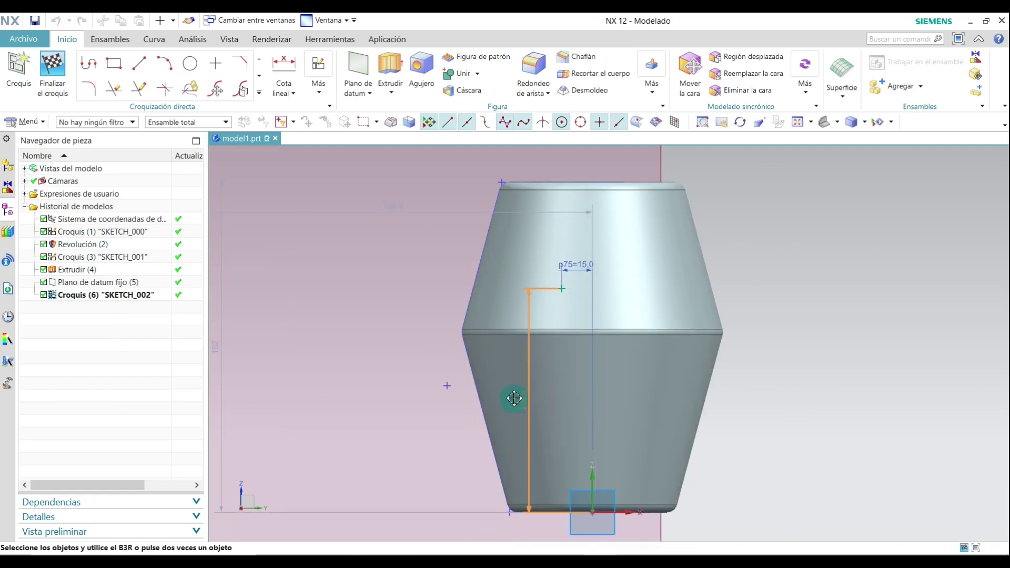
{"action": "left_click", "coordinate": [541, 400]}
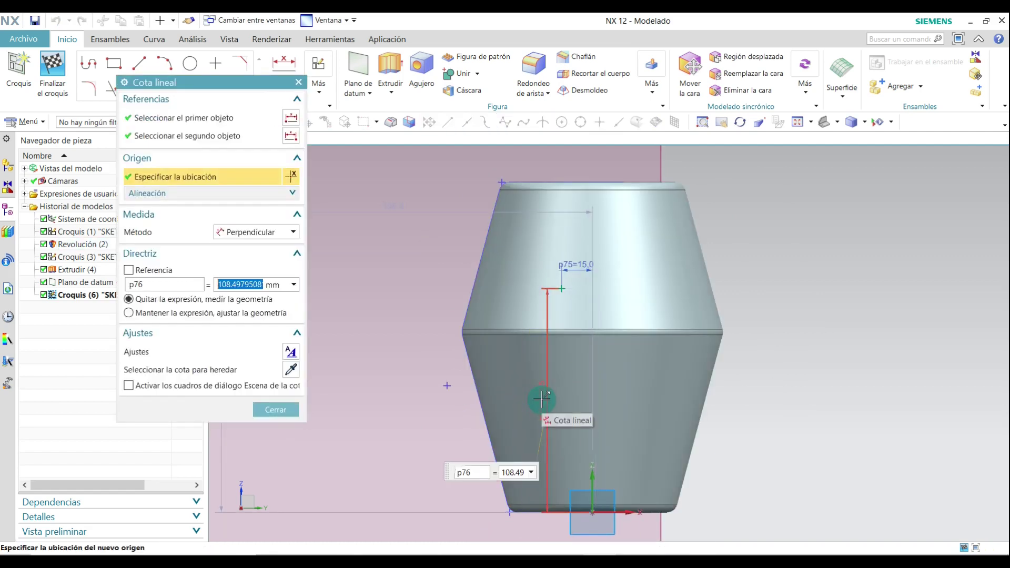
{"action": "type", "text": "75"}
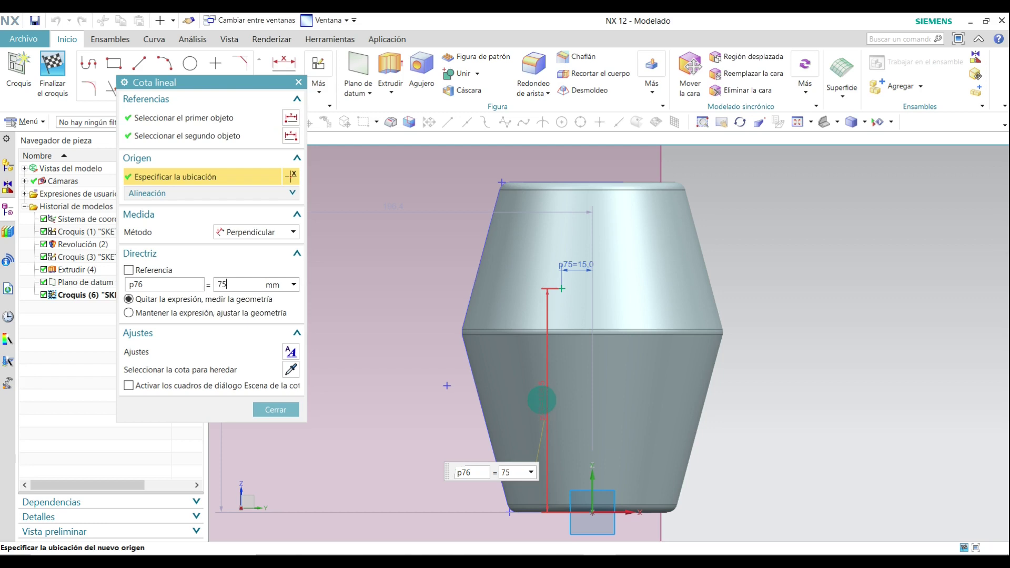
{"action": "key", "text": "Return"}
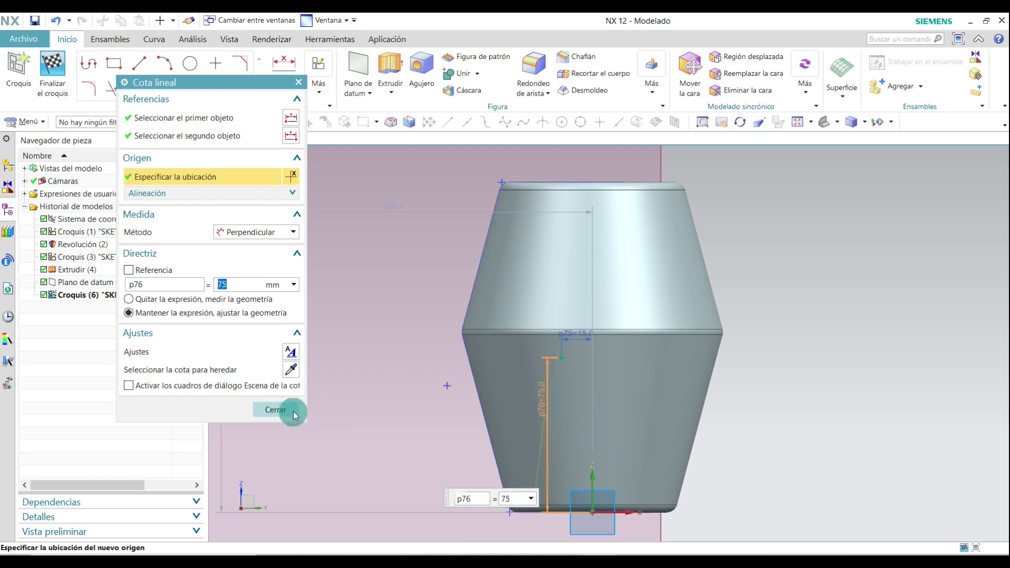
{"action": "left_click", "coordinate": [292, 411]}
- Reposition the outer point's horizontal dimension above the body and set its distance to the vertical axis to 150 mm
{"action": "scroll", "coordinate": [575, 354], "scroll_direction": "down", "scroll_amount": 4}
{"action": "scroll", "coordinate": [420, 278], "scroll_direction": "up", "scroll_amount": 6}
{"action": "left_click_drag", "start_coordinate": [420, 279], "coordinate": [626, 212]}
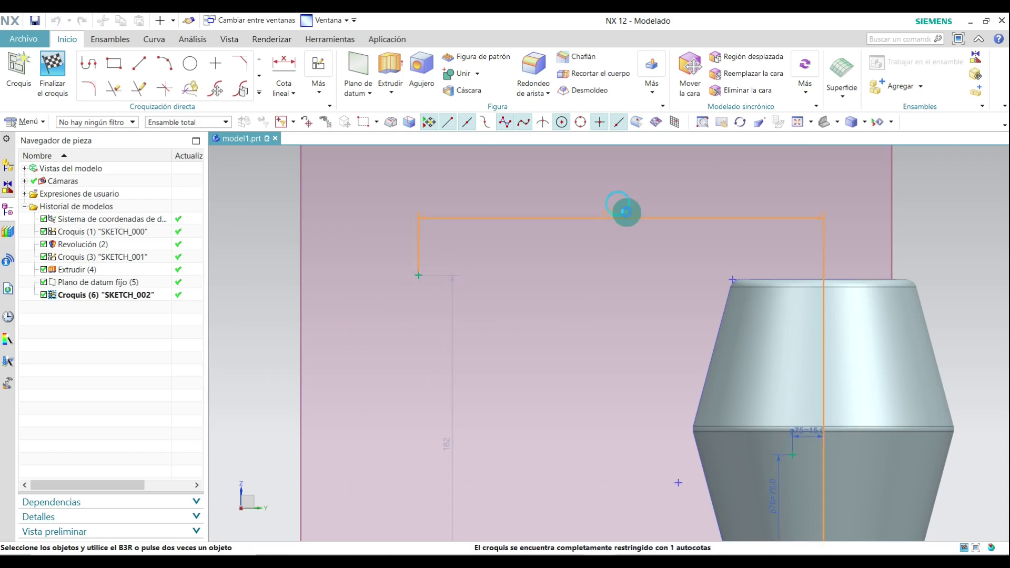
{"action": "double_click", "coordinate": [626, 211]}
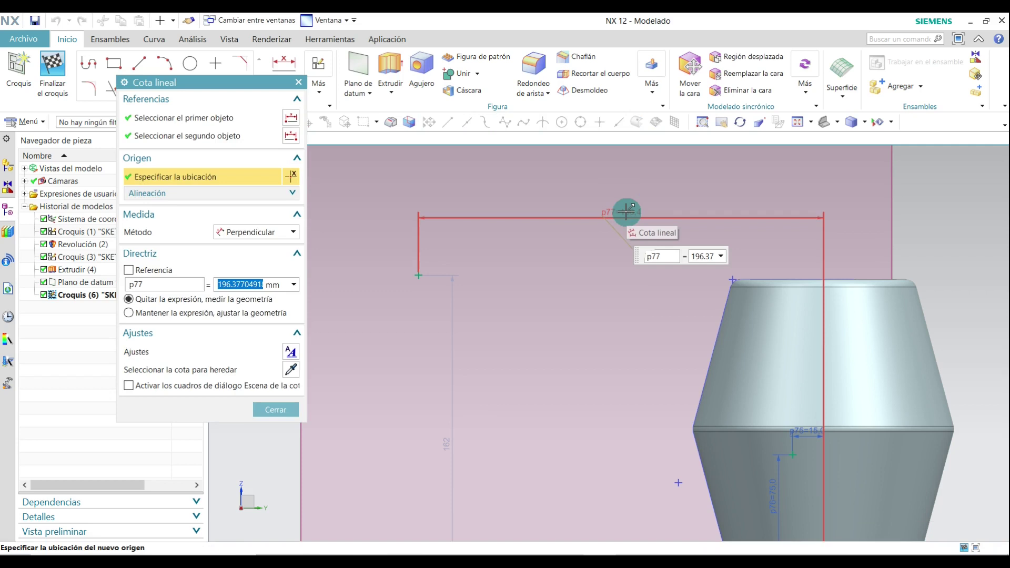
{"action": "type", "text": "150"}
{"action": "key", "text": "Return"}
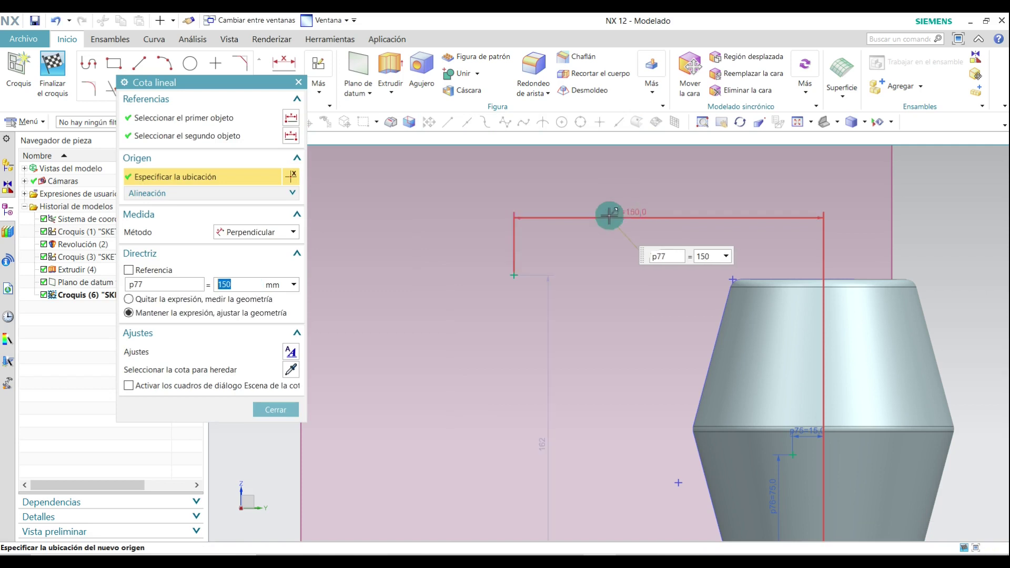
{"action": "left_click", "coordinate": [276, 409]}
- Move the outer point's height dimension to the point's outer side and set its height above the horizontal axis to 120 mm
{"action": "scroll", "coordinate": [546, 305], "scroll_direction": "down", "scroll_amount": 4}
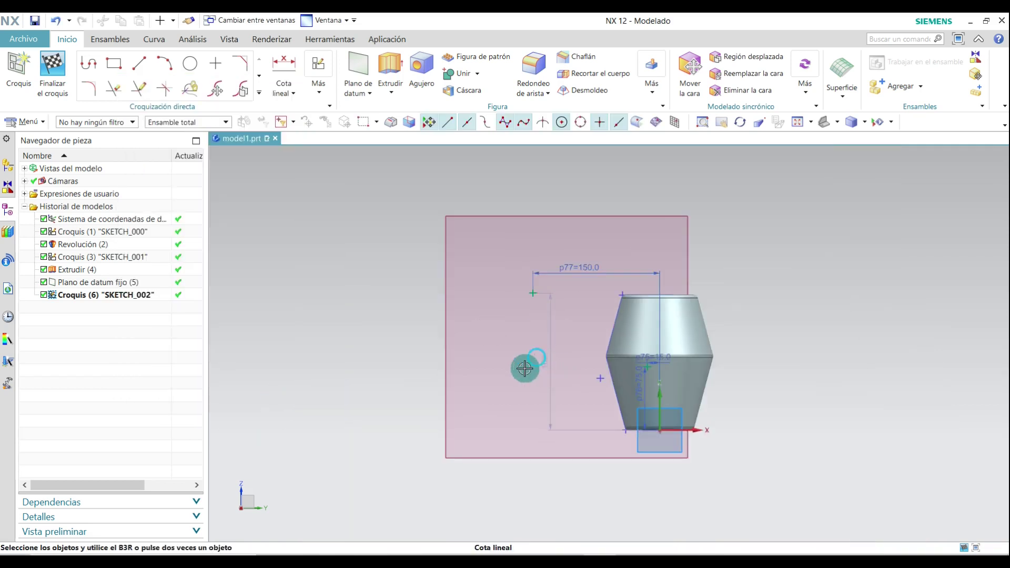
{"action": "left_click_drag", "start_coordinate": [525, 368], "coordinate": [506, 366]}
{"action": "double_click", "coordinate": [507, 366]}
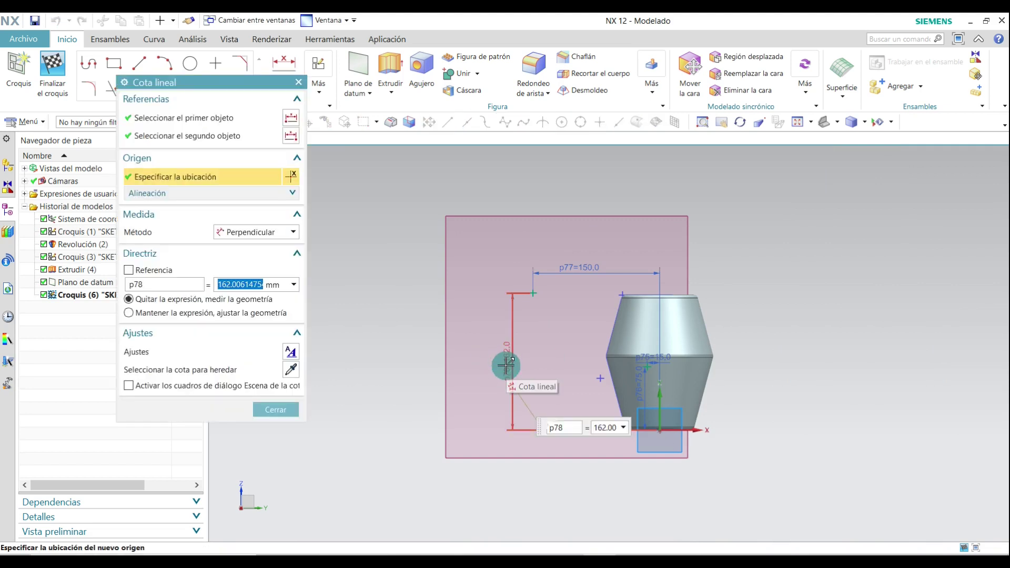
{"action": "type", "text": "120"}
{"action": "key", "text": "Return"}
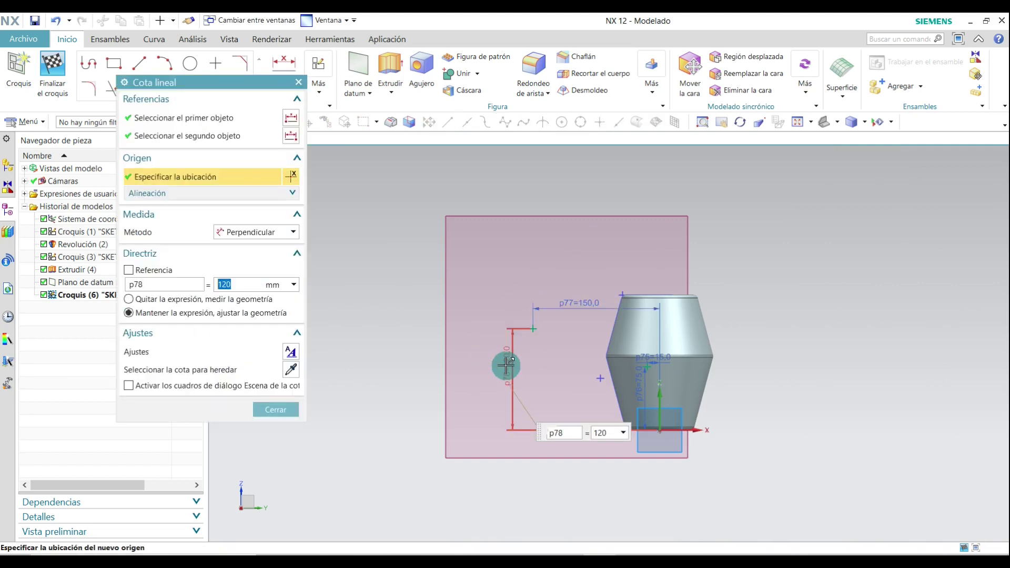
{"action": "left_click", "coordinate": [276, 409]}
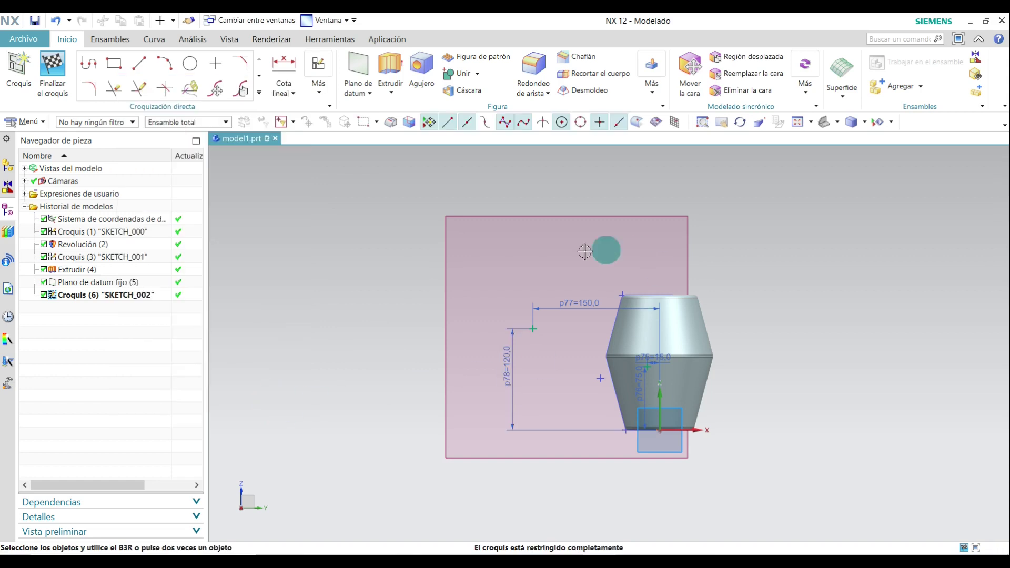
- Draw a 30 mm horizontal line at angle 0 from the outer point toward the body
{"action": "scroll", "coordinate": [611, 369], "scroll_direction": "up", "scroll_amount": 3}
{"action": "scroll", "coordinate": [627, 363], "scroll_direction": "down", "scroll_amount": 2}
{"action": "scroll", "coordinate": [765, 338], "scroll_direction": "up", "scroll_amount": 1}
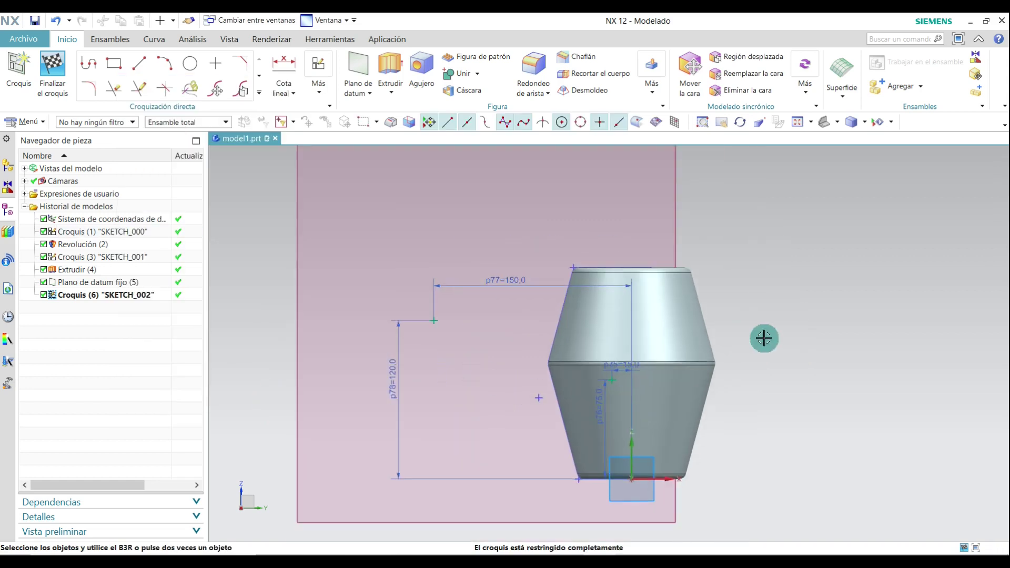
{"action": "scroll", "coordinate": [343, 368], "scroll_direction": "up", "scroll_amount": 1}
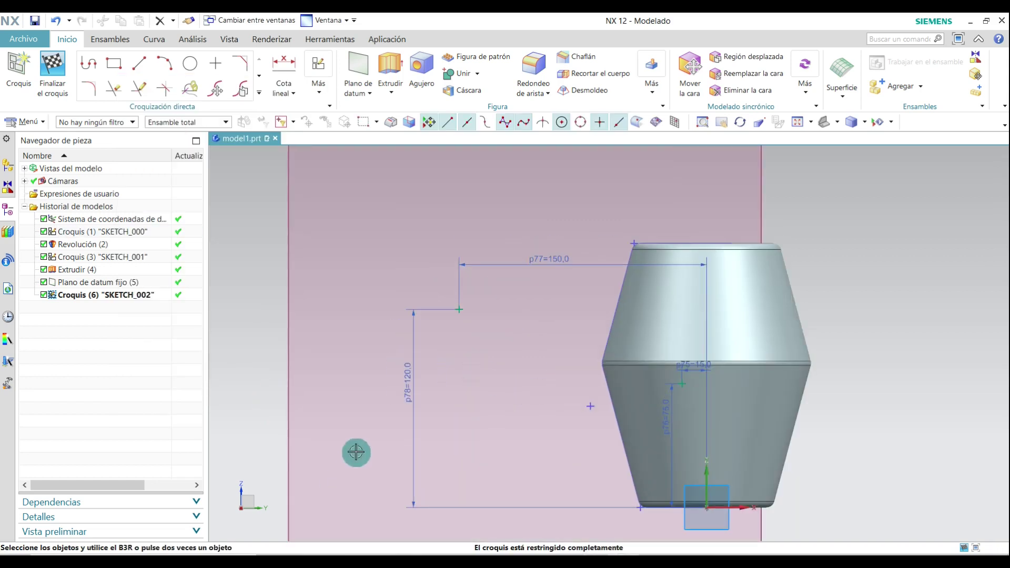
{"action": "left_click", "coordinate": [137, 67]}
{"action": "scroll", "coordinate": [508, 323], "scroll_direction": "up", "scroll_amount": 2}
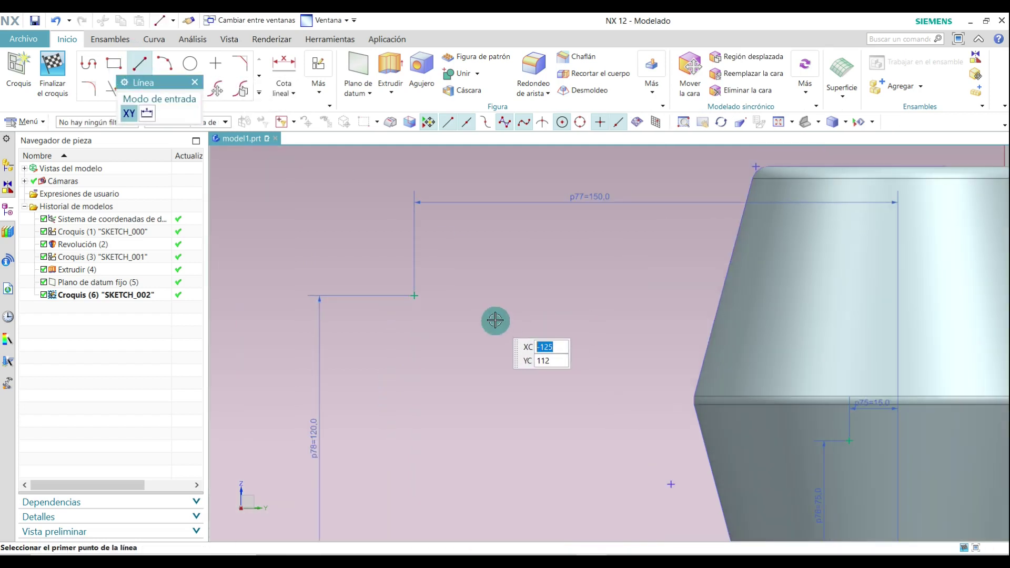
{"action": "left_click", "coordinate": [415, 296]}
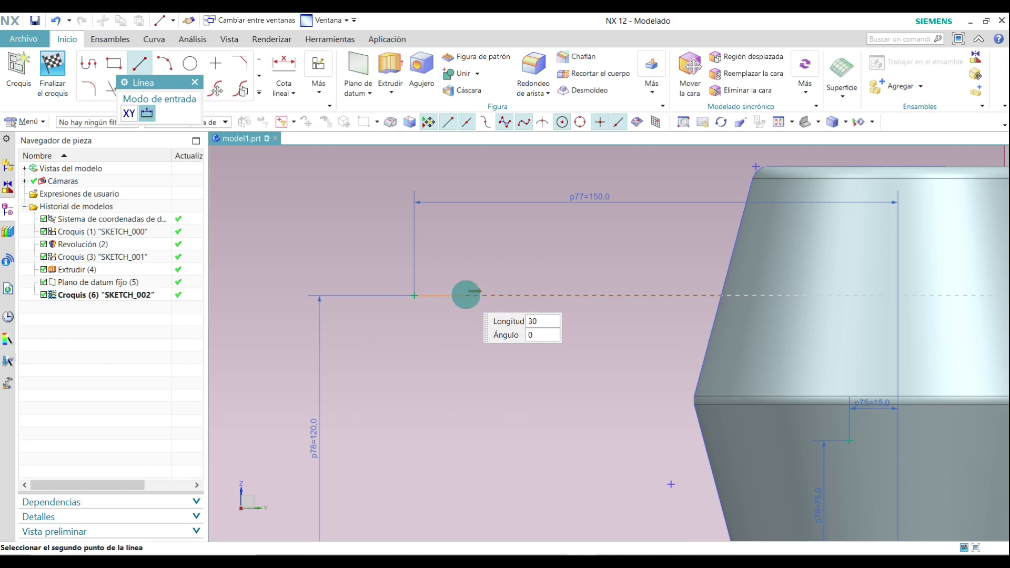
{"action": "key", "text": "Return"}
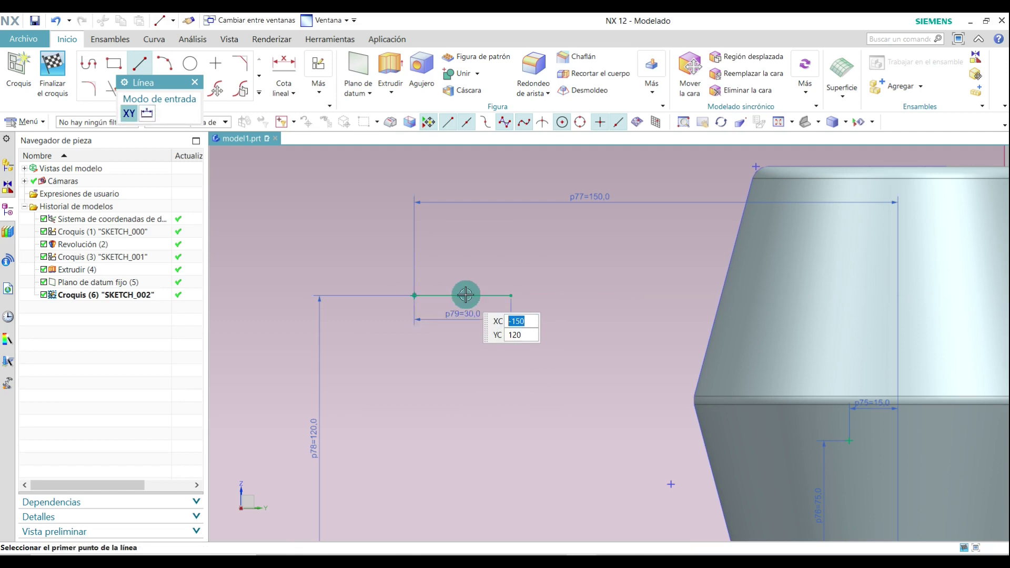
- Draw a 30 mm horizontal line at angle 180 from the inner point, directed away from the vertical axis
{"action": "scroll", "coordinate": [463, 293], "scroll_direction": "down", "scroll_amount": 2}
{"action": "scroll", "coordinate": [595, 267], "scroll_direction": "up", "scroll_amount": 3}
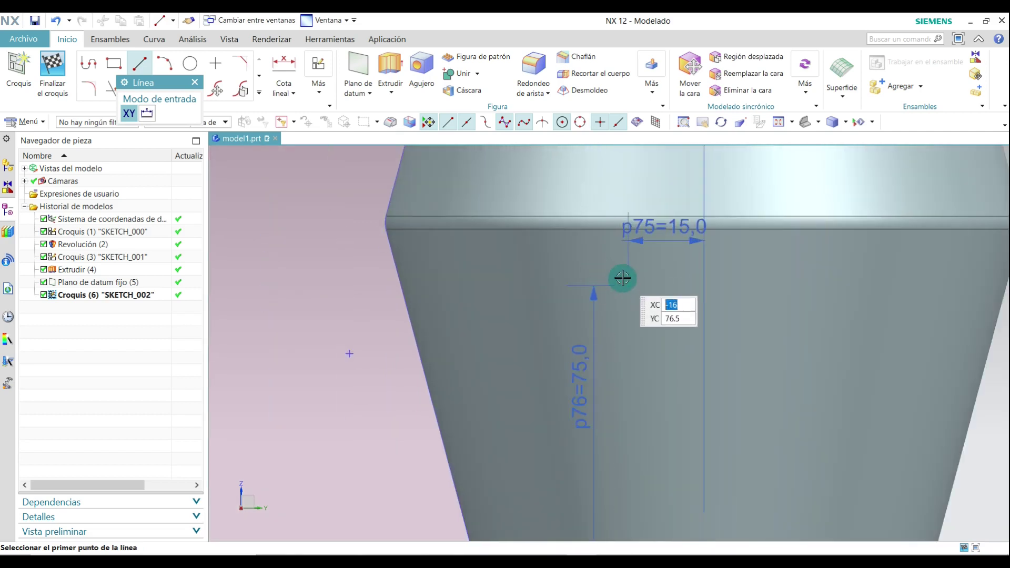
{"action": "left_click", "coordinate": [607, 274]}
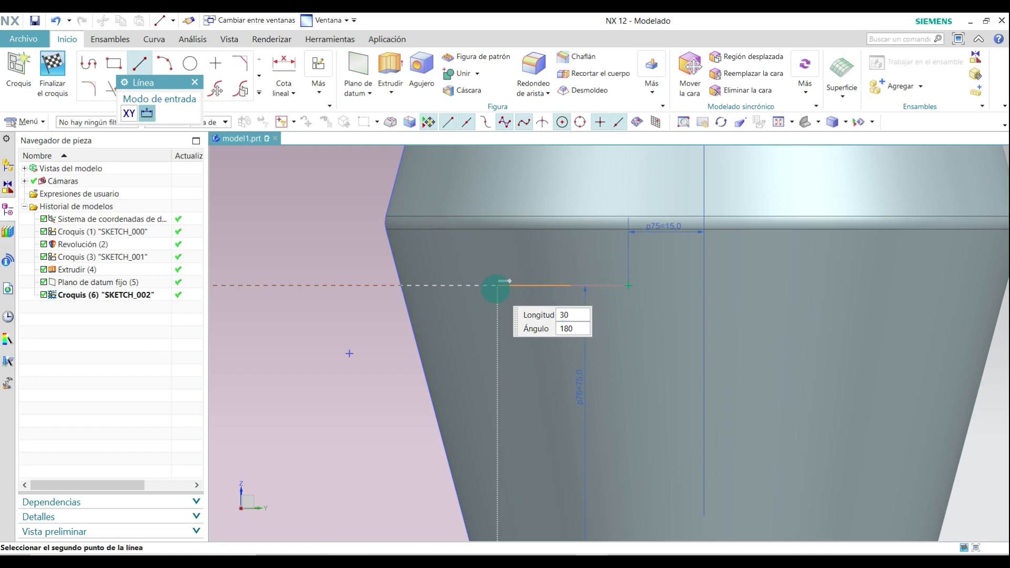
{"action": "key", "text": "Return"}
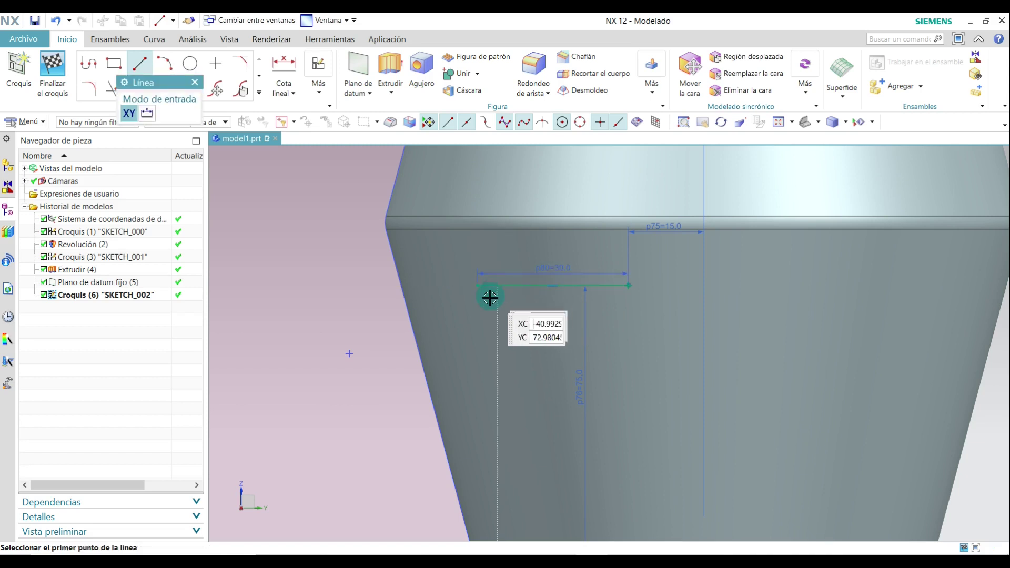
{"action": "scroll", "coordinate": [489, 324], "scroll_direction": "down", "scroll_amount": 2}
{"action": "key", "text": "Escape"}
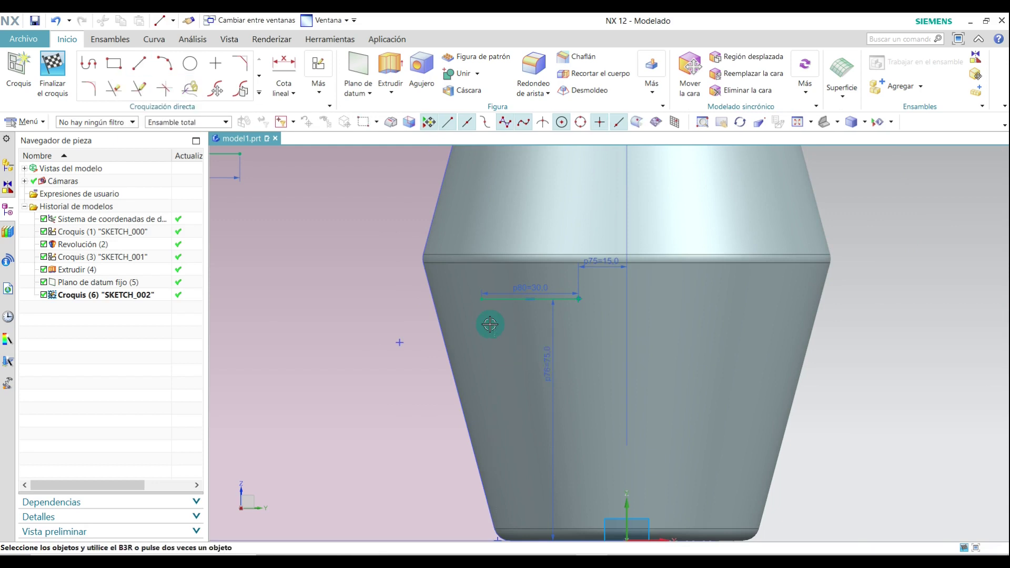
- Draw a three-point arc bulging upward, radius about 306 mm, from the outer line's midpoint to the inner line's midpoint
{"action": "scroll", "coordinate": [458, 407], "scroll_direction": "down", "scroll_amount": 2}
{"action": "scroll", "coordinate": [435, 367], "scroll_direction": "down", "scroll_amount": 2}
{"action": "scroll", "coordinate": [360, 374], "scroll_direction": "up", "scroll_amount": 2}
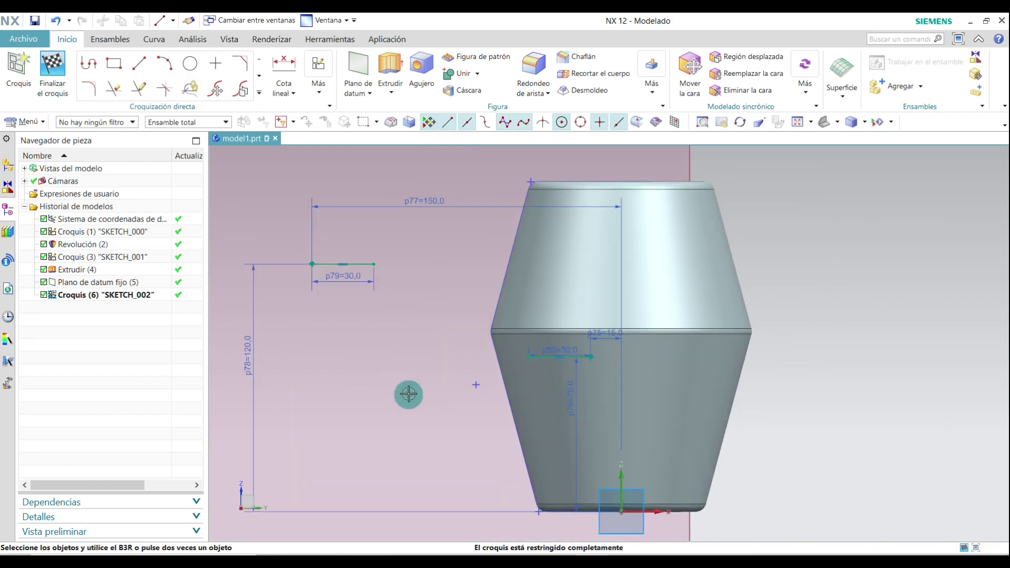
{"action": "left_click", "coordinate": [164, 64]}
{"action": "scroll", "coordinate": [401, 371], "scroll_direction": "up", "scroll_amount": 2}
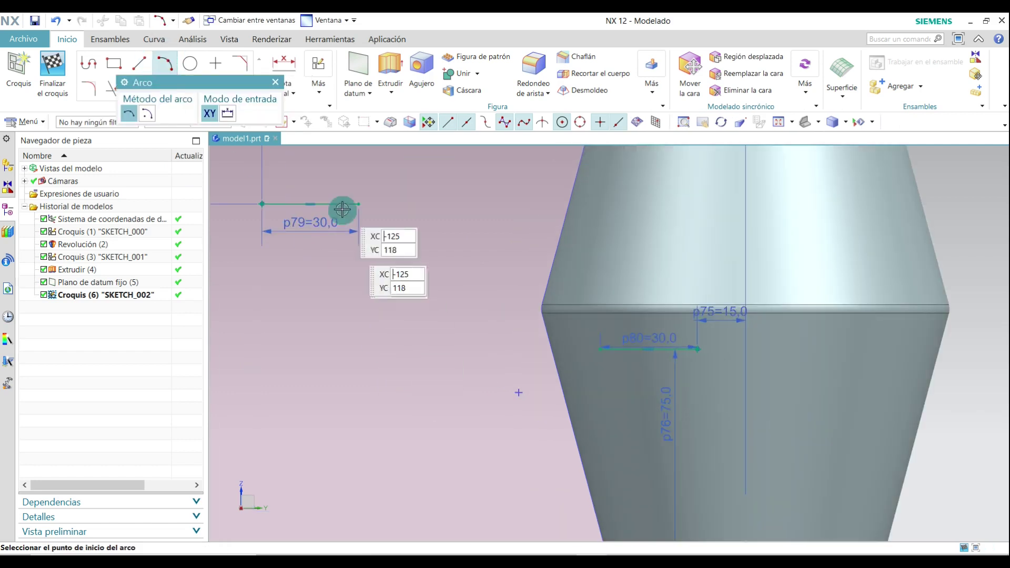
{"action": "left_click", "coordinate": [310, 204]}
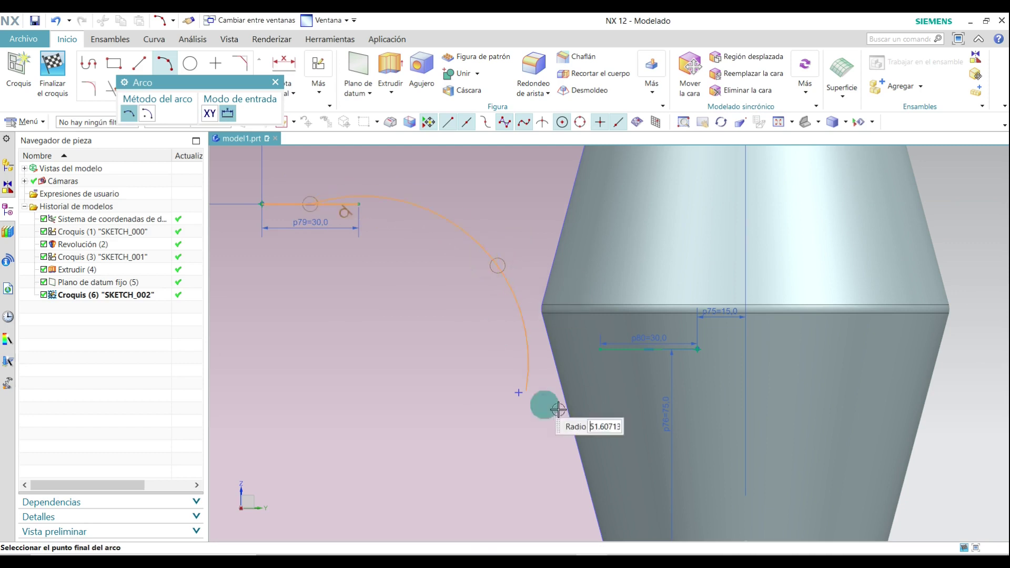
{"action": "left_click", "coordinate": [650, 348]}
{"action": "left_click", "coordinate": [705, 355]}
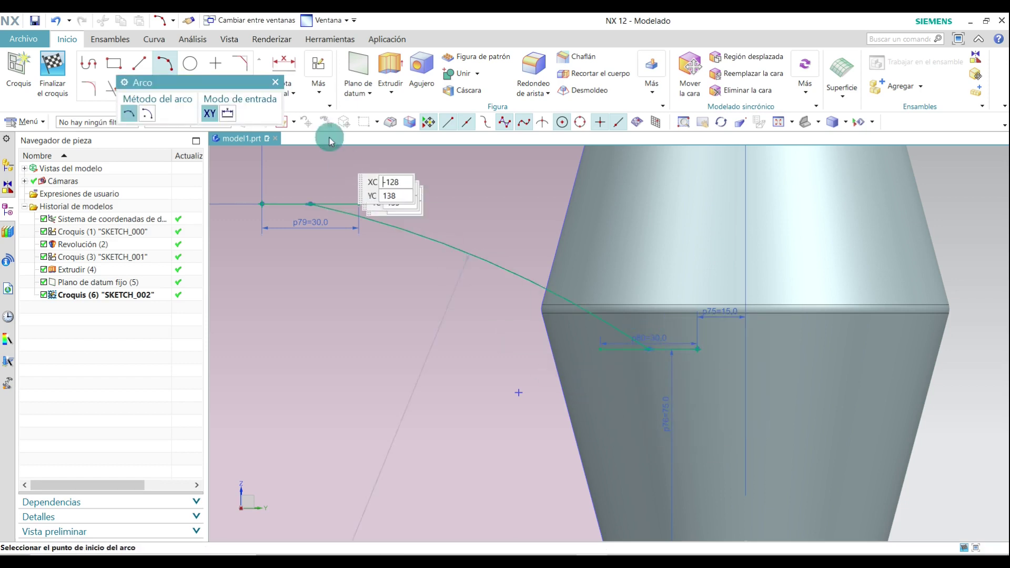
{"action": "left_click", "coordinate": [277, 82]}
- Set the radius of the arc connecting the two horizontal lines to 450 mm
{"action": "scroll", "coordinate": [381, 212], "scroll_direction": "down", "scroll_amount": 5}
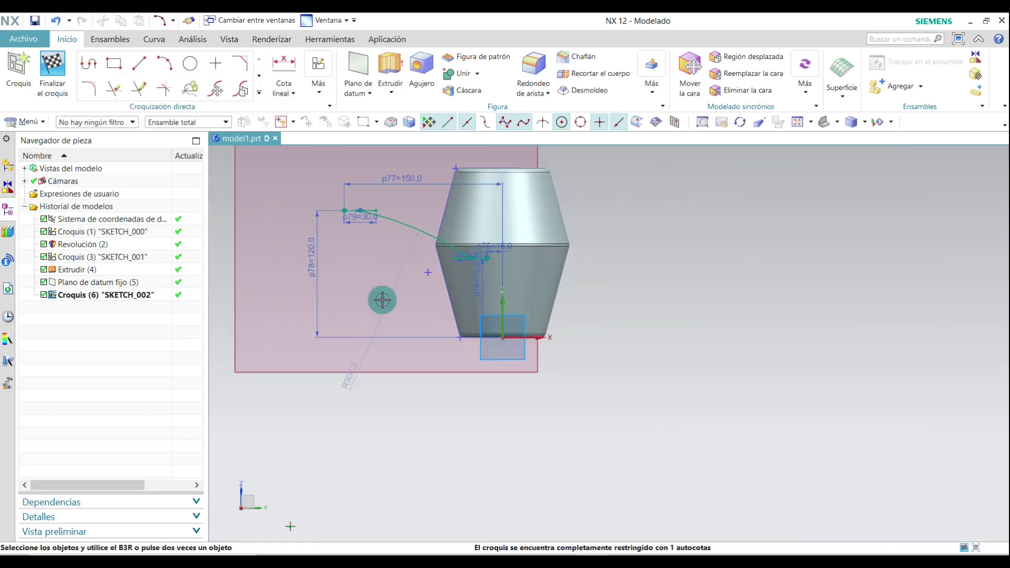
{"action": "scroll", "coordinate": [382, 300], "scroll_direction": "up", "scroll_amount": 5}
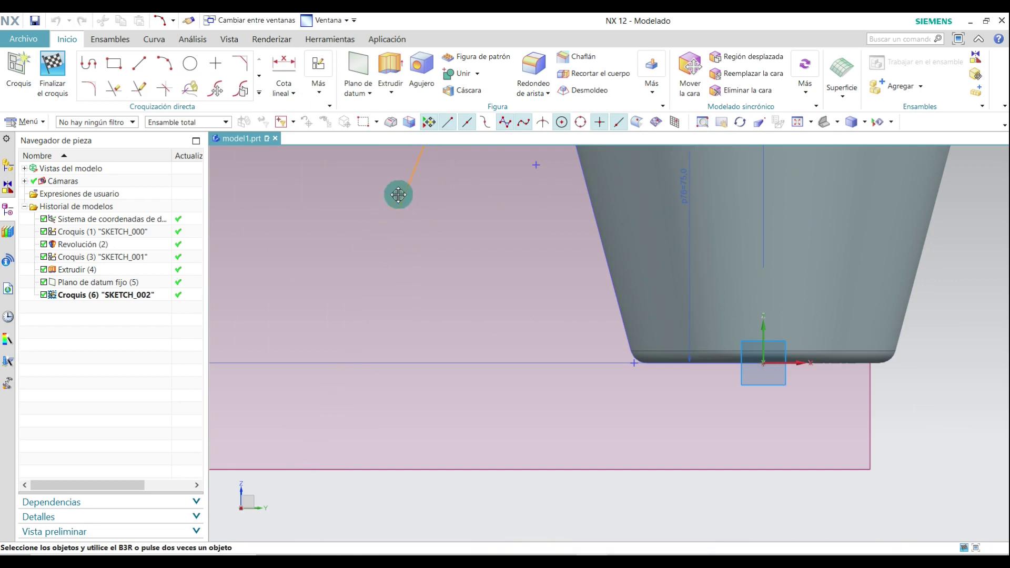
{"action": "scroll", "coordinate": [406, 359], "scroll_direction": "up", "scroll_amount": 1}
{"action": "scroll", "coordinate": [407, 364], "scroll_direction": "down", "scroll_amount": 4}
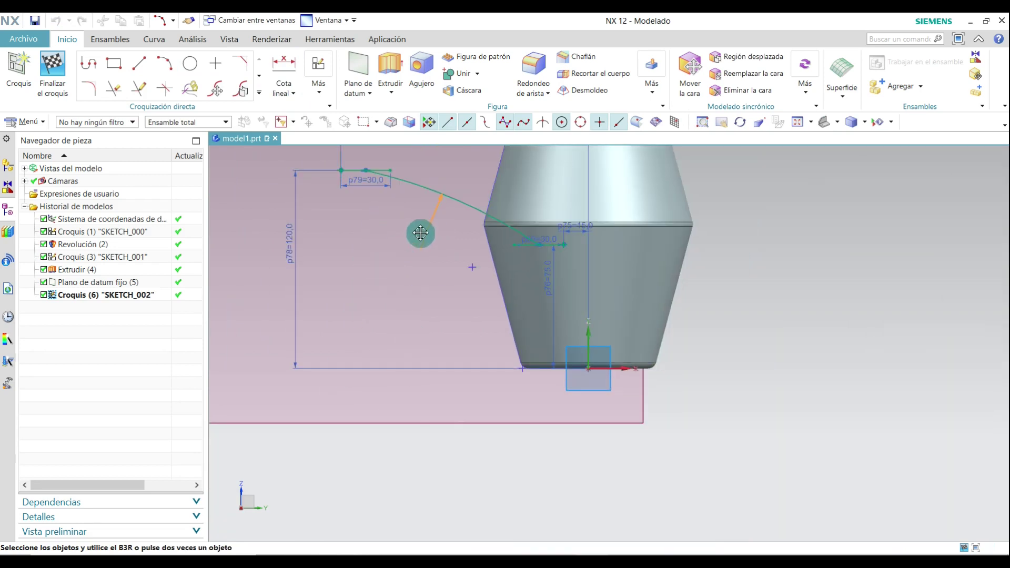
{"action": "scroll", "coordinate": [420, 237], "scroll_direction": "up", "scroll_amount": 3}
{"action": "scroll", "coordinate": [413, 252], "scroll_direction": "down", "scroll_amount": 2}
{"action": "scroll", "coordinate": [411, 284], "scroll_direction": "up", "scroll_amount": 3}
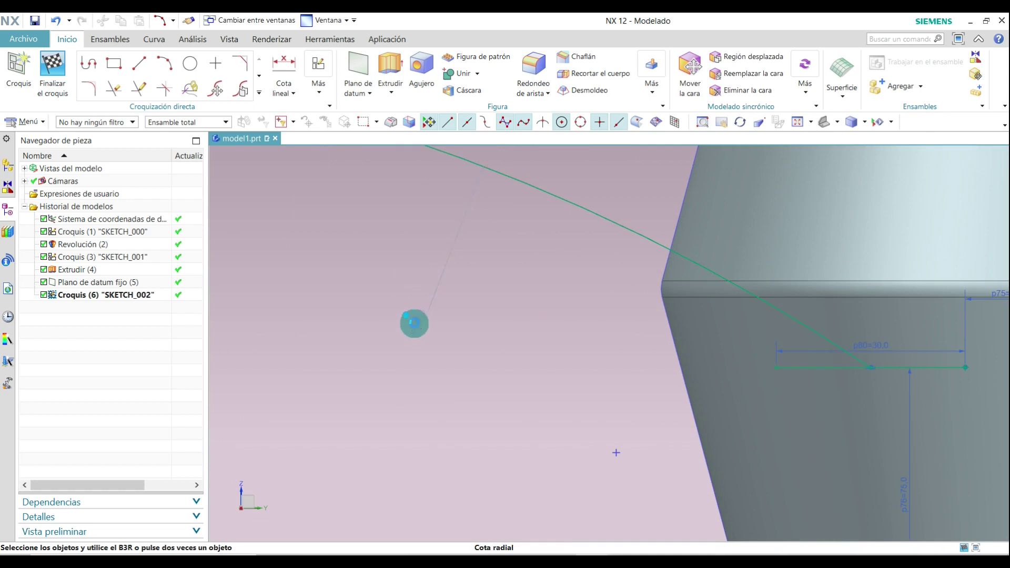
{"action": "double_click", "coordinate": [415, 323]}
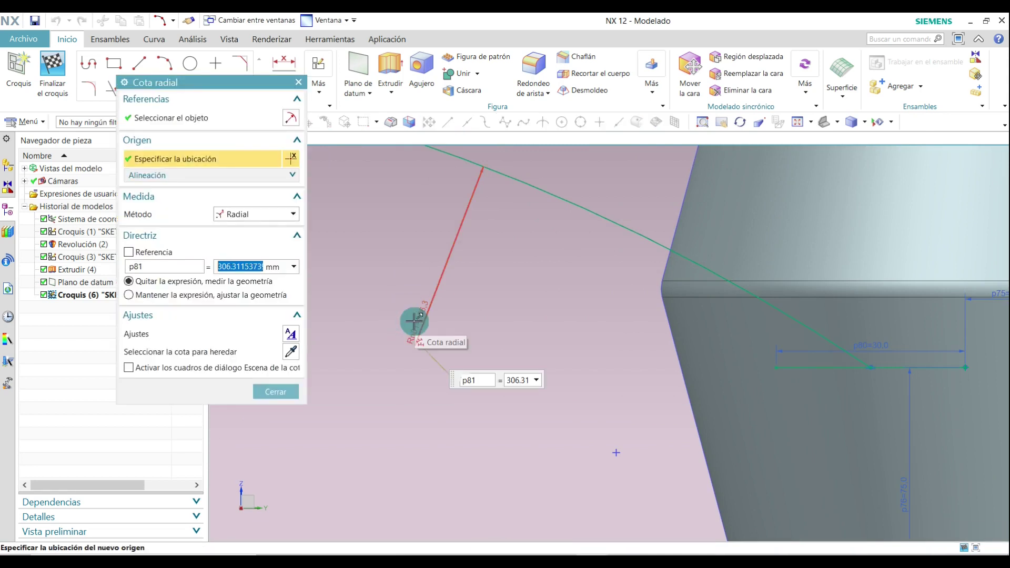
{"action": "type", "text": "450"}
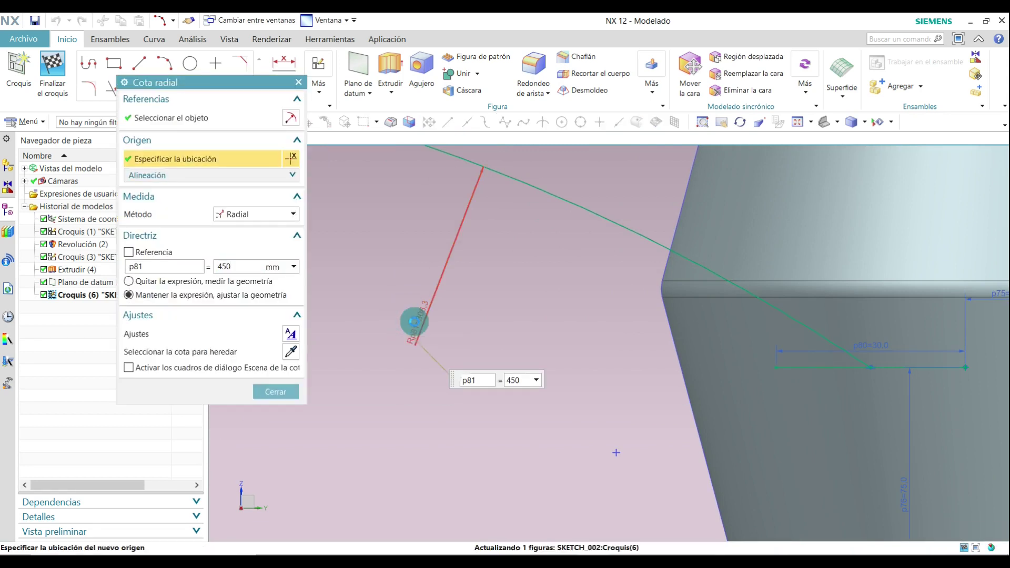
{"action": "left_click", "coordinate": [276, 392]}
{"action": "scroll", "coordinate": [377, 420], "scroll_direction": "down", "scroll_amount": 5}
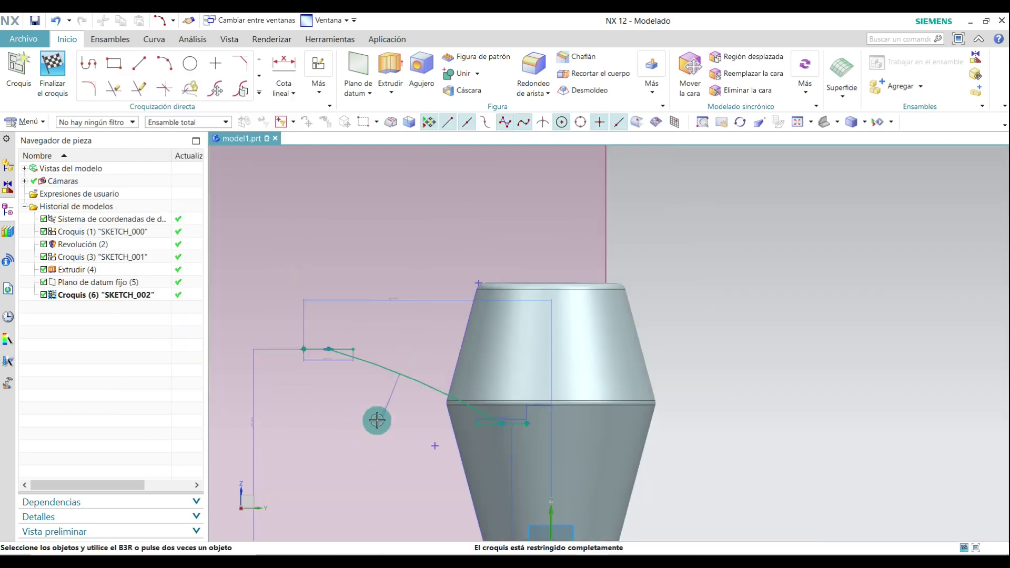
- Fillet the corner between the outer horizontal line and the arc with a 50 mm radius
{"action": "scroll", "coordinate": [307, 352], "scroll_direction": "up", "scroll_amount": 4}
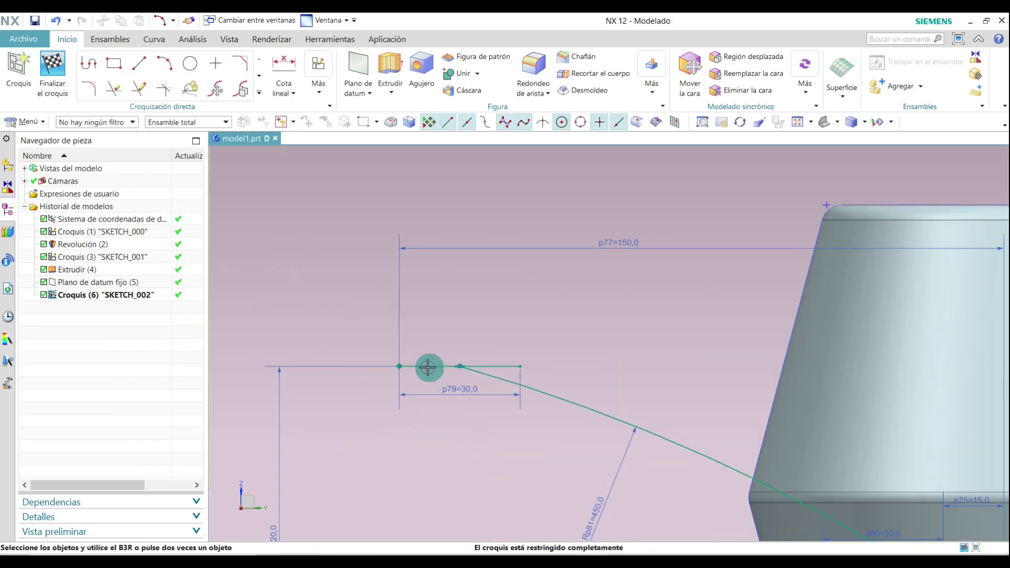
{"action": "scroll", "coordinate": [428, 367], "scroll_direction": "down", "scroll_amount": 4}
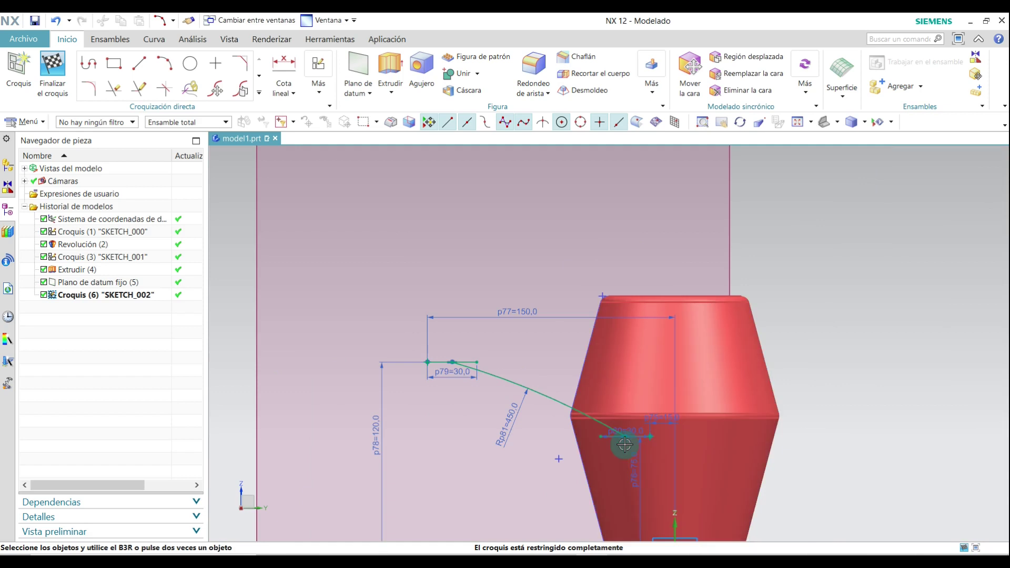
{"action": "left_click", "coordinate": [89, 91]}
{"action": "scroll", "coordinate": [448, 369], "scroll_direction": "up", "scroll_amount": 5}
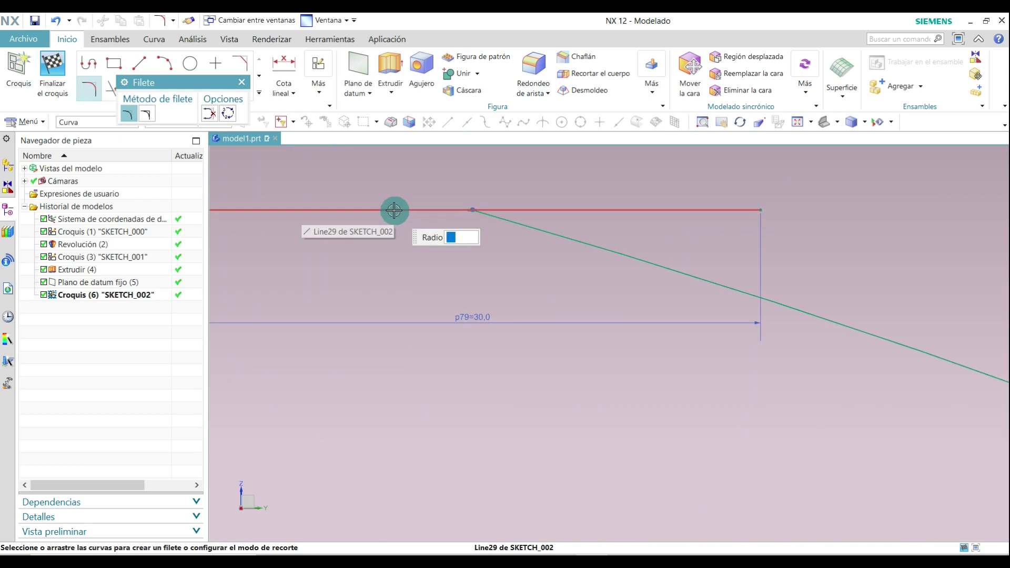
{"action": "left_click", "coordinate": [395, 210]}
{"action": "left_click", "coordinate": [561, 238]}
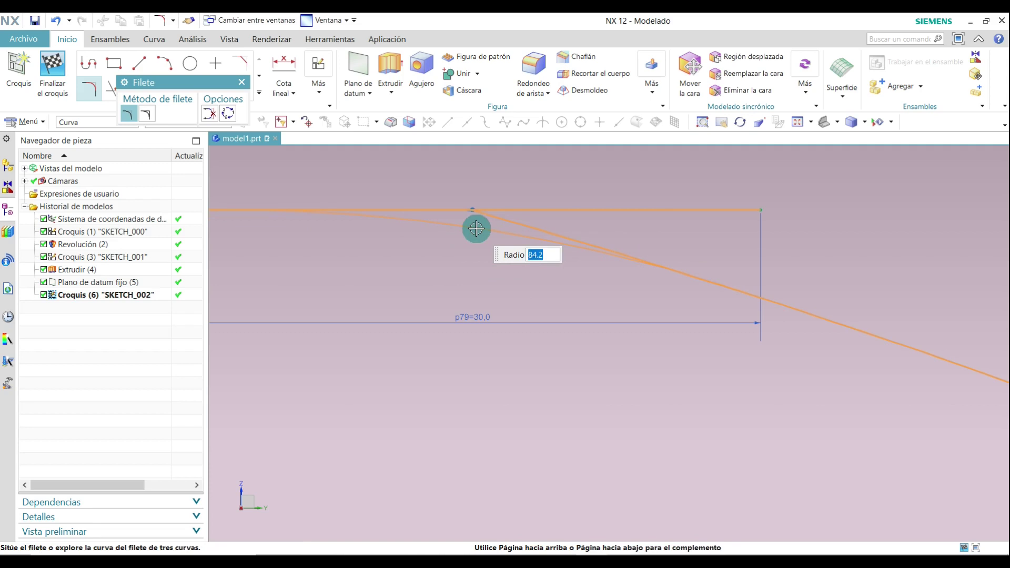
{"action": "left_click", "coordinate": [476, 229]}
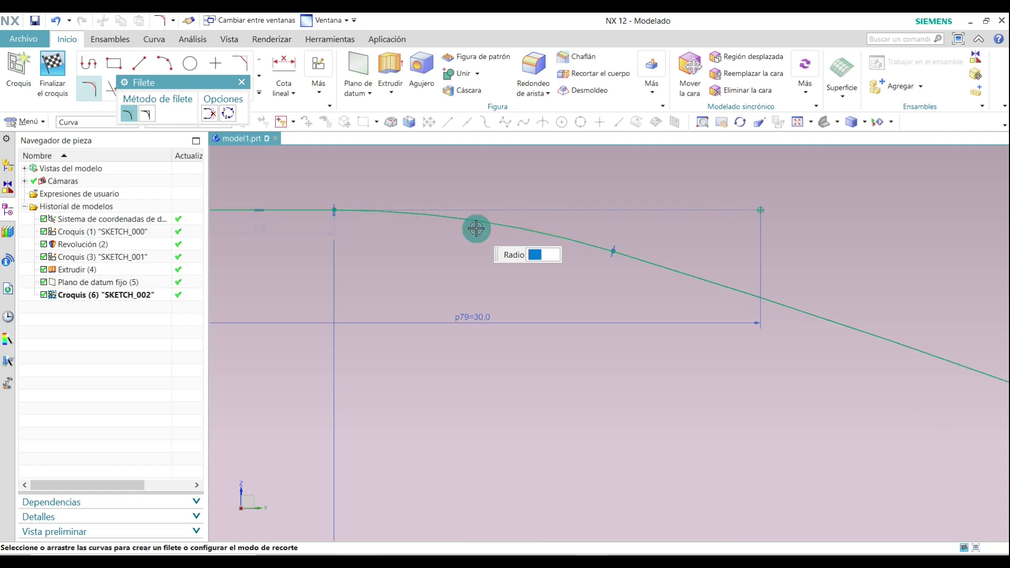
{"action": "scroll", "coordinate": [487, 265], "scroll_direction": "down", "scroll_amount": 5}
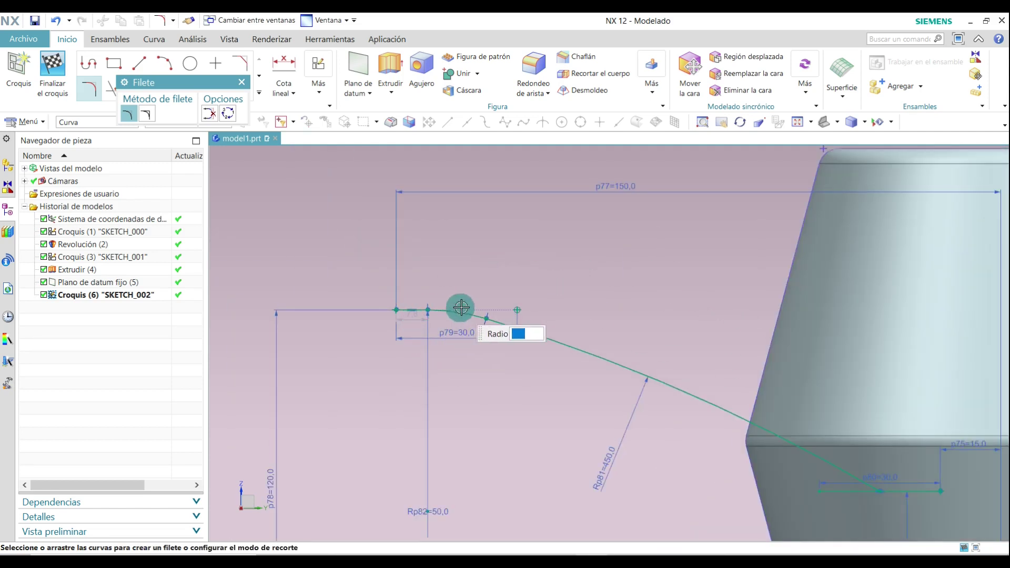
- Fillet the corner between the arc and the inner horizontal line with a 50 mm radius
{"action": "scroll", "coordinate": [469, 350], "scroll_direction": "up", "scroll_amount": 5}
{"action": "scroll", "coordinate": [582, 382], "scroll_direction": "up", "scroll_amount": 8}
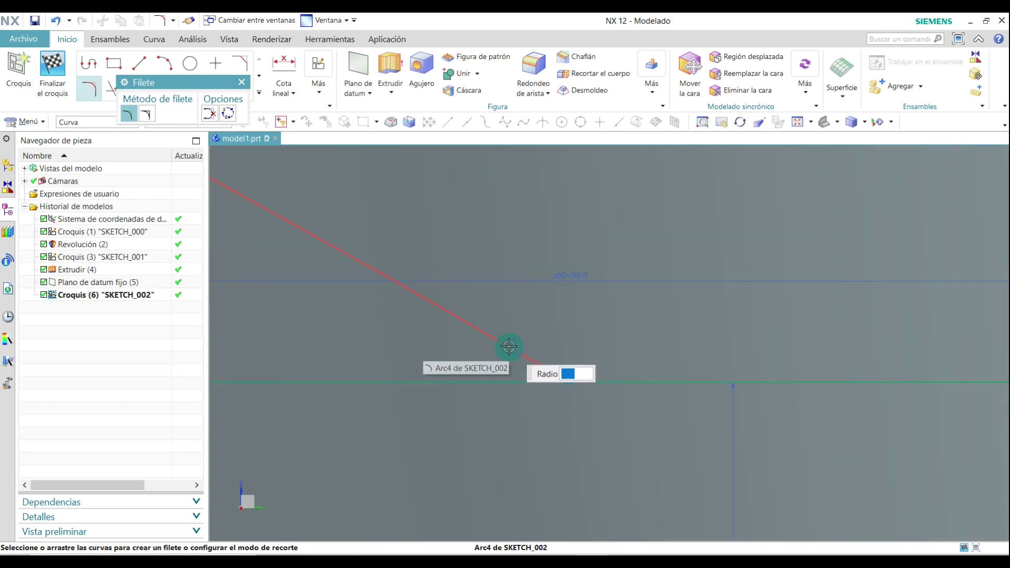
{"action": "left_click", "coordinate": [509, 346]}
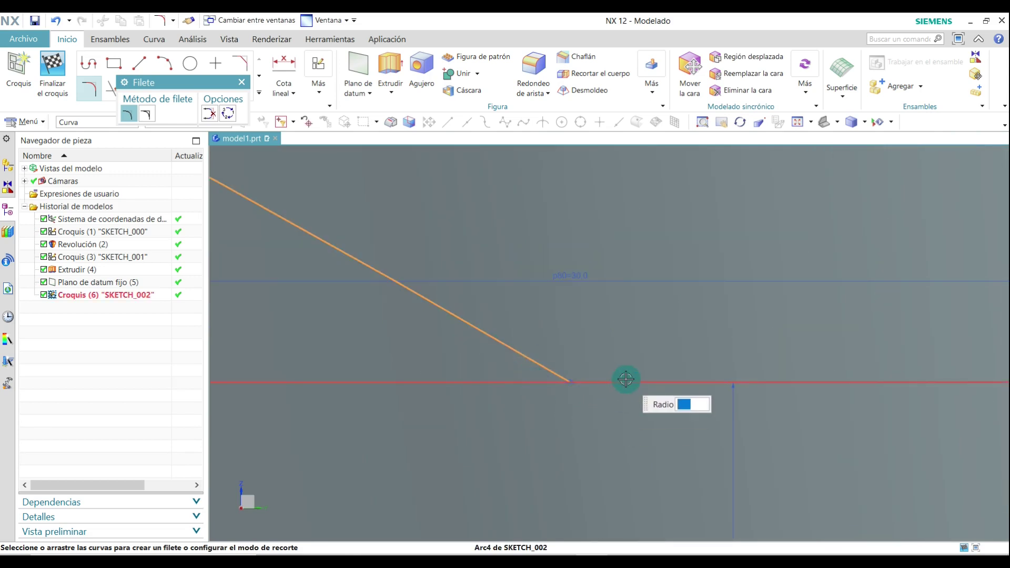
{"action": "left_click", "coordinate": [627, 380]}
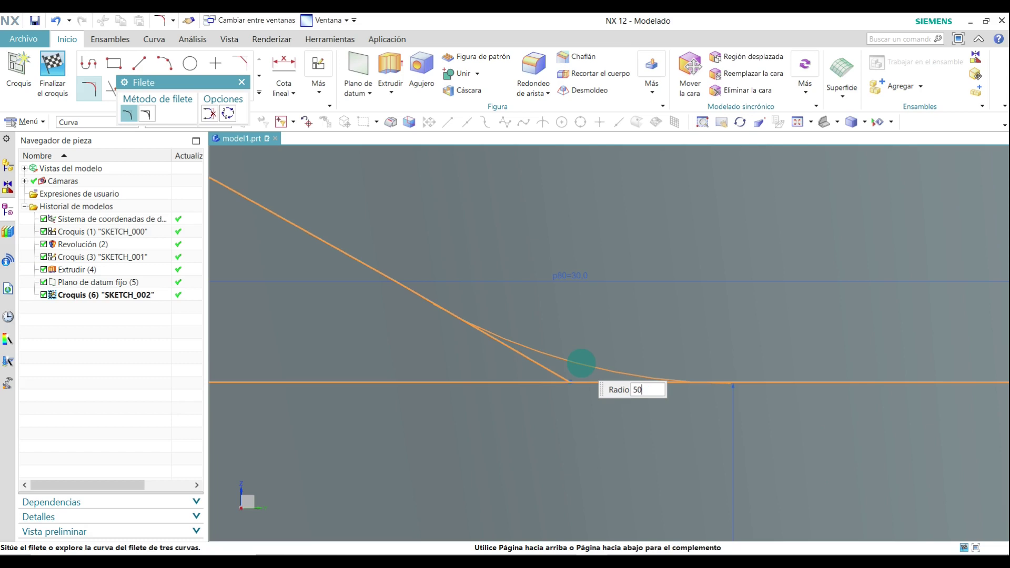
{"action": "key", "text": "Return"}
{"action": "scroll", "coordinate": [581, 363], "scroll_direction": "down", "scroll_amount": 5}
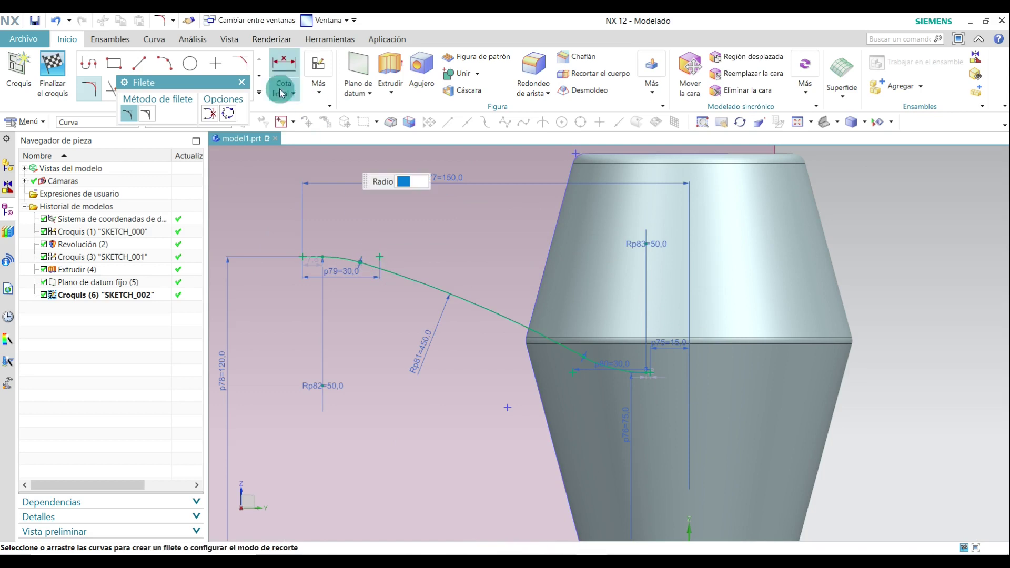
{"action": "left_click", "coordinate": [242, 82]}
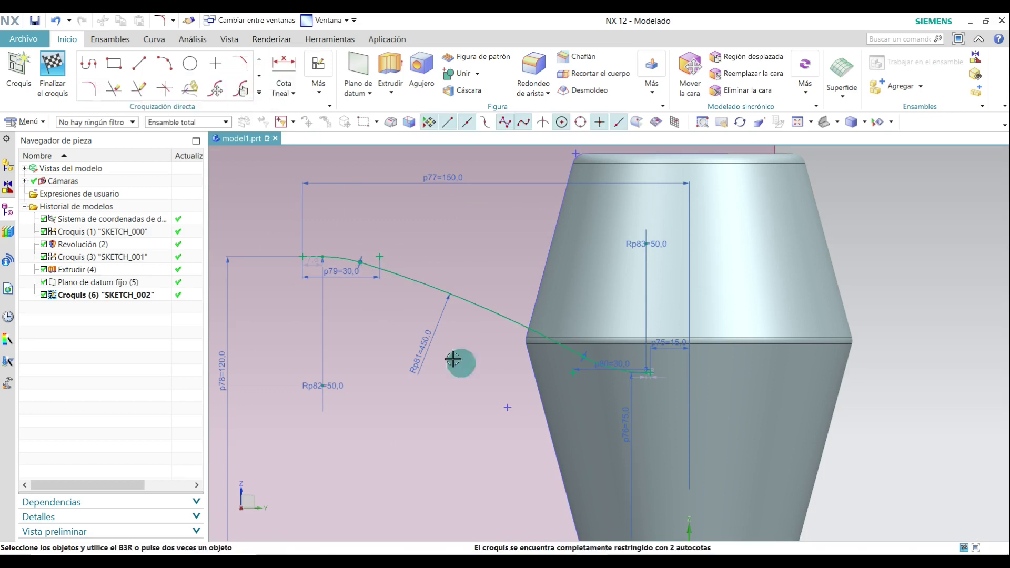
- Finish the path sketch and show the whole model in the isometric view
{"action": "scroll", "coordinate": [494, 412], "scroll_direction": "down", "scroll_amount": 2}
{"action": "scroll", "coordinate": [455, 435], "scroll_direction": "up", "scroll_amount": 6}
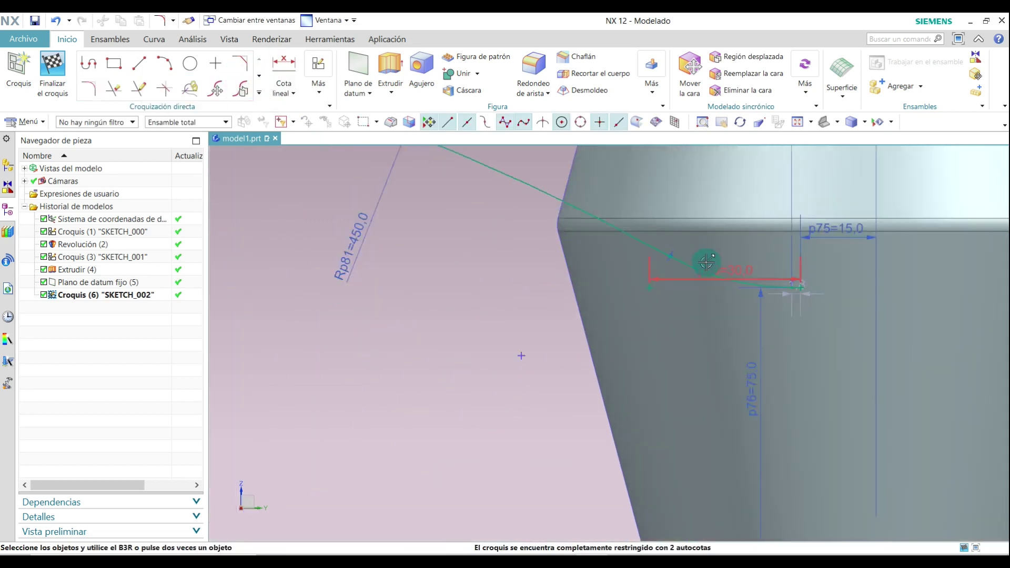
{"action": "scroll", "coordinate": [625, 276], "scroll_direction": "down", "scroll_amount": 6}
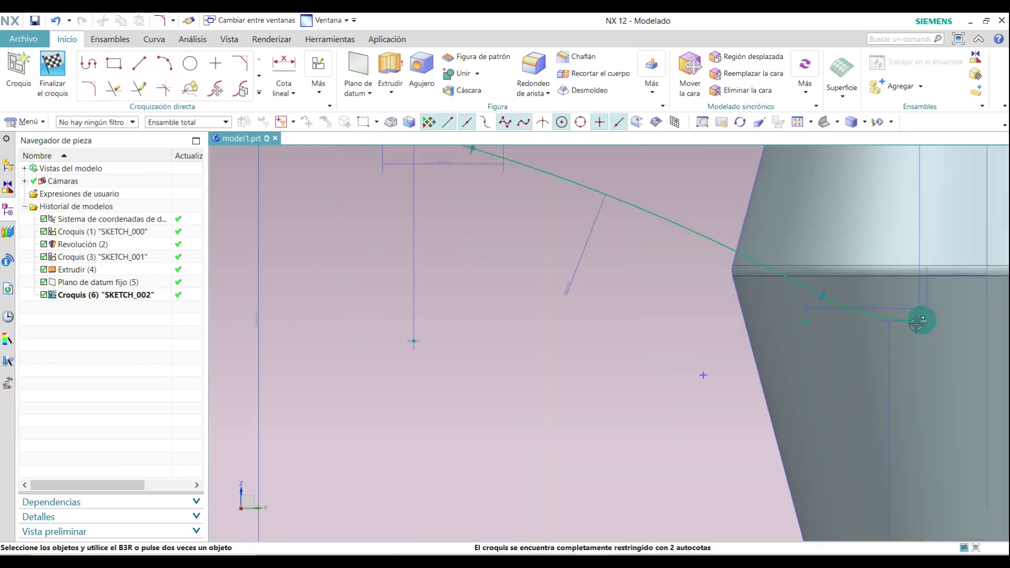
{"action": "scroll", "coordinate": [613, 226], "scroll_direction": "up", "scroll_amount": 5}
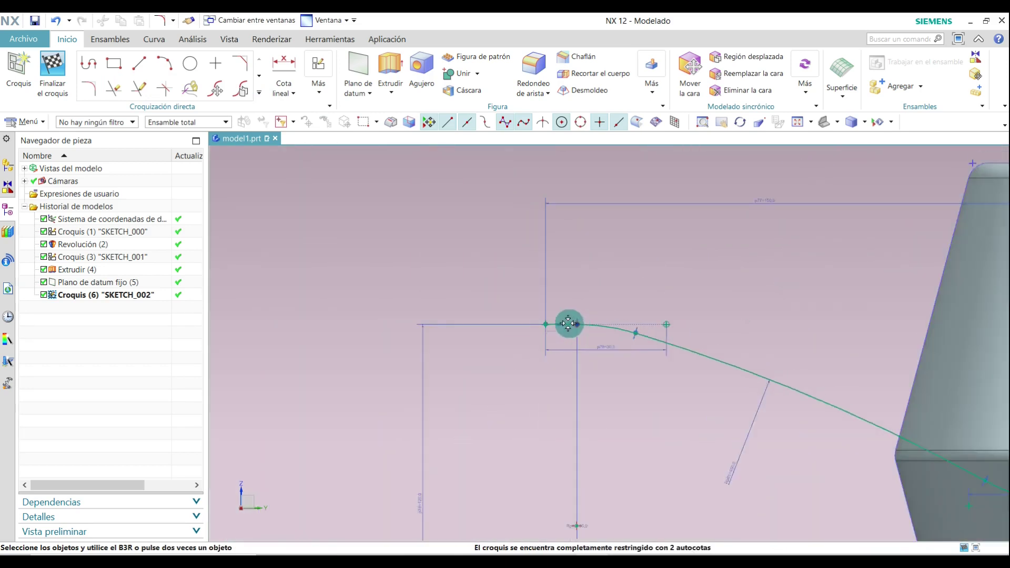
{"action": "scroll", "coordinate": [598, 318], "scroll_direction": "down", "scroll_amount": 3}
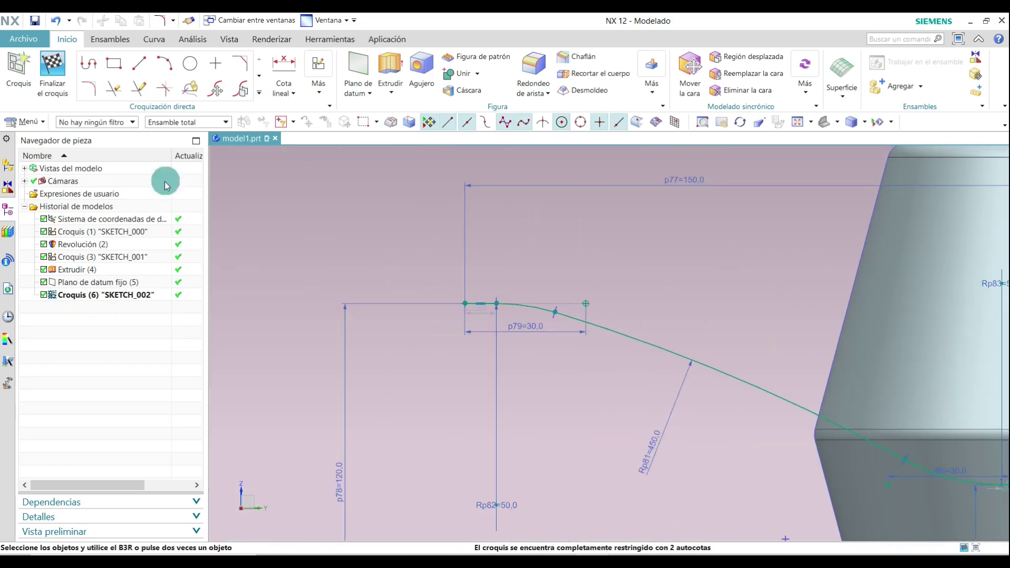
{"action": "left_click", "coordinate": [54, 66]}
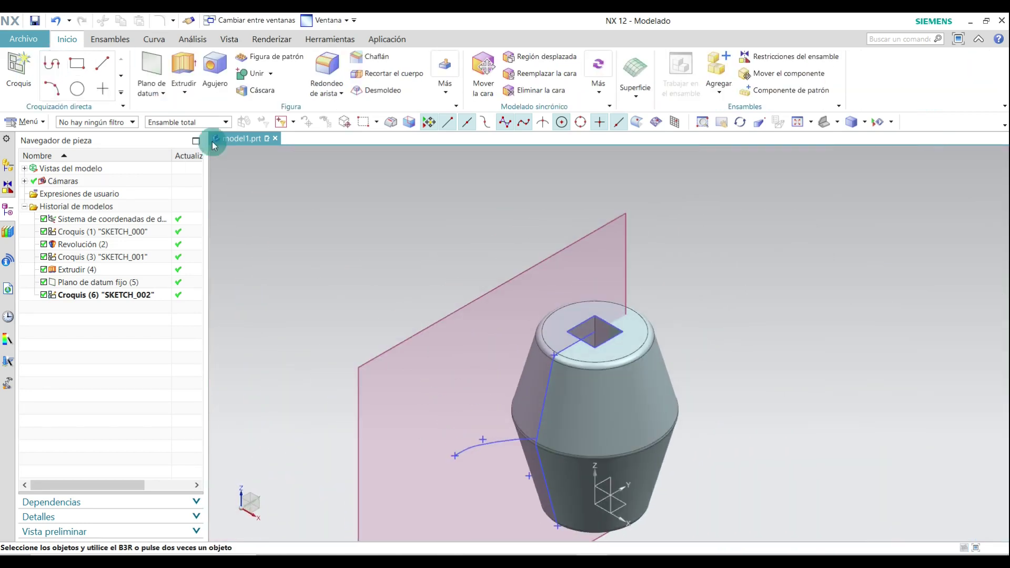
{"action": "scroll", "coordinate": [462, 313], "scroll_direction": "up", "scroll_amount": 3}
{"action": "left_click", "coordinate": [838, 124]}
{"action": "left_click", "coordinate": [861, 142]}
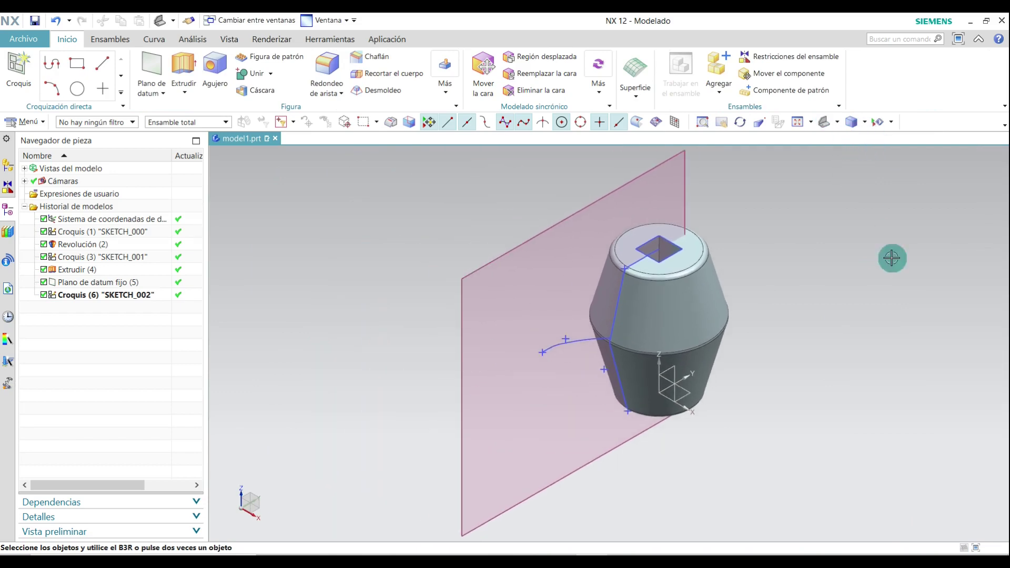
- Switch to the reference drawing and advance from the path dimensions to the next drawing
{"action": "key", "text": "alt+Tab"}
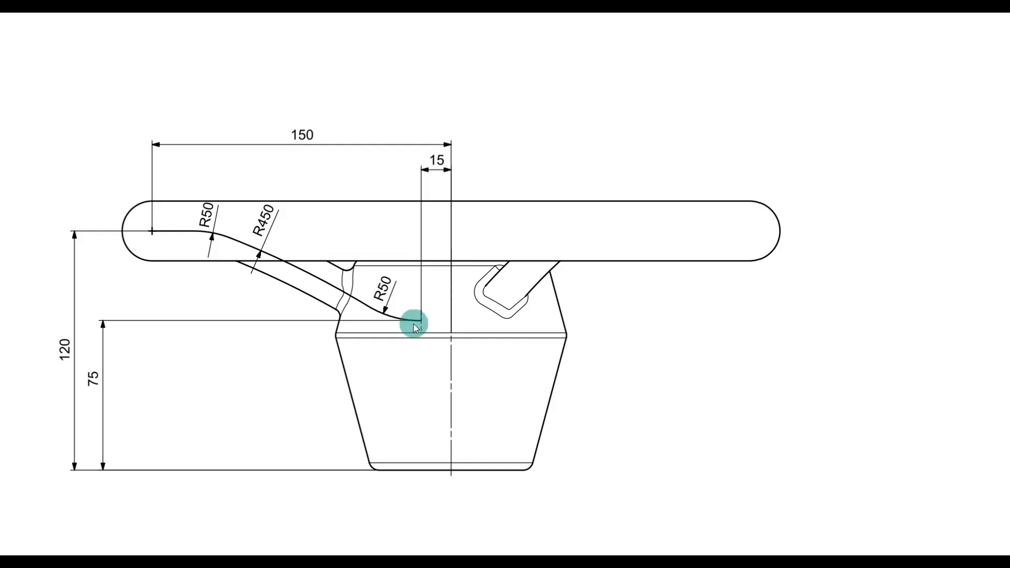
{"action": "key", "text": "Right"}
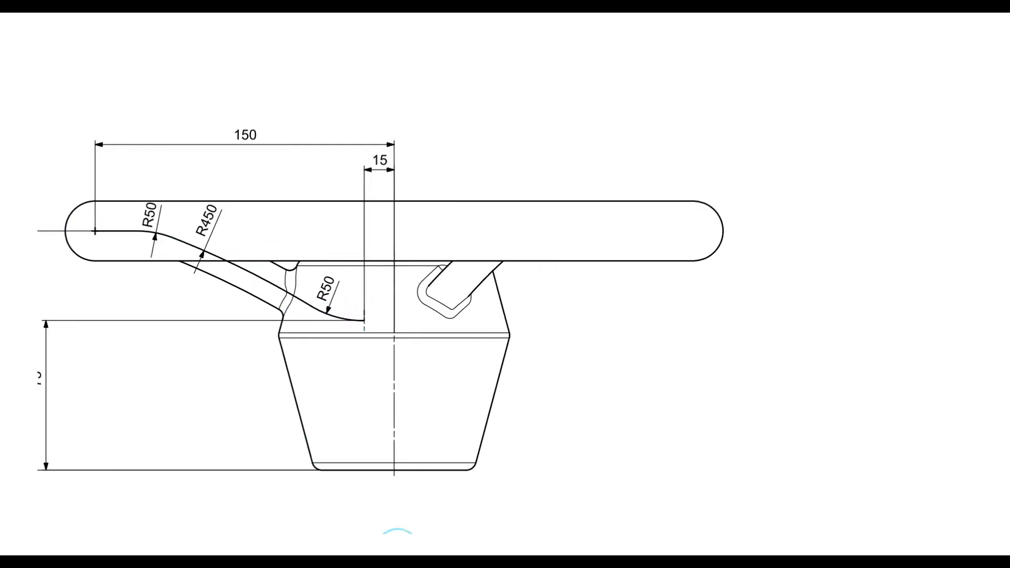
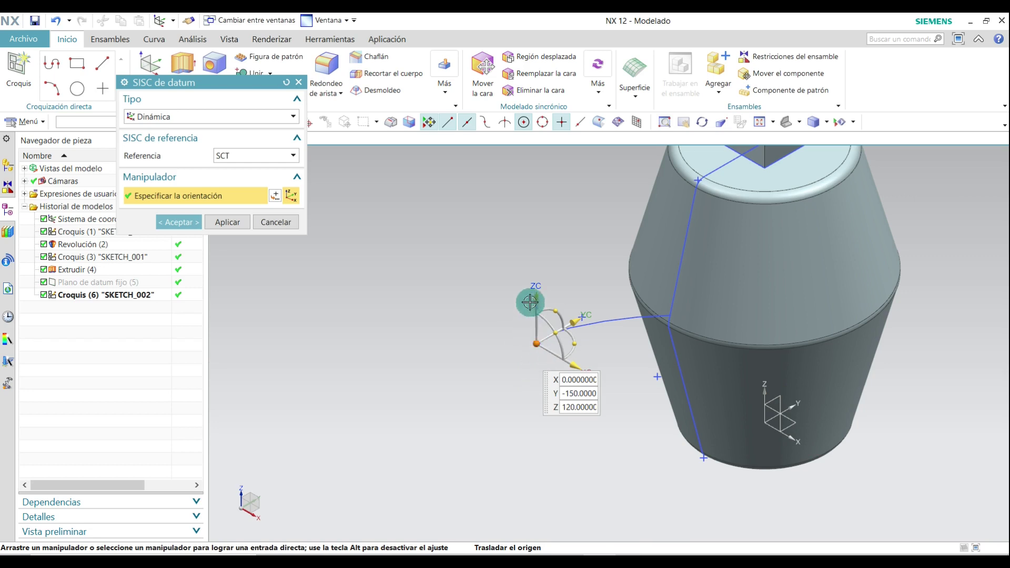
- Create a dynamic datum coordinate system at X 0, Y -150, Z 120 and start a sketch on its XZ plane
{"action": "left_click", "coordinate": [187, 217]}
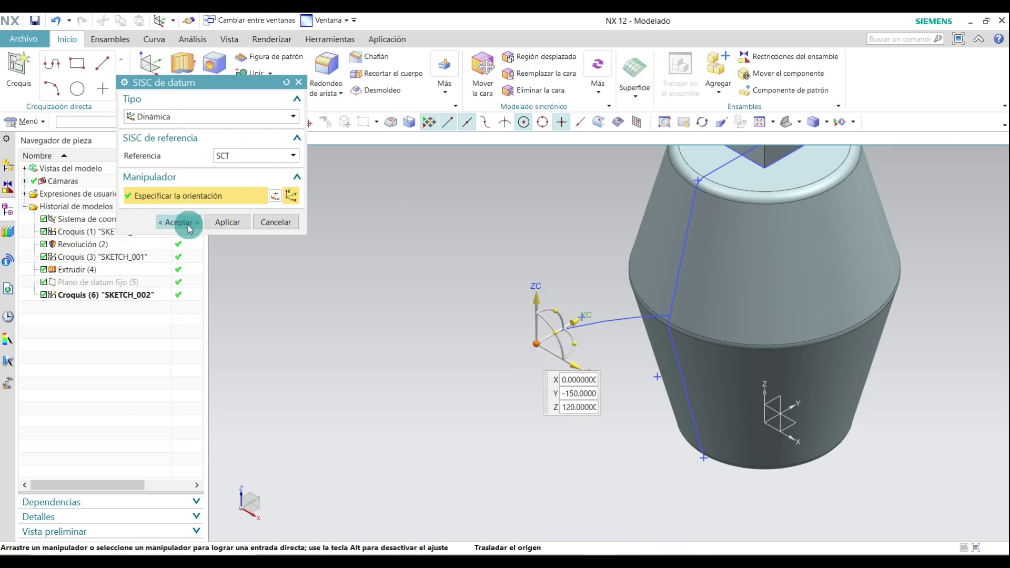
{"action": "left_click", "coordinate": [262, 318]}
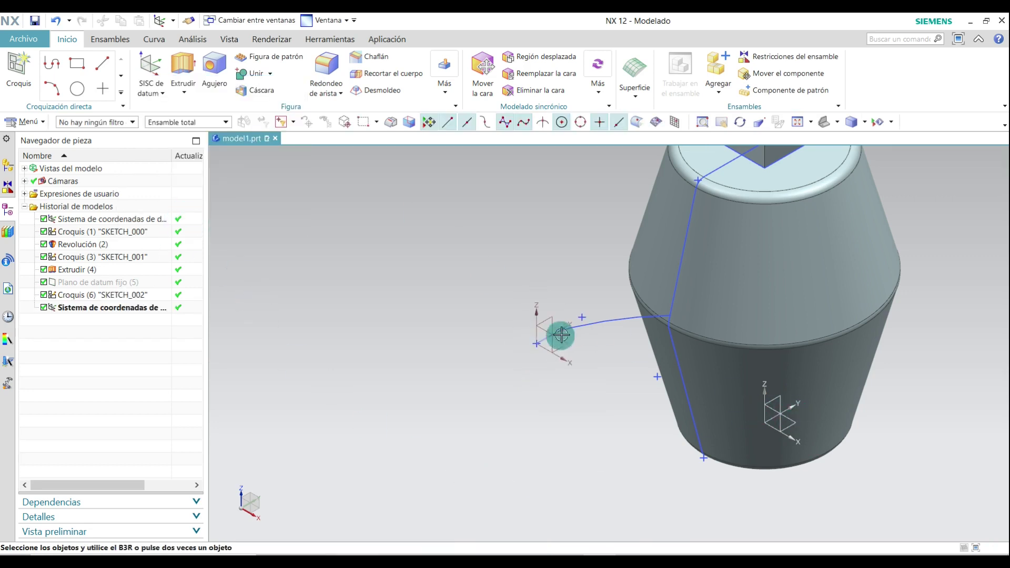
{"action": "left_click", "coordinate": [19, 68]}
{"action": "left_click", "coordinate": [533, 339]}
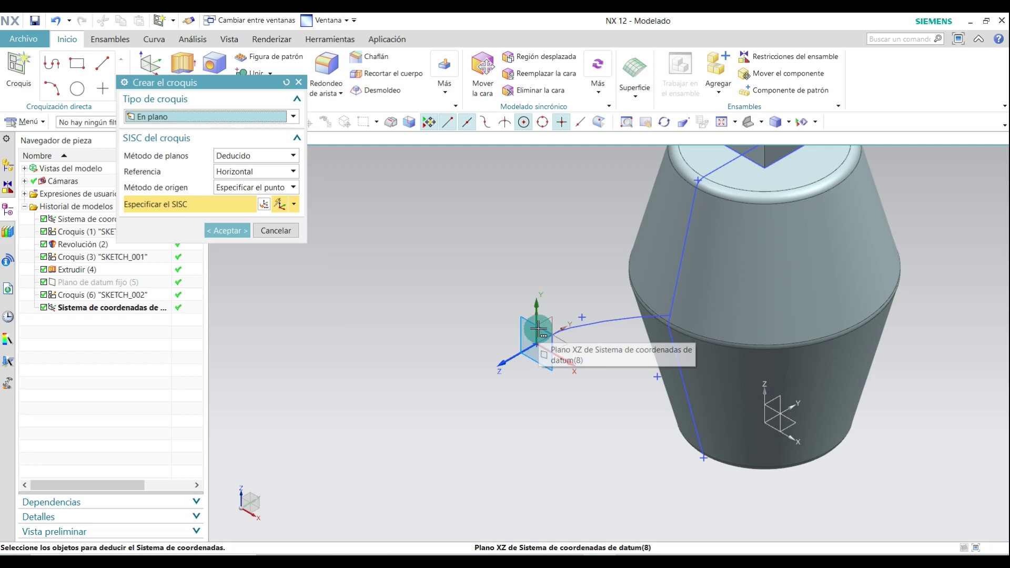
{"action": "left_click", "coordinate": [539, 329]}
{"action": "left_click", "coordinate": [583, 342]}
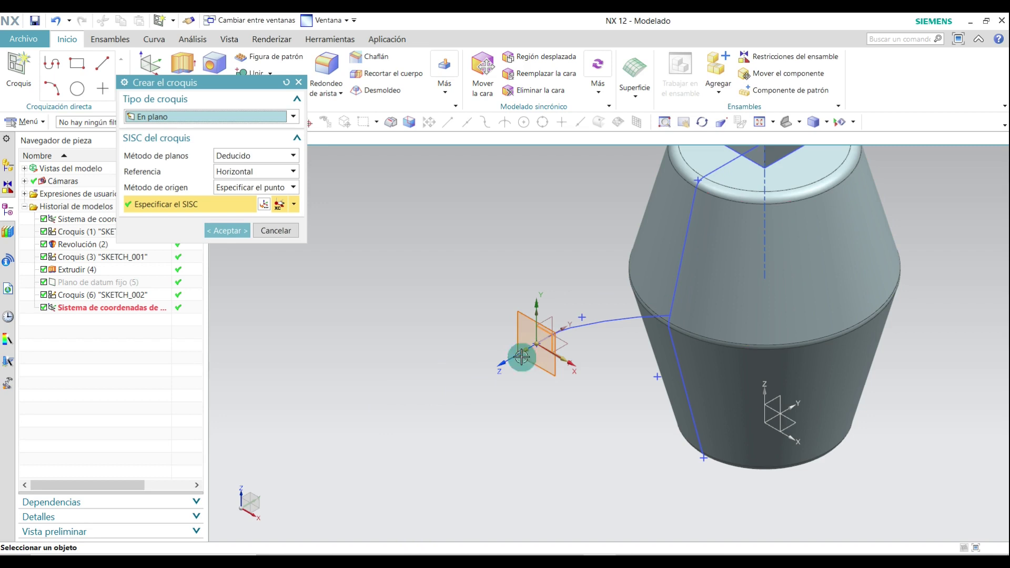
{"action": "left_click", "coordinate": [227, 232]}
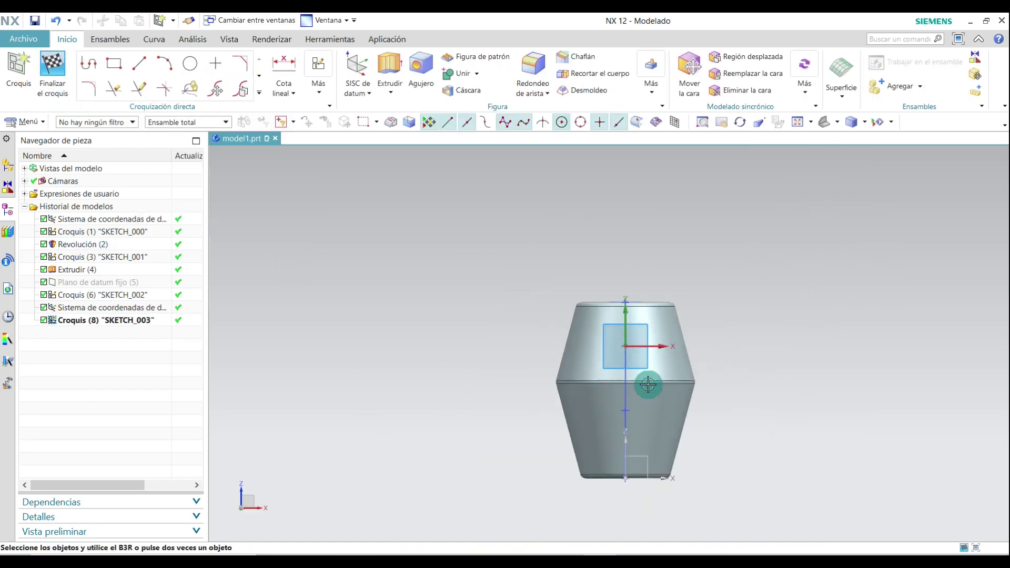
- Examine the new sketch plane against the path and body from an angle and in the front view
{"action": "middle_click_drag", "start_coordinate": [648, 384], "coordinate": [592, 413]}
{"action": "scroll", "coordinate": [611, 381], "scroll_direction": "down", "scroll_amount": 3}
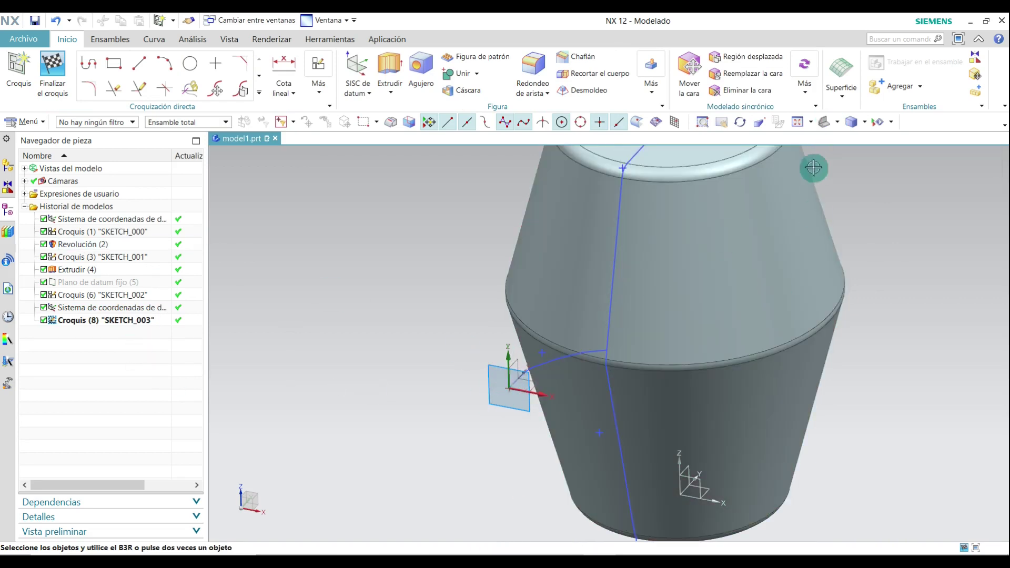
{"action": "scroll", "coordinate": [478, 299], "scroll_direction": "down", "scroll_amount": 1}
{"action": "scroll", "coordinate": [556, 346], "scroll_direction": "up", "scroll_amount": 2}
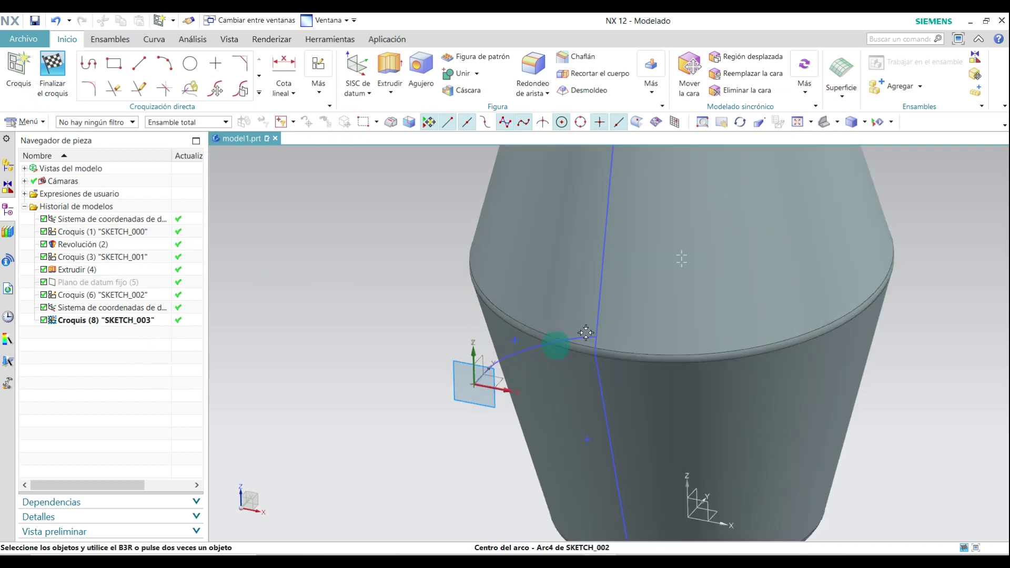
{"action": "left_click", "coordinate": [838, 123]}
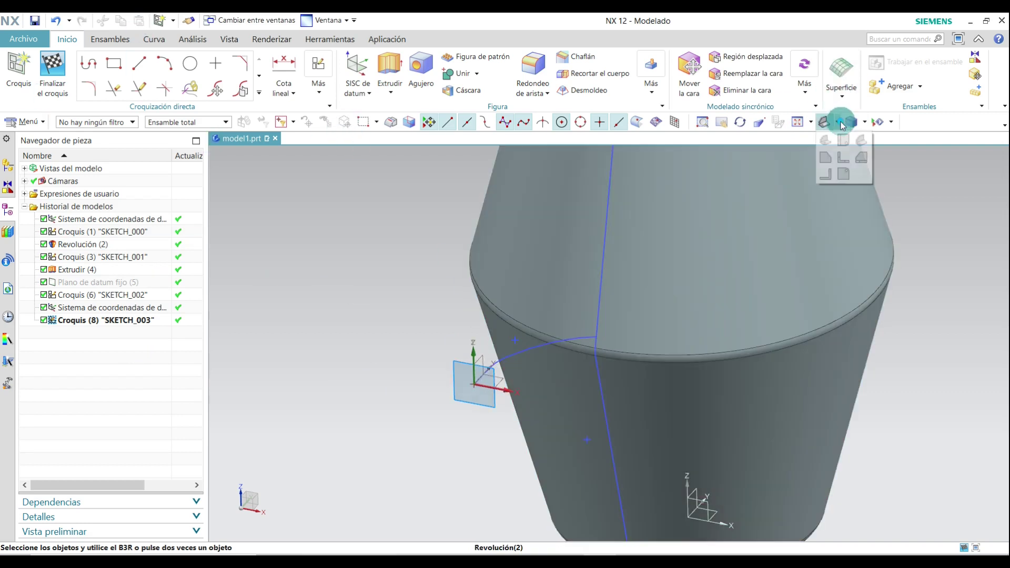
{"action": "left_click", "coordinate": [843, 176]}
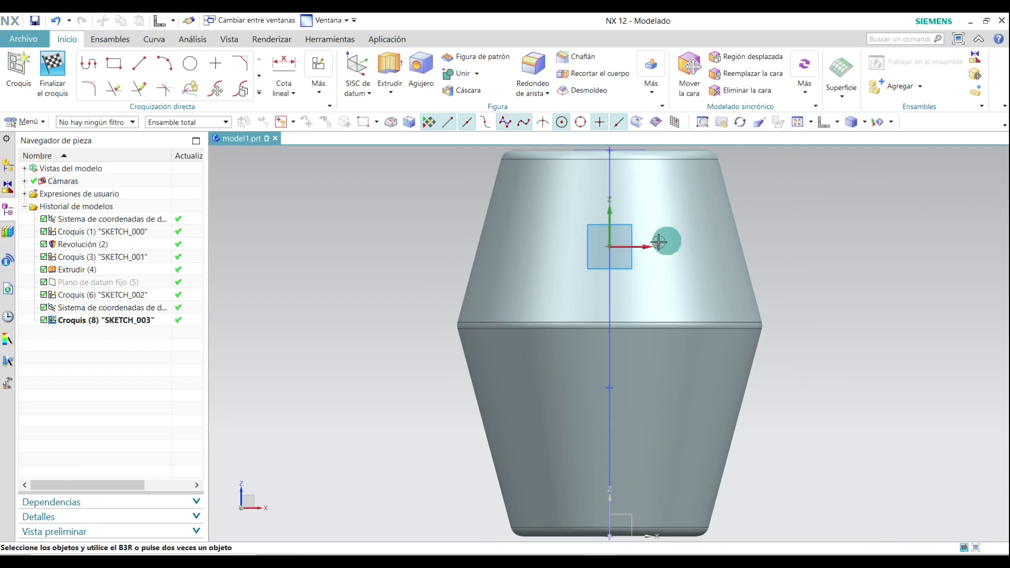
{"action": "scroll", "coordinate": [779, 226], "scroll_direction": "down", "scroll_amount": 2}
{"action": "scroll", "coordinate": [756, 226], "scroll_direction": "up", "scroll_amount": 3}
{"action": "scroll", "coordinate": [692, 238], "scroll_direction": "down", "scroll_amount": 2}
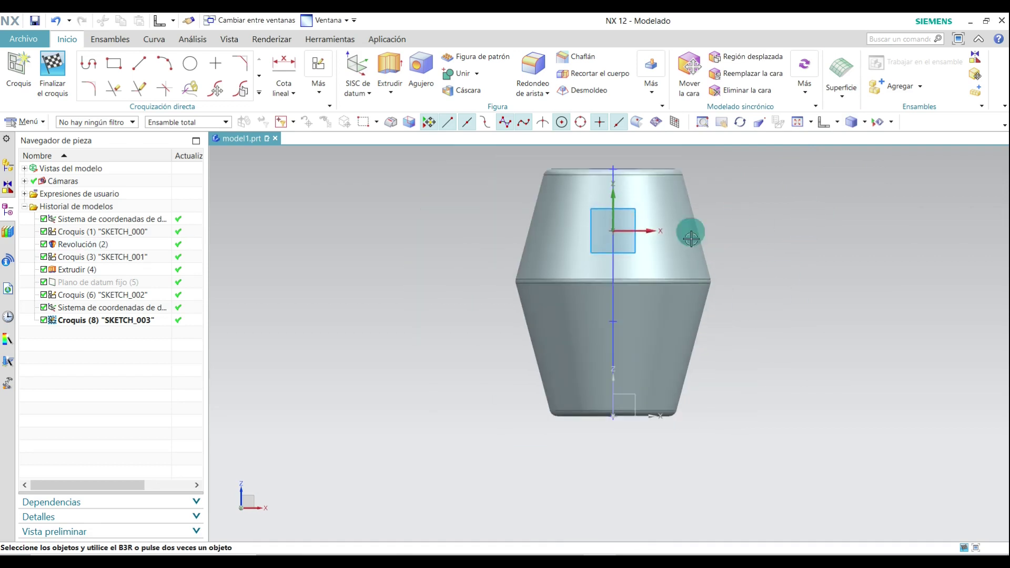
{"action": "scroll", "coordinate": [691, 208], "scroll_direction": "up", "scroll_amount": 1}
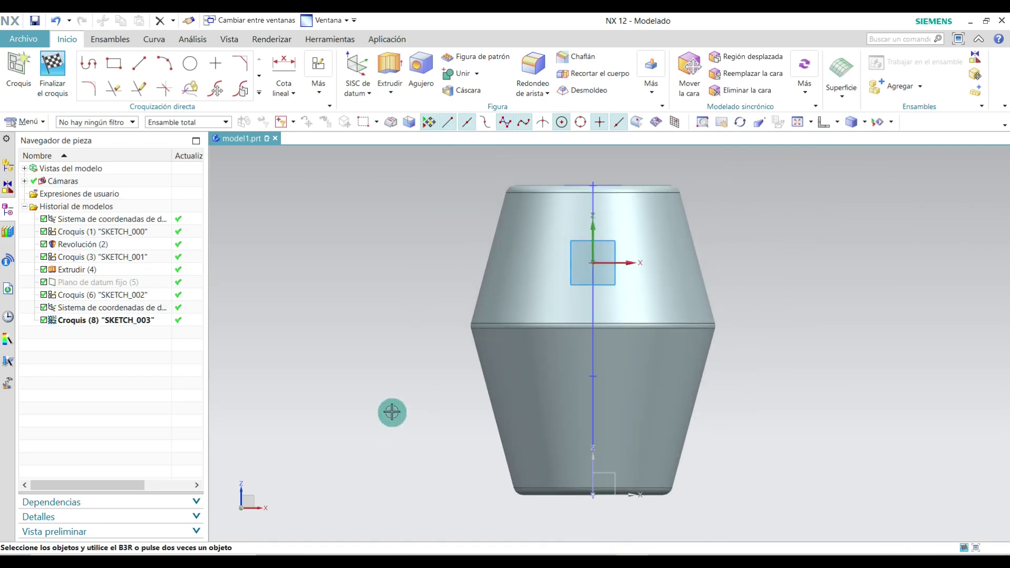
- Draw two 9.5 mm horizontal lines from the sketch origin, one at angle 0 and one at angle 180
{"action": "left_click", "coordinate": [139, 63]}
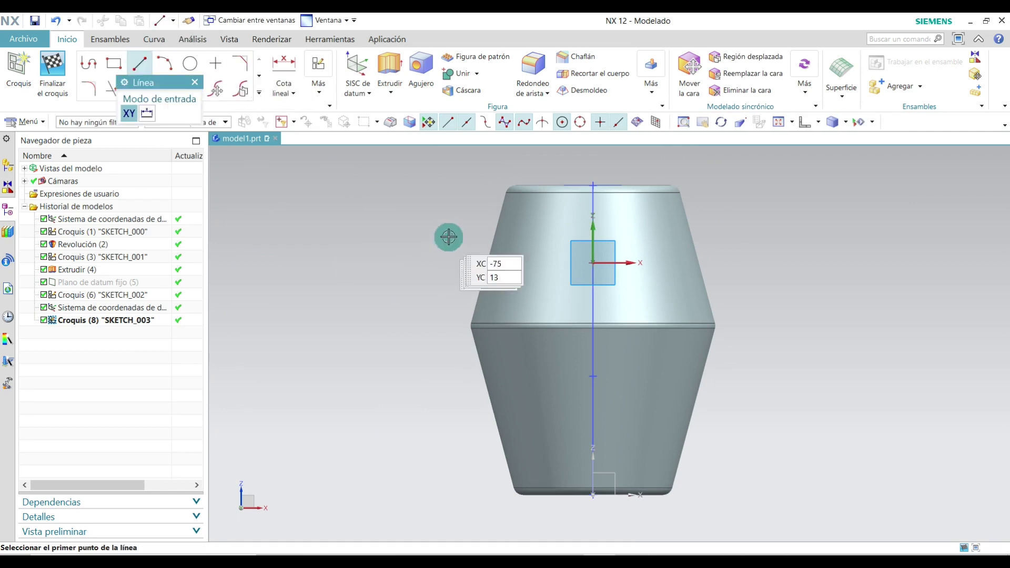
{"action": "scroll", "coordinate": [594, 263], "scroll_direction": "up", "scroll_amount": 3}
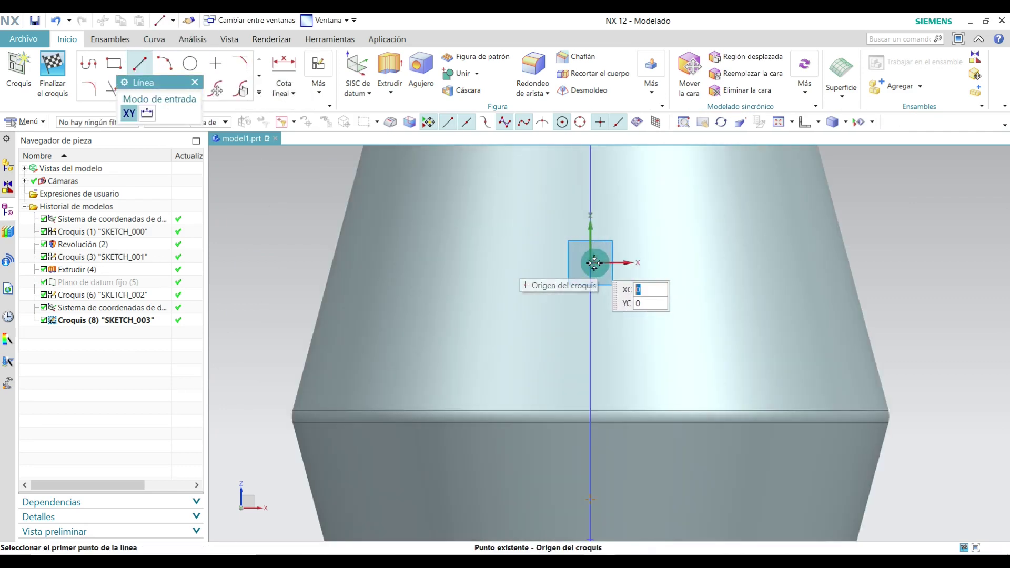
{"action": "left_click", "coordinate": [592, 263]}
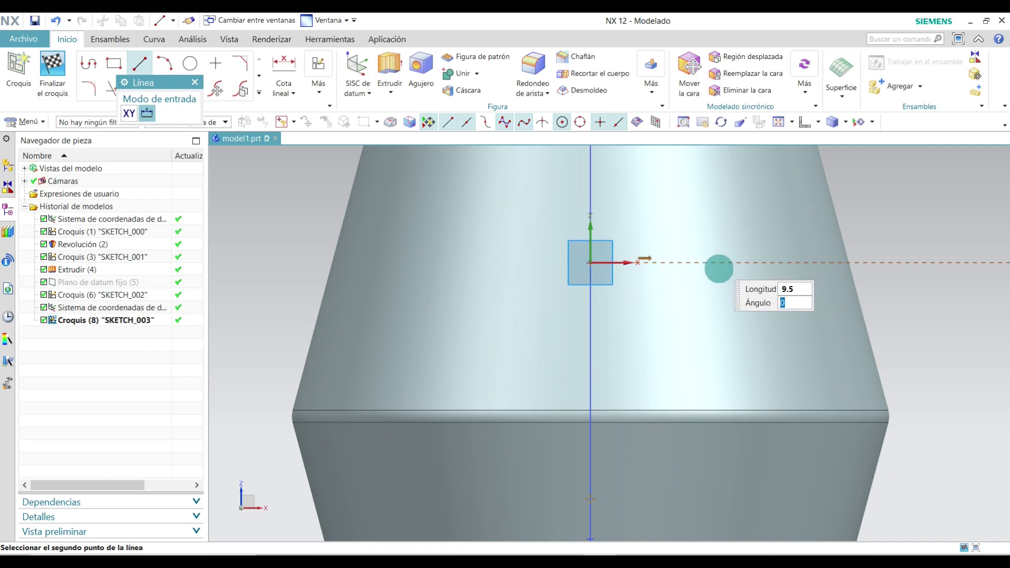
{"action": "key", "text": "Return"}
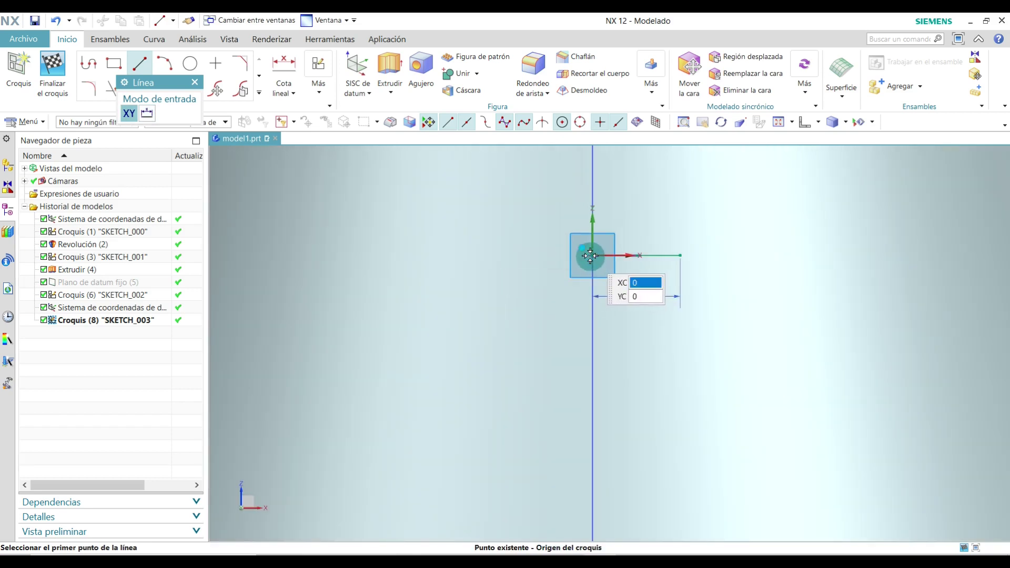
{"action": "left_click", "coordinate": [594, 256]}
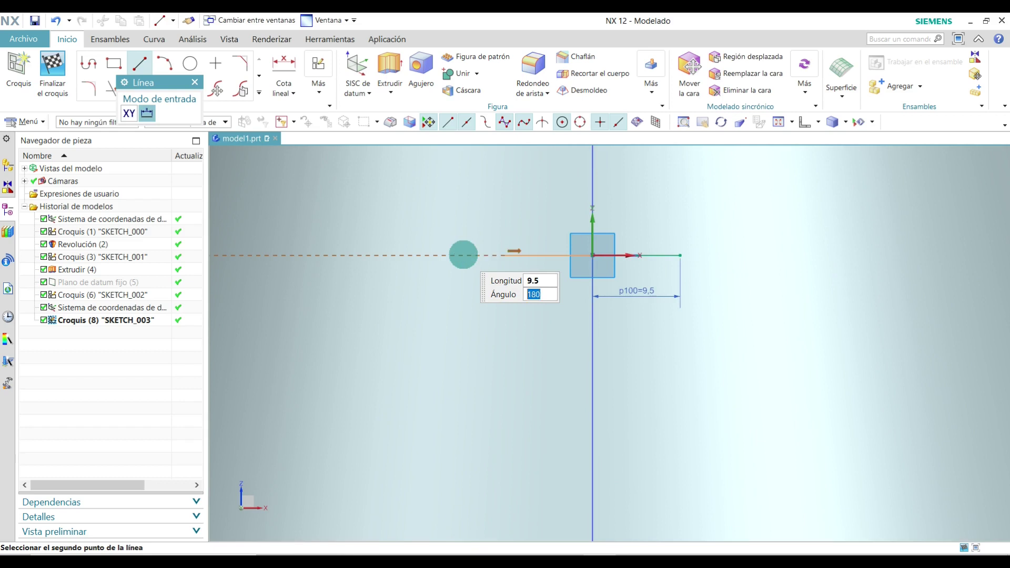
{"action": "key", "text": "Return"}
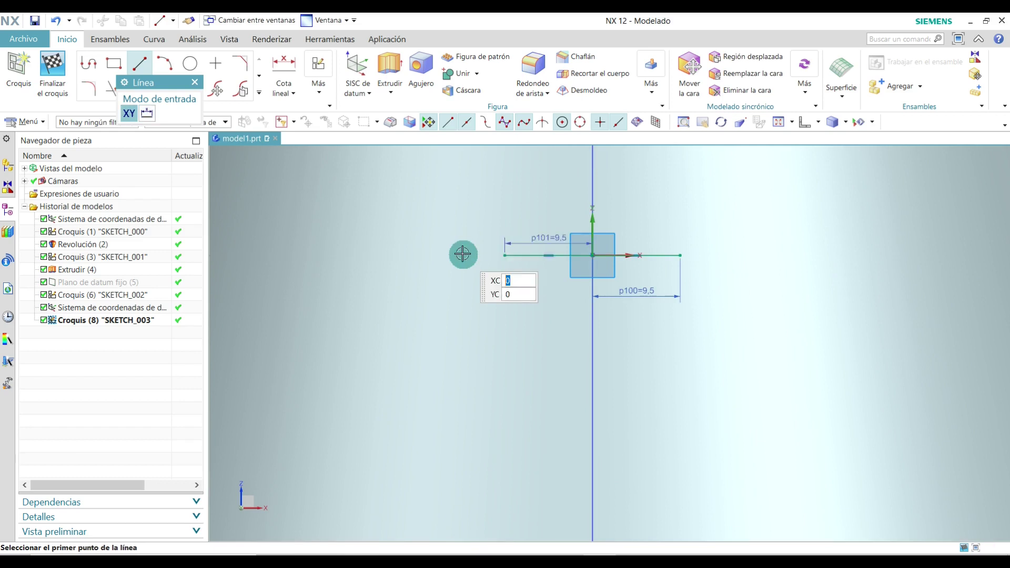
{"action": "key", "text": "Escape"}
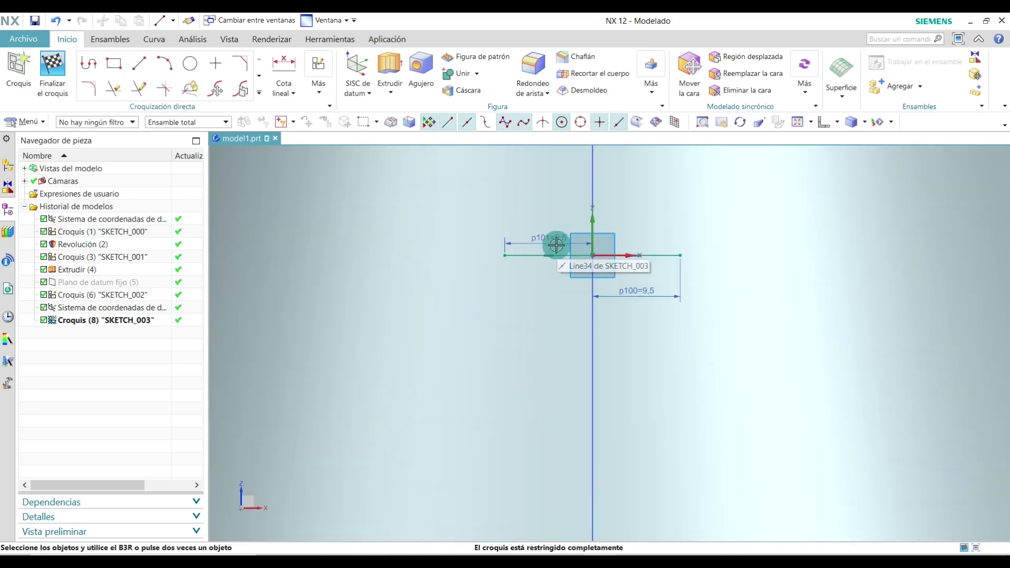
- Move the length dimension of the line on the positive X side above that line
{"action": "left_click_drag", "start_coordinate": [636, 288], "coordinate": [636, 238]}
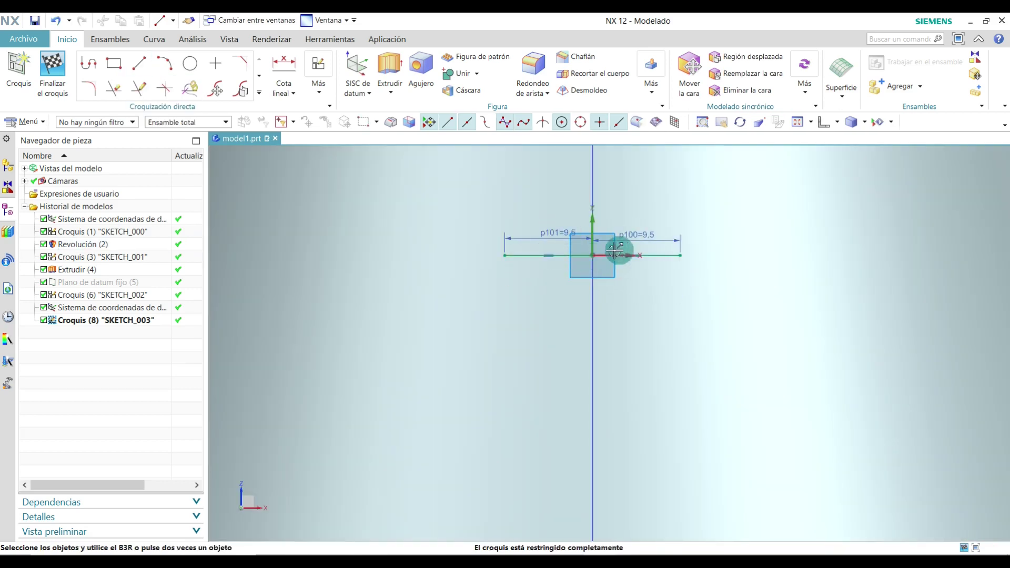
{"action": "scroll", "coordinate": [610, 313], "scroll_direction": "down", "scroll_amount": 2}
{"action": "scroll", "coordinate": [649, 289], "scroll_direction": "up", "scroll_amount": 2}
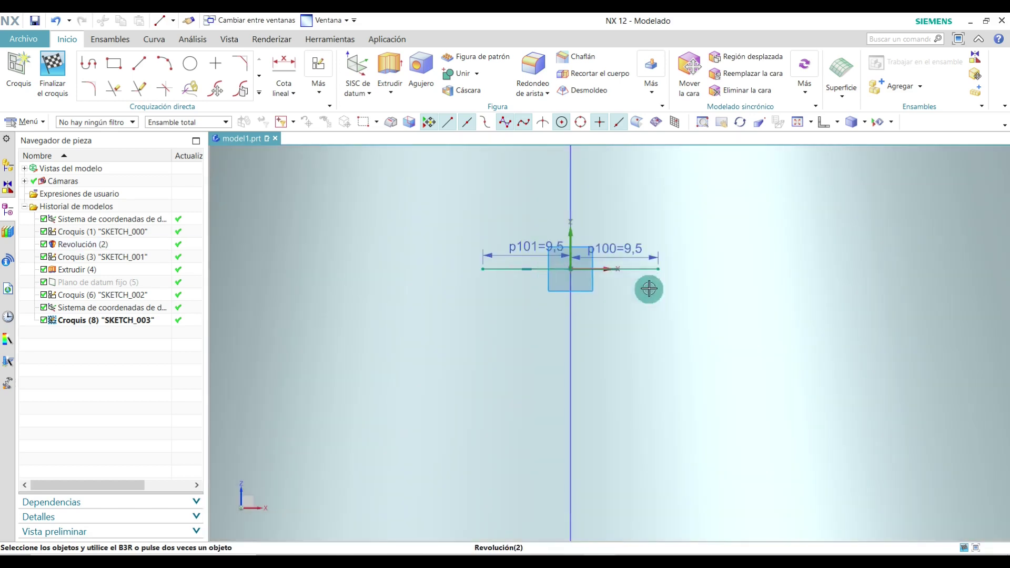
{"action": "scroll", "coordinate": [601, 300], "scroll_direction": "down", "scroll_amount": 2}
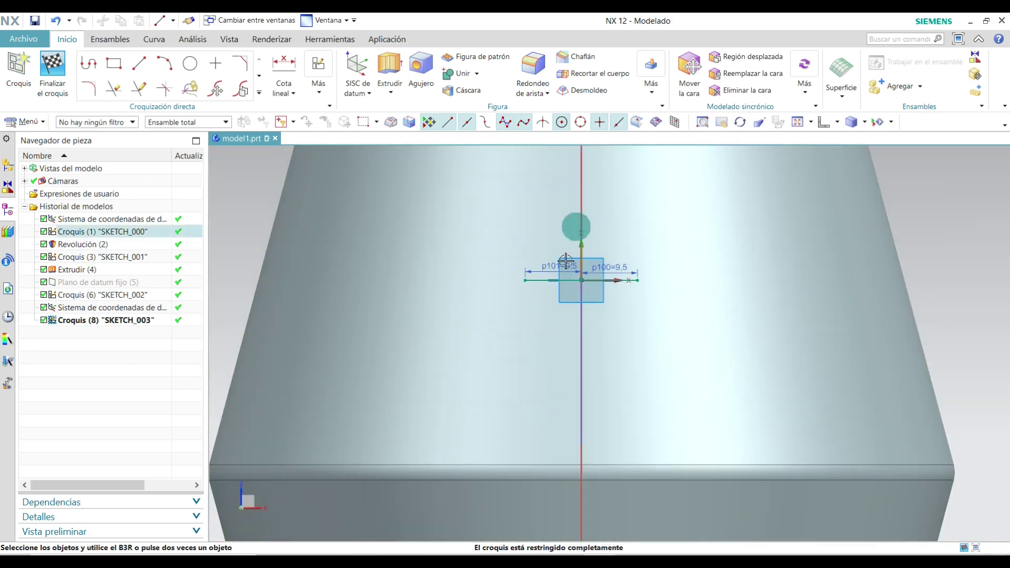
- Draw two 7.5 mm vertical lines from the sketch origin at angles 270 and 90, and move the lower line's dimension to its positive X side
{"action": "left_click", "coordinate": [140, 64]}
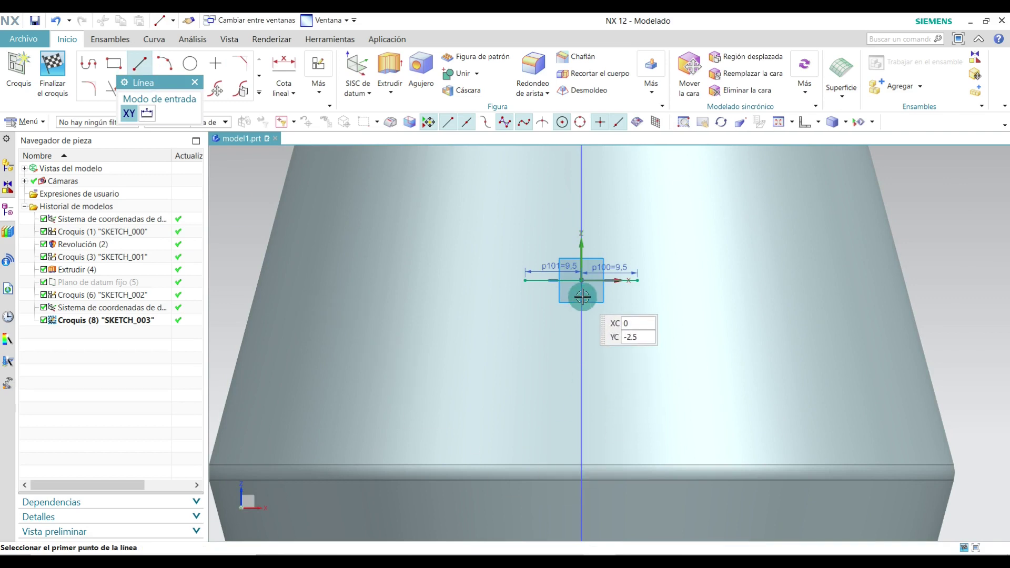
{"action": "left_click", "coordinate": [581, 281]}
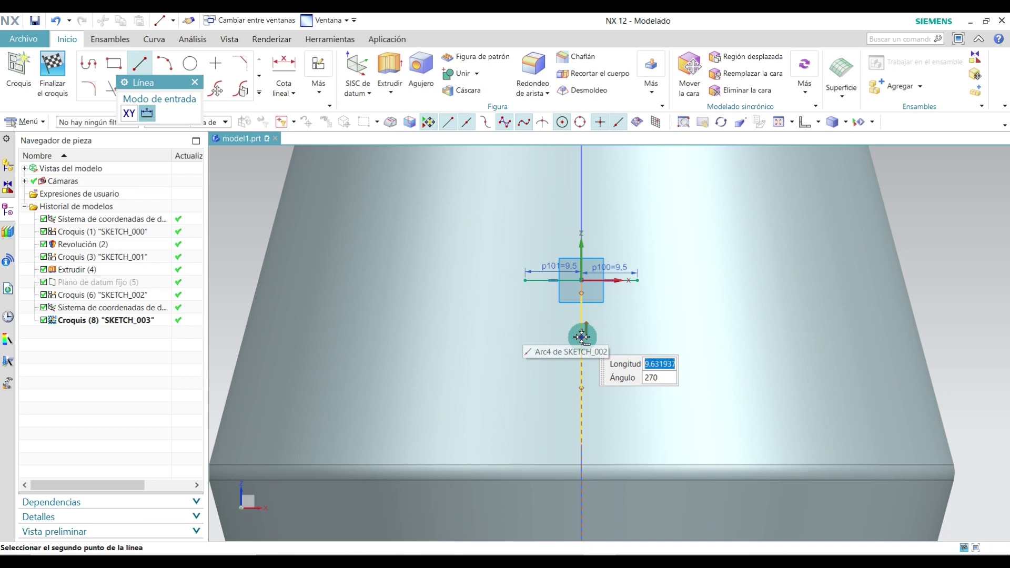
{"action": "type", "text": "7.5"}
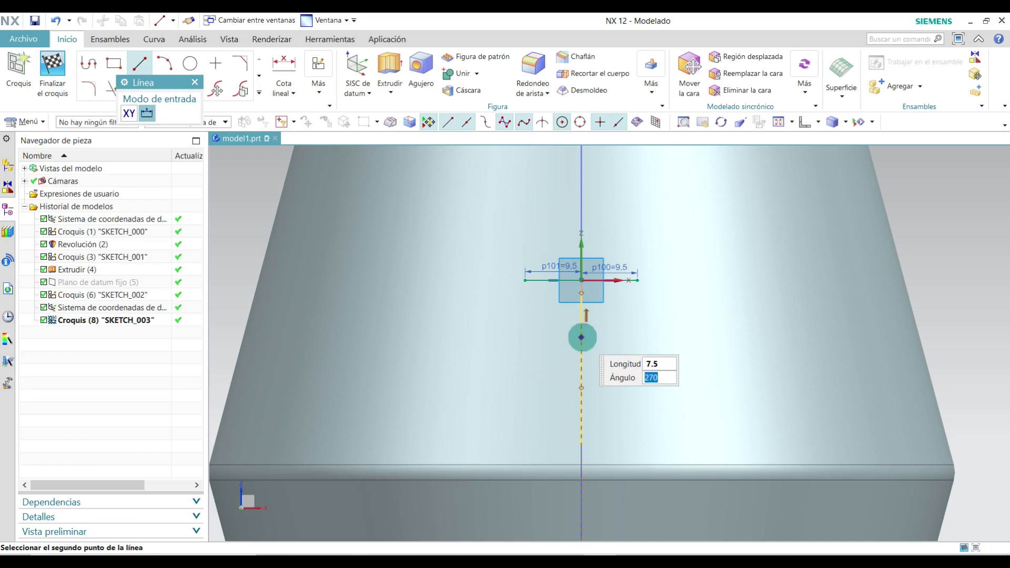
{"action": "key", "text": "Return"}
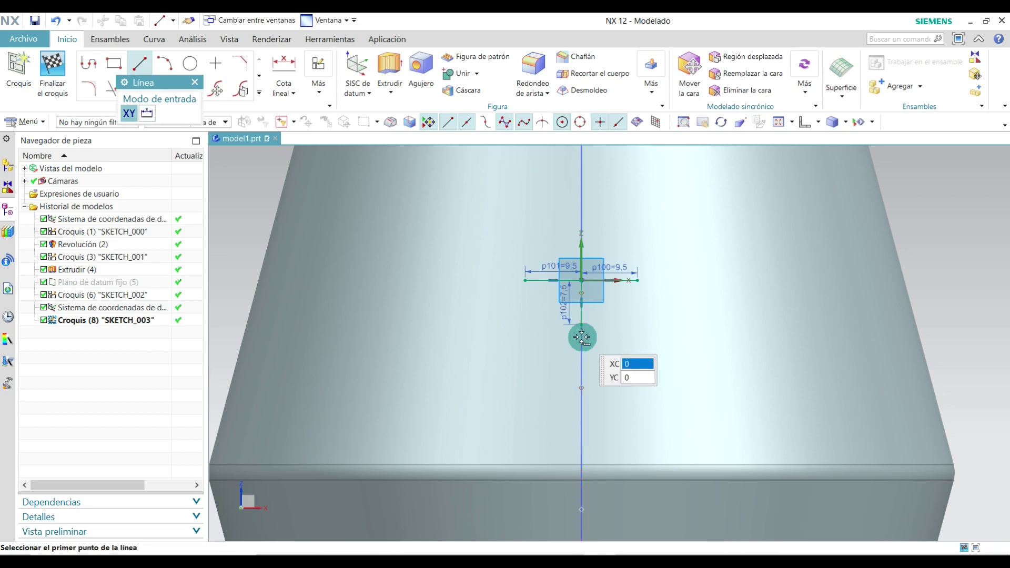
{"action": "scroll", "coordinate": [575, 284], "scroll_direction": "up", "scroll_amount": 2}
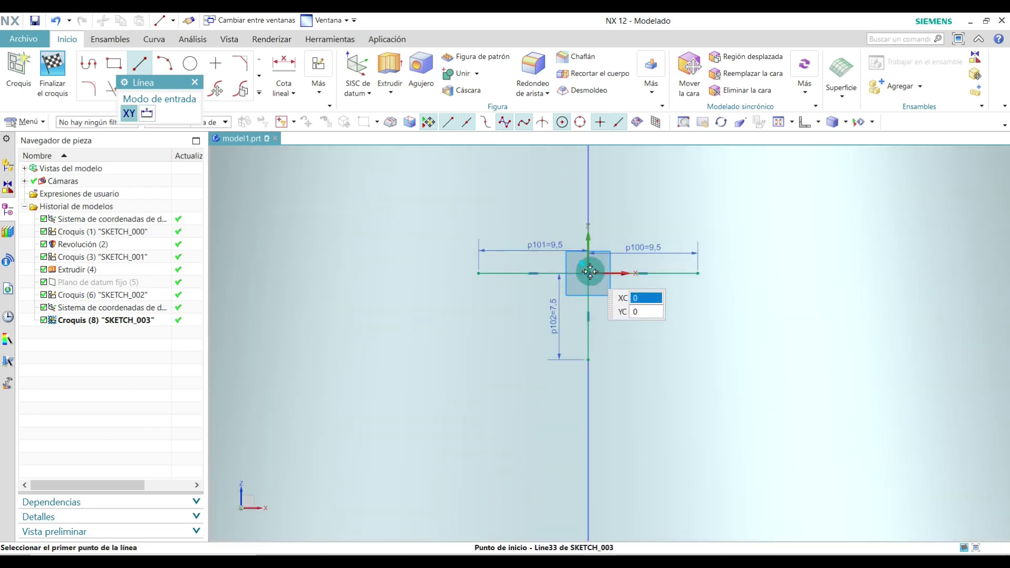
{"action": "left_click", "coordinate": [588, 274]}
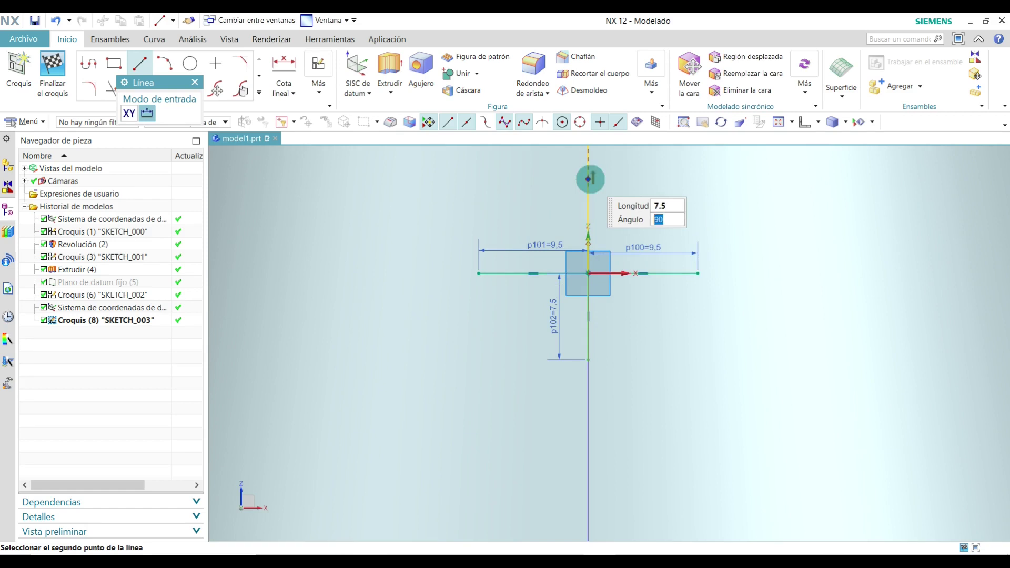
{"action": "key", "text": "Return"}
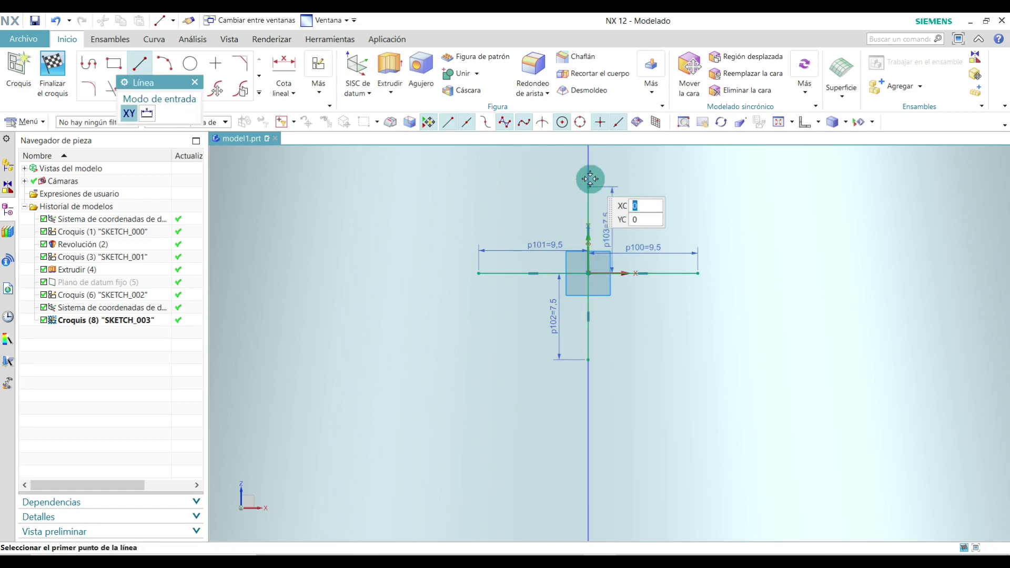
{"action": "key", "text": "Escape"}
{"action": "left_click_drag", "start_coordinate": [551, 311], "coordinate": [614, 319]}
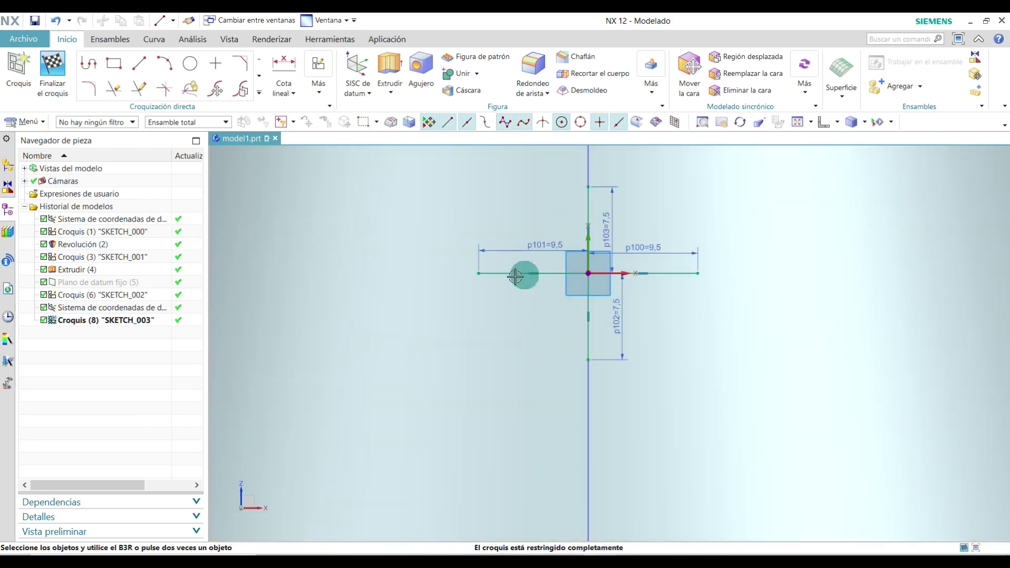
- Draw two equal circles about 6 mm in diameter, centred on the outer ends of the two horizontal lines
{"action": "scroll", "coordinate": [303, 260], "scroll_direction": "down", "scroll_amount": 1}
{"action": "scroll", "coordinate": [393, 256], "scroll_direction": "up", "scroll_amount": 1}
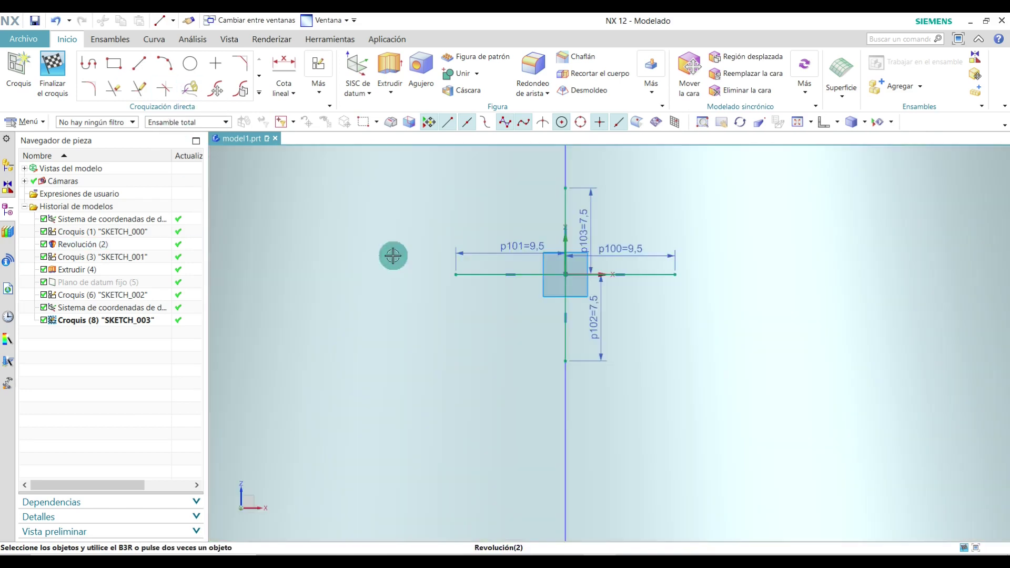
{"action": "left_click", "coordinate": [188, 65]}
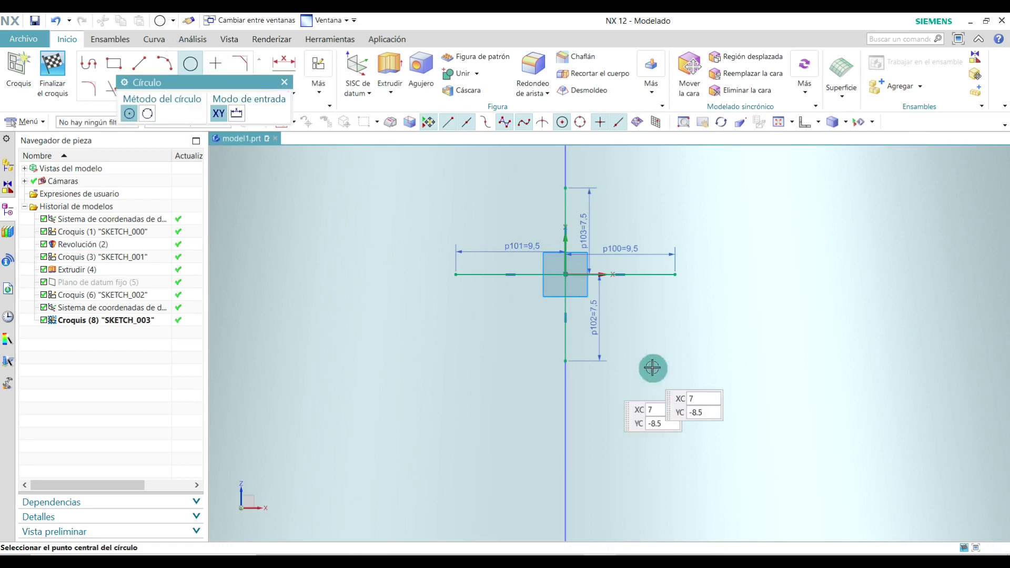
{"action": "left_click", "coordinate": [675, 274]}
{"action": "scroll", "coordinate": [694, 267], "scroll_direction": "up", "scroll_amount": 2}
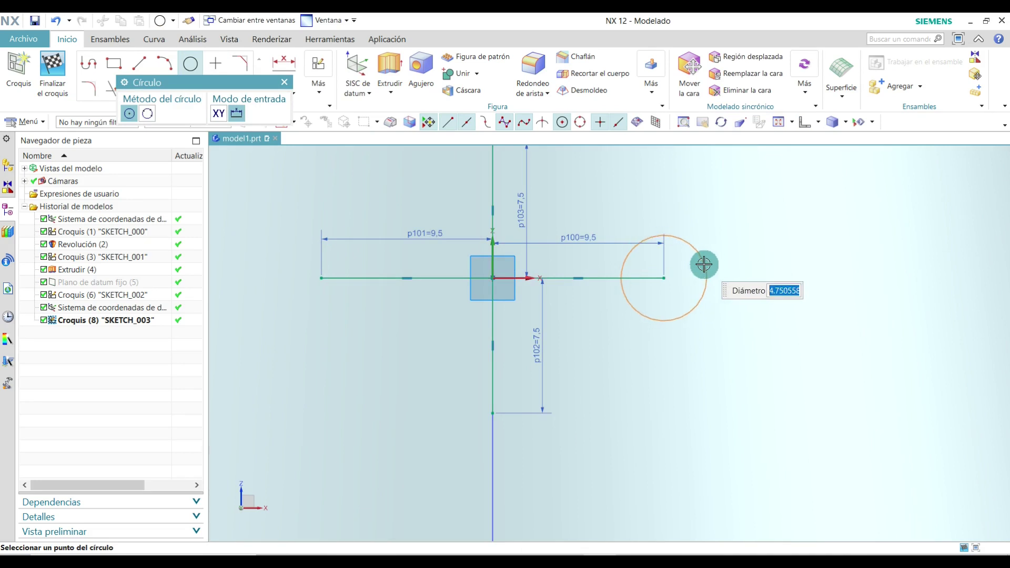
{"action": "key", "text": "Return"}
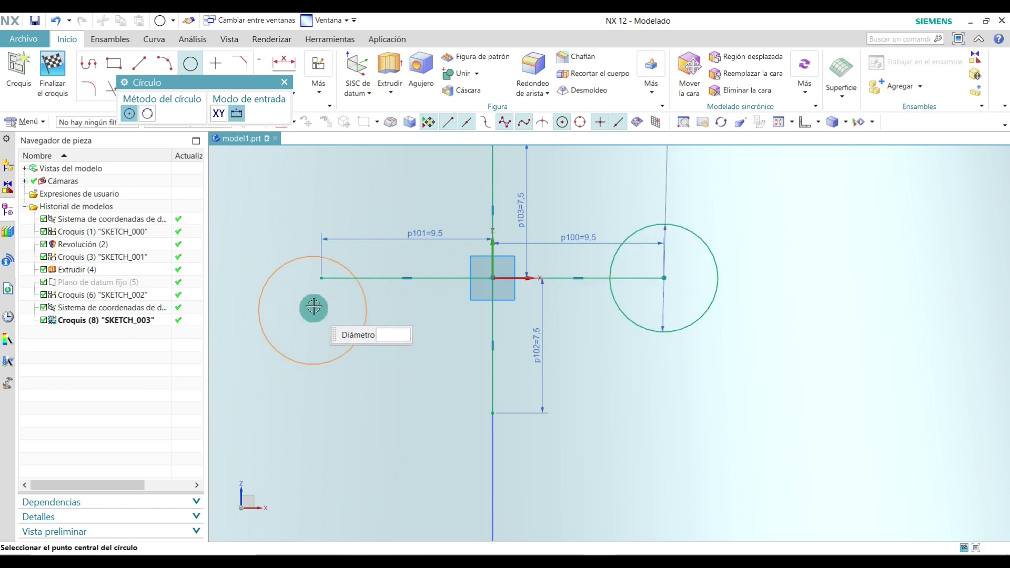
{"action": "left_click", "coordinate": [321, 278]}
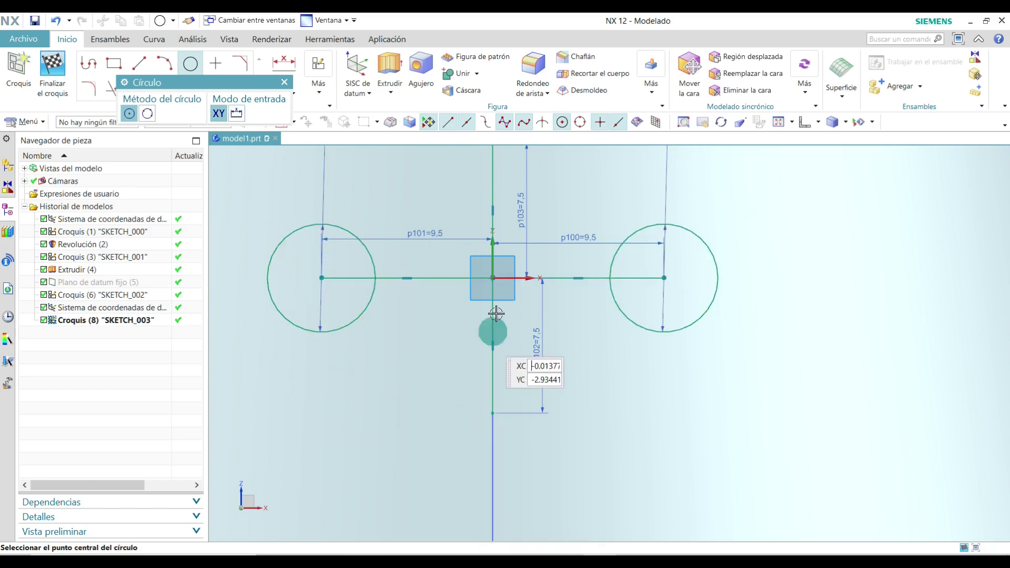
{"action": "left_click", "coordinate": [188, 66]}
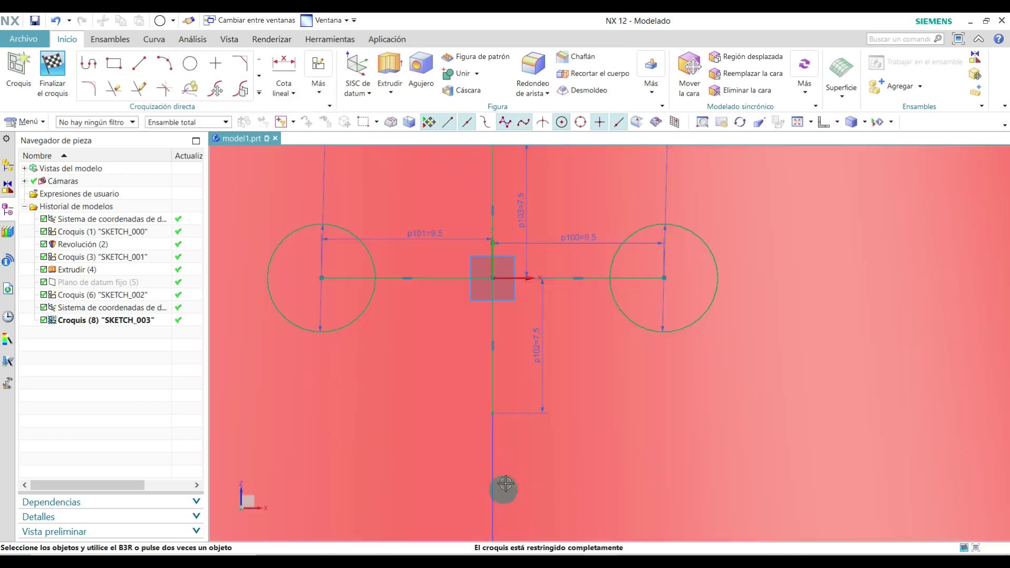
{"action": "left_click", "coordinate": [492, 414]}
{"action": "key", "text": "Escape"}
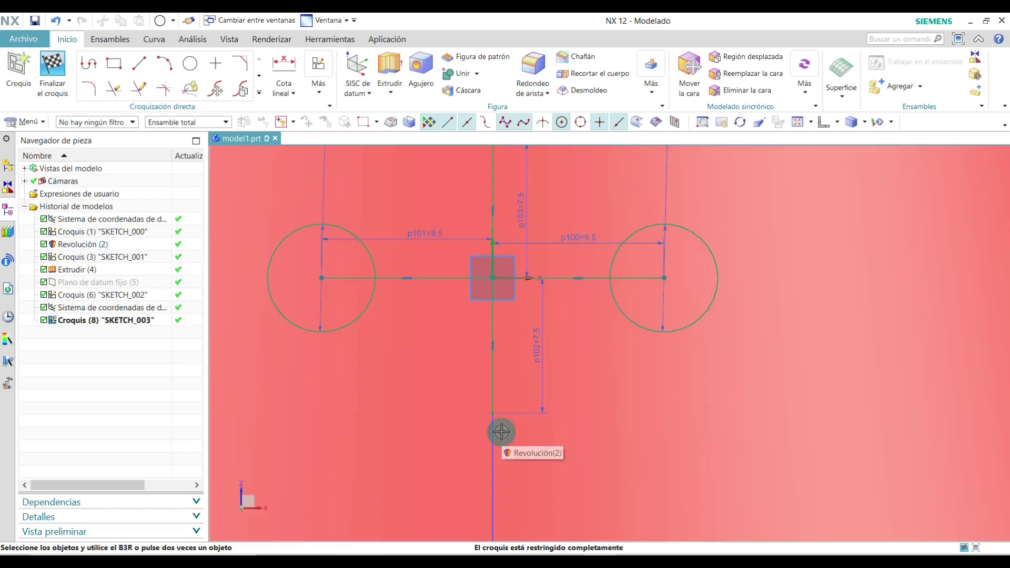
- Draw two 4 mm diameter circles centred on the lower and upper ends of the vertical lines
{"action": "left_click", "coordinate": [190, 64]}
{"action": "left_click", "coordinate": [493, 413]}
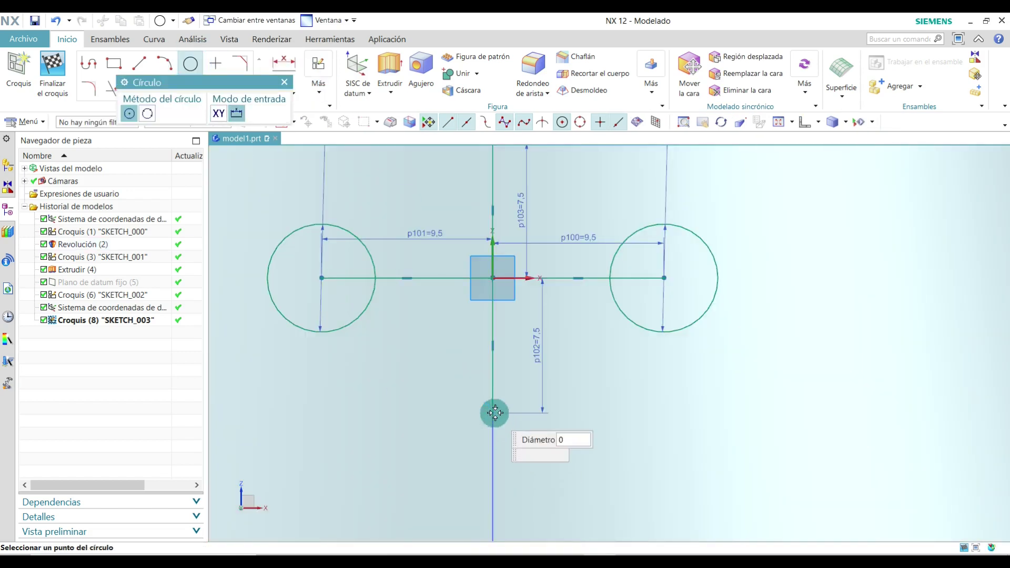
{"action": "left_click", "coordinate": [525, 419]}
{"action": "scroll", "coordinate": [575, 480], "scroll_direction": "down", "scroll_amount": 2}
{"action": "scroll", "coordinate": [563, 440], "scroll_direction": "up", "scroll_amount": 1}
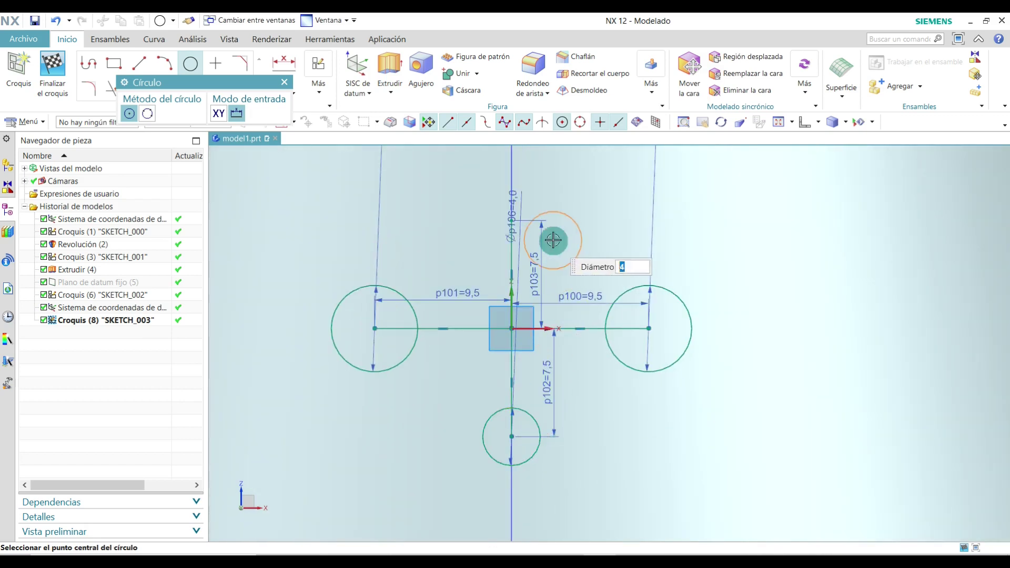
{"action": "scroll", "coordinate": [553, 240], "scroll_direction": "up", "scroll_amount": 3}
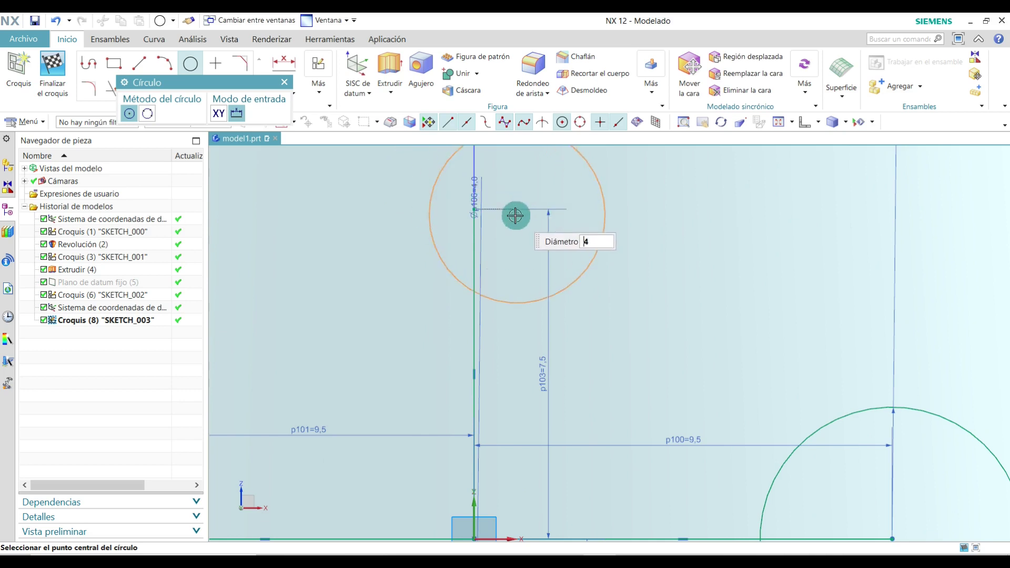
{"action": "left_click", "coordinate": [475, 209]}
{"action": "scroll", "coordinate": [626, 239], "scroll_direction": "down", "scroll_amount": 4}
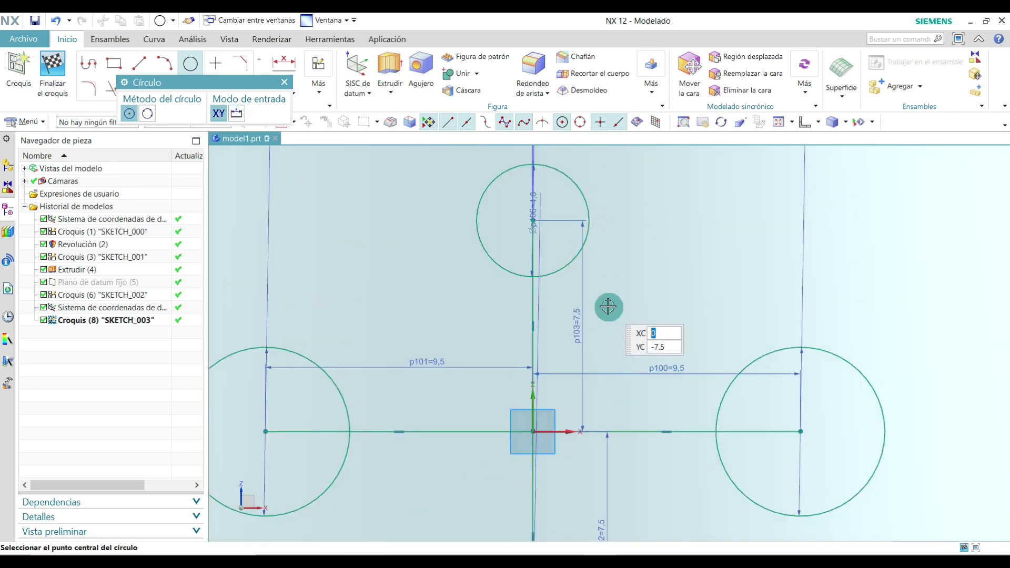
{"action": "scroll", "coordinate": [661, 295], "scroll_direction": "down", "scroll_amount": 3}
{"action": "scroll", "coordinate": [705, 298], "scroll_direction": "up", "scroll_amount": 5}
{"action": "scroll", "coordinate": [787, 228], "scroll_direction": "down", "scroll_amount": 4}
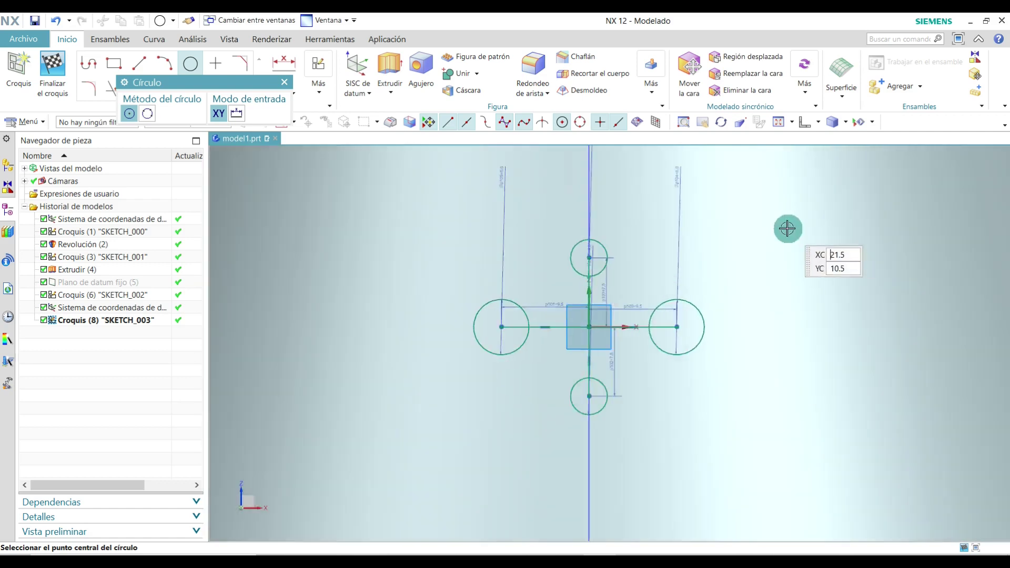
{"action": "scroll", "coordinate": [508, 256], "scroll_direction": "up", "scroll_amount": 3}
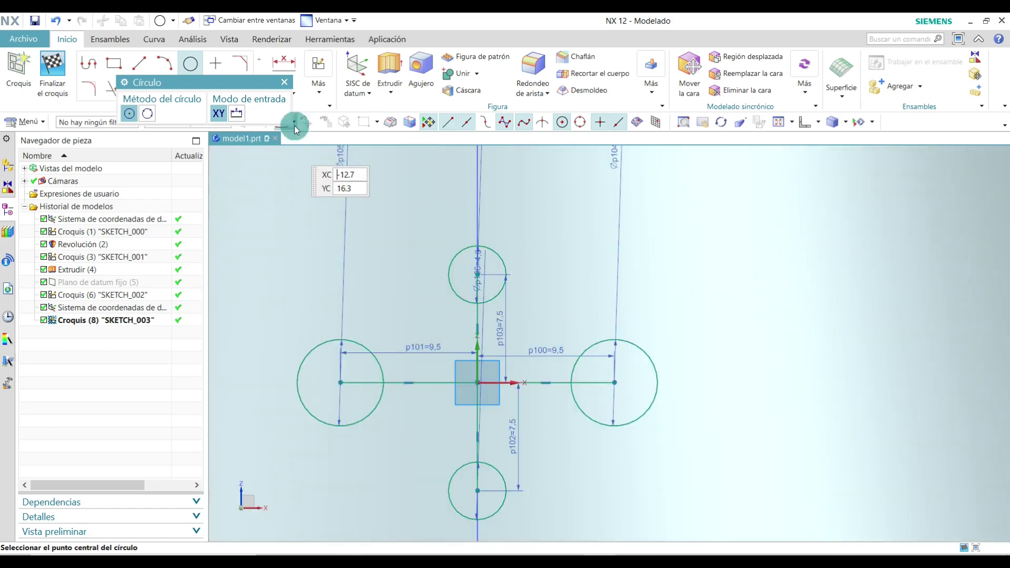
{"action": "left_click", "coordinate": [285, 83]}
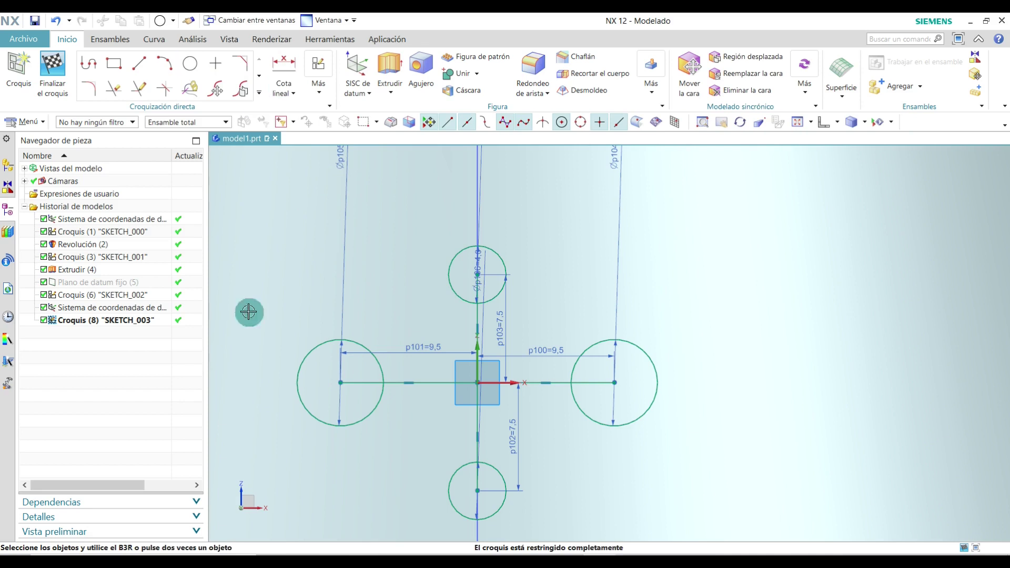
- Draw two lines tangent to the upper small circle, one to the large circle on each side of the origin
{"action": "left_click", "coordinate": [140, 63]}
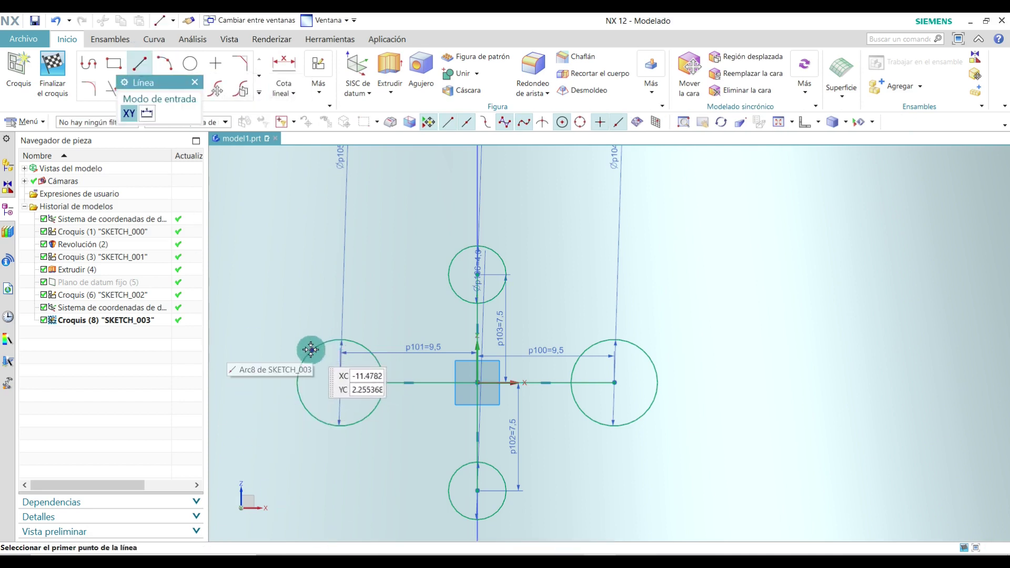
{"action": "left_click", "coordinate": [309, 350]}
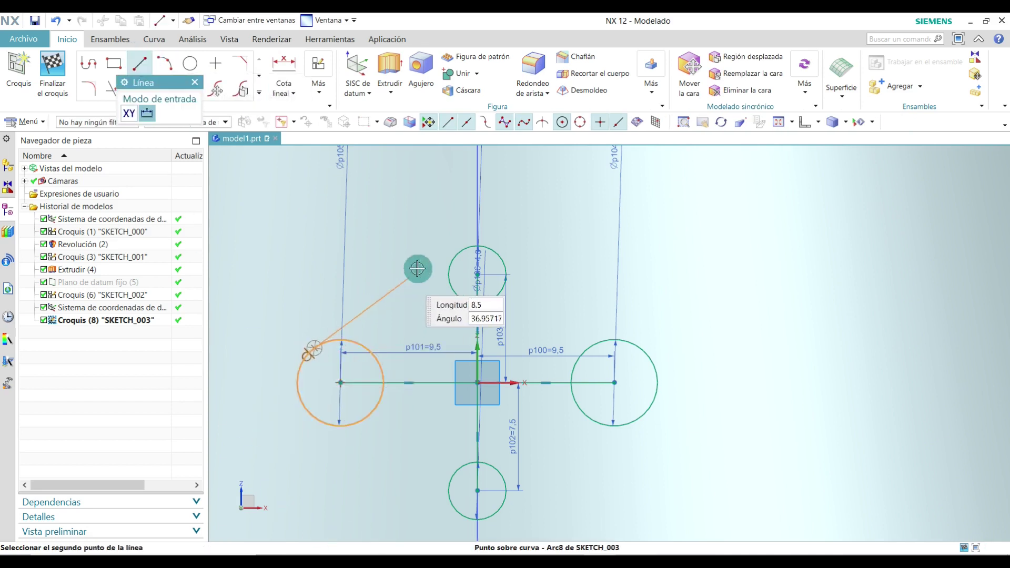
{"action": "left_click", "coordinate": [456, 247]}
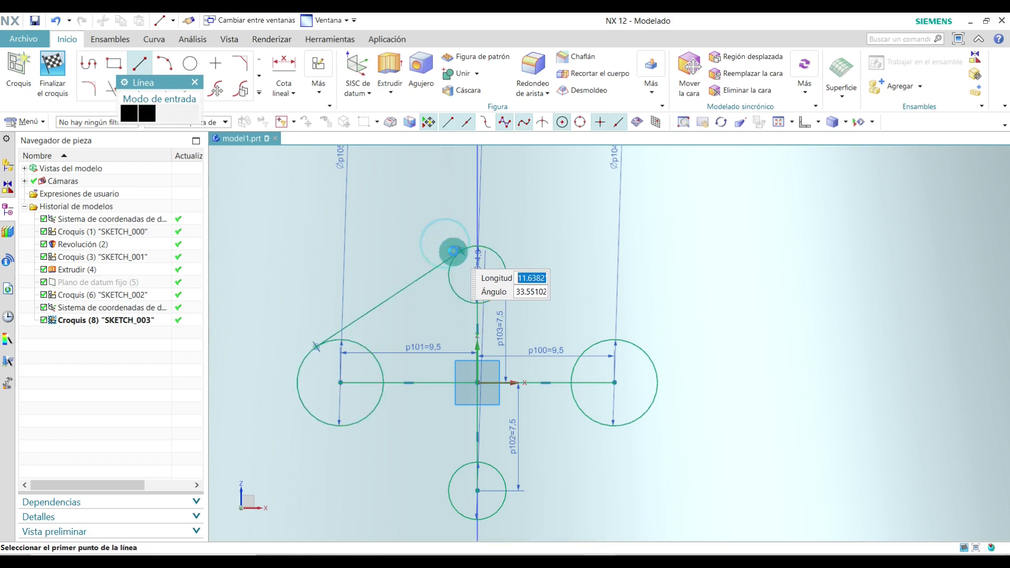
{"action": "key", "text": "Escape"}
{"action": "key", "text": "l"}
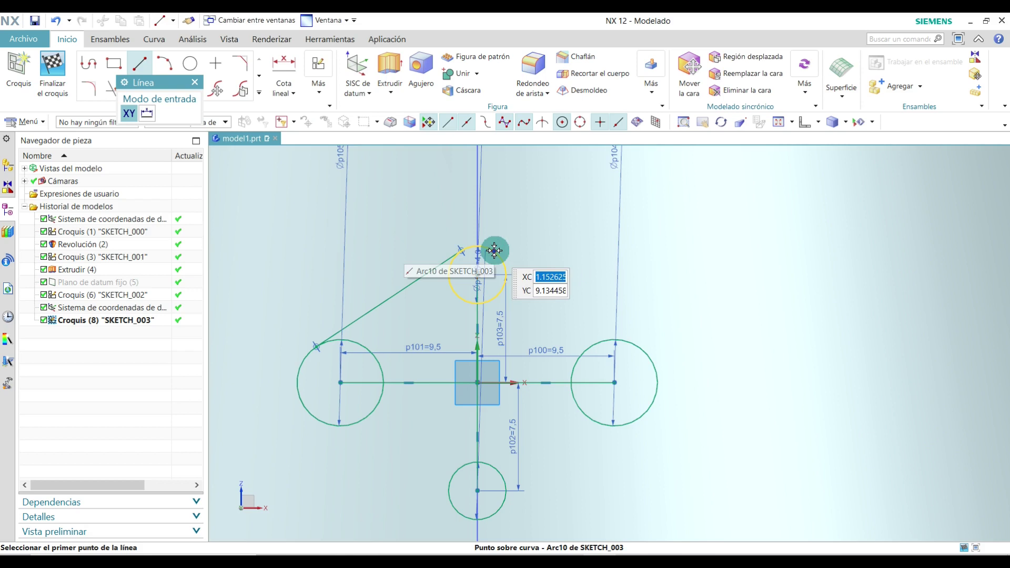
{"action": "left_click", "coordinate": [494, 251]}
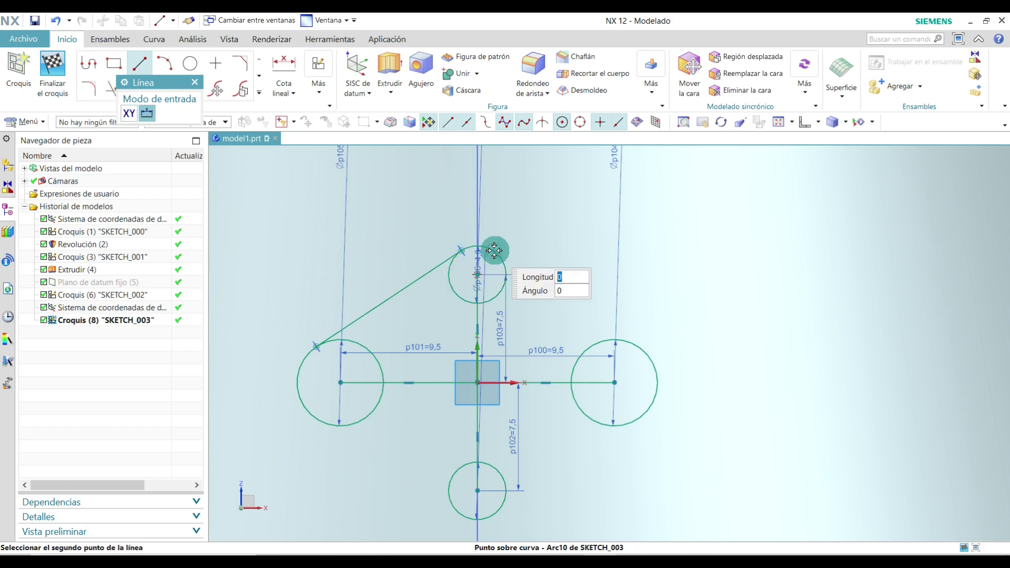
{"action": "left_click", "coordinate": [638, 344]}
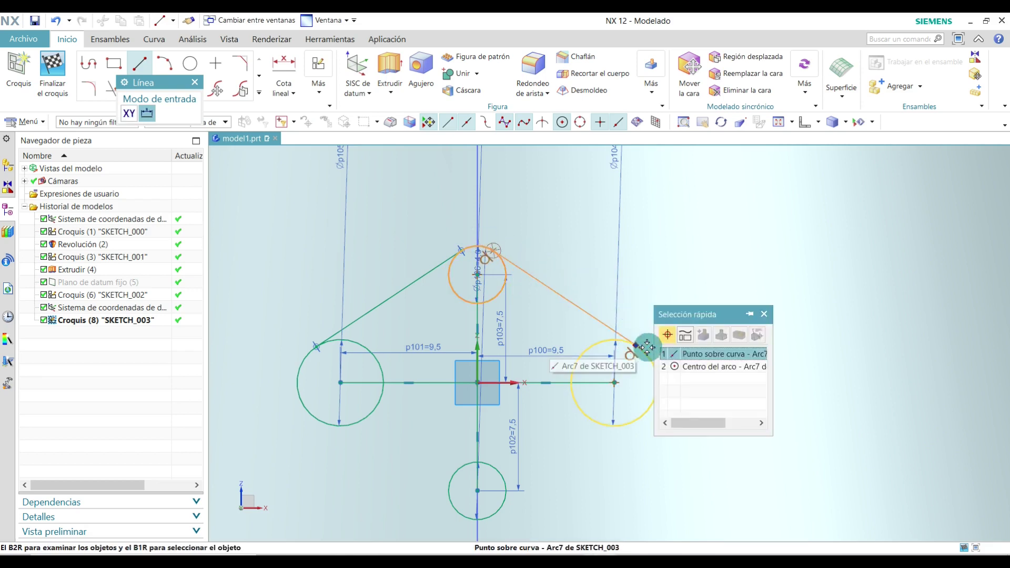
{"action": "middle_click", "coordinate": [640, 346]}
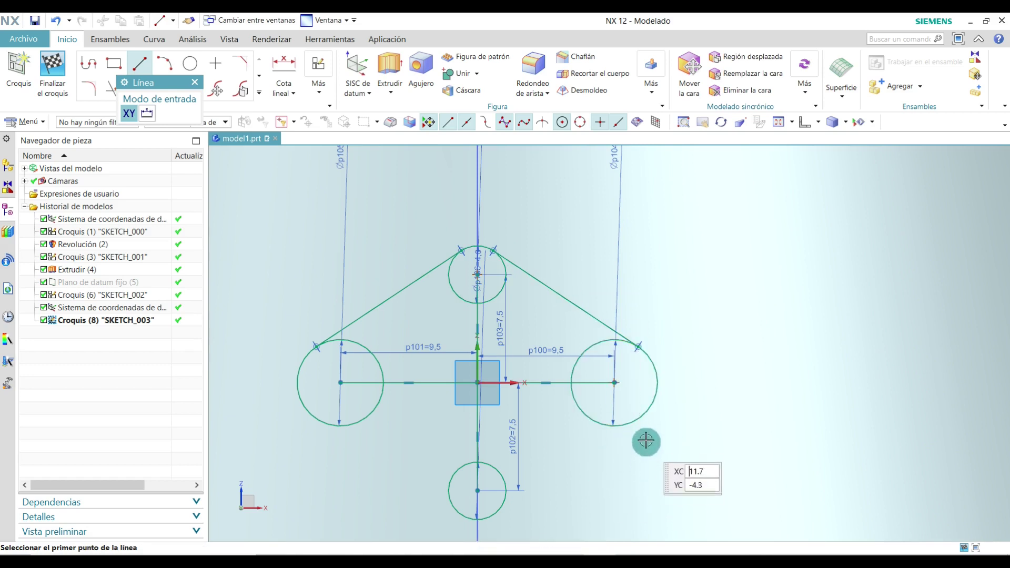
- Draw two lines tangent to the lower small circle, one to each large circle, to close the outer contour
{"action": "left_click", "coordinate": [640, 420]}
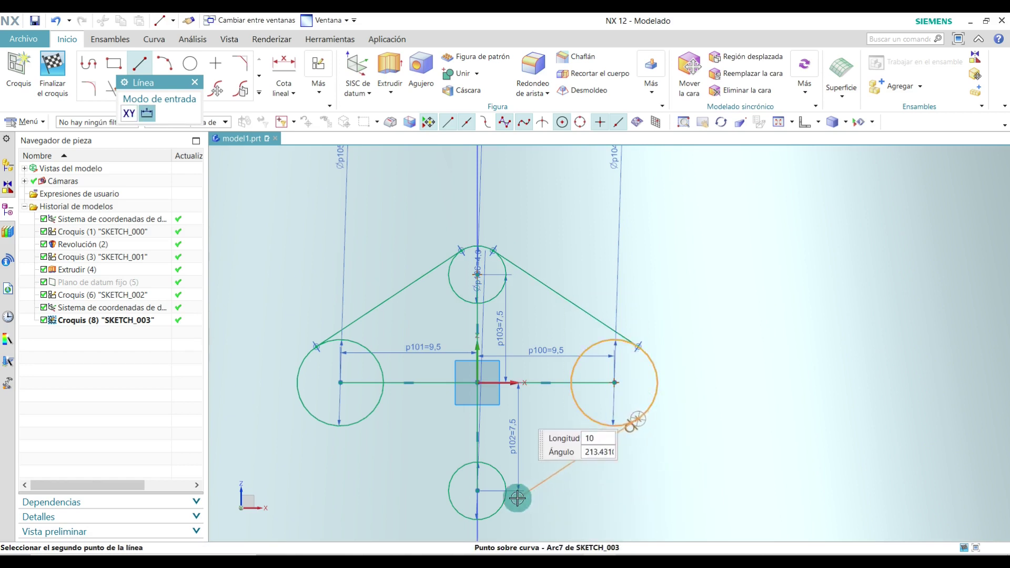
{"action": "left_click", "coordinate": [497, 513]}
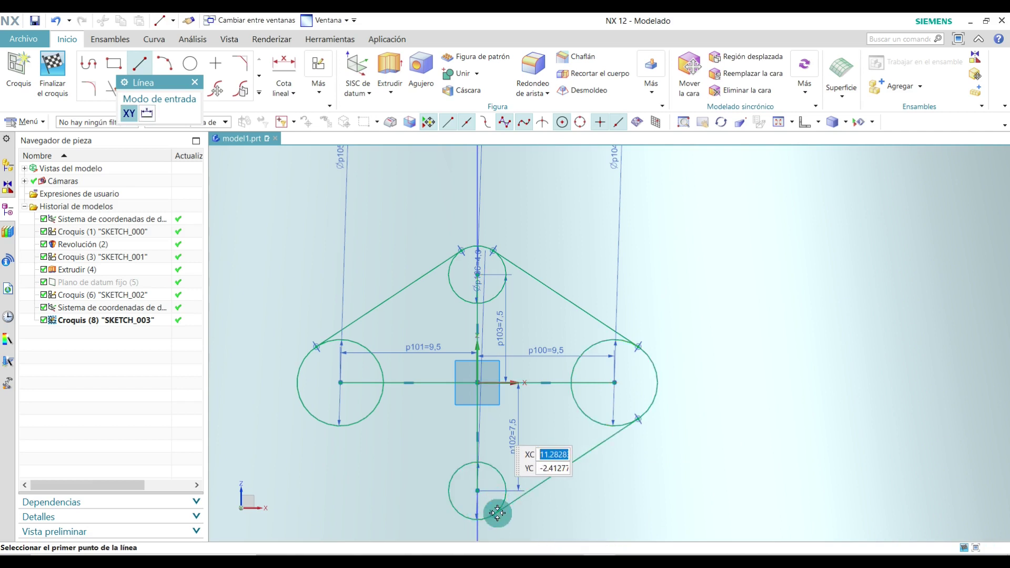
{"action": "key", "text": "Escape"}
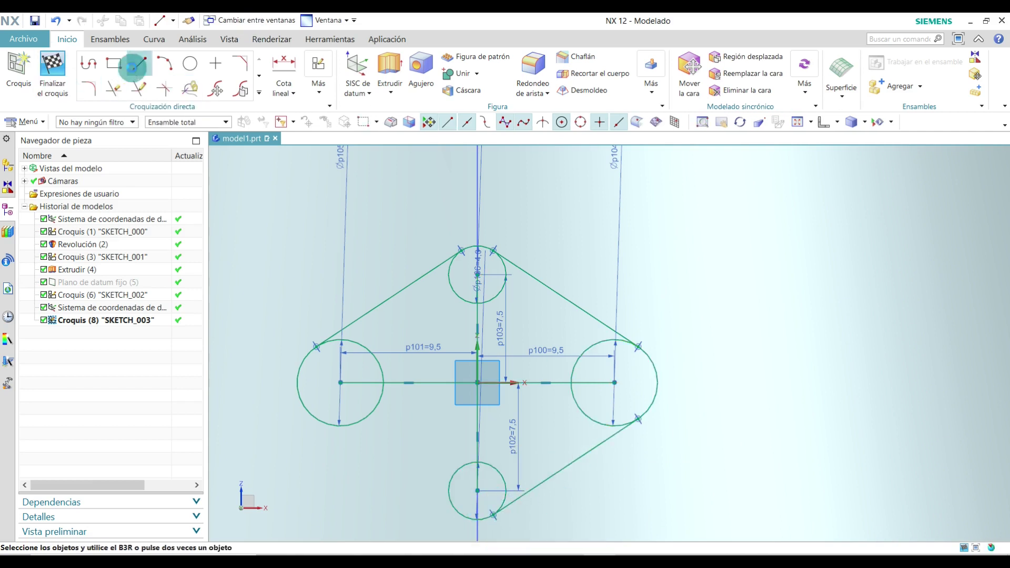
{"action": "left_click", "coordinate": [135, 66]}
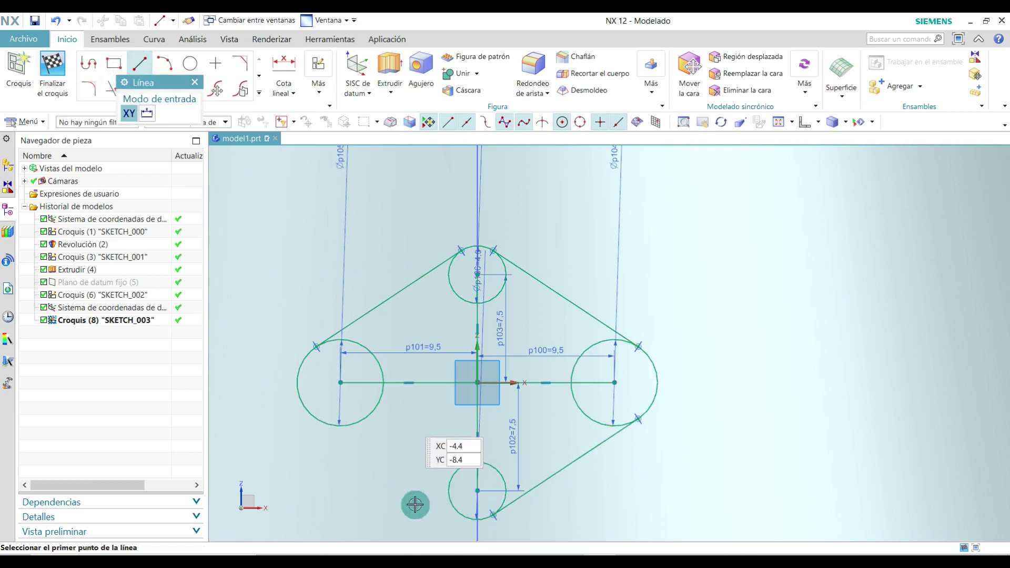
{"action": "left_click", "coordinate": [459, 515]}
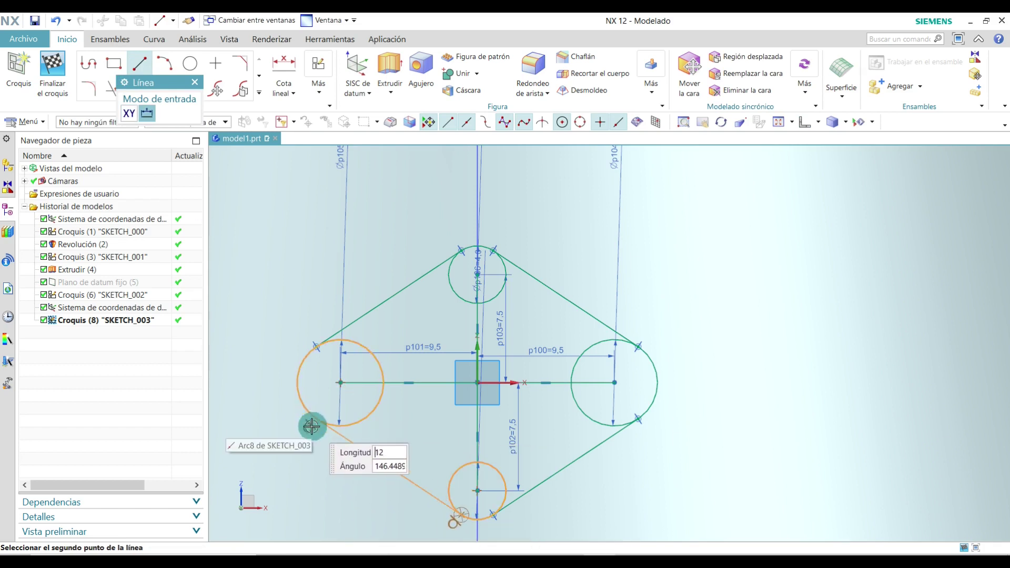
{"action": "left_click", "coordinate": [310, 421]}
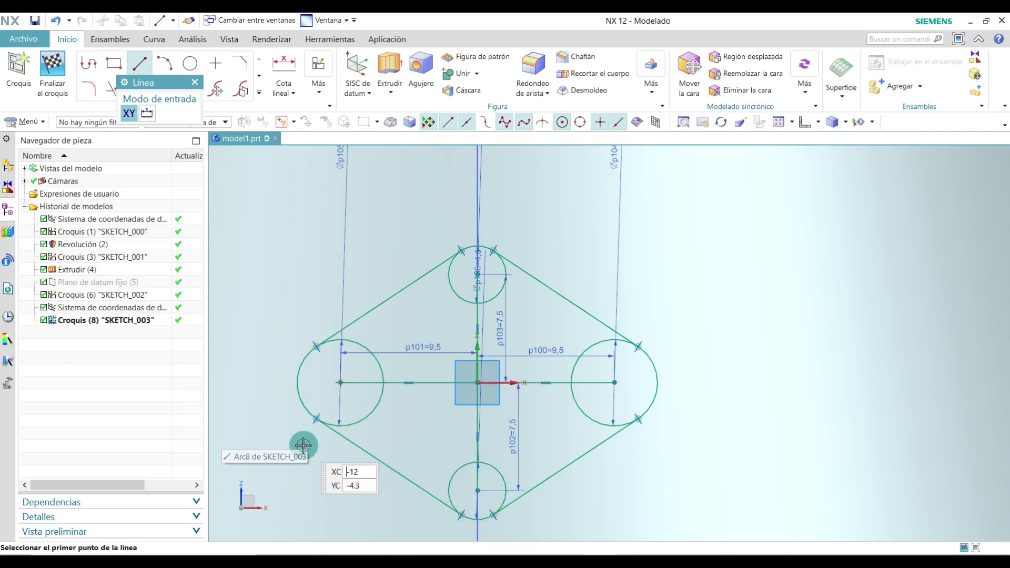
- Trim away the inner arcs of the four circles with Quick Trim, leaving only the rounded diamond outline
{"action": "key", "text": "Escape"}
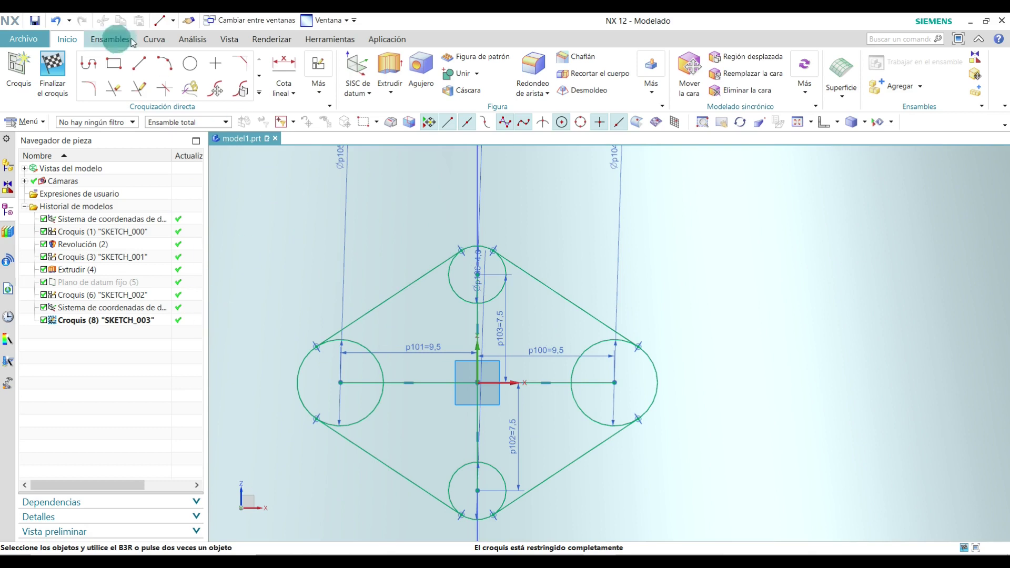
{"action": "left_click", "coordinate": [116, 90]}
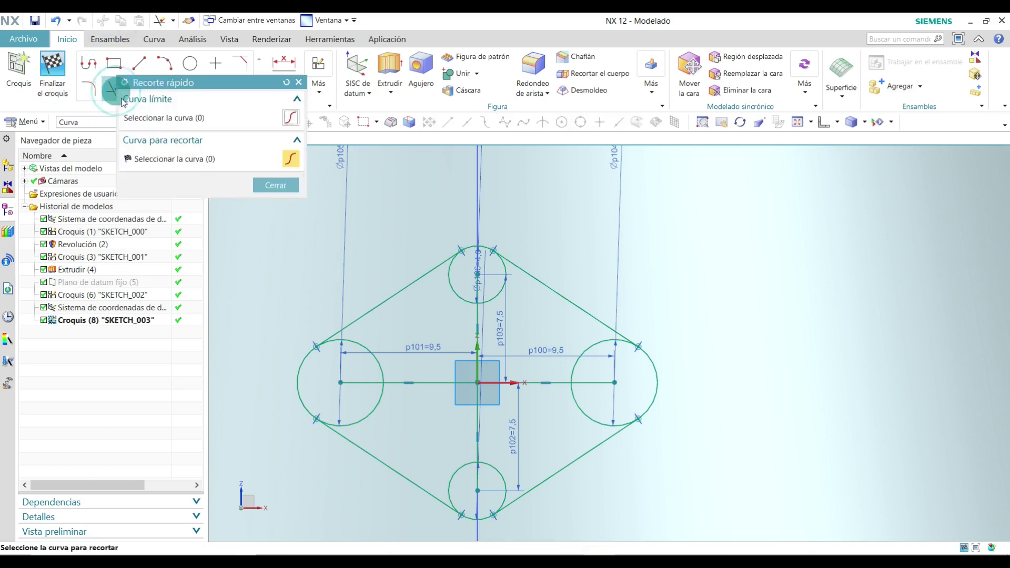
{"action": "left_click", "coordinate": [446, 281]}
{"action": "left_click", "coordinate": [507, 268]}
{"action": "left_click", "coordinate": [582, 413]}
{"action": "left_click", "coordinate": [450, 471]}
{"action": "left_click", "coordinate": [356, 419]}
{"action": "left_click", "coordinate": [363, 345]}
{"action": "key", "text": "Escape"}
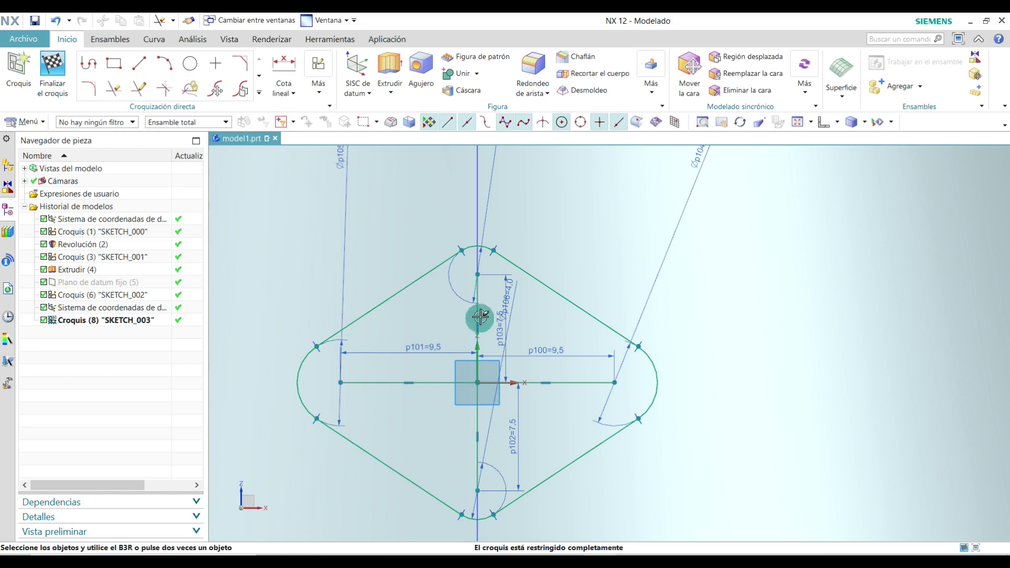
- Delete the two horizontal and two vertical construction lines inside the diamond outline and finish the sketch
{"action": "left_click", "coordinate": [573, 385]}
{"action": "right_click", "coordinate": [574, 384]}
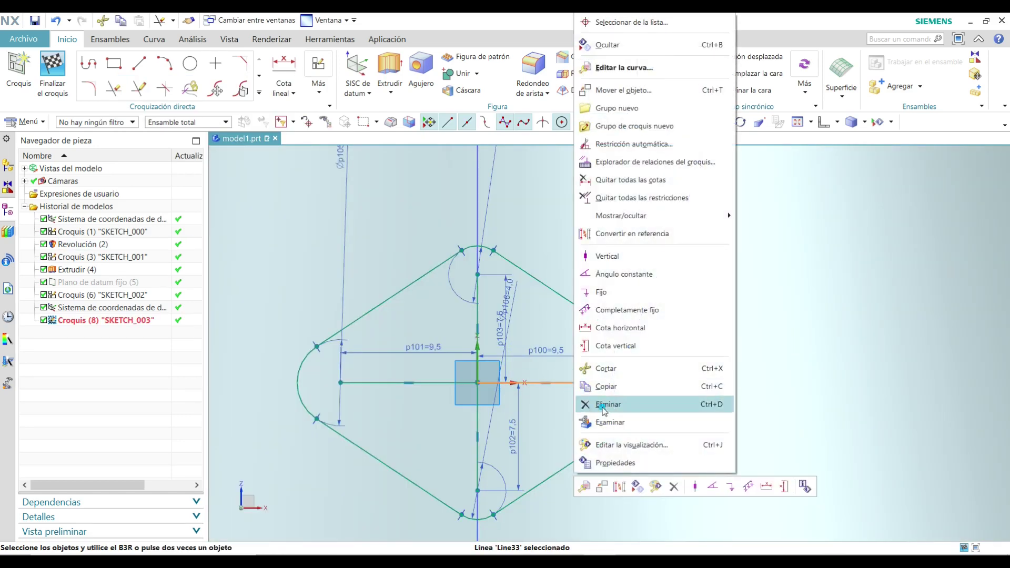
{"action": "left_click", "coordinate": [606, 406]}
{"action": "right_click", "coordinate": [479, 410]}
{"action": "left_click", "coordinate": [518, 421]}
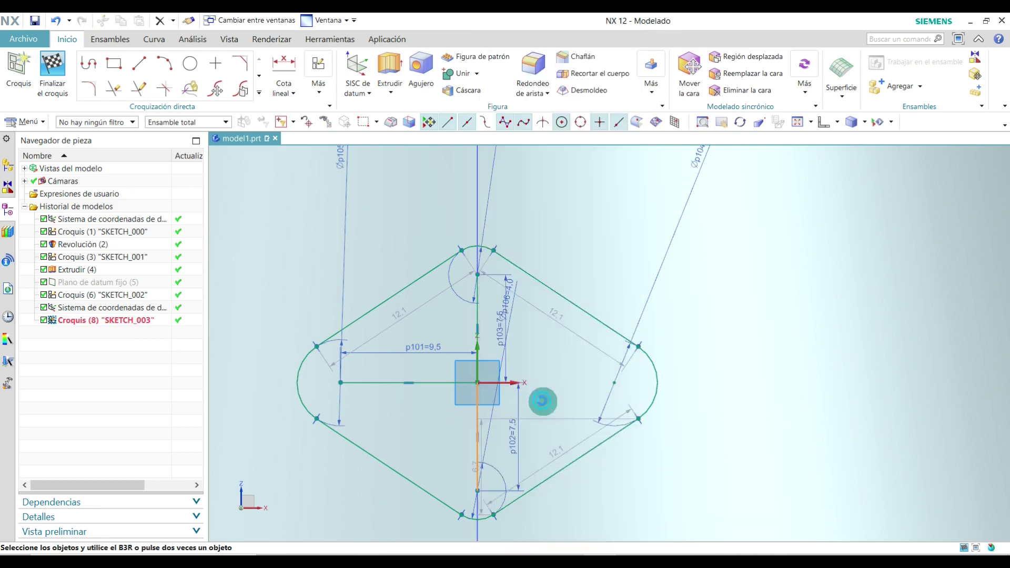
{"action": "left_click", "coordinate": [438, 384]}
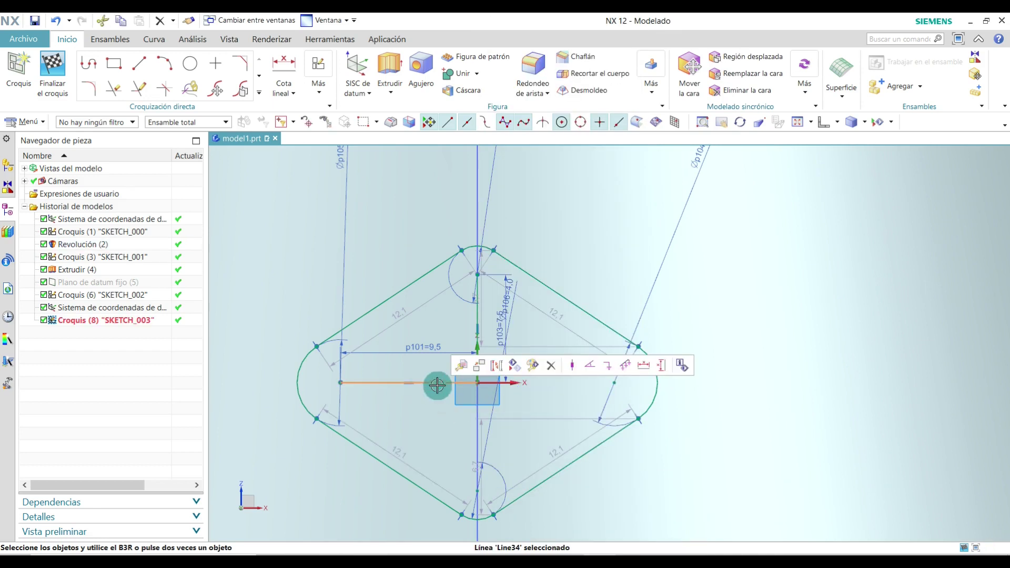
{"action": "key", "text": "Delete"}
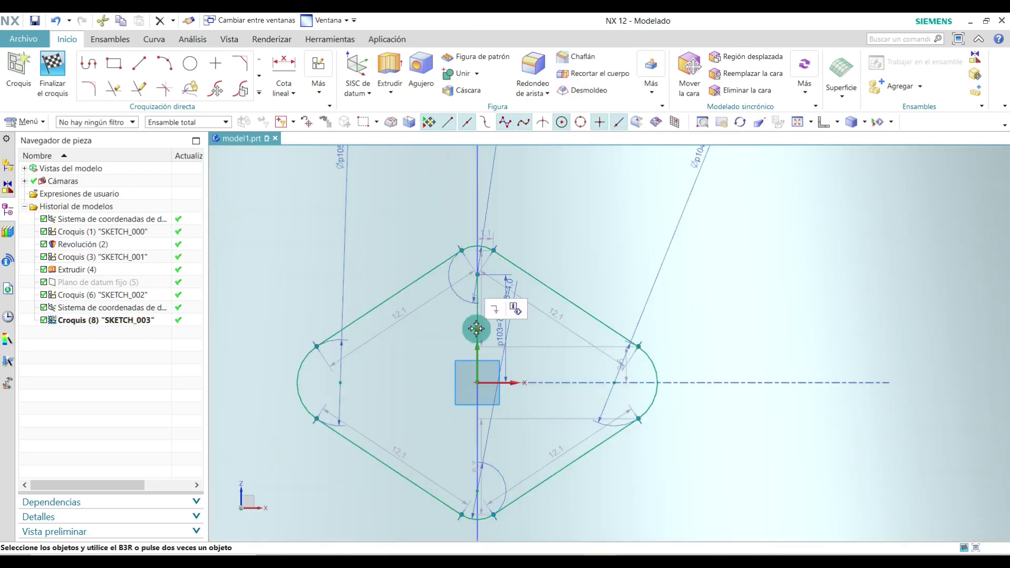
{"action": "key", "text": "Escape"}
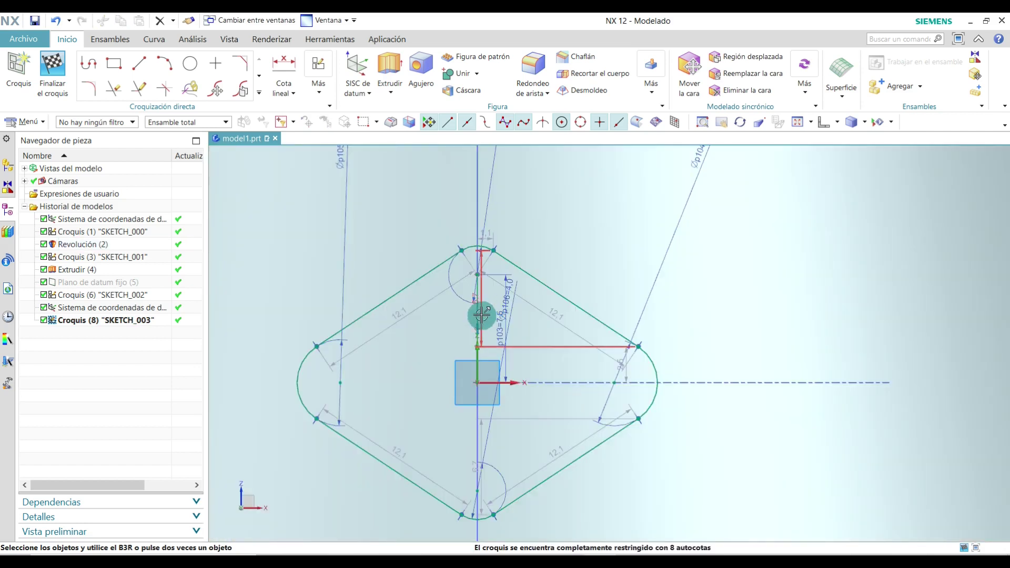
{"action": "left_click", "coordinate": [477, 315]}
{"action": "key", "text": "Delete"}
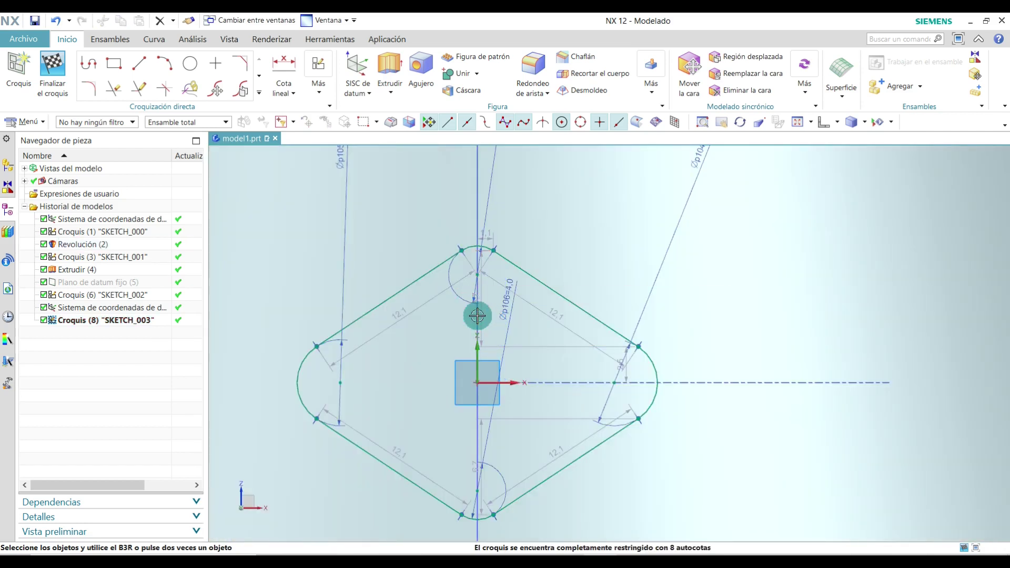
{"action": "scroll", "coordinate": [526, 371], "scroll_direction": "down", "scroll_amount": 3}
{"action": "scroll", "coordinate": [510, 395], "scroll_direction": "up", "scroll_amount": 4}
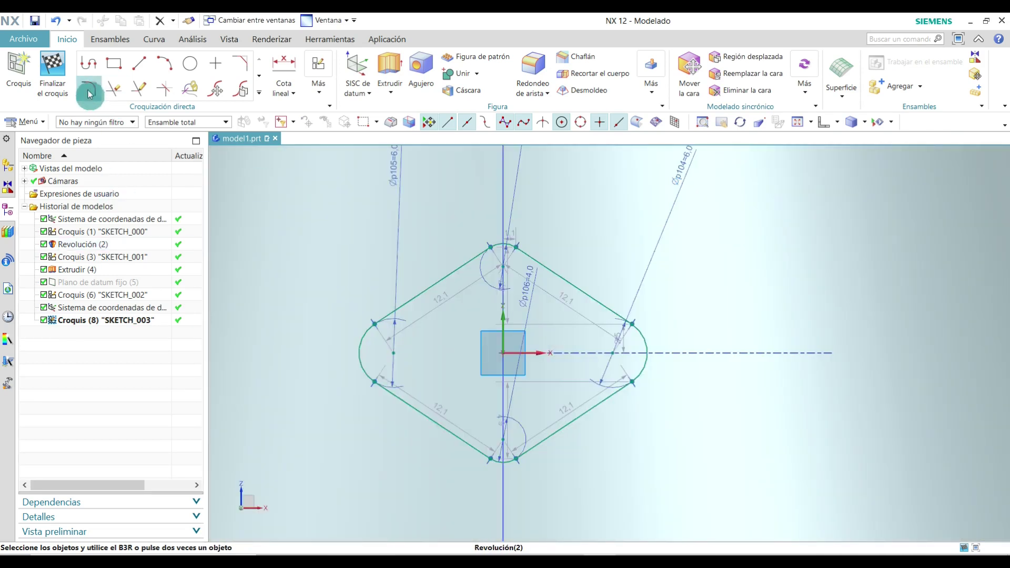
{"action": "left_click", "coordinate": [53, 68]}
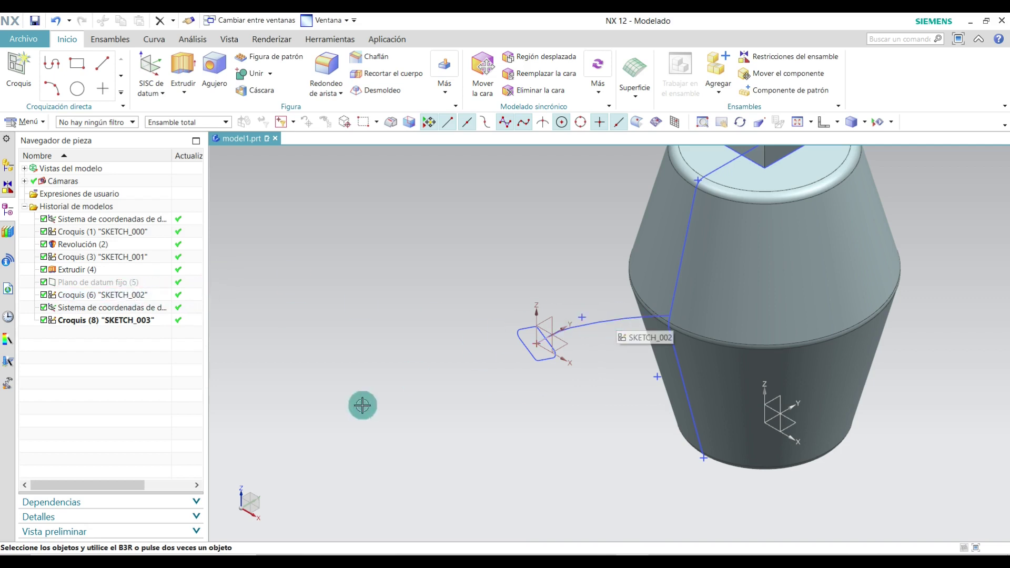
- Start a Swept feature using the closed rounded diamond profile as its section
{"action": "left_click", "coordinate": [634, 86]}
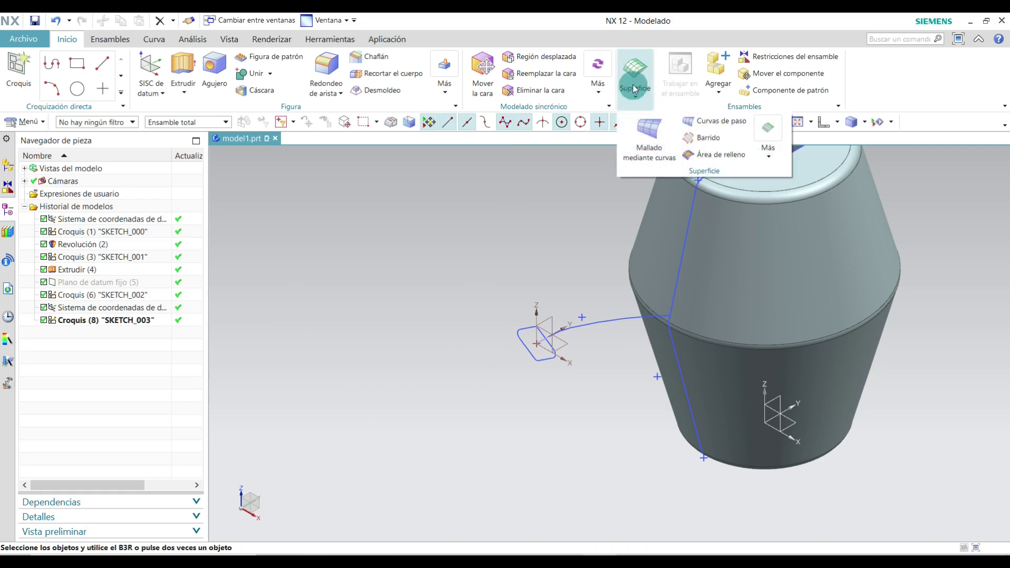
{"action": "left_click", "coordinate": [703, 139]}
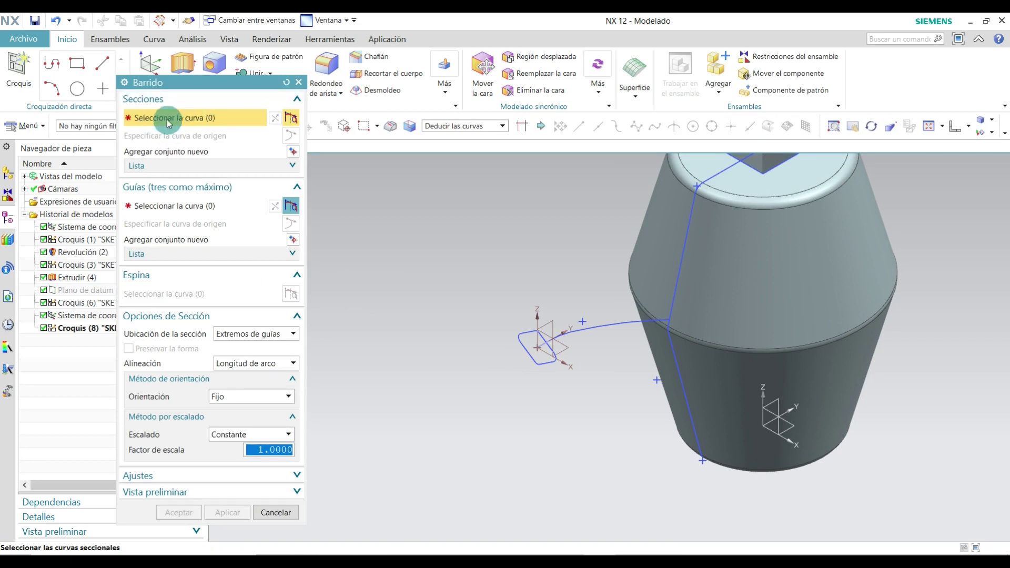
{"action": "left_click", "coordinate": [527, 332]}
{"action": "left_click", "coordinate": [527, 332]}
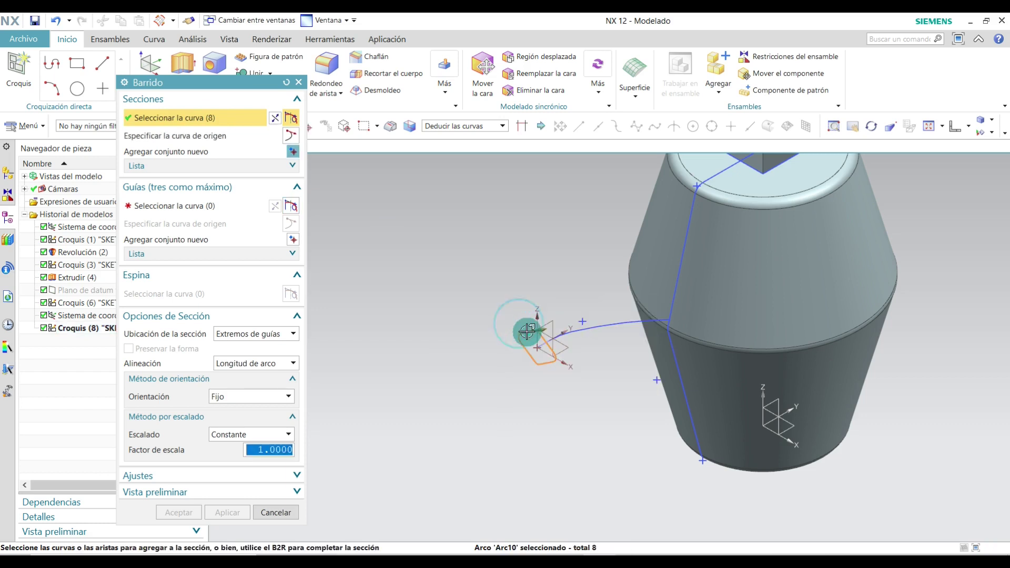
{"action": "scroll", "coordinate": [529, 335], "scroll_direction": "up", "scroll_amount": 3}
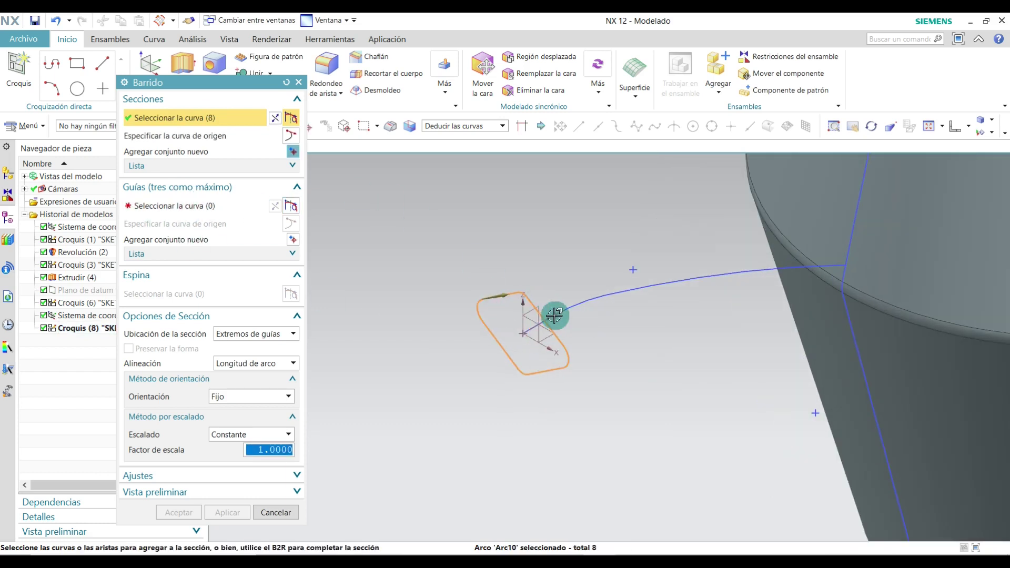
- Use the curved spoke path sketch as the guide of the sweep
{"action": "left_click_drag", "start_coordinate": [214, 84], "coordinate": [770, 69]}
{"action": "left_click", "coordinate": [697, 241]}
{"action": "left_click", "coordinate": [740, 194]}
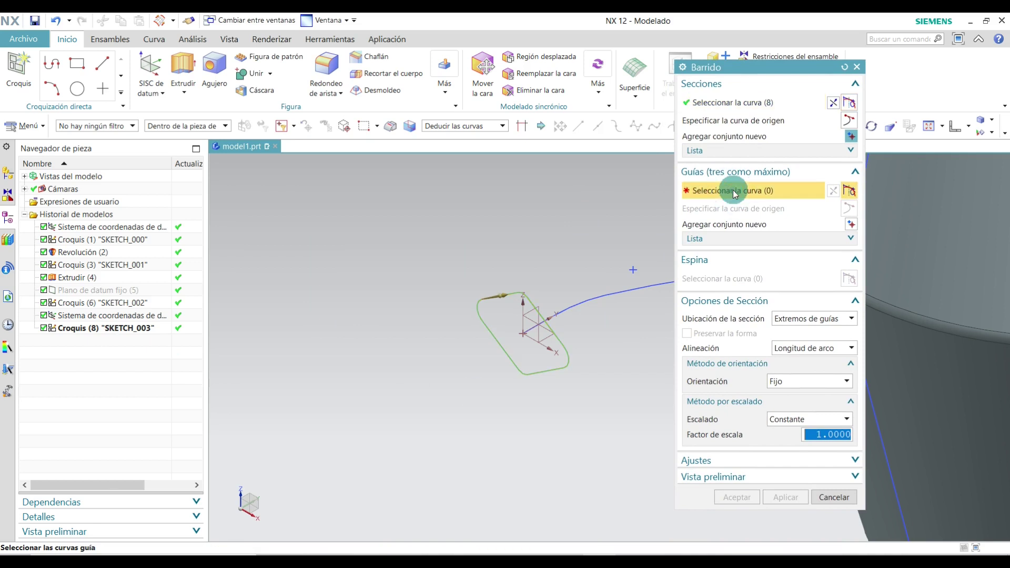
{"action": "left_click", "coordinate": [549, 322]}
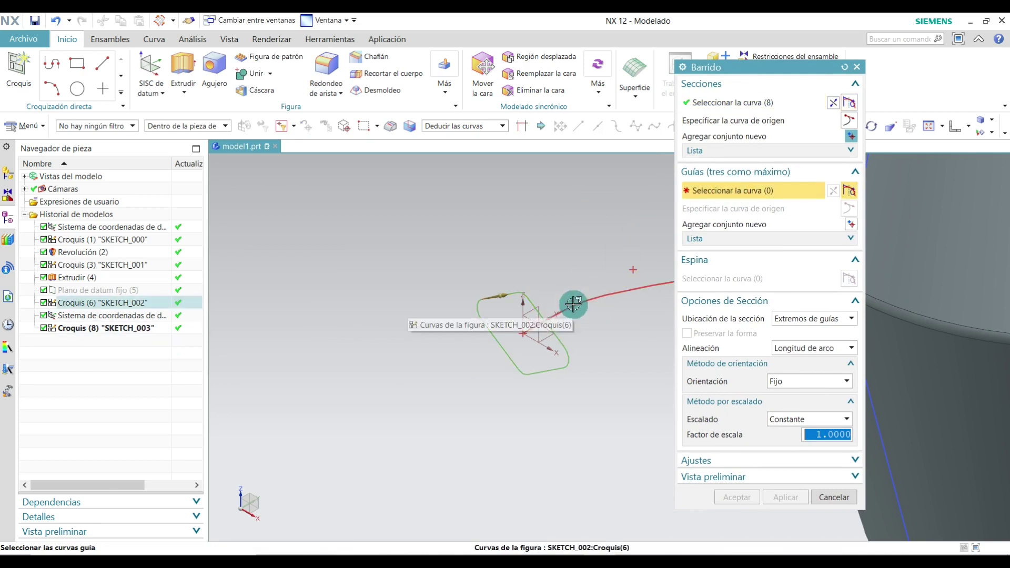
{"action": "left_click", "coordinate": [740, 135]}
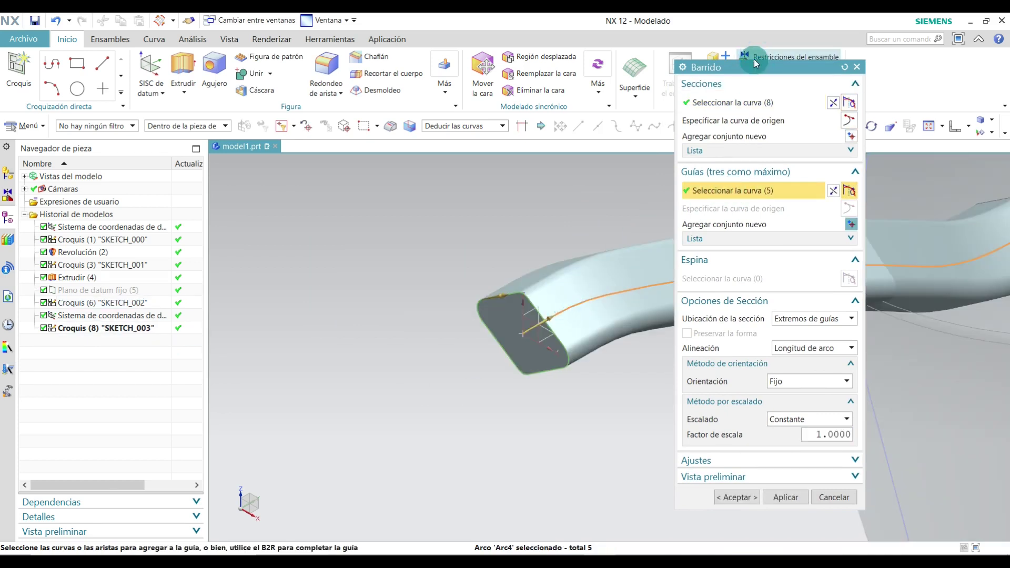
- Check the spoke preview along its path and at the revolved body, and create the sweep with fixed orientation and constant scale 1
{"action": "left_click_drag", "start_coordinate": [772, 67], "coordinate": [296, 92]}
{"action": "scroll", "coordinate": [432, 306], "scroll_direction": "down", "scroll_amount": 5}
{"action": "middle_click_drag", "start_coordinate": [491, 305], "coordinate": [568, 274]}
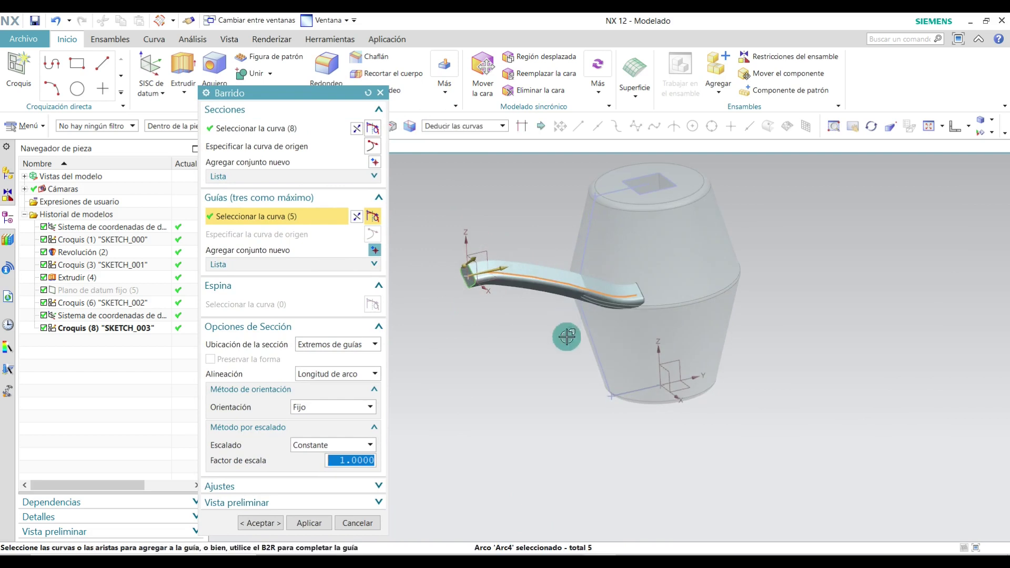
{"action": "scroll", "coordinate": [624, 375], "scroll_direction": "up", "scroll_amount": 4}
{"action": "scroll", "coordinate": [620, 371], "scroll_direction": "down", "scroll_amount": 4}
{"action": "middle_click_drag", "start_coordinate": [625, 351], "coordinate": [562, 319]}
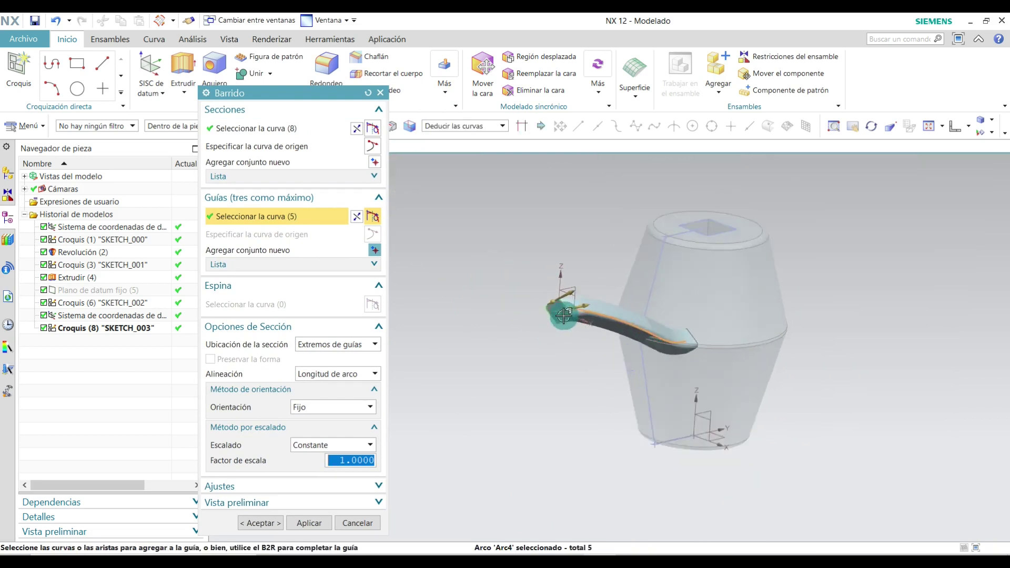
{"action": "scroll", "coordinate": [563, 319], "scroll_direction": "up", "scroll_amount": 5}
{"action": "scroll", "coordinate": [591, 332], "scroll_direction": "down", "scroll_amount": 3}
{"action": "scroll", "coordinate": [639, 333], "scroll_direction": "up", "scroll_amount": 3}
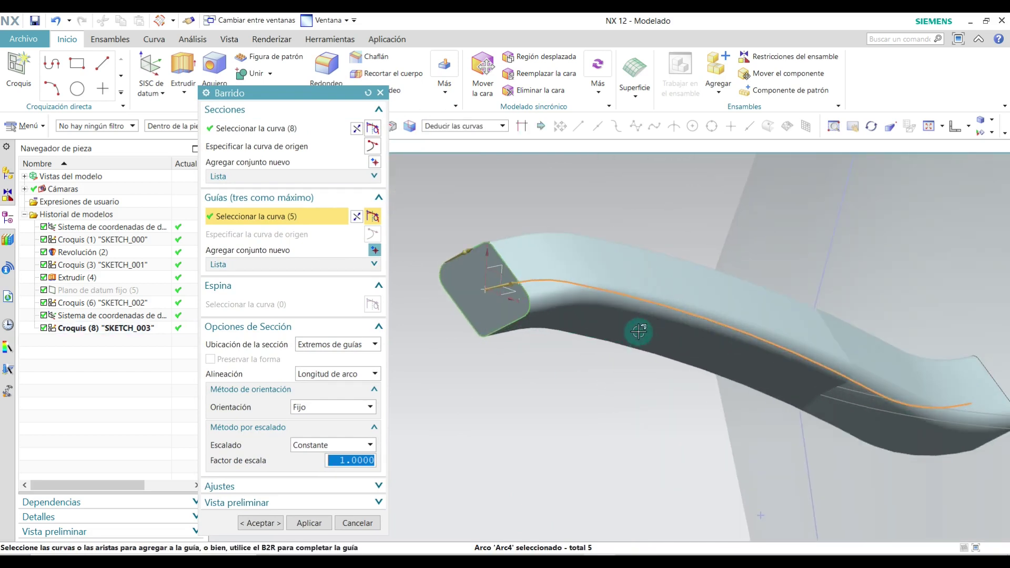
{"action": "scroll", "coordinate": [691, 321], "scroll_direction": "down", "scroll_amount": 3}
{"action": "middle_click_drag", "start_coordinate": [758, 342], "coordinate": [724, 347]}
{"action": "scroll", "coordinate": [711, 327], "scroll_direction": "down", "scroll_amount": 5}
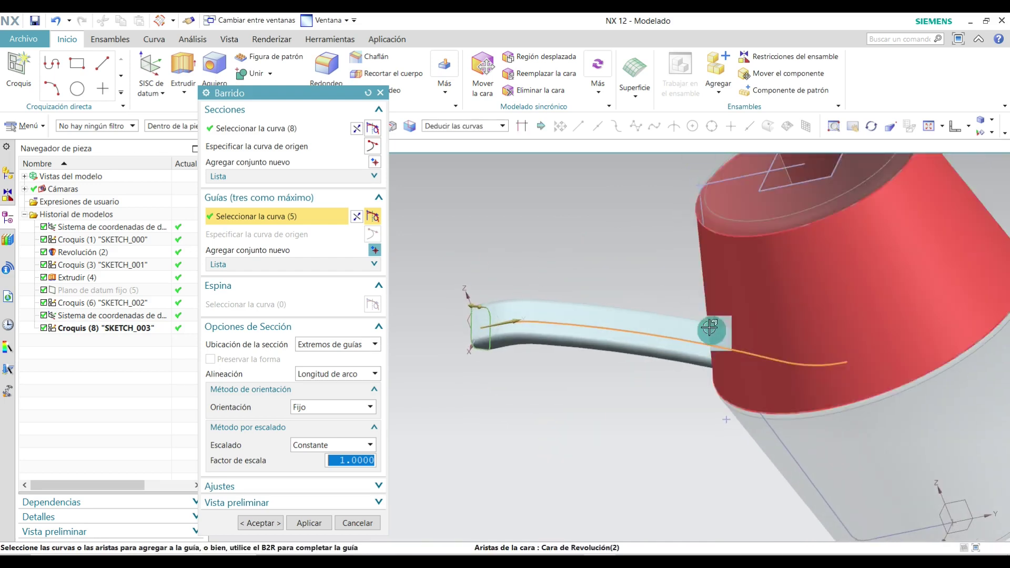
{"action": "left_click", "coordinate": [258, 522]}
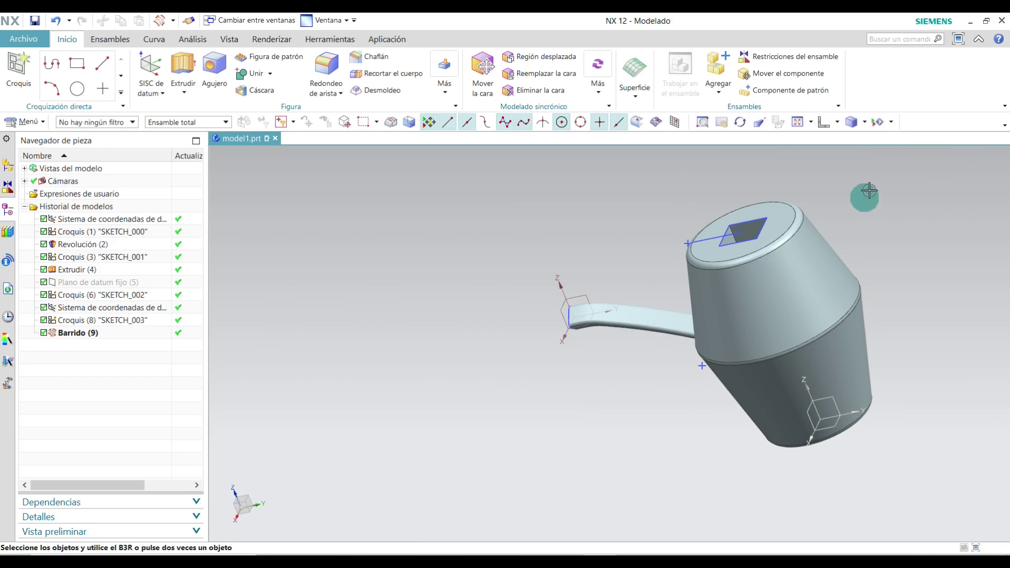
- View the model isometrically, consult the three-spoke layout in the reference drawing, and switch back to NX
{"action": "left_click", "coordinate": [837, 122]}
{"action": "left_click", "coordinate": [861, 141]}
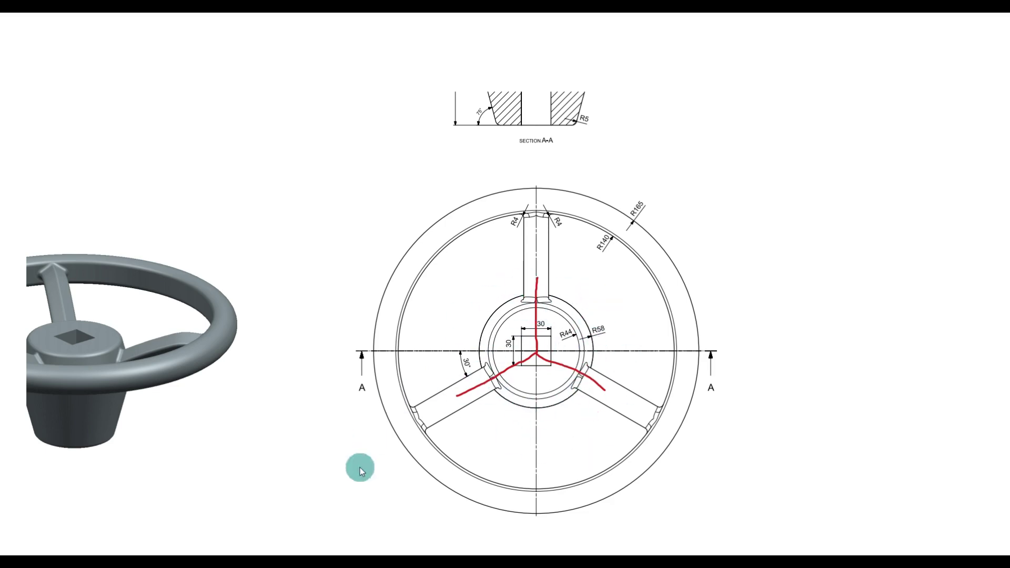
{"action": "key", "text": "alt+Tab"}
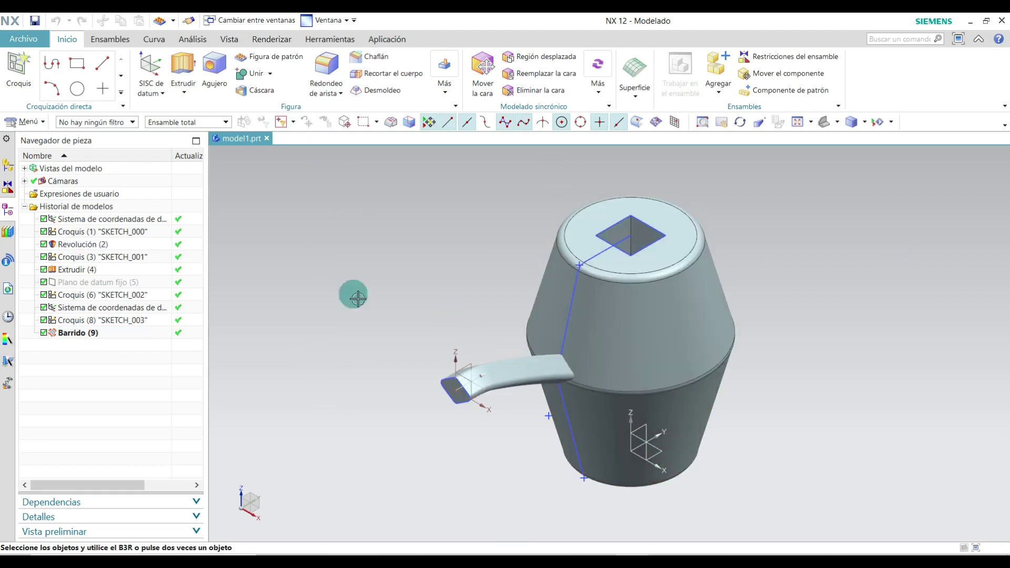
- Start a Pattern Feature of the swept spoke with a circular layout
{"action": "left_click", "coordinate": [270, 58]}
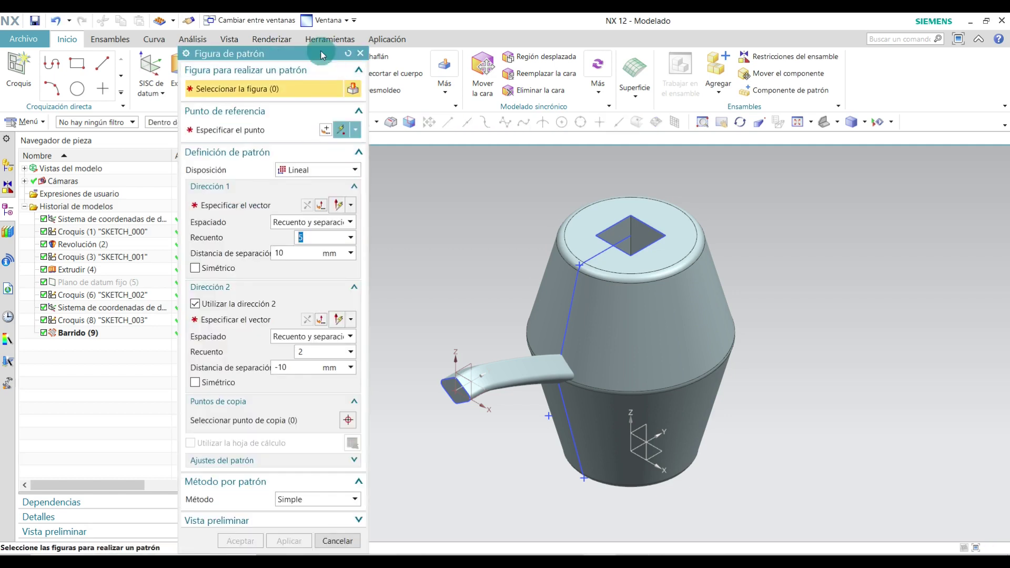
{"action": "left_click_drag", "start_coordinate": [323, 54], "coordinate": [305, 47]}
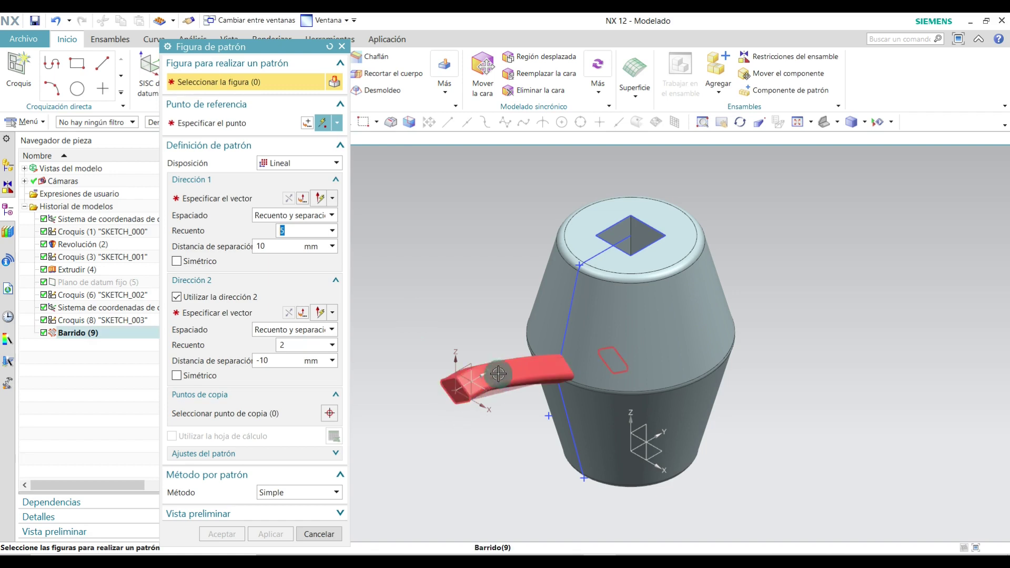
{"action": "left_click", "coordinate": [523, 373]}
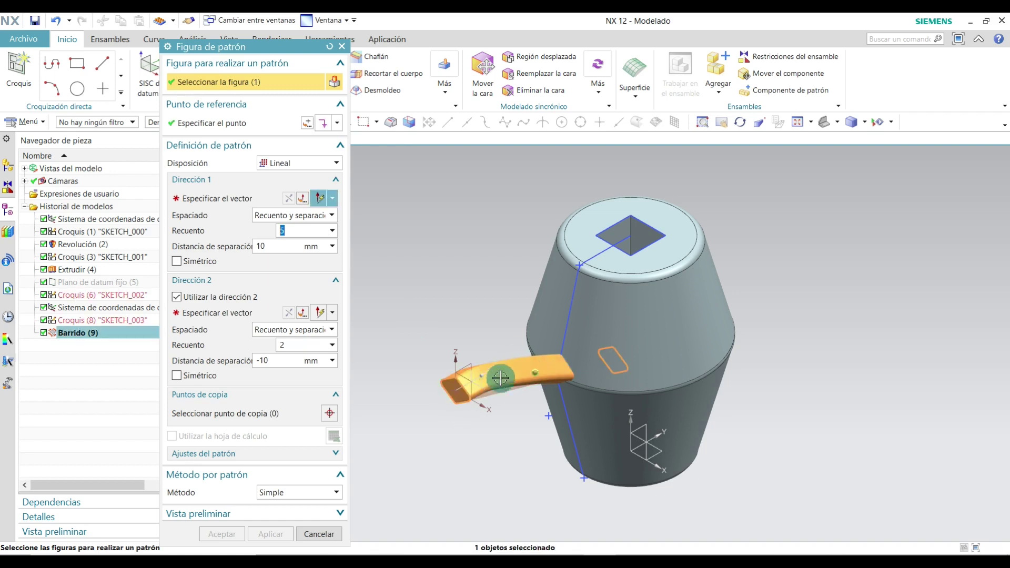
{"action": "left_click", "coordinate": [305, 163]}
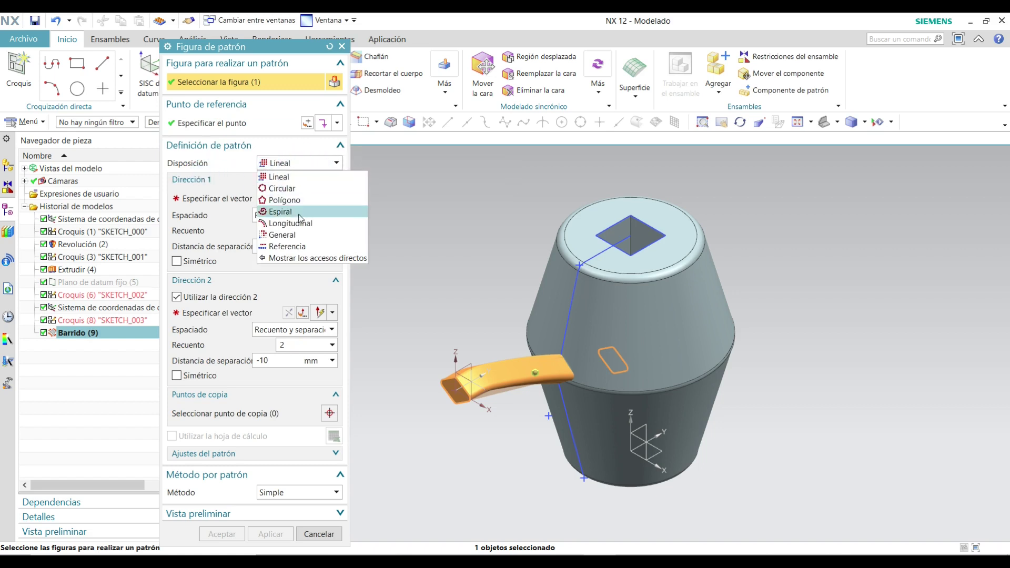
{"action": "left_click", "coordinate": [292, 188]}
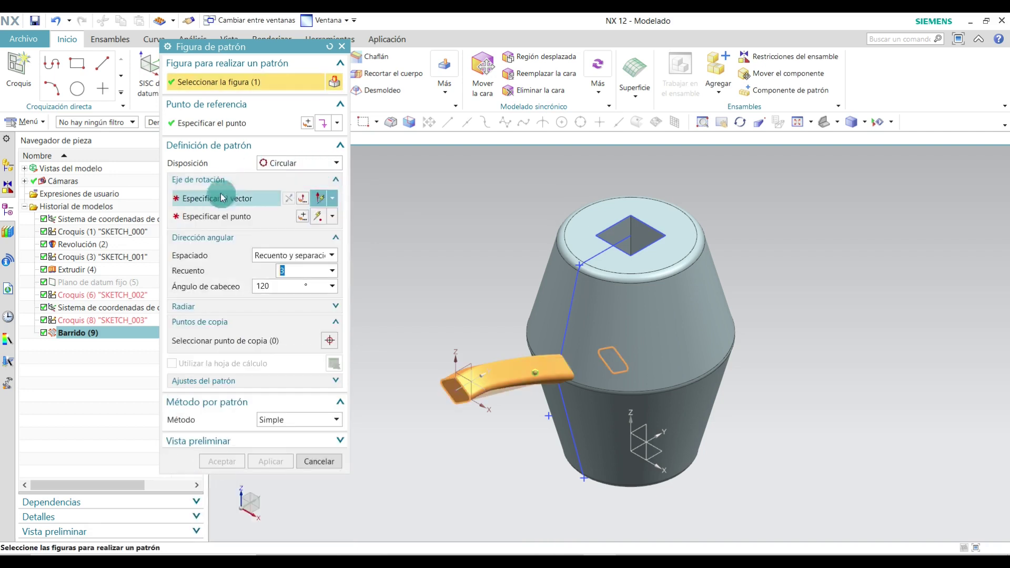
- Define the pattern's rotation axis with the vertical Z vector through the origin of the hub's datum coordinate system
{"action": "left_click", "coordinate": [200, 198]}
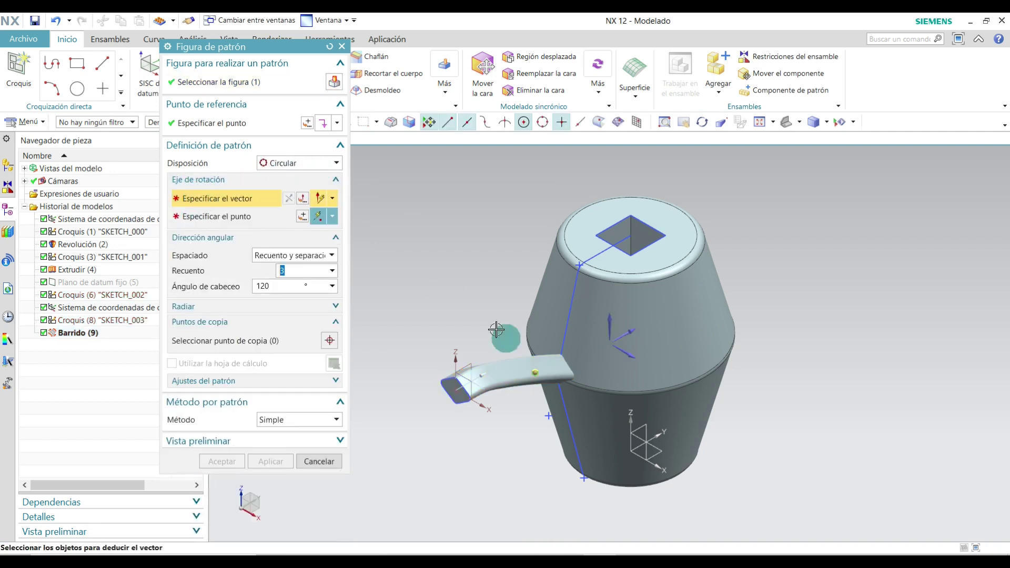
{"action": "left_click", "coordinate": [609, 316]}
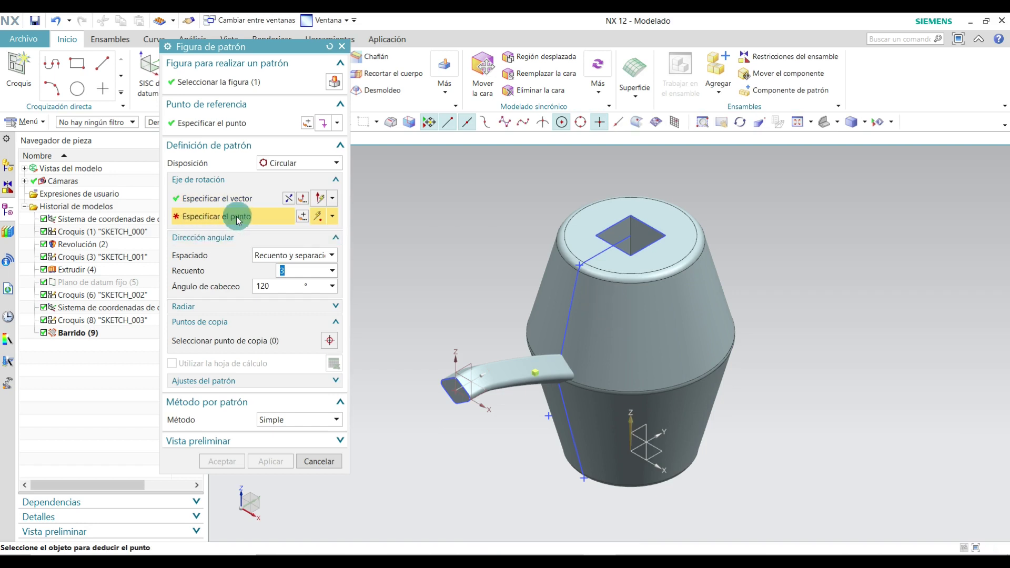
{"action": "left_click", "coordinate": [632, 452]}
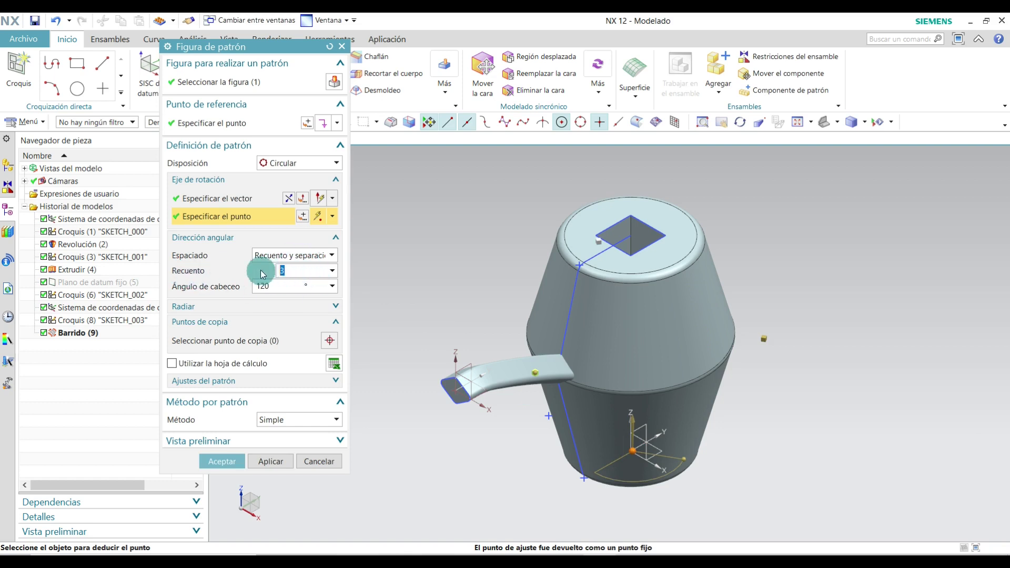
- Create the circular spoke pattern with a count of 3 and a 120° pitch angle
{"action": "middle_click_drag", "start_coordinate": [751, 357], "coordinate": [659, 262]}
{"action": "left_click", "coordinate": [592, 190]}
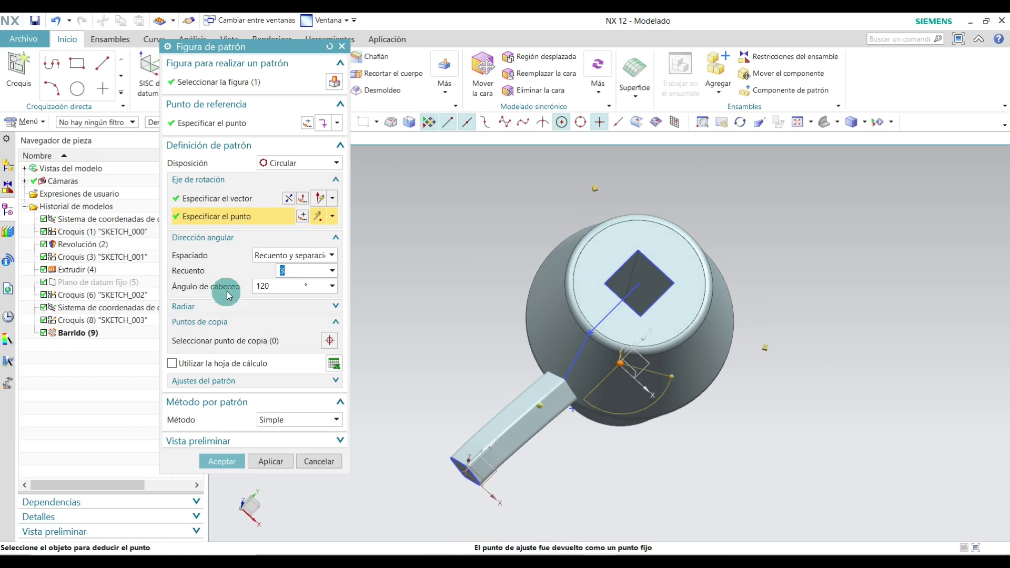
{"action": "key", "text": "Tab"}
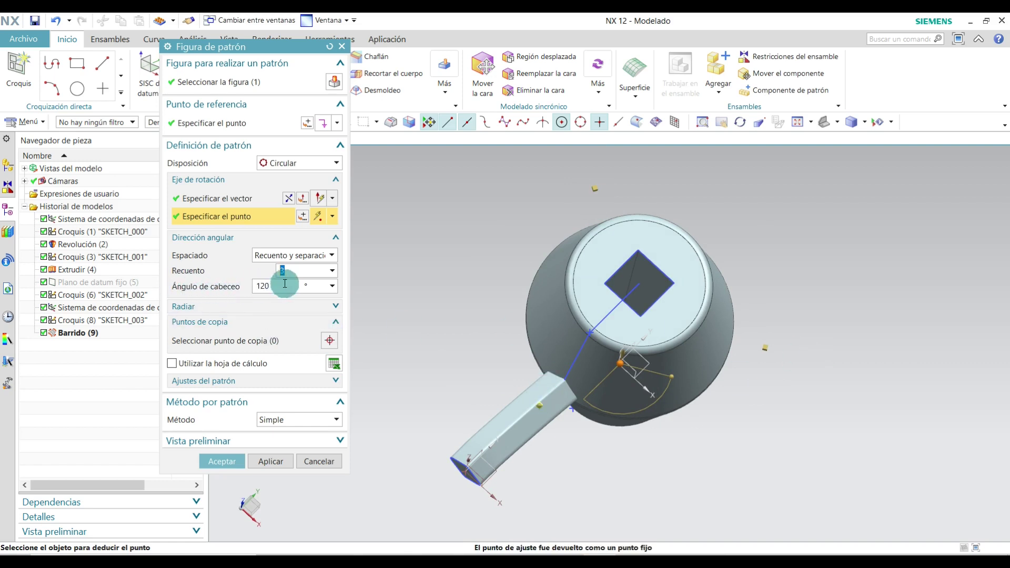
{"action": "middle_click_drag", "start_coordinate": [691, 446], "coordinate": [688, 421]}
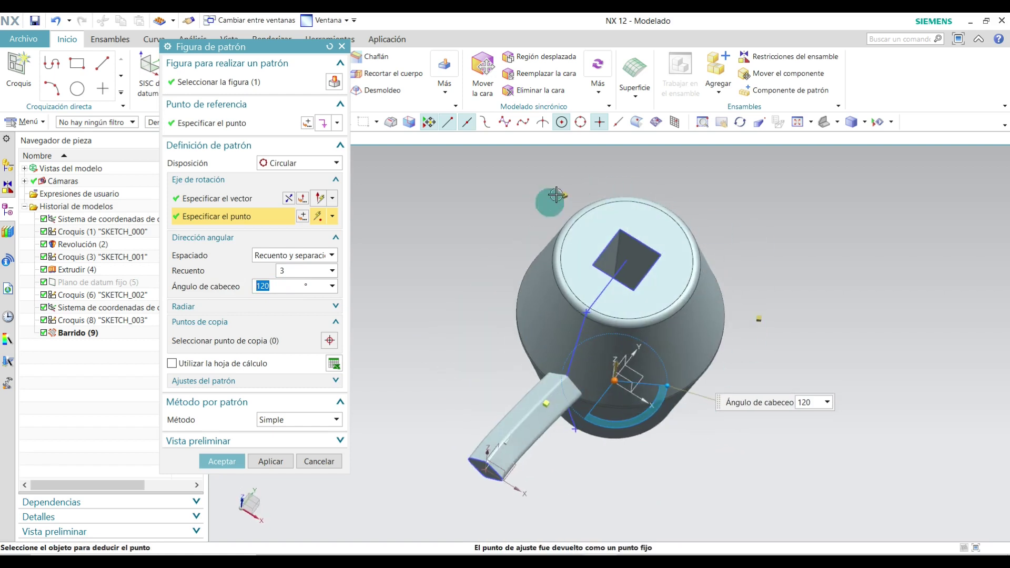
{"action": "middle_click_drag", "start_coordinate": [379, 311], "coordinate": [380, 305]}
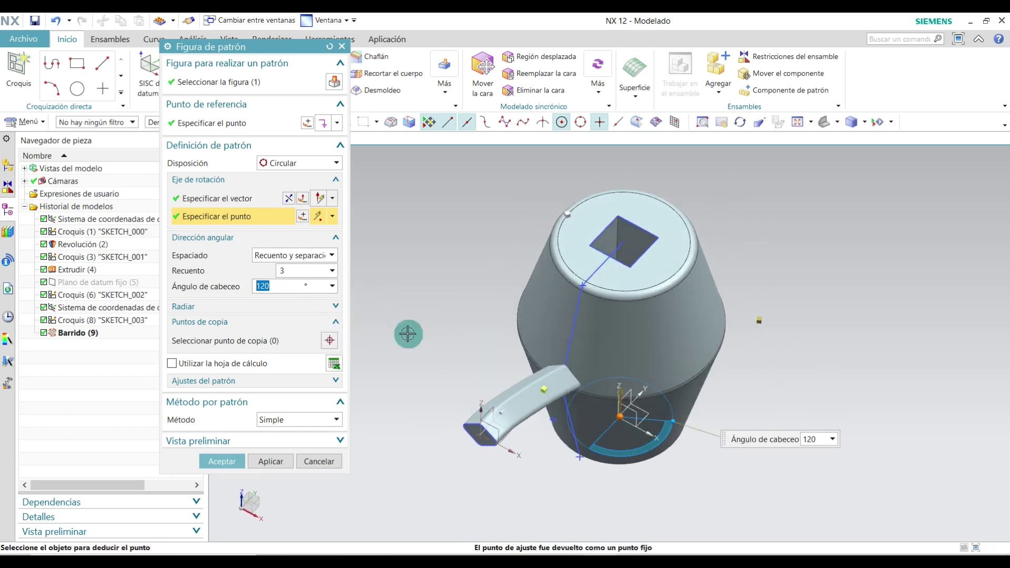
{"action": "left_click", "coordinate": [225, 462]}
- Inspect the patterned spokes from isometric and other angles, and examine the rim cross-section dimensions in section A-A of the reference drawing
{"action": "left_click", "coordinate": [853, 124]}
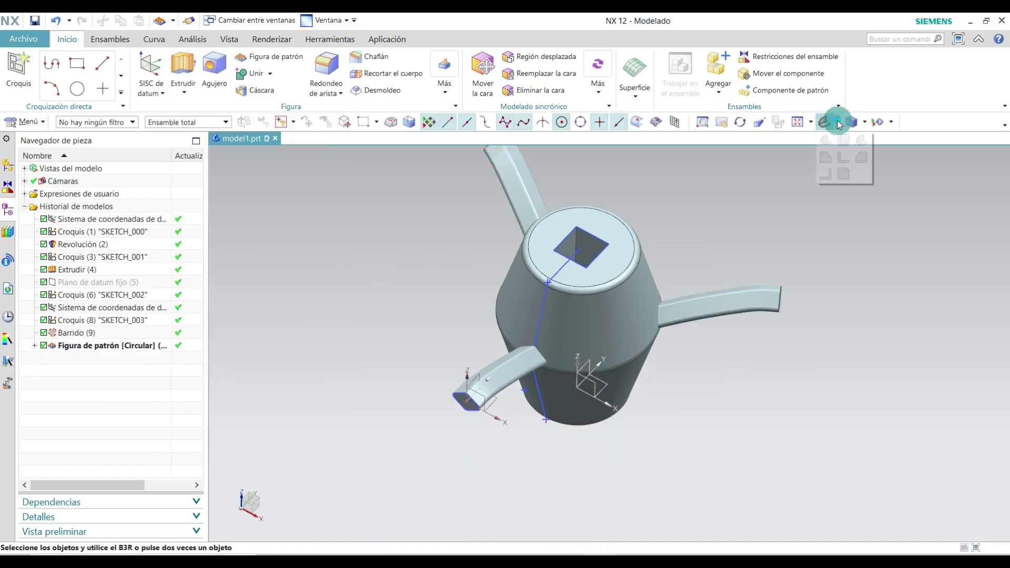
{"action": "left_click", "coordinate": [859, 140]}
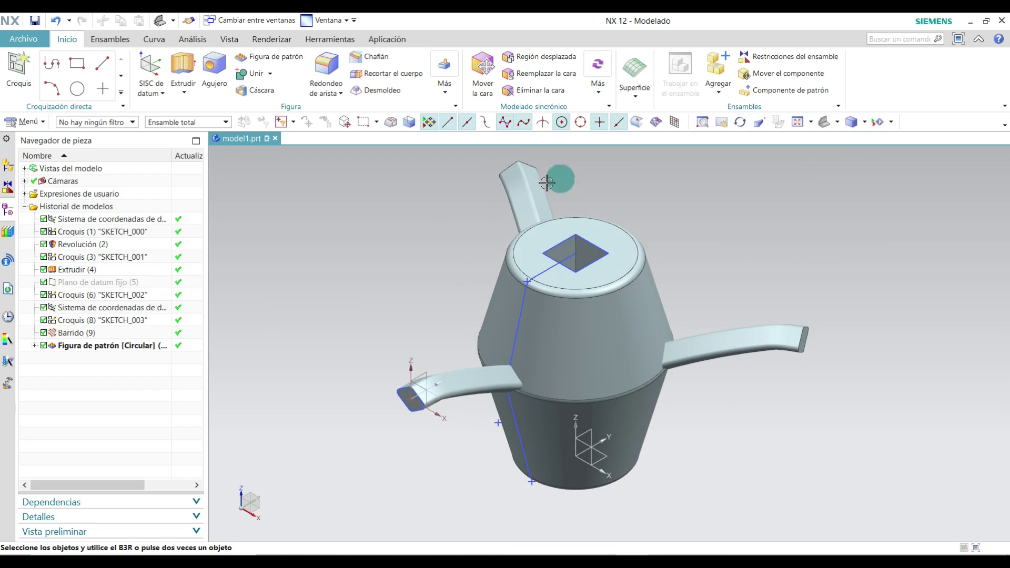
{"action": "middle_click_drag", "start_coordinate": [661, 208], "coordinate": [689, 217]}
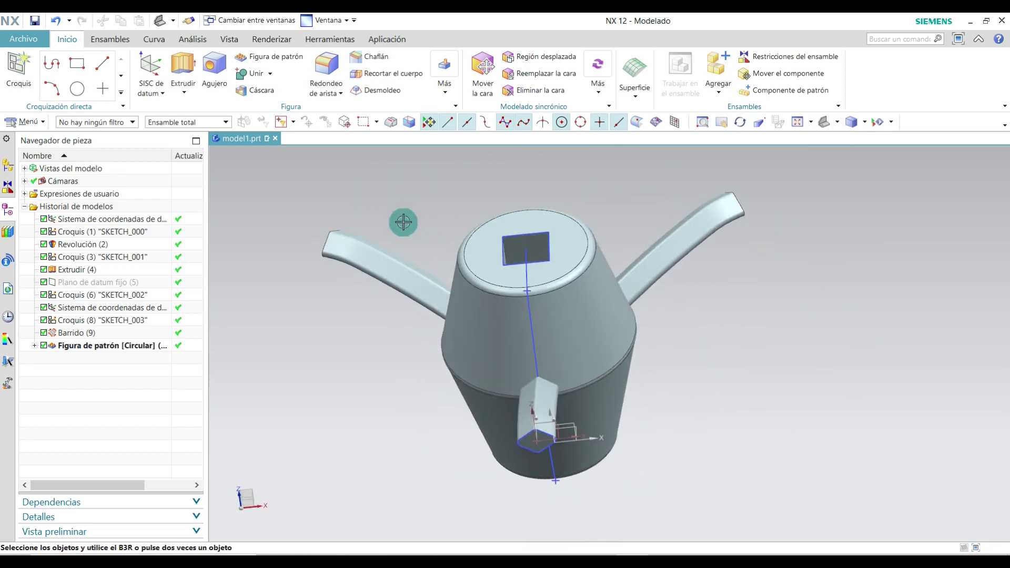
{"action": "middle_click_drag", "start_coordinate": [751, 277], "coordinate": [730, 252]}
{"action": "mouse_move", "coordinate": [714, 363]}
{"action": "middle_mouse_down"}
{"action": "mouse_move", "coordinate": [760, 387]}
{"action": "mouse_move", "coordinate": [806, 393]}
{"action": "mouse_move", "coordinate": [763, 379]}
{"action": "mouse_move", "coordinate": [713, 330]}
{"action": "mouse_move", "coordinate": [694, 367]}
{"action": "middle_mouse_up"}
{"action": "right_click_drag", "start_coordinate": [846, 146], "coordinate": [861, 140]}
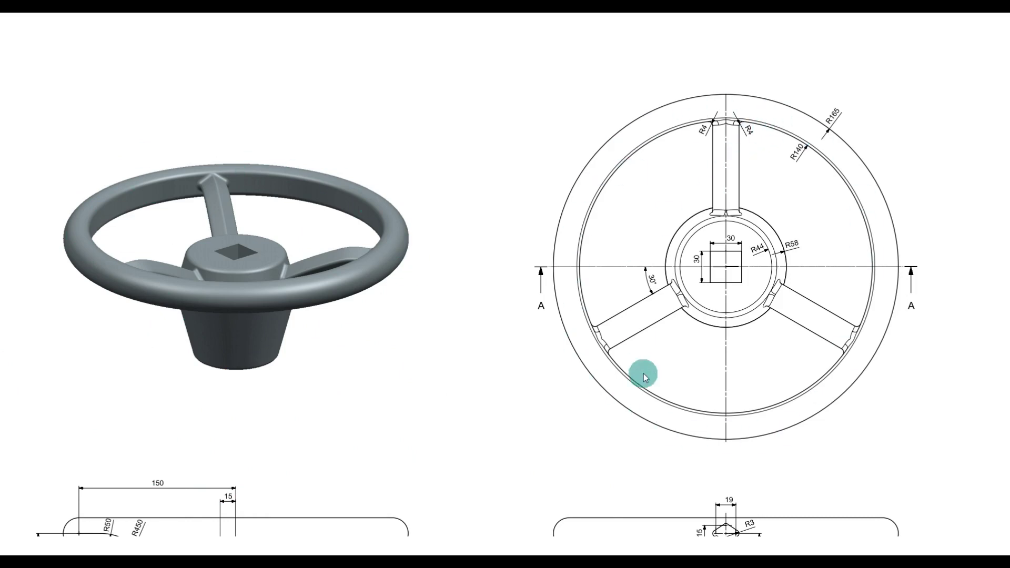
{"action": "scroll", "coordinate": [644, 373], "scroll_direction": "up", "scroll_amount": 5}
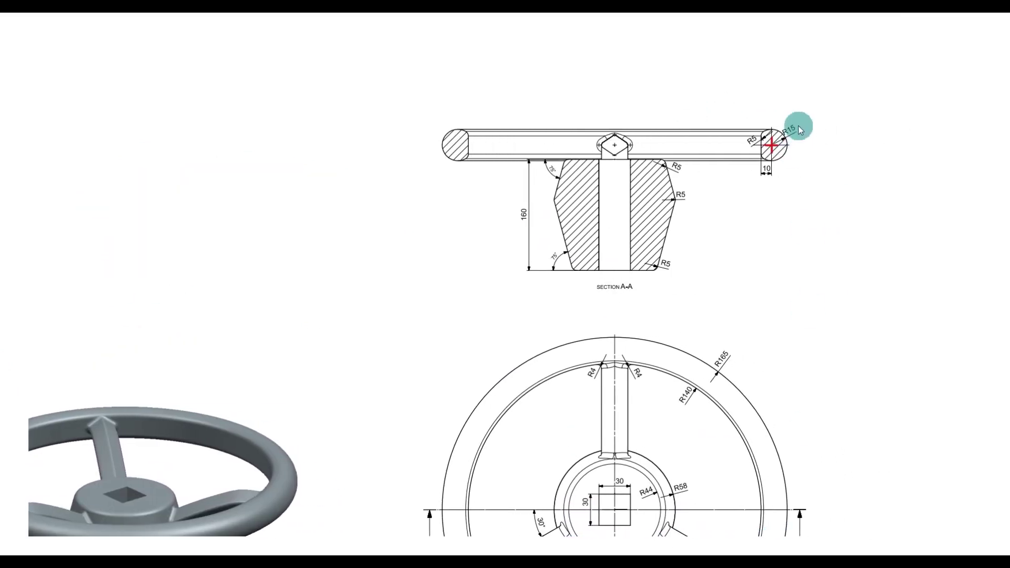
{"action": "scroll", "coordinate": [792, 122], "scroll_direction": "up", "scroll_amount": 5, "text": "ctrl"}
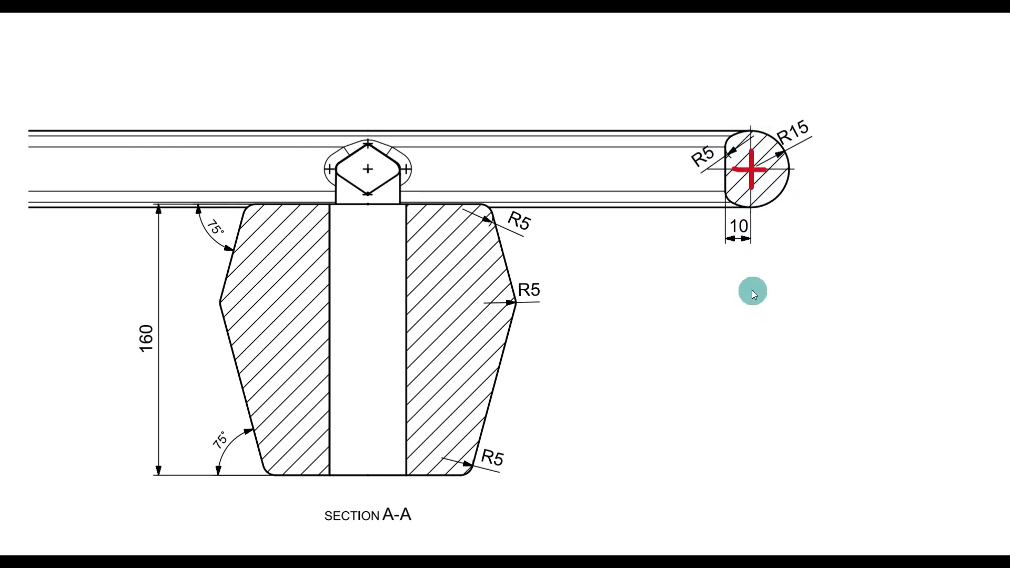
{"action": "key", "text": "Right"}
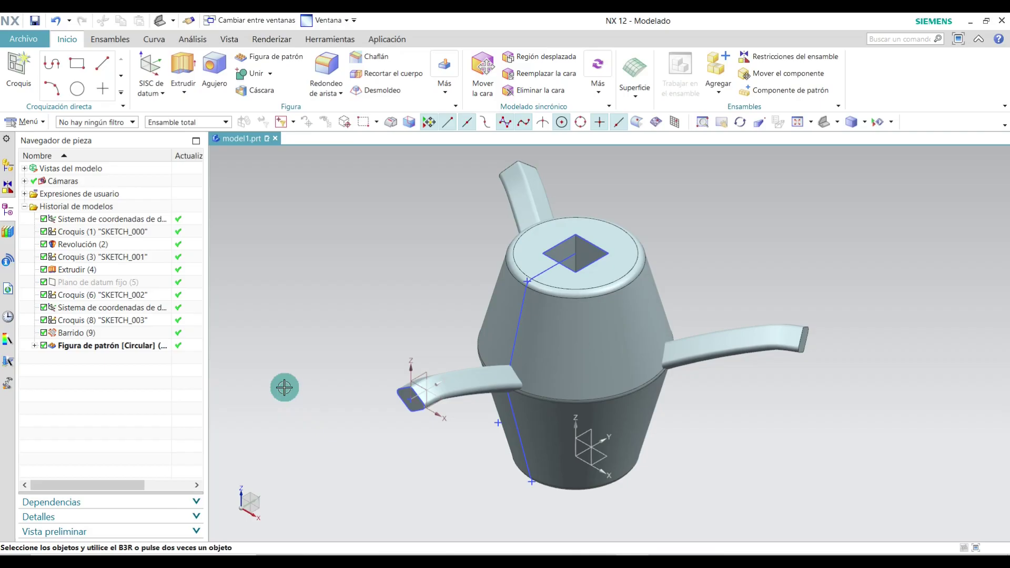
- Start a sketch on the YZ plane of the datum coordinate system at the original spoke's outer end
{"action": "left_click", "coordinate": [18, 76]}
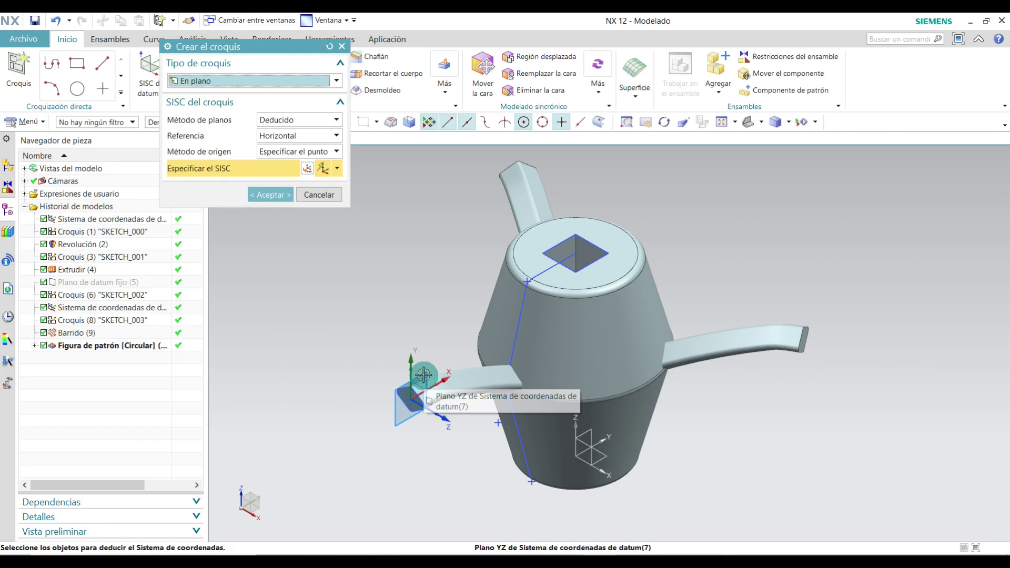
{"action": "left_click", "coordinate": [424, 375]}
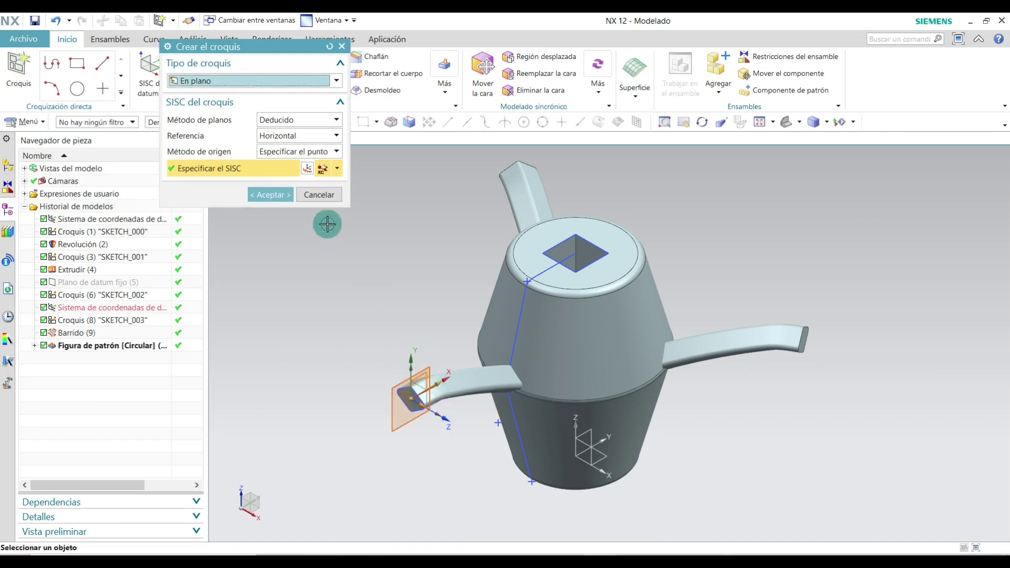
{"action": "left_click", "coordinate": [270, 195]}
{"action": "scroll", "coordinate": [668, 354], "scroll_direction": "up", "scroll_amount": 4}
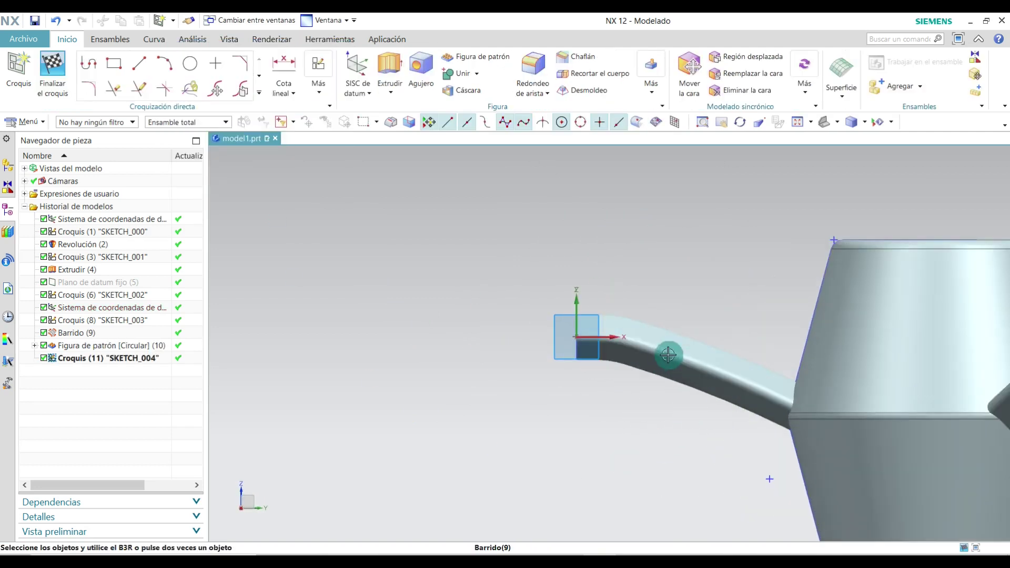
- Sketch a 30 mm diameter circle centred on the datum origin at the spoke end and reposition its dimension
{"action": "left_click", "coordinate": [191, 65]}
{"action": "left_click", "coordinate": [527, 327]}
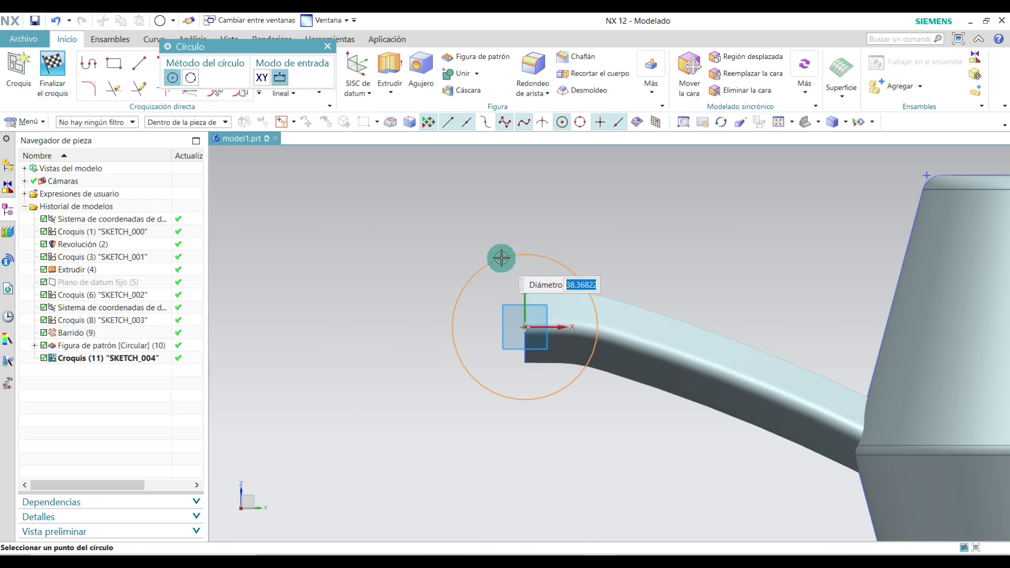
{"action": "left_click", "coordinate": [501, 258]}
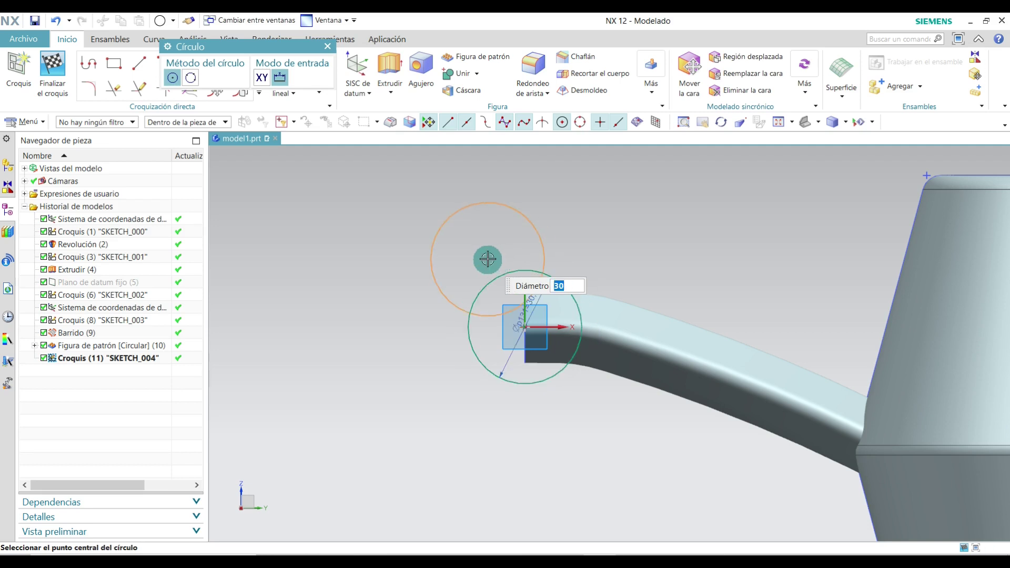
{"action": "scroll", "coordinate": [571, 406], "scroll_direction": "up", "scroll_amount": 5}
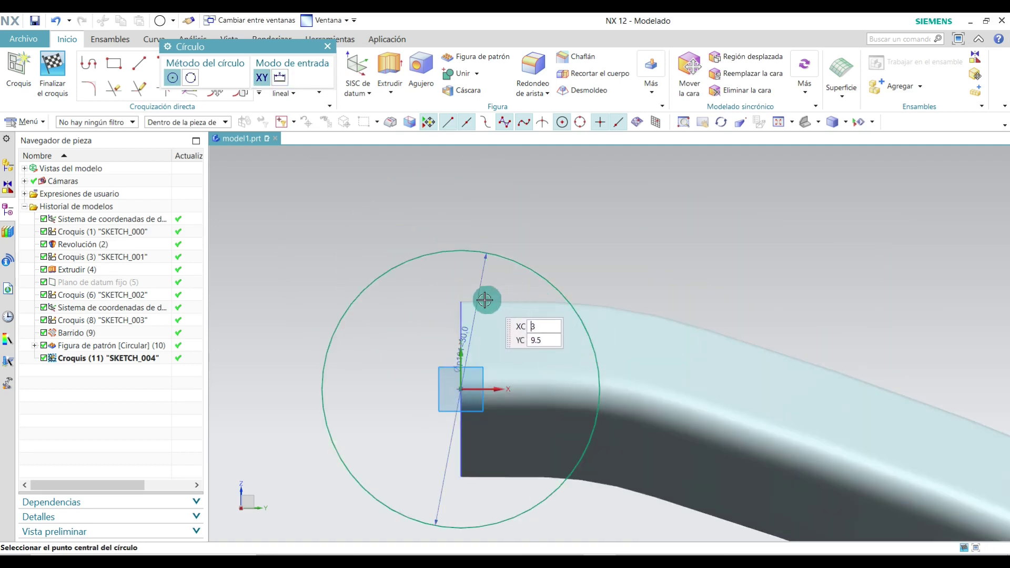
{"action": "key", "text": "Escape"}
{"action": "left_click_drag", "start_coordinate": [466, 294], "coordinate": [437, 305]}
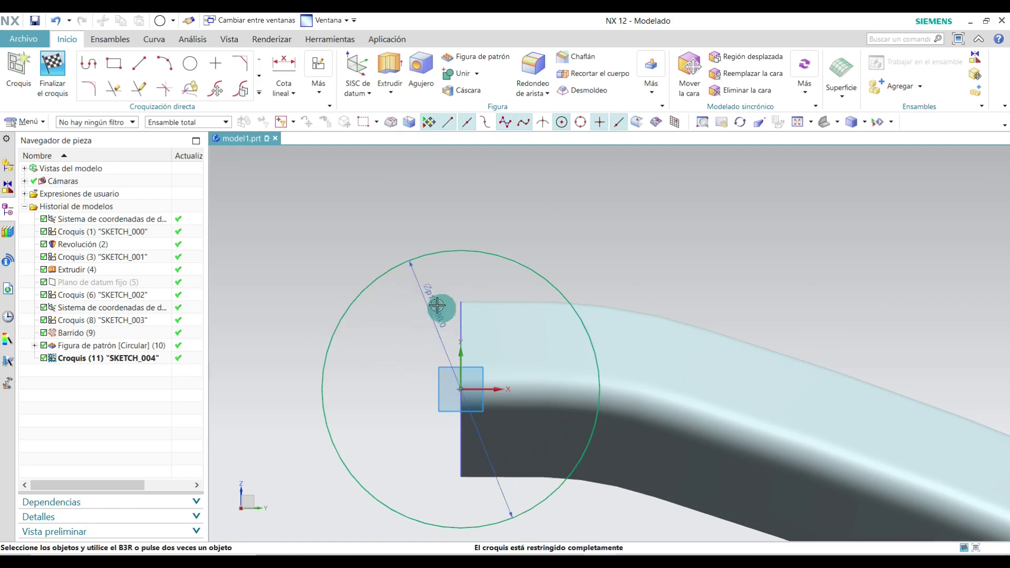
- Sketch a vertical line about 21 mm long upward from the circle's centre and a short horizontal line from its upper end toward the hub
{"action": "left_click", "coordinate": [134, 69]}
{"action": "left_click", "coordinate": [461, 389]}
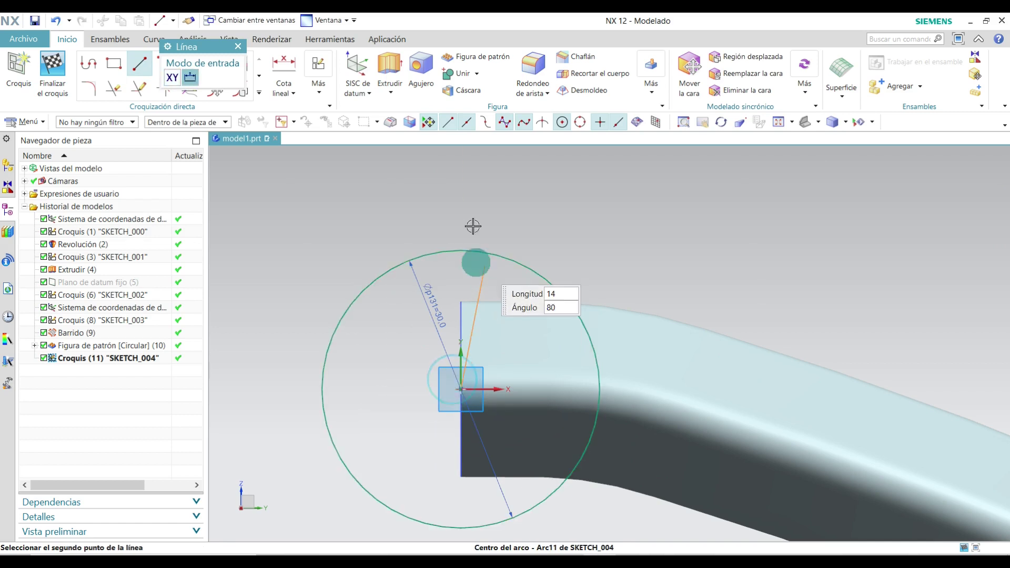
{"action": "left_click", "coordinate": [462, 196]}
{"action": "left_click", "coordinate": [462, 196]}
{"action": "left_click", "coordinate": [536, 196]}
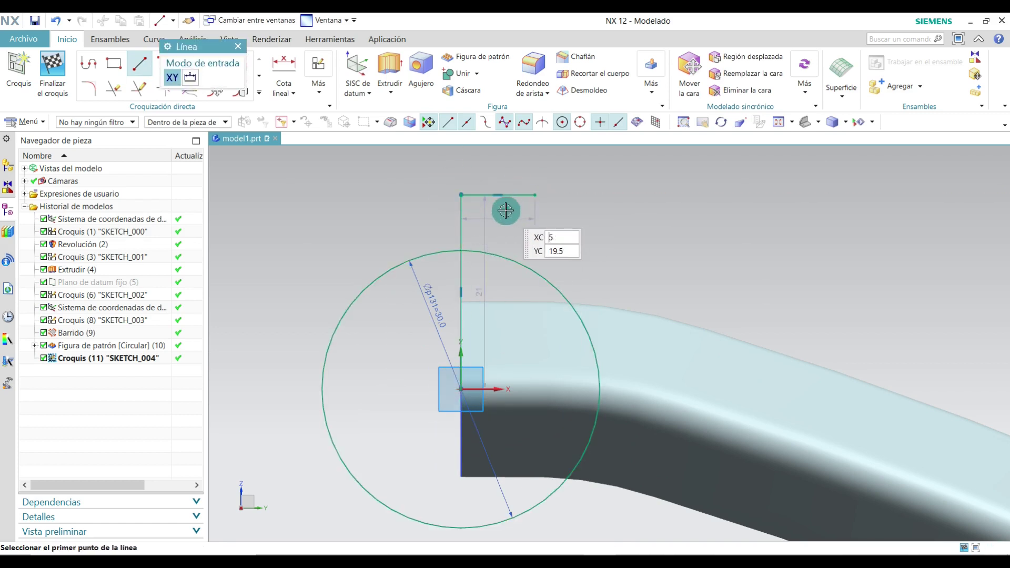
{"action": "key", "text": "Escape"}
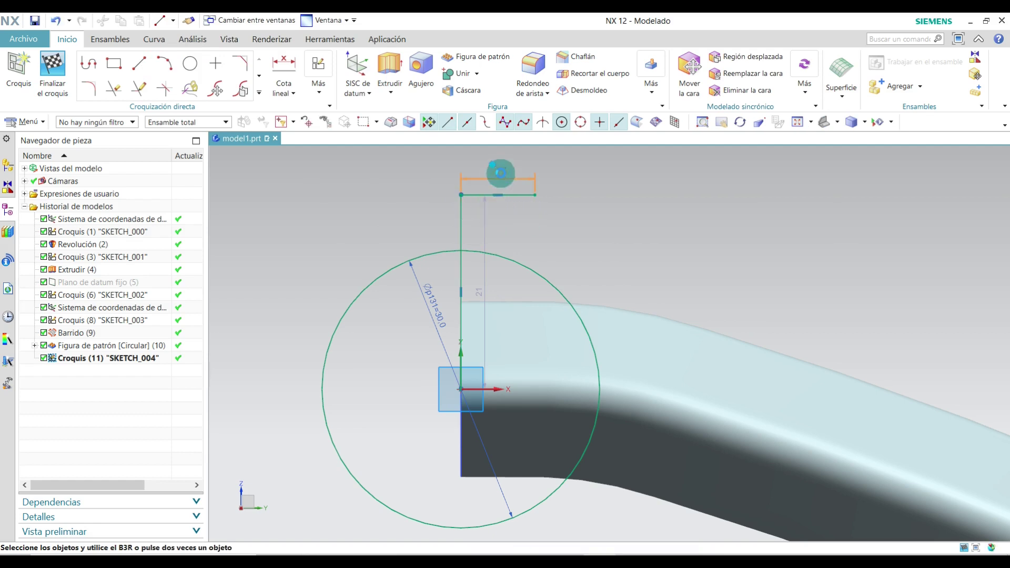
- Set the short horizontal line's length to 10 mm
{"action": "double_click", "coordinate": [500, 172]}
{"action": "key", "text": "Return"}
{"action": "left_click", "coordinate": [328, 394]}
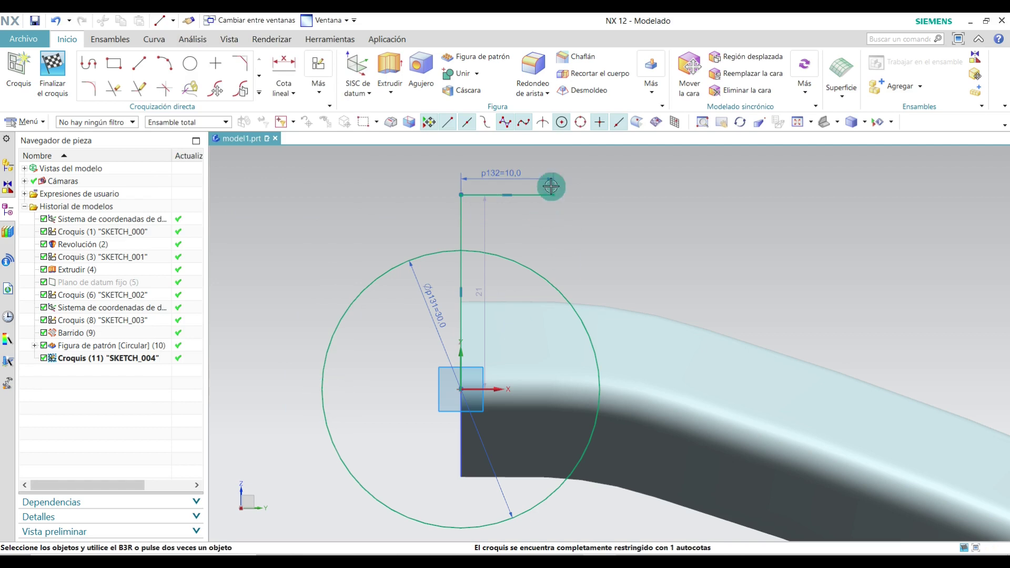
- Sketch a vertical line about 37.5 mm long from the horizontal line's free end down through the circle
{"action": "scroll", "coordinate": [564, 201], "scroll_direction": "down", "scroll_amount": 3}
{"action": "scroll", "coordinate": [580, 226], "scroll_direction": "up", "scroll_amount": 2}
{"action": "scroll", "coordinate": [567, 274], "scroll_direction": "down", "scroll_amount": 1}
{"action": "scroll", "coordinate": [597, 238], "scroll_direction": "up", "scroll_amount": 1}
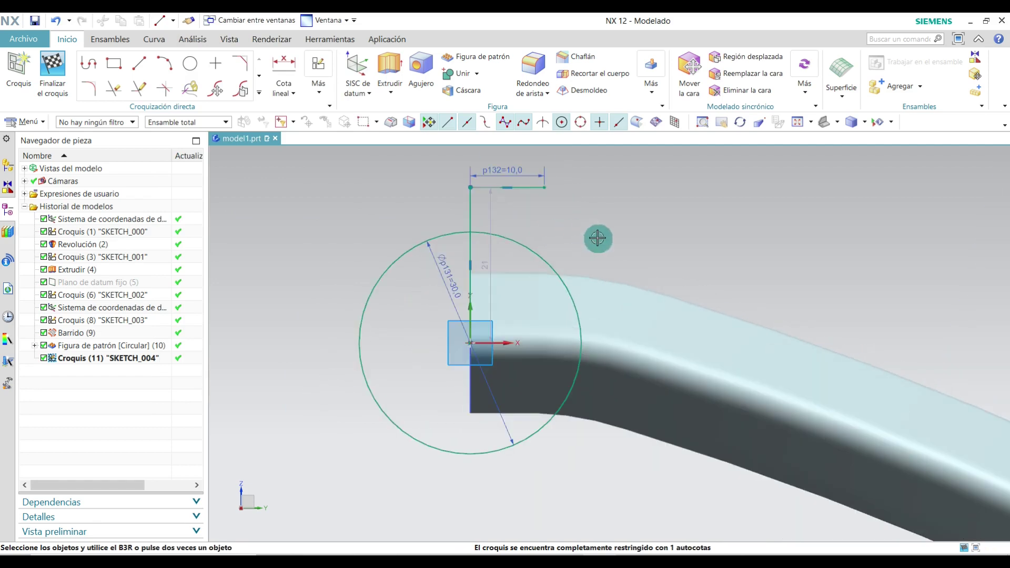
{"action": "left_click", "coordinate": [139, 66]}
{"action": "left_click", "coordinate": [544, 187]}
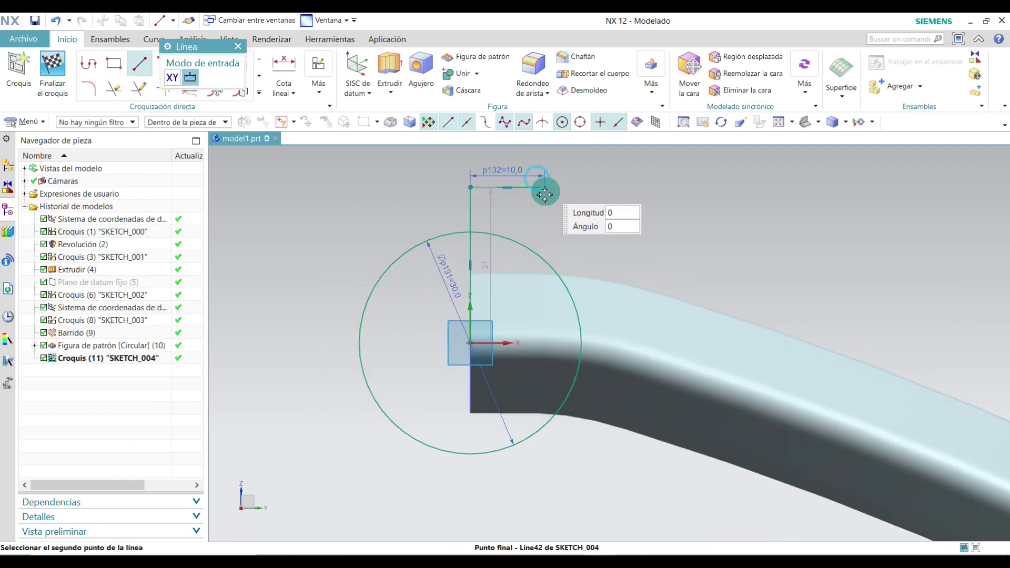
{"action": "left_click", "coordinate": [544, 464]}
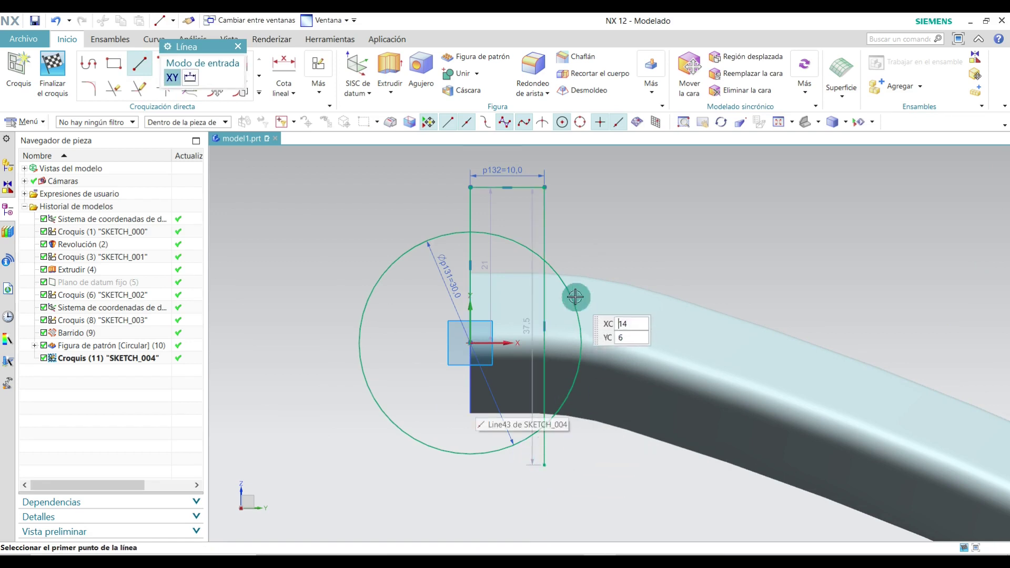
{"action": "scroll", "coordinate": [582, 293], "scroll_direction": "up", "scroll_amount": 3}
{"action": "scroll", "coordinate": [506, 238], "scroll_direction": "down", "scroll_amount": 3}
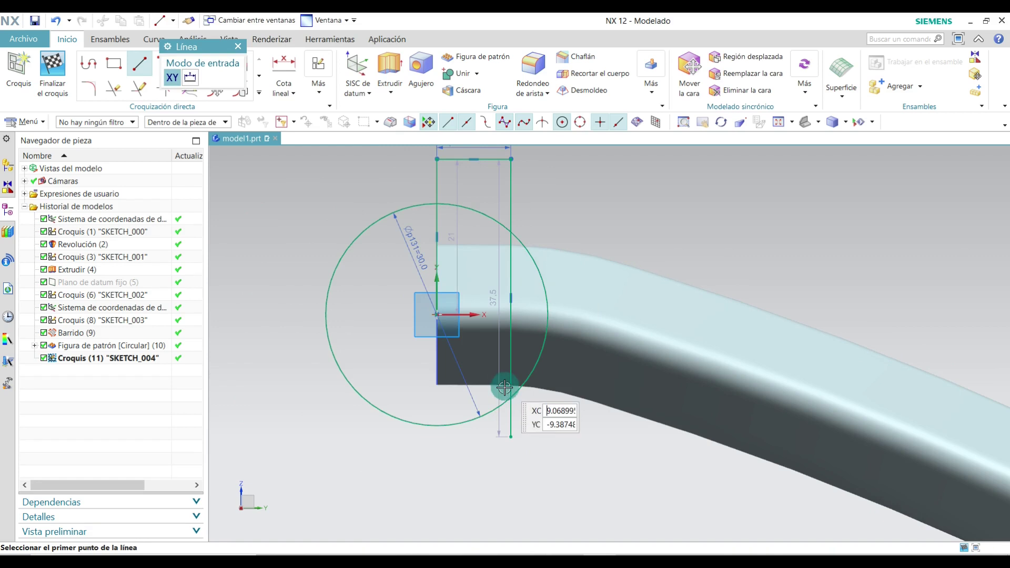
{"action": "left_click", "coordinate": [240, 47]}
- Fillet the upper intersection of the circle and the long vertical line with a 5 mm radius
{"action": "left_click", "coordinate": [97, 92]}
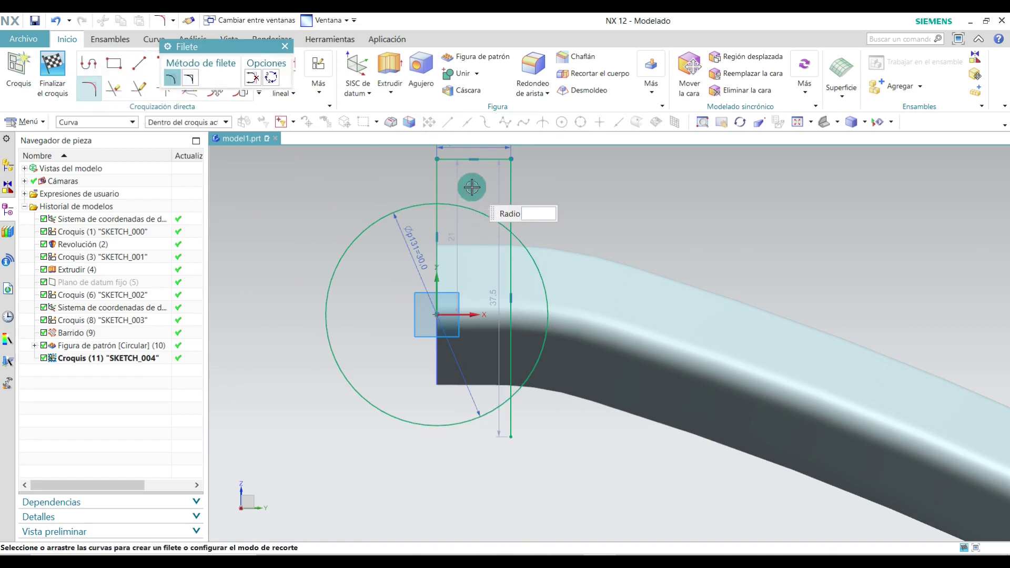
{"action": "scroll", "coordinate": [491, 192], "scroll_direction": "up", "scroll_amount": 4}
{"action": "left_click", "coordinate": [495, 259]}
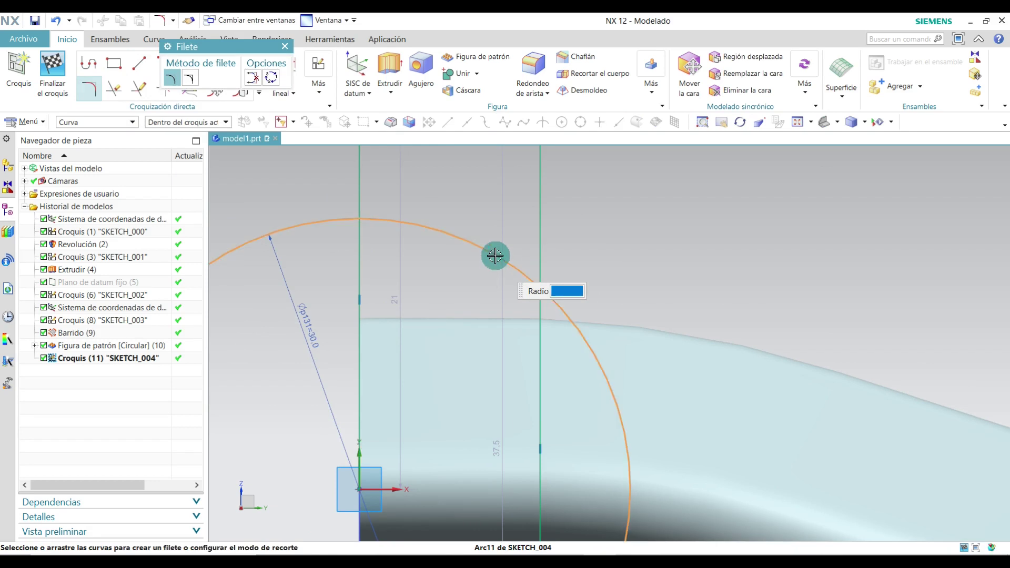
{"action": "left_click", "coordinate": [536, 299]}
{"action": "scroll", "coordinate": [532, 298], "scroll_direction": "up", "scroll_amount": 2}
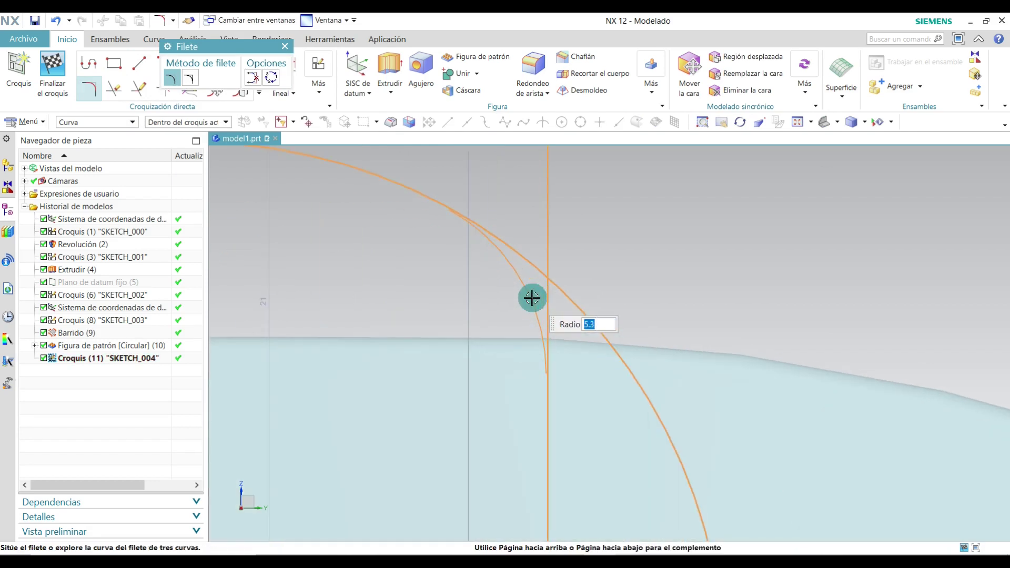
{"action": "key", "text": "Return"}
{"action": "scroll", "coordinate": [519, 256], "scroll_direction": "down", "scroll_amount": 7}
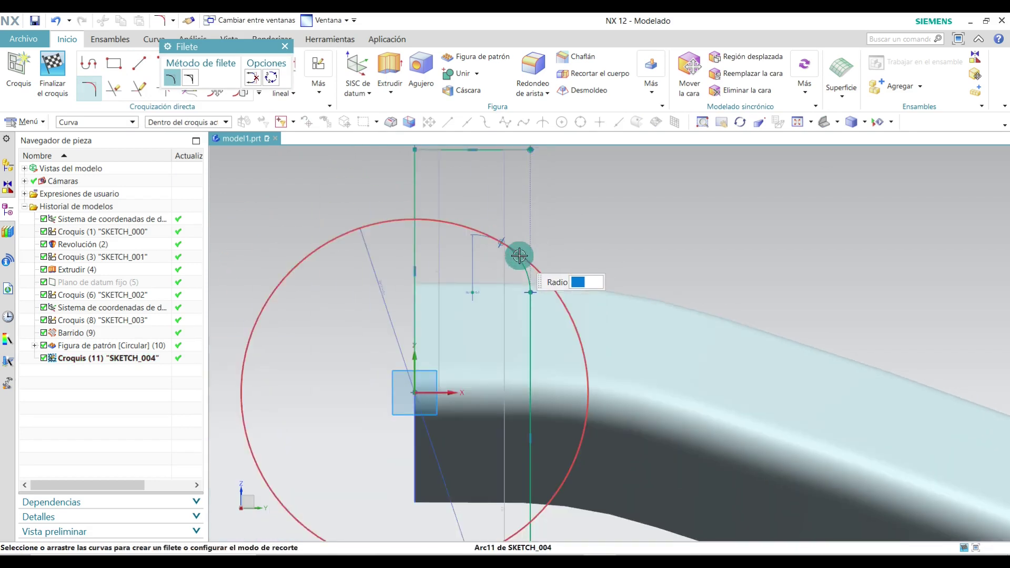
- Fillet the lower intersection of the circle and the long vertical line with a 5 mm radius
{"action": "scroll", "coordinate": [520, 406], "scroll_direction": "up", "scroll_amount": 6}
{"action": "scroll", "coordinate": [542, 217], "scroll_direction": "up", "scroll_amount": 1}
{"action": "scroll", "coordinate": [562, 268], "scroll_direction": "up", "scroll_amount": 2}
{"action": "left_click", "coordinate": [535, 275]}
{"action": "left_click", "coordinate": [503, 340]}
{"action": "scroll", "coordinate": [521, 300], "scroll_direction": "up", "scroll_amount": 2}
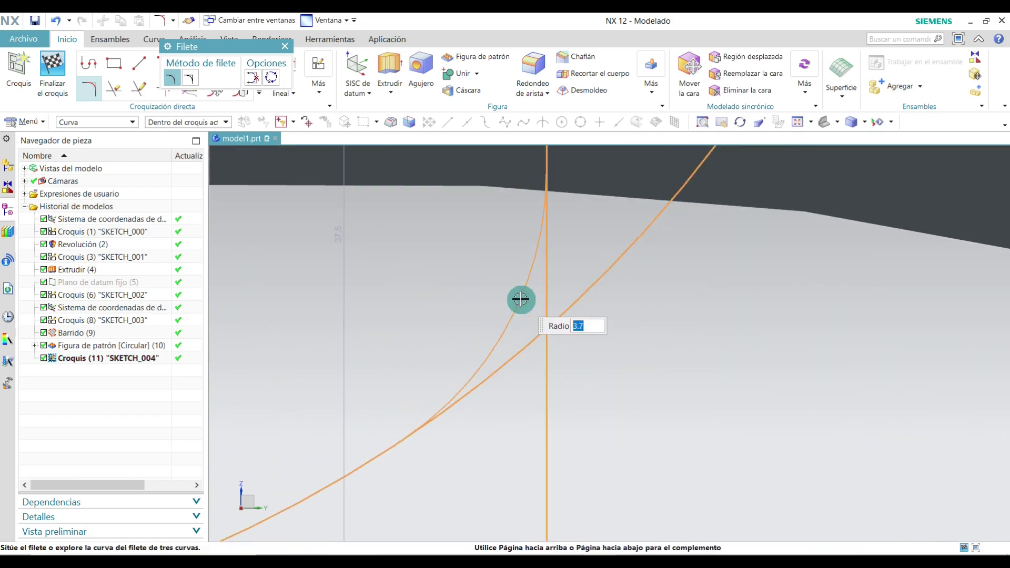
{"action": "type", "text": "5"}
{"action": "left_click", "coordinate": [547, 327]}
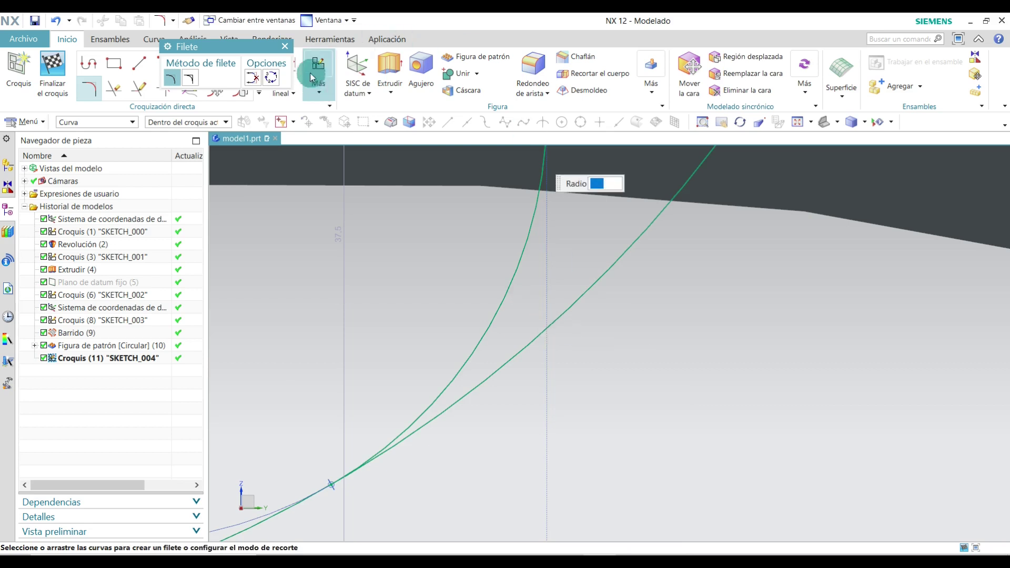
- Trim away the circle's arc lying outside the long vertical line and its two fillets
{"action": "left_click", "coordinate": [289, 56]}
{"action": "scroll", "coordinate": [507, 372], "scroll_direction": "down", "scroll_amount": 5}
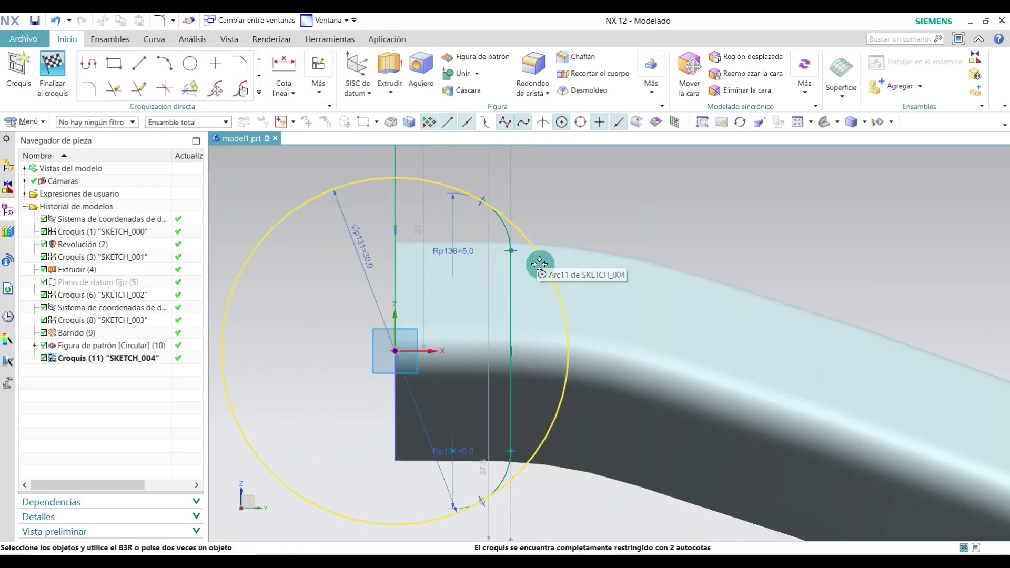
{"action": "left_click", "coordinate": [116, 91]}
{"action": "left_click", "coordinate": [525, 231]}
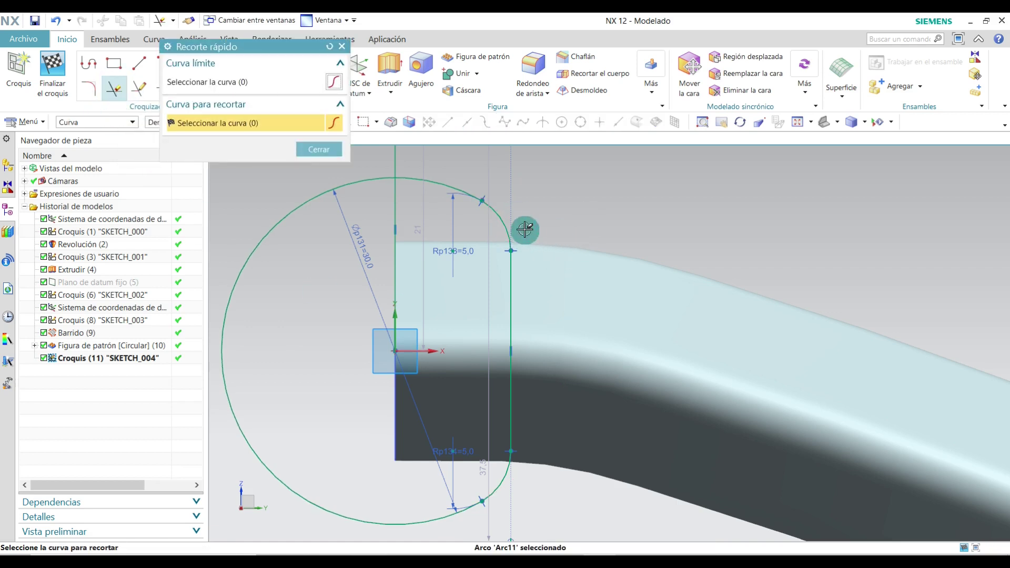
{"action": "scroll", "coordinate": [509, 340], "scroll_direction": "down", "scroll_amount": 3}
{"action": "scroll", "coordinate": [485, 265], "scroll_direction": "up", "scroll_amount": 5}
{"action": "key", "text": "Escape"}
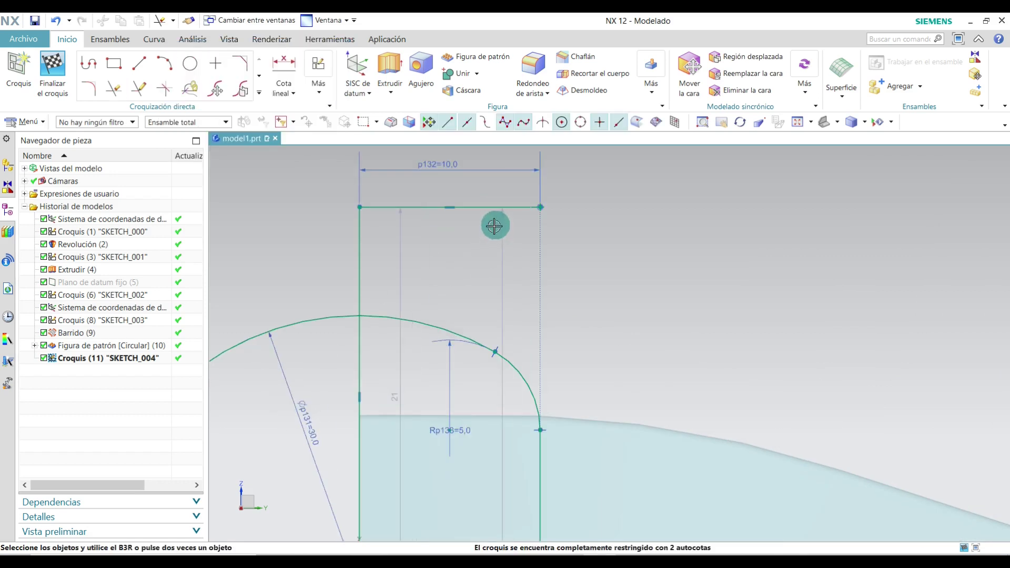
- Delete the 10 mm horizontal line and the vertical line above the circle's centre, and finish the sketch
{"action": "left_click", "coordinate": [496, 207]}
{"action": "key", "text": "Delete"}
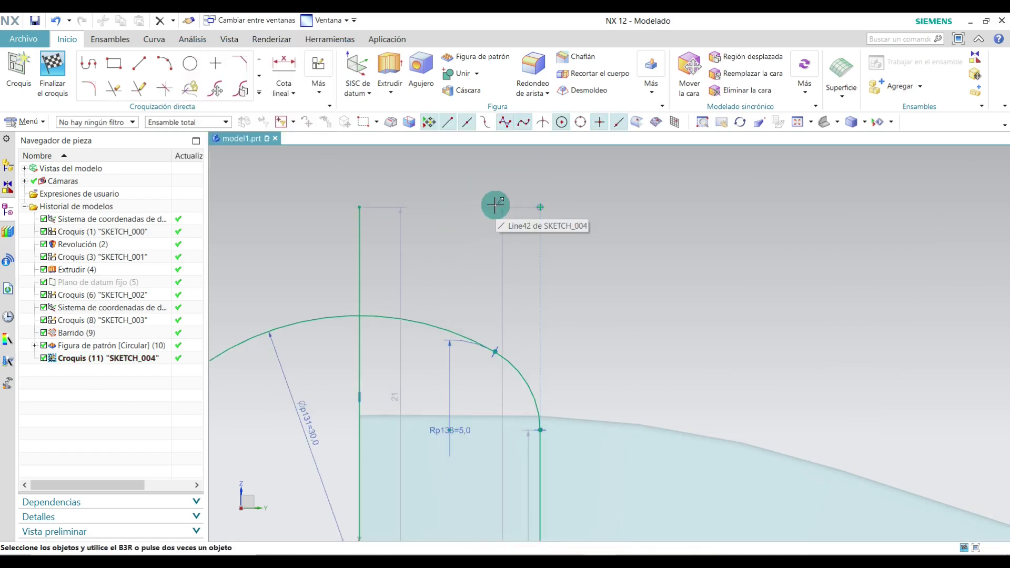
{"action": "left_click", "coordinate": [358, 219]}
{"action": "right_click", "coordinate": [354, 219]}
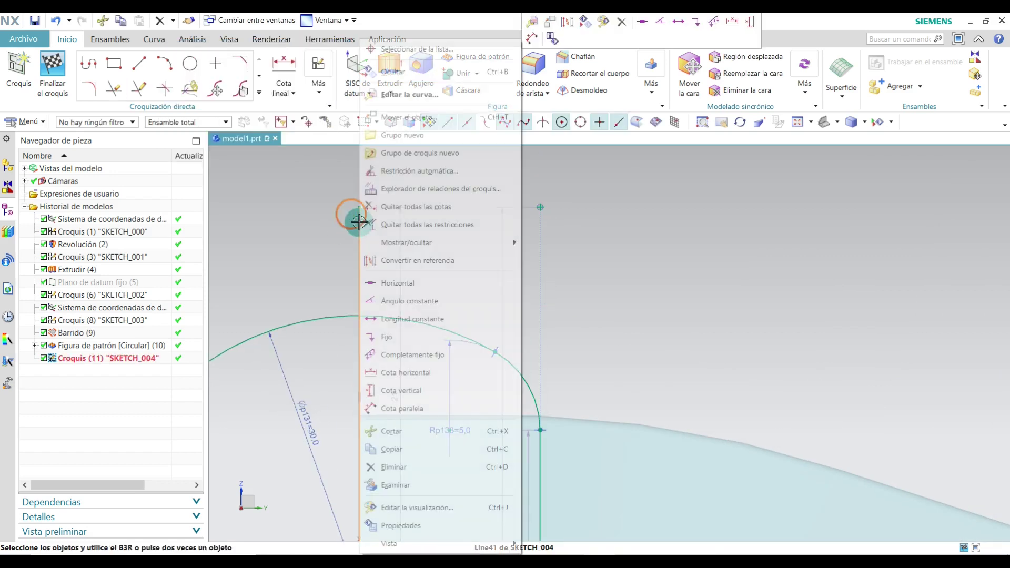
{"action": "left_click", "coordinate": [432, 471]}
{"action": "scroll", "coordinate": [587, 294], "scroll_direction": "down", "scroll_amount": 3}
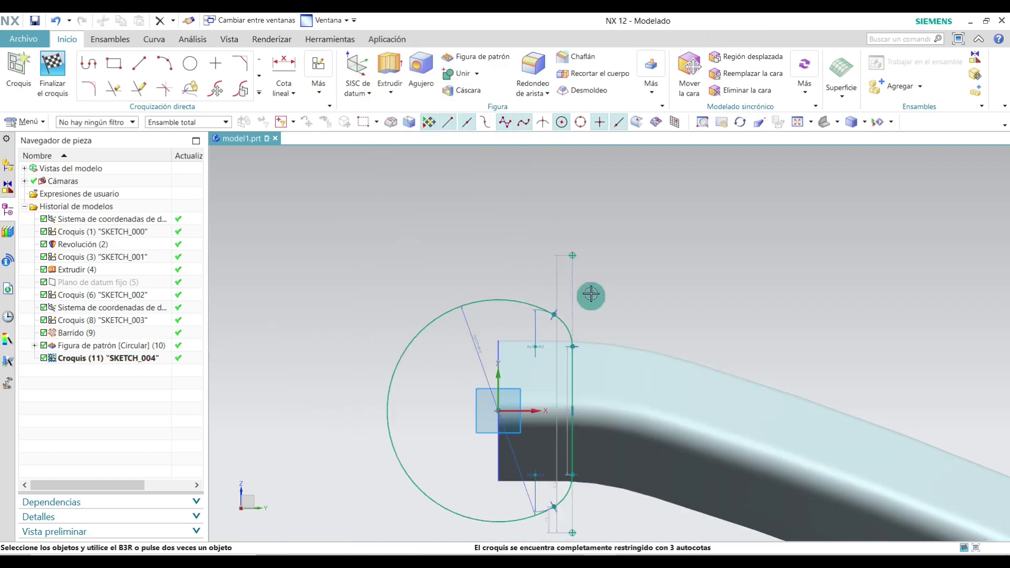
{"action": "scroll", "coordinate": [555, 338], "scroll_direction": "up", "scroll_amount": 4}
{"action": "scroll", "coordinate": [556, 339], "scroll_direction": "down", "scroll_amount": 3}
{"action": "scroll", "coordinate": [563, 355], "scroll_direction": "up", "scroll_amount": 3}
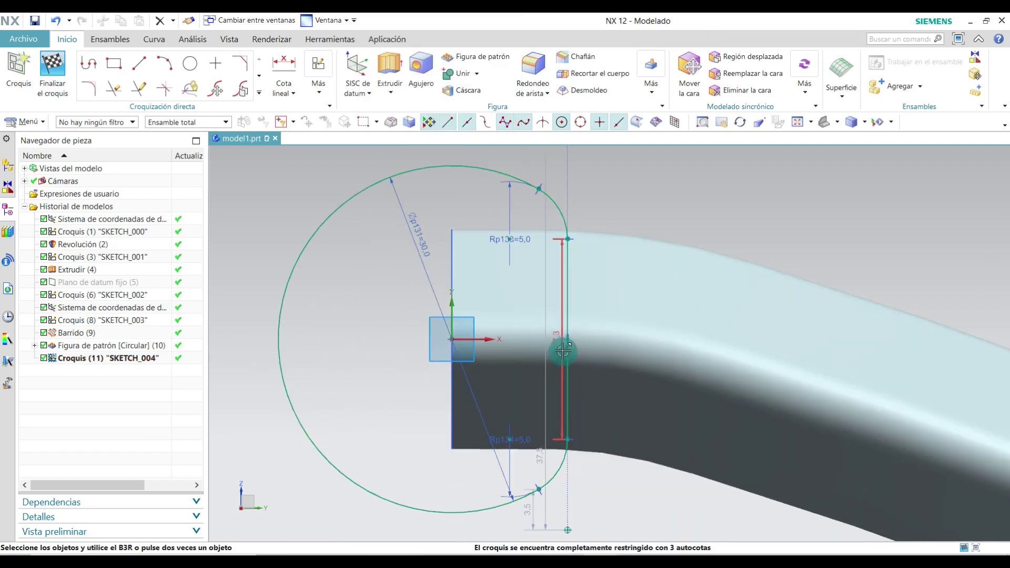
{"action": "left_click", "coordinate": [59, 79]}
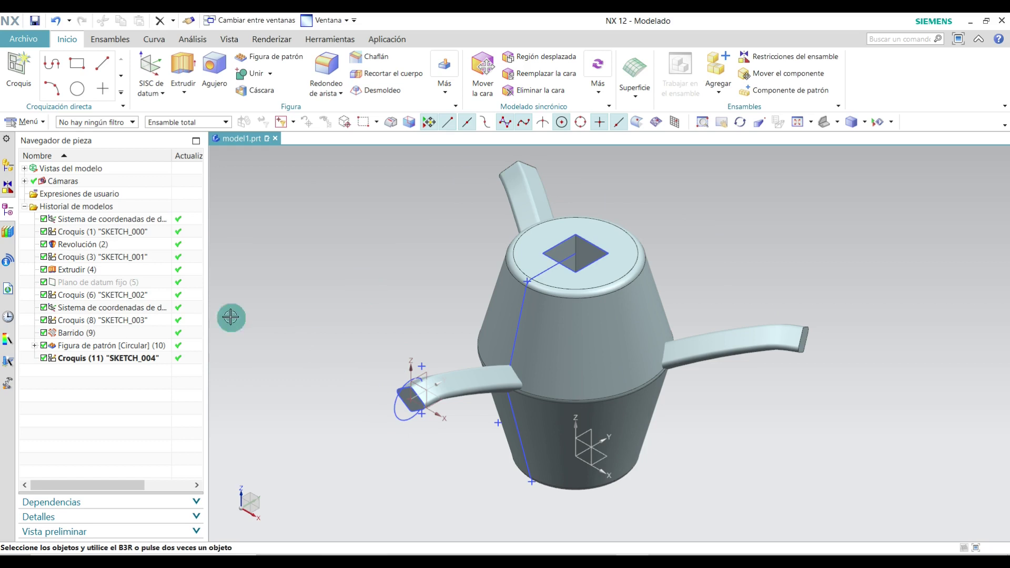
{"action": "right_click", "coordinate": [90, 359]}
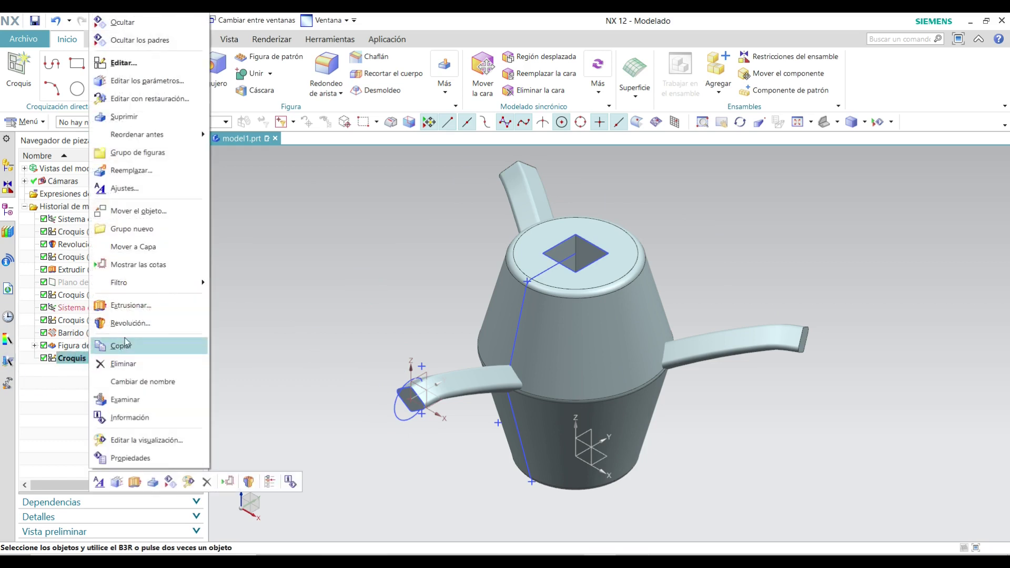
{"action": "left_click", "coordinate": [269, 320]}
{"action": "left_click", "coordinate": [188, 87]}
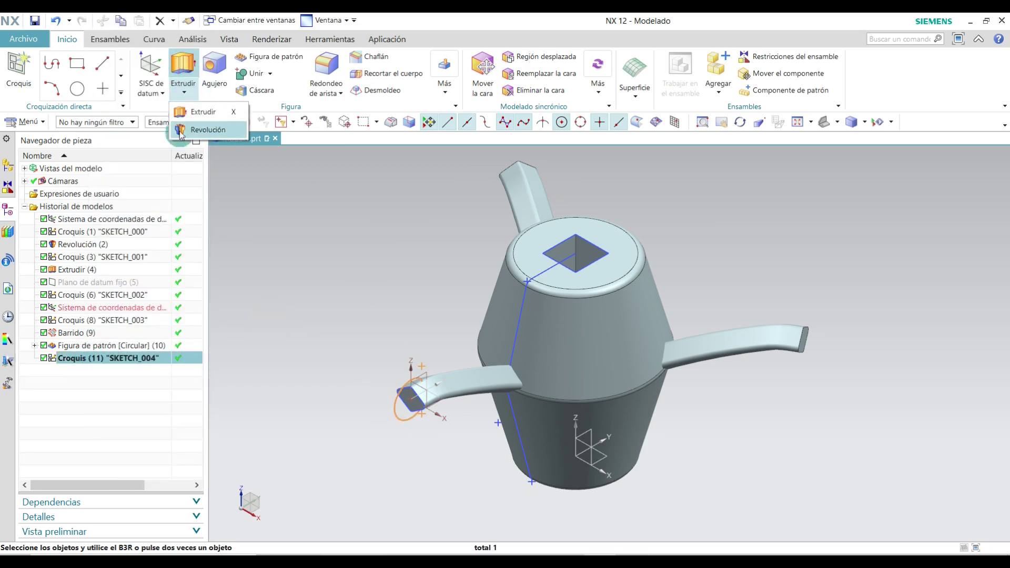
{"action": "left_click", "coordinate": [187, 86]}
{"action": "left_click", "coordinate": [286, 284]}
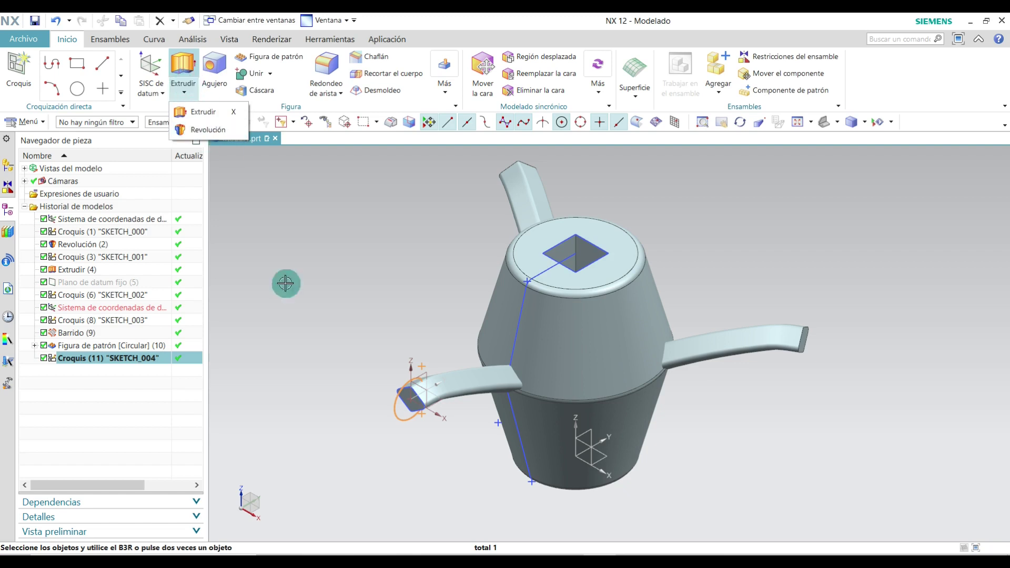
{"action": "left_click", "coordinate": [132, 404]}
- Start a Revolve of the flattened-circle rim sketch and specify the Z axis as its rotation vector
{"action": "left_click", "coordinate": [131, 368]}
{"action": "right_click", "coordinate": [131, 362]}
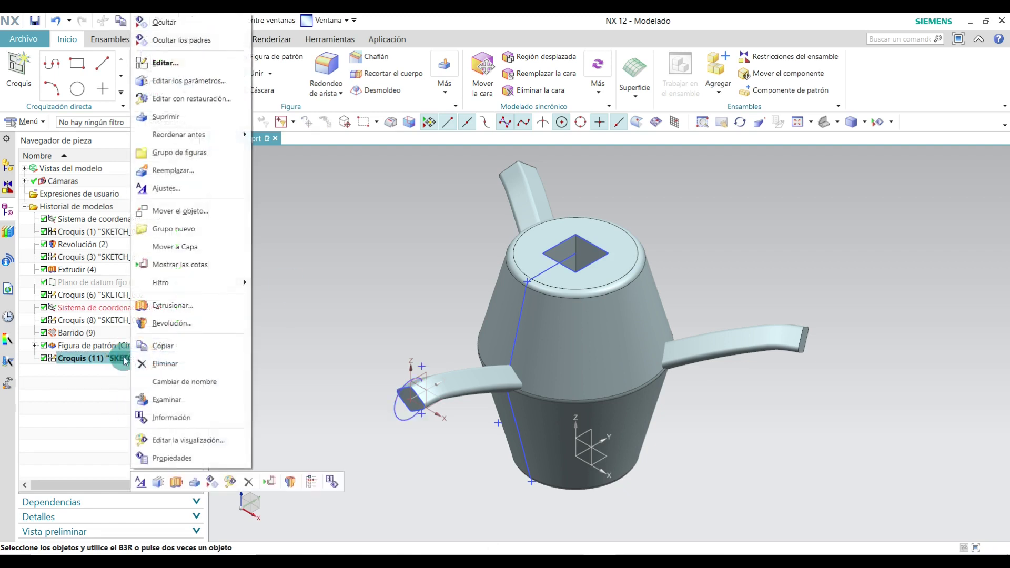
{"action": "left_click", "coordinate": [179, 324]}
{"action": "left_click", "coordinate": [433, 400]}
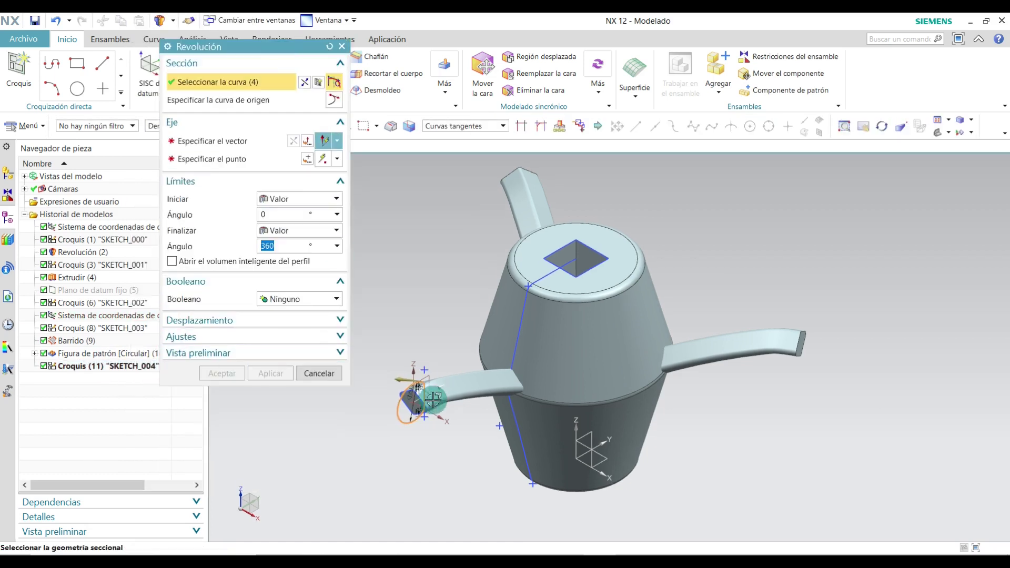
{"action": "left_click_drag", "start_coordinate": [267, 48], "coordinate": [253, 66]}
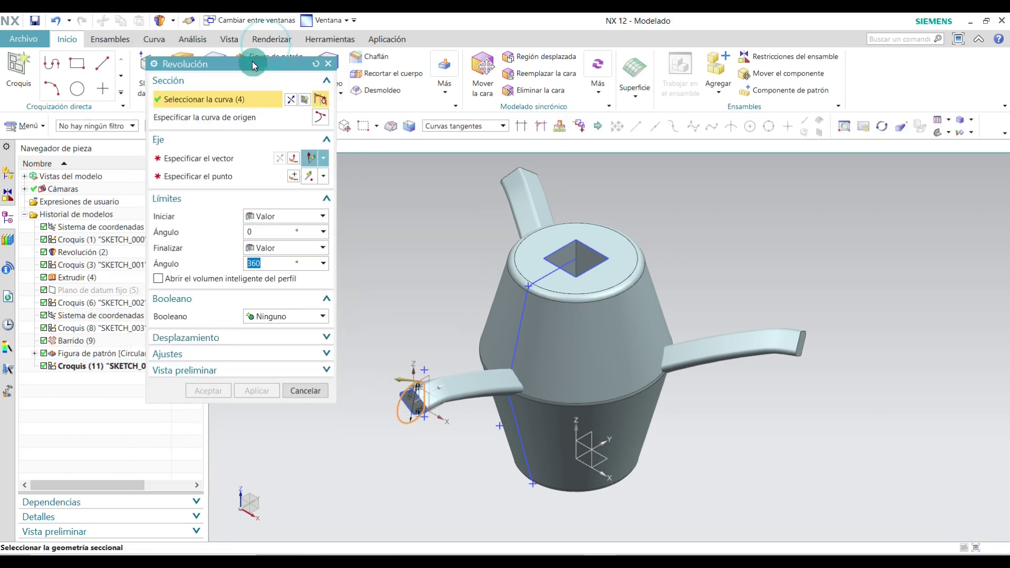
{"action": "scroll", "coordinate": [403, 462], "scroll_direction": "up", "scroll_amount": 2}
{"action": "scroll", "coordinate": [403, 462], "scroll_direction": "up", "scroll_amount": 2}
{"action": "left_click", "coordinate": [208, 177]}
{"action": "left_click", "coordinate": [205, 158]}
{"action": "middle_click_drag", "start_coordinate": [442, 433], "coordinate": [559, 463]}
{"action": "scroll", "coordinate": [548, 389], "scroll_direction": "up", "scroll_amount": 2}
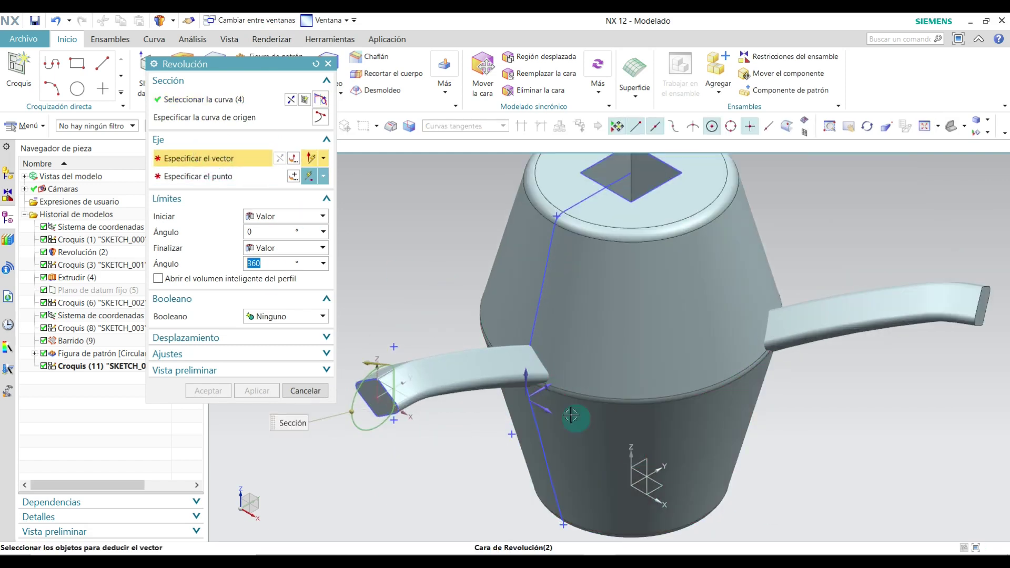
{"action": "left_click", "coordinate": [525, 375]}
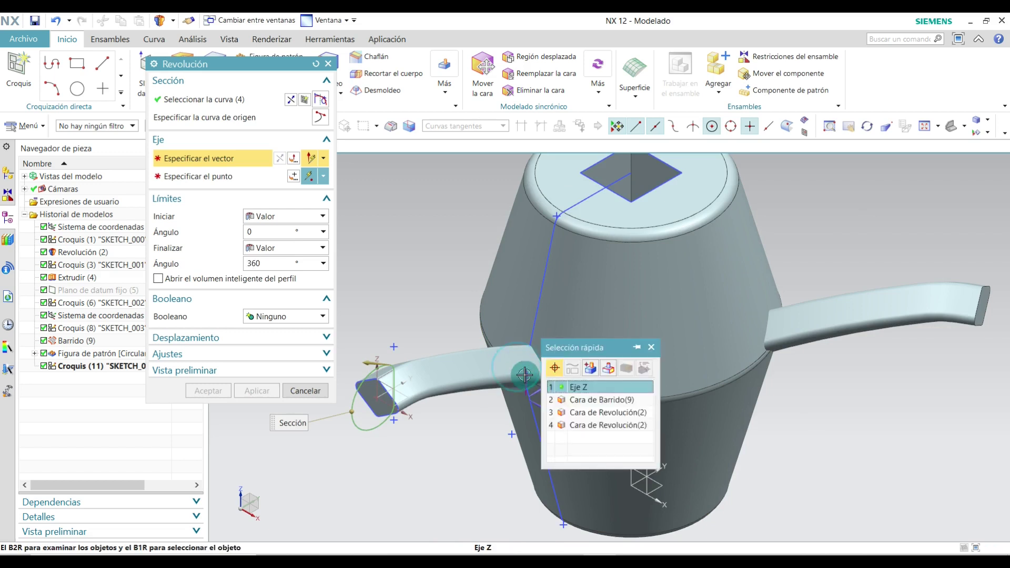
{"action": "left_click", "coordinate": [526, 376]}
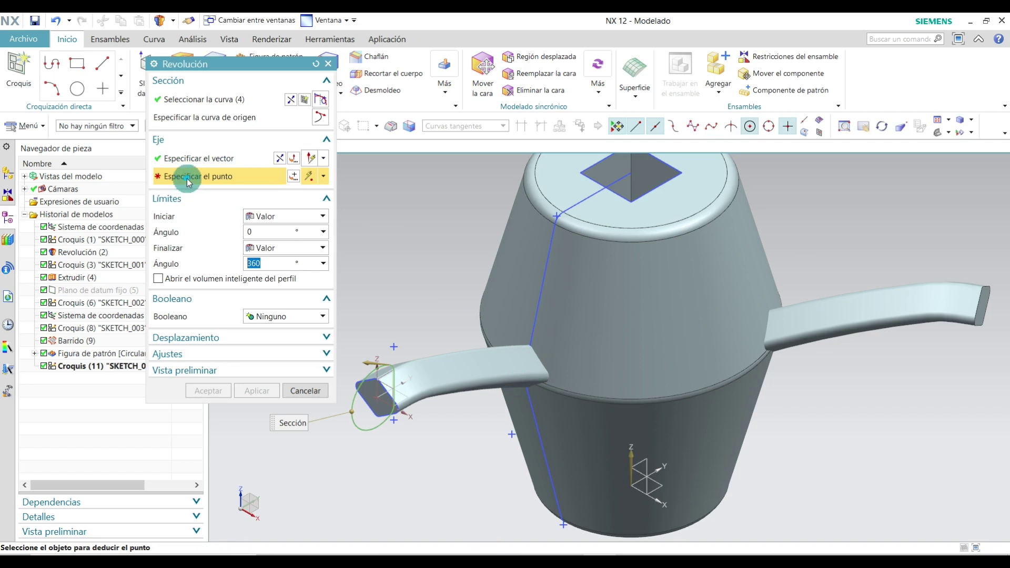
- Set the revolve's axis point at the coordinate origin at the hub's base and create the 360° rim
{"action": "left_click", "coordinate": [632, 484]}
{"action": "scroll", "coordinate": [632, 485], "scroll_direction": "down", "scroll_amount": 3}
{"action": "scroll", "coordinate": [630, 480], "scroll_direction": "up", "scroll_amount": 3}
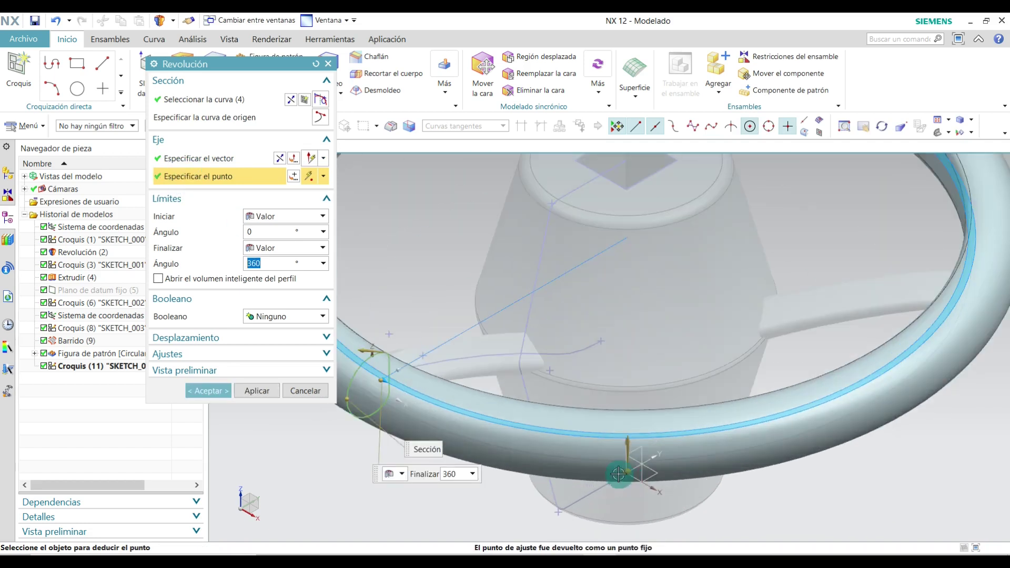
{"action": "scroll", "coordinate": [688, 433], "scroll_direction": "down", "scroll_amount": 2}
{"action": "mouse_move", "coordinate": [690, 431]}
{"action": "middle_mouse_down"}
{"action": "mouse_move", "coordinate": [647, 367]}
{"action": "mouse_move", "coordinate": [679, 425]}
{"action": "middle_mouse_up"}
{"action": "left_click", "coordinate": [210, 390]}
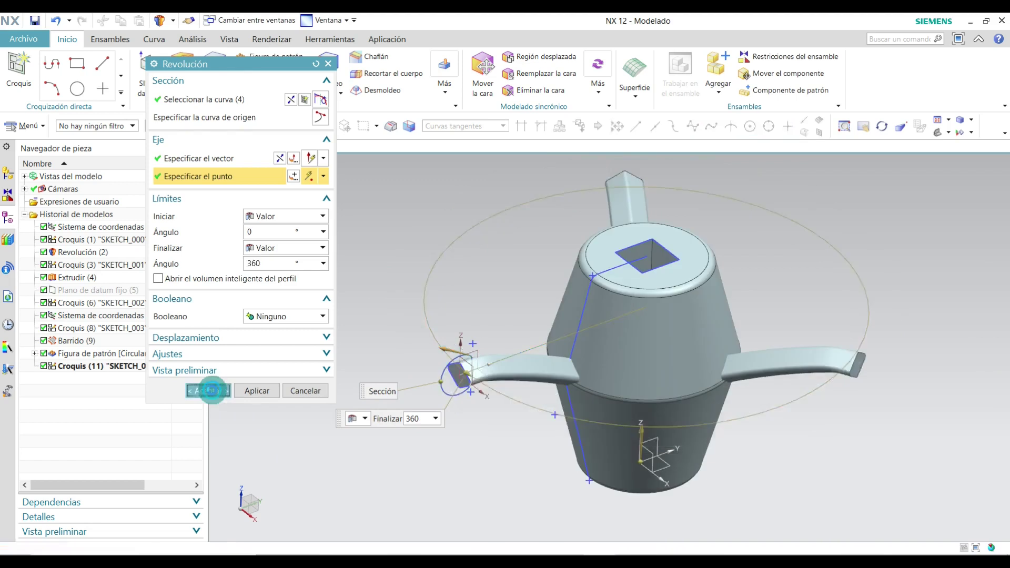
- Examine the handwheel from several view directions and check the fillet radii at the spoke ends in the drawing
{"action": "left_click", "coordinate": [838, 127]}
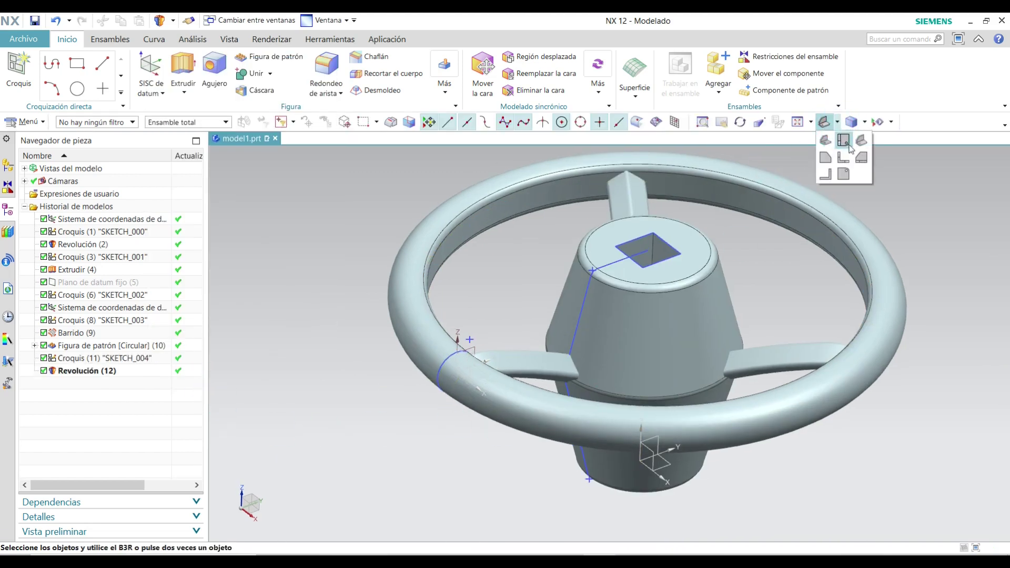
{"action": "left_click", "coordinate": [853, 142]}
{"action": "middle_click_drag", "start_coordinate": [472, 496], "coordinate": [463, 453]}
{"action": "middle_click_drag", "start_coordinate": [600, 333], "coordinate": [675, 360]}
{"action": "mouse_move", "coordinate": [712, 316]}
{"action": "middle_mouse_down"}
{"action": "mouse_move", "coordinate": [676, 285]}
{"action": "mouse_move", "coordinate": [713, 304]}
{"action": "mouse_move", "coordinate": [688, 298]}
{"action": "mouse_move", "coordinate": [625, 221]}
{"action": "mouse_move", "coordinate": [700, 309]}
{"action": "middle_mouse_up"}
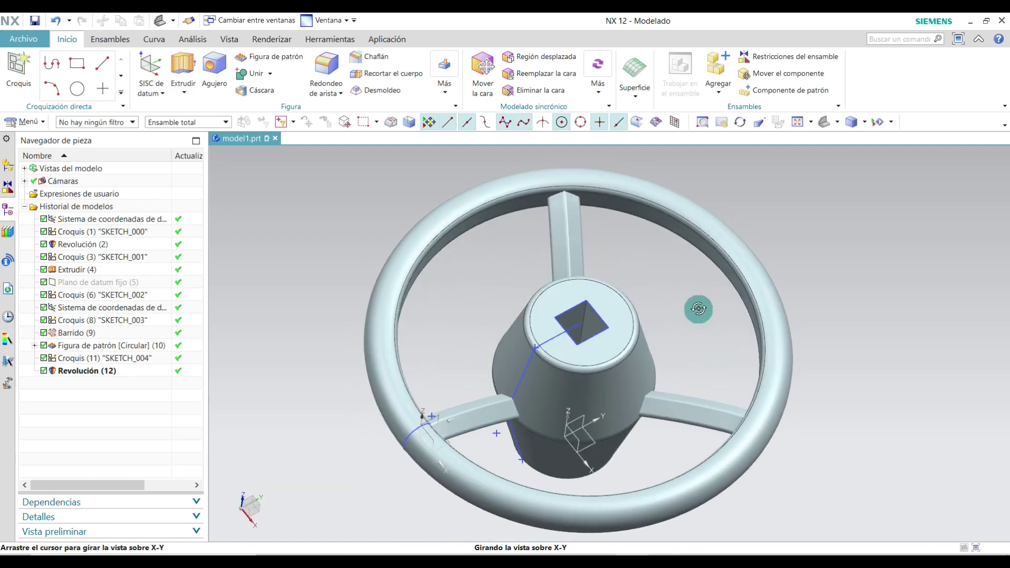
{"action": "left_click", "coordinate": [837, 122]}
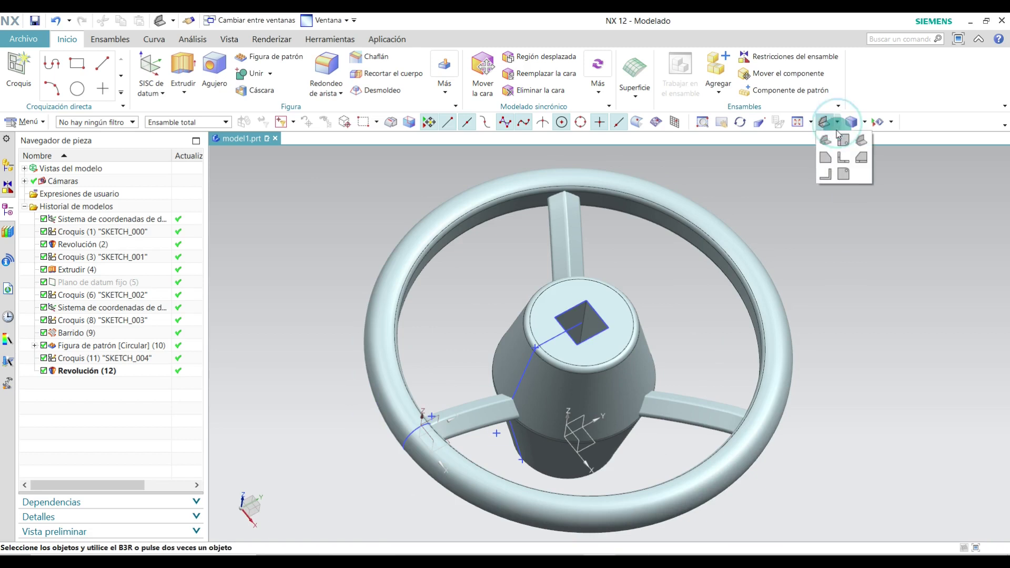
{"action": "left_click", "coordinate": [858, 146]}
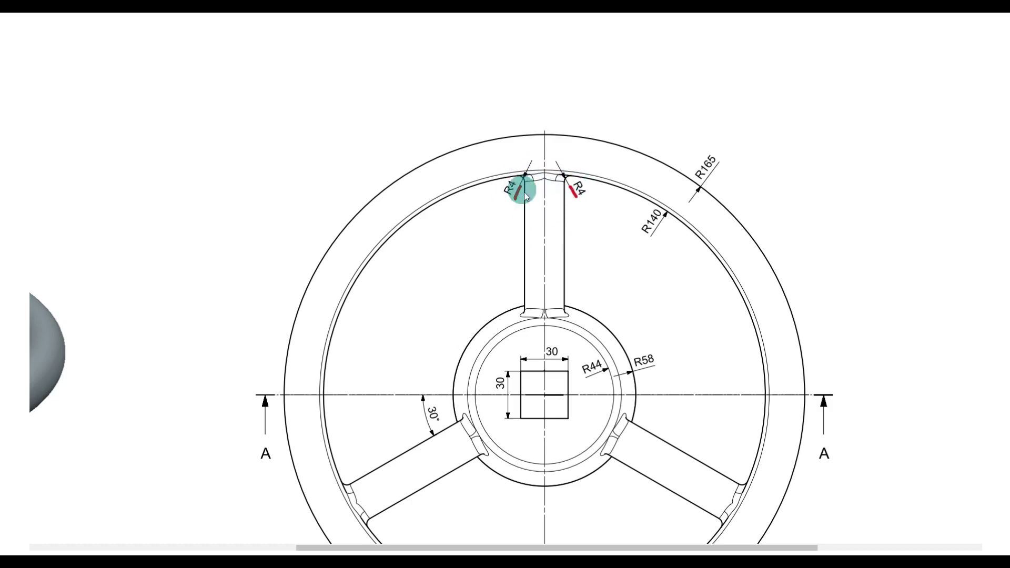
{"action": "scroll", "coordinate": [440, 319], "scroll_direction": "down", "scroll_amount": 2}
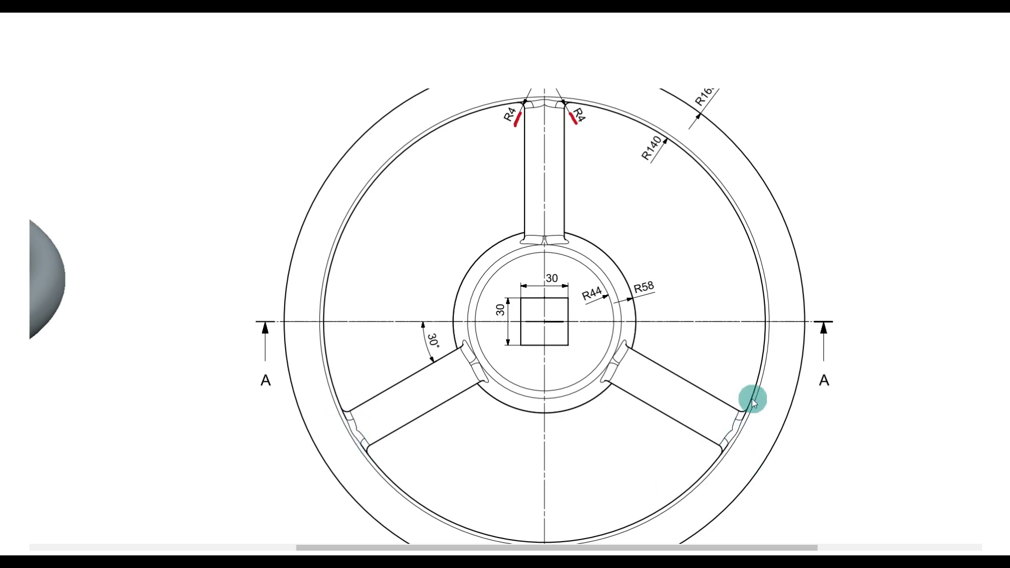
{"action": "scroll", "coordinate": [752, 399], "scroll_direction": "up", "scroll_amount": 2}
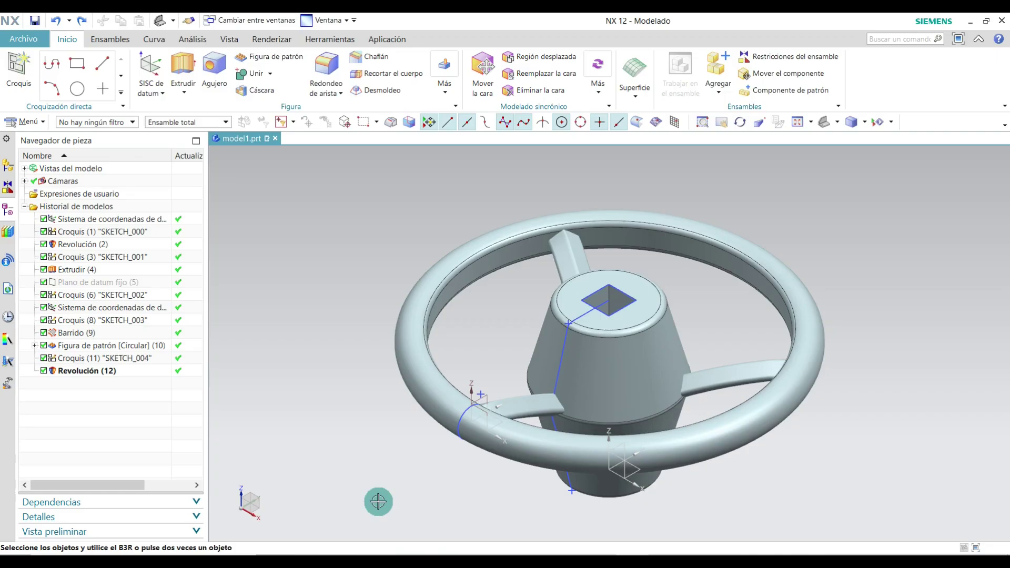
- Unite the outer rim with the rear spoke, using the rim as the target body
{"action": "left_click", "coordinate": [254, 75]}
{"action": "scroll", "coordinate": [616, 205], "scroll_direction": "up", "scroll_amount": 2}
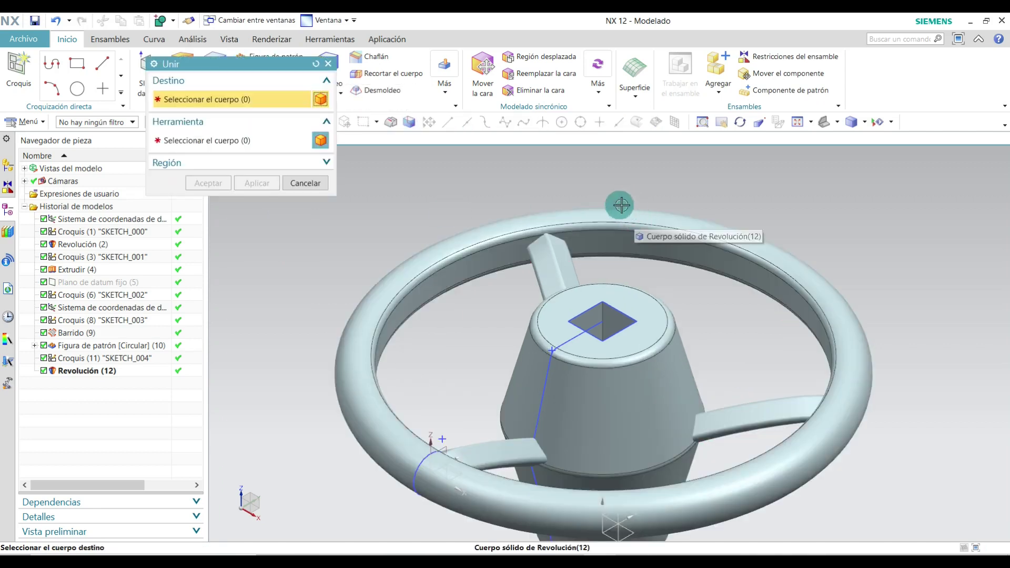
{"action": "left_click", "coordinate": [618, 207]}
{"action": "left_click", "coordinate": [550, 272]}
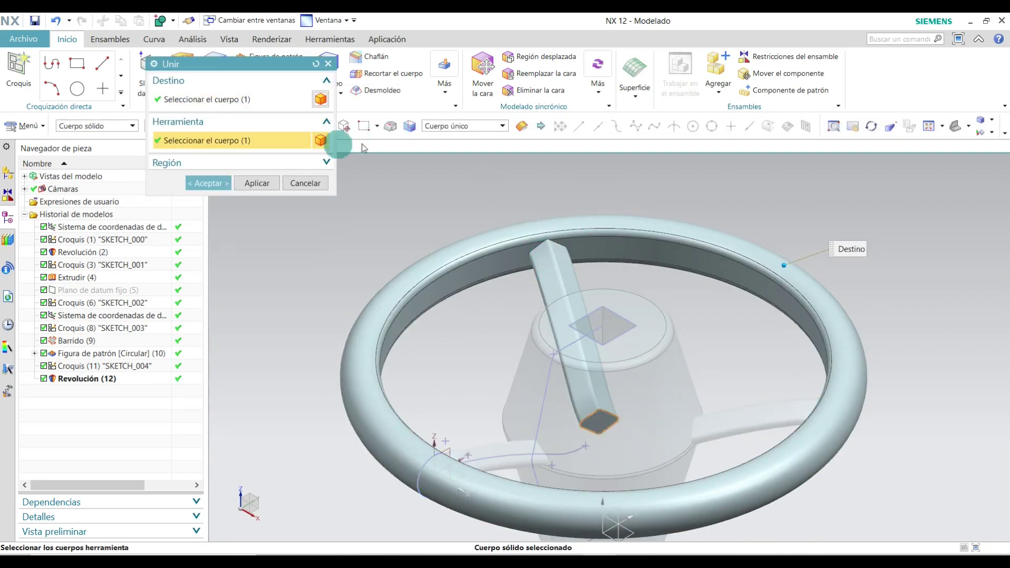
{"action": "left_click", "coordinate": [218, 183]}
- Unite the outer rim with the original swept spoke at the rim sketch
{"action": "middle_click_drag", "start_coordinate": [590, 174], "coordinate": [474, 316]}
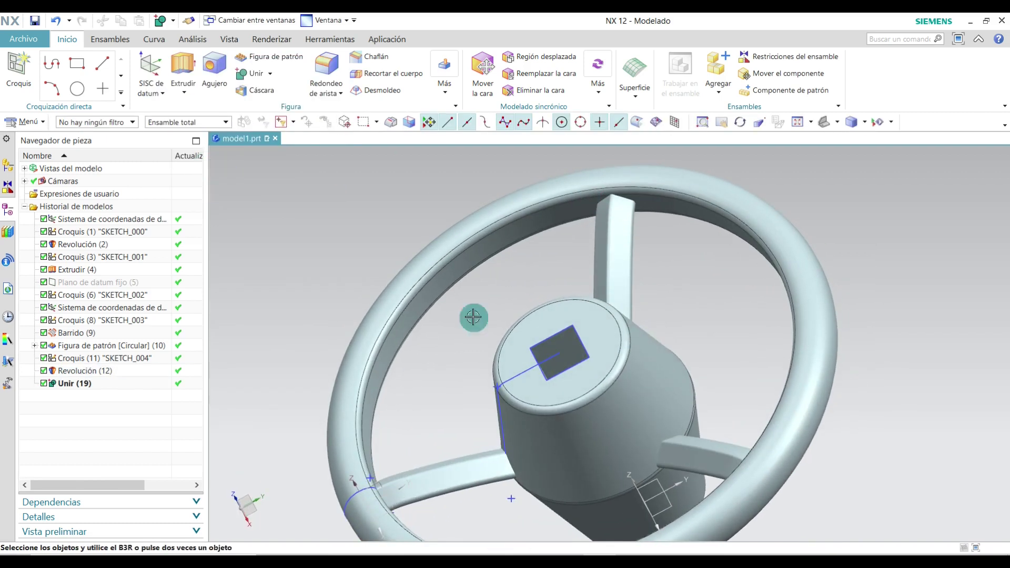
{"action": "left_click", "coordinate": [241, 77]}
{"action": "scroll", "coordinate": [406, 406], "scroll_direction": "up", "scroll_amount": 2}
{"action": "left_click", "coordinate": [340, 411]}
{"action": "left_click", "coordinate": [451, 463]}
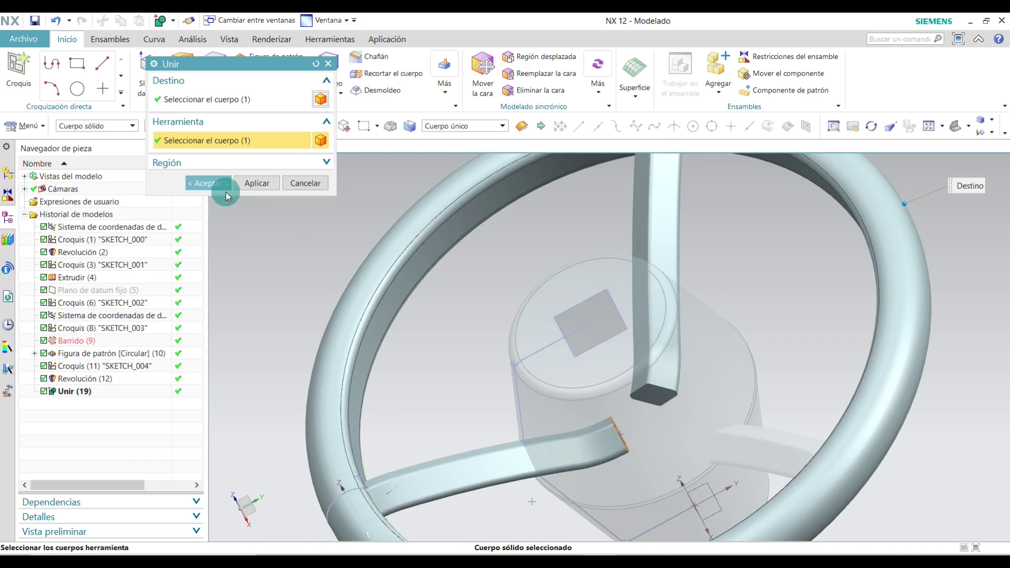
{"action": "left_click", "coordinate": [213, 183]}
- Unite the outer rim with the remaining third spoke
{"action": "middle_click_drag", "start_coordinate": [576, 219], "coordinate": [728, 203]}
{"action": "left_click", "coordinate": [250, 76]}
{"action": "middle_click_drag", "start_coordinate": [318, 207], "coordinate": [688, 408]}
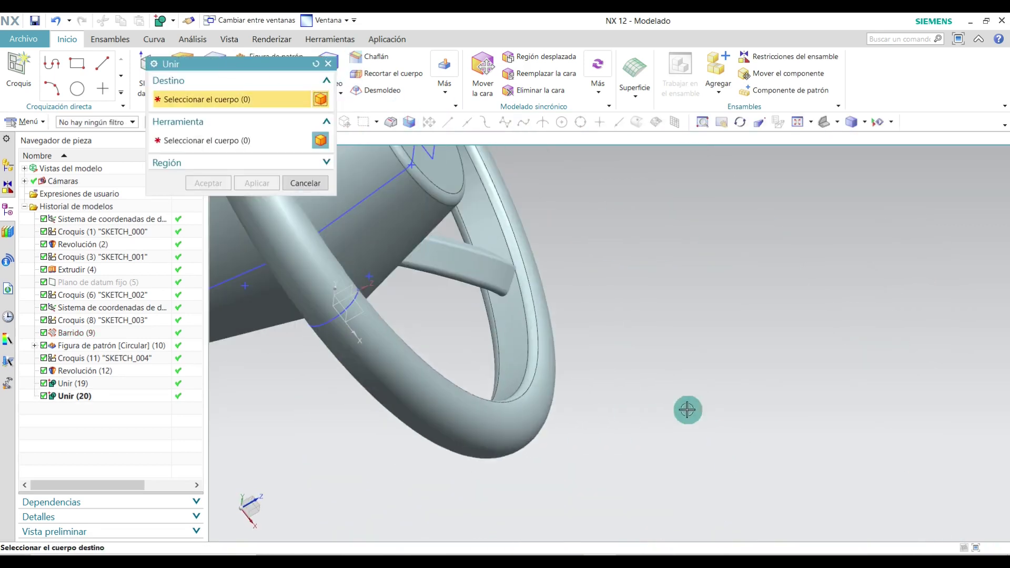
{"action": "left_click", "coordinate": [519, 345]}
{"action": "scroll", "coordinate": [468, 263], "scroll_direction": "up", "scroll_amount": 2}
{"action": "left_click", "coordinate": [468, 263]}
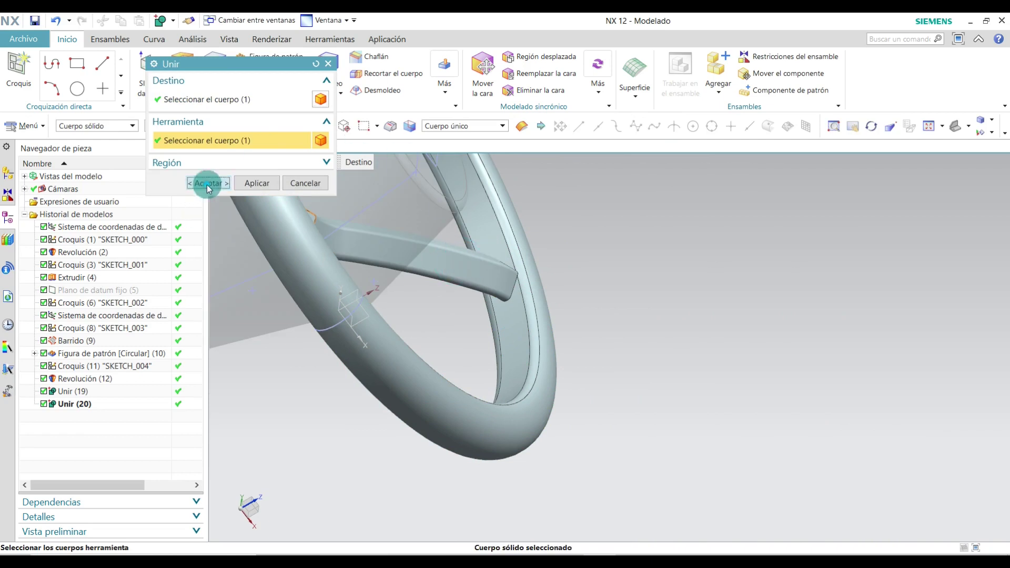
{"action": "left_click", "coordinate": [208, 183]}
- Blend the edges where the first spoke meets the rim's inner face with a 4 mm radius
{"action": "middle_click_drag", "start_coordinate": [684, 366], "coordinate": [641, 424]}
{"action": "scroll", "coordinate": [699, 513], "scroll_direction": "down", "scroll_amount": 5}
{"action": "middle_click_drag", "start_coordinate": [699, 513], "coordinate": [582, 327]}
{"action": "scroll", "coordinate": [532, 300], "scroll_direction": "up", "scroll_amount": 3}
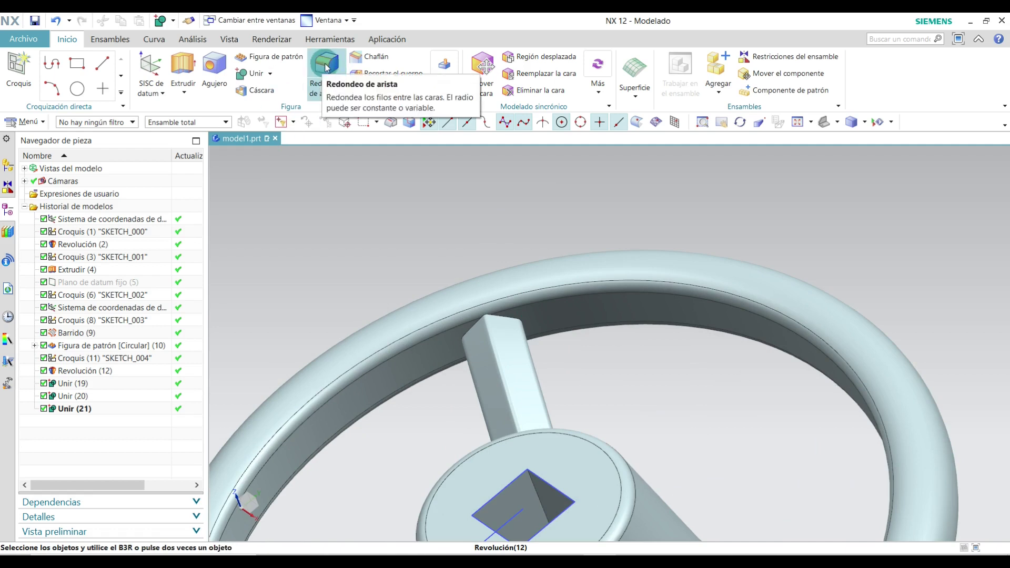
{"action": "left_click", "coordinate": [326, 67]}
{"action": "scroll", "coordinate": [589, 402], "scroll_direction": "up", "scroll_amount": 5}
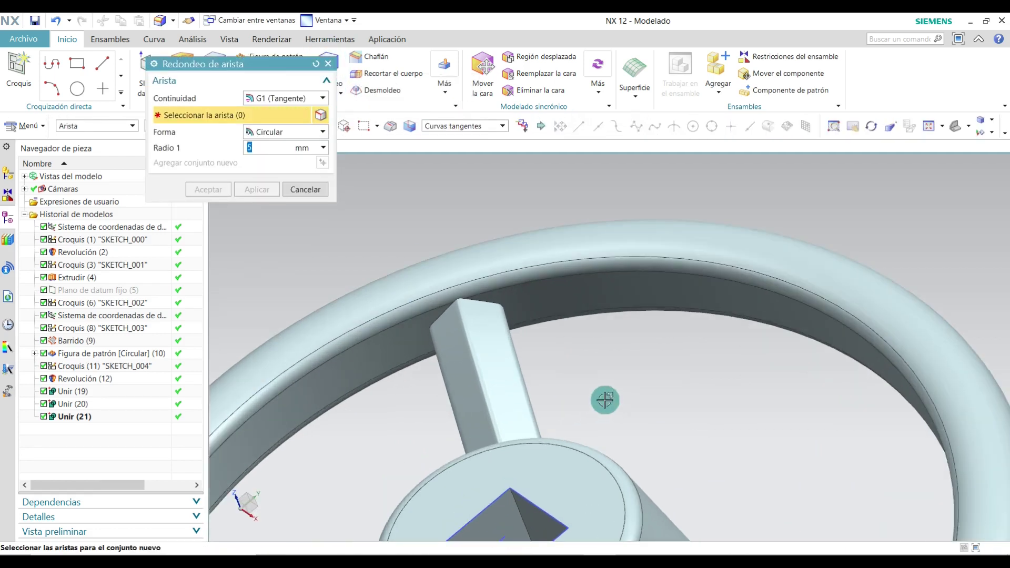
{"action": "left_click", "coordinate": [477, 272]}
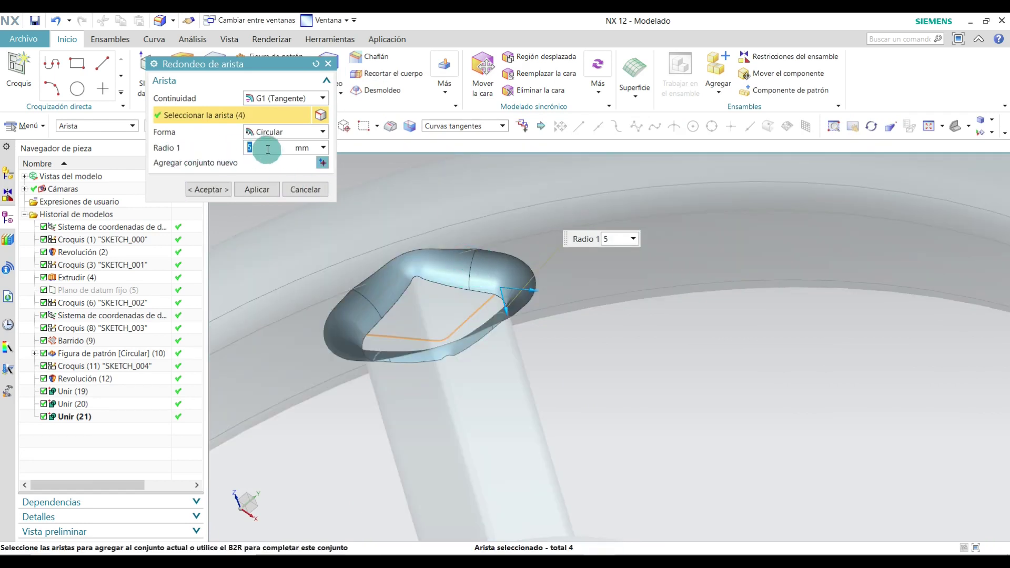
{"action": "type", "text": "4"}
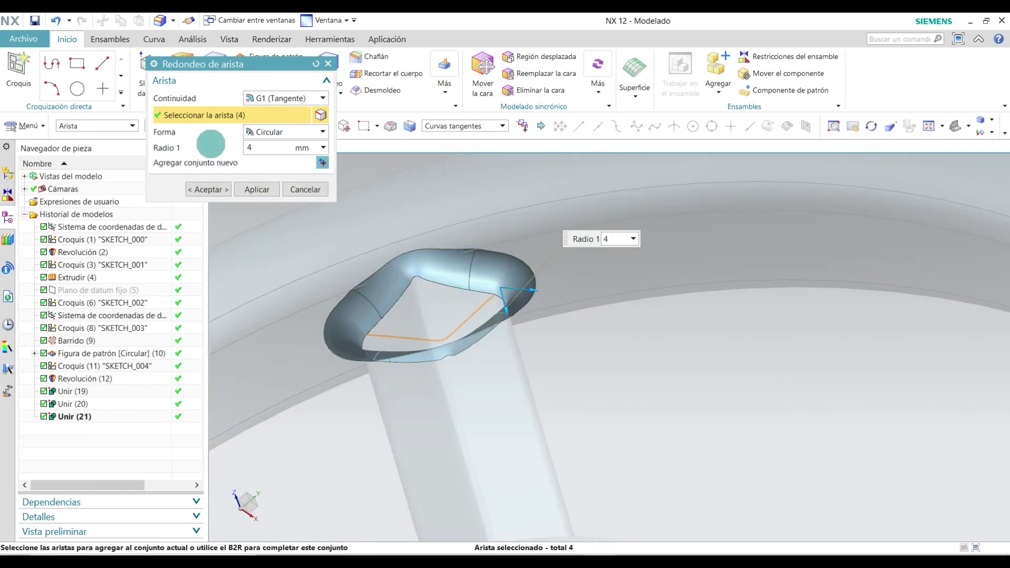
{"action": "left_click", "coordinate": [207, 190]}
- Blend the edges where the spoke beside the rim sketch meets the rim with a 4 mm radius
{"action": "scroll", "coordinate": [668, 416], "scroll_direction": "down", "scroll_amount": 5}
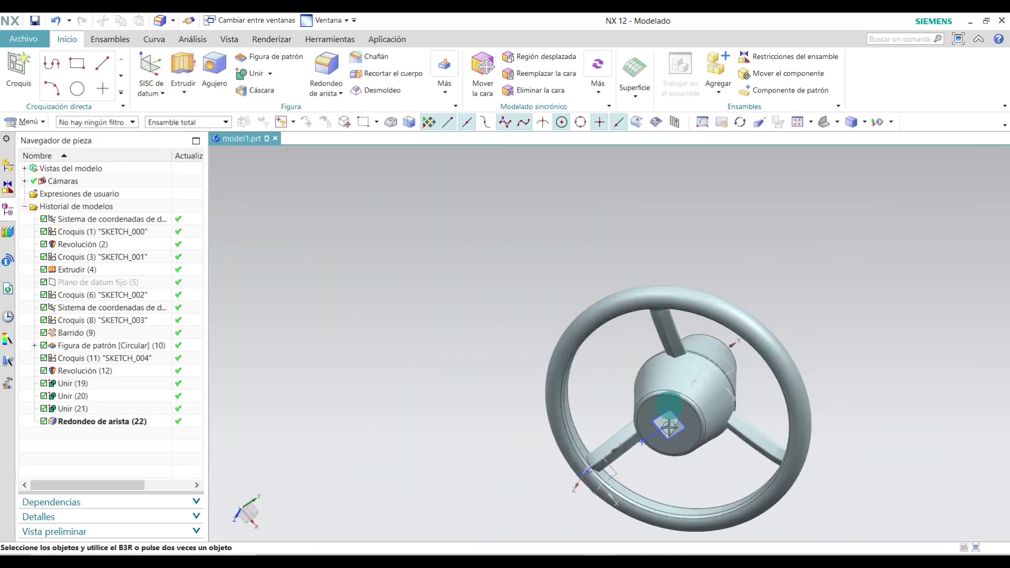
{"action": "scroll", "coordinate": [606, 443], "scroll_direction": "up", "scroll_amount": 5}
{"action": "left_click", "coordinate": [327, 69]}
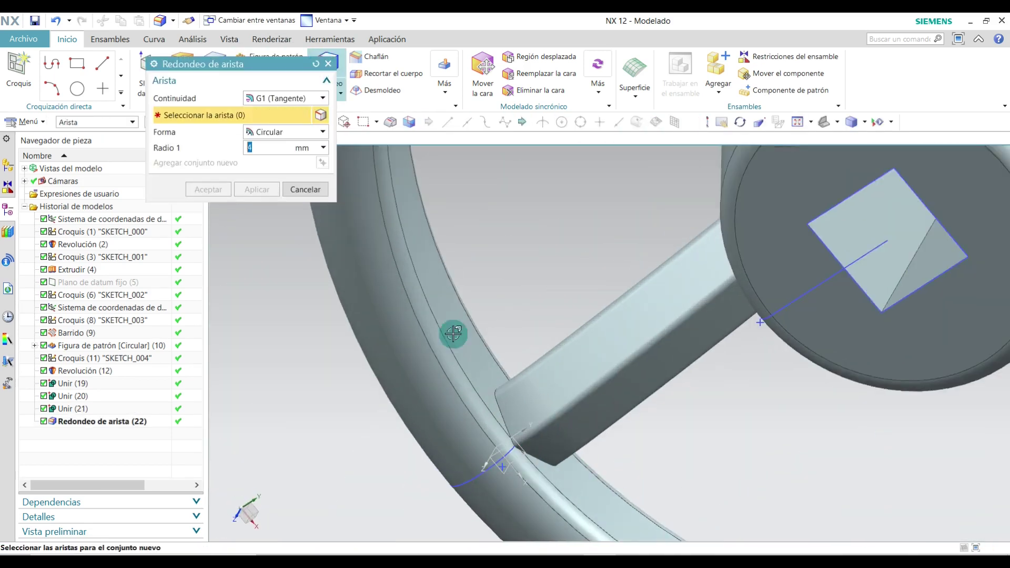
{"action": "left_click", "coordinate": [491, 412]}
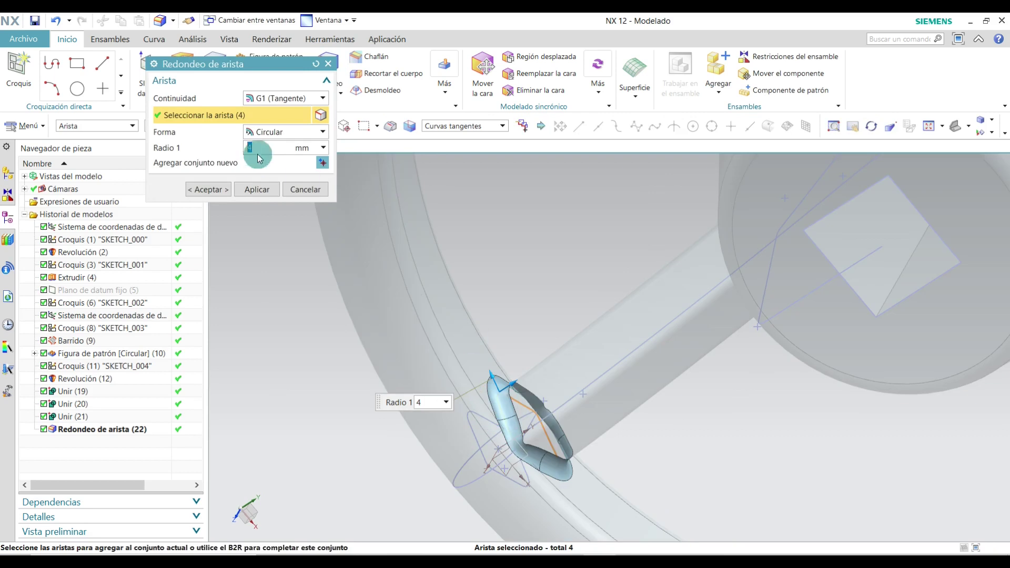
{"action": "left_click", "coordinate": [205, 190]}
- Blend the edges where the remaining third spoke meets the rim with a 4 mm radius
{"action": "scroll", "coordinate": [329, 272], "scroll_direction": "down", "scroll_amount": 5}
{"action": "middle_click_drag", "start_coordinate": [334, 274], "coordinate": [435, 322]}
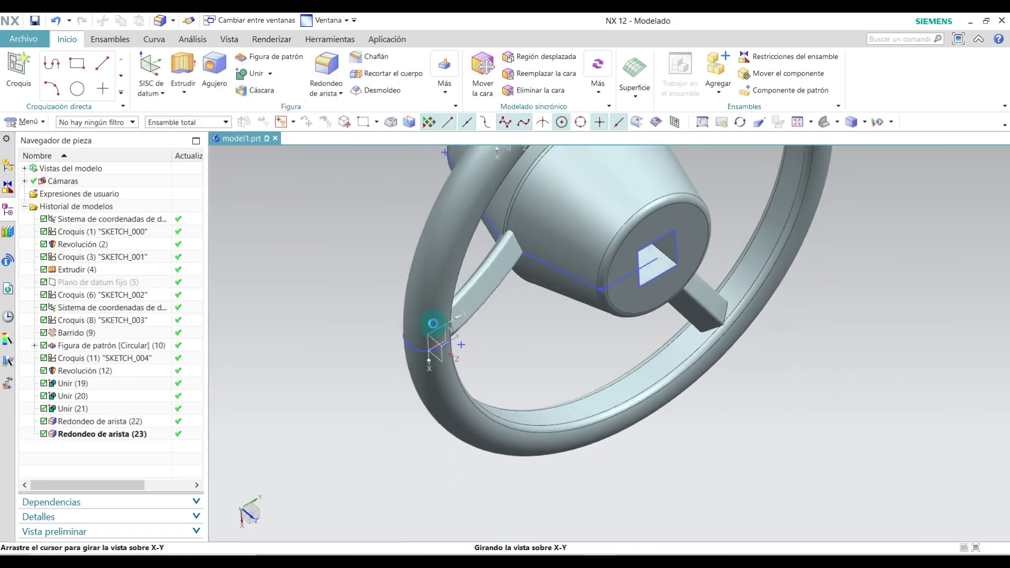
{"action": "scroll", "coordinate": [520, 157], "scroll_direction": "up", "scroll_amount": 5}
{"action": "left_click", "coordinate": [326, 67]}
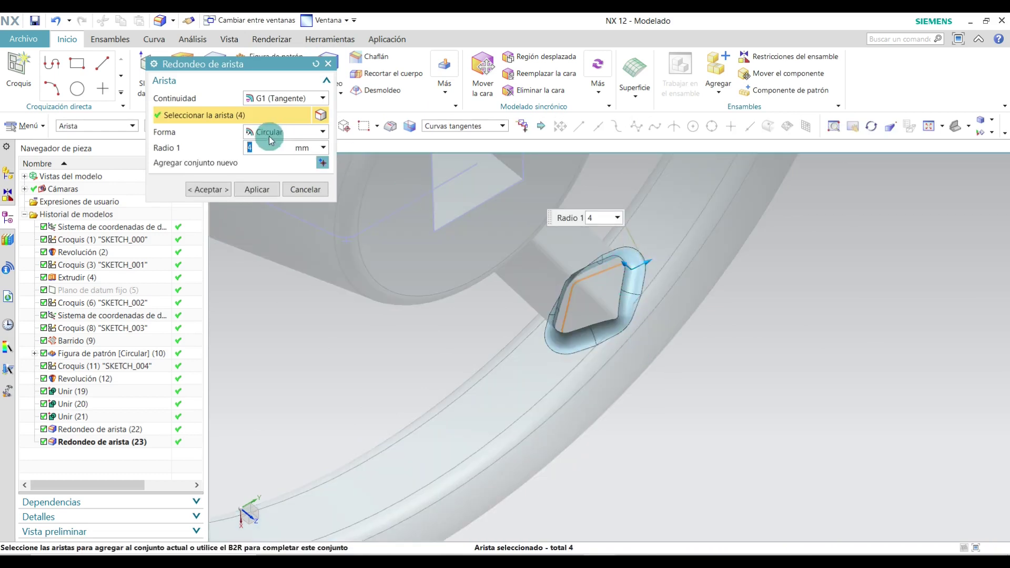
{"action": "left_click", "coordinate": [207, 202]}
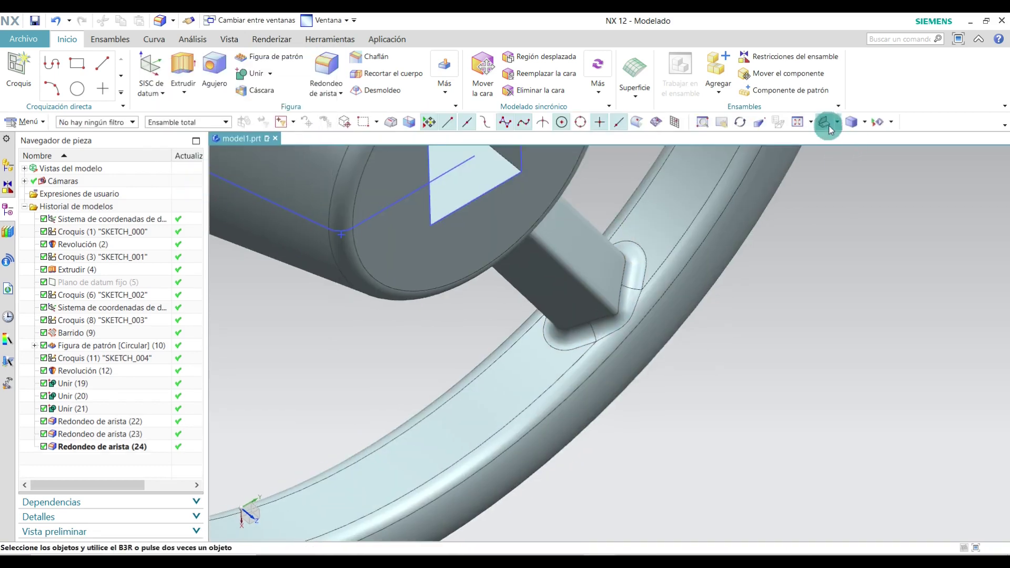
- Hide the first datum coordinate system and the hub sketches SKETCH_000 and SKETCH_001
{"action": "left_click", "coordinate": [824, 123]}
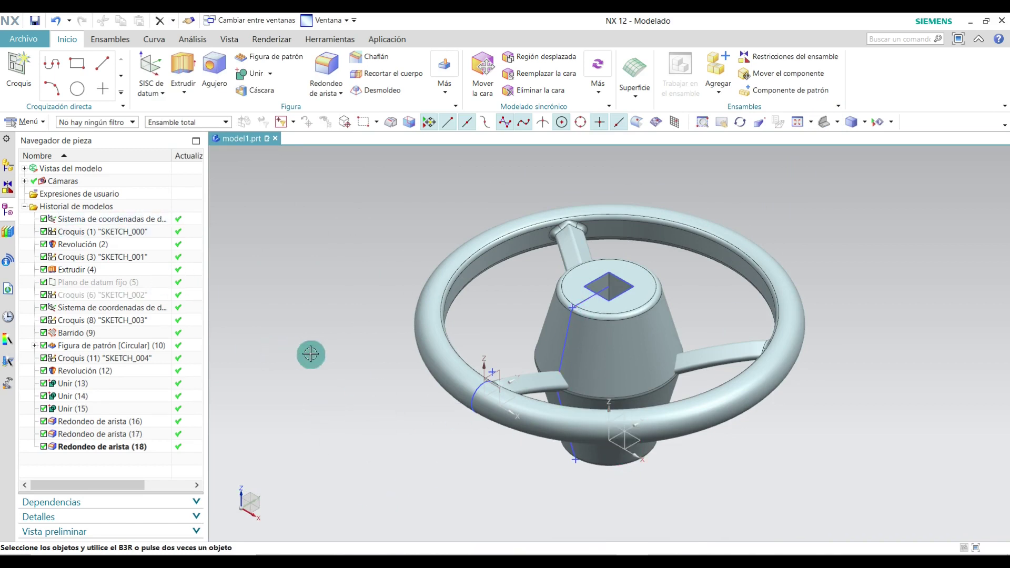
{"action": "right_click", "coordinate": [122, 222]}
{"action": "left_click", "coordinate": [266, 177]}
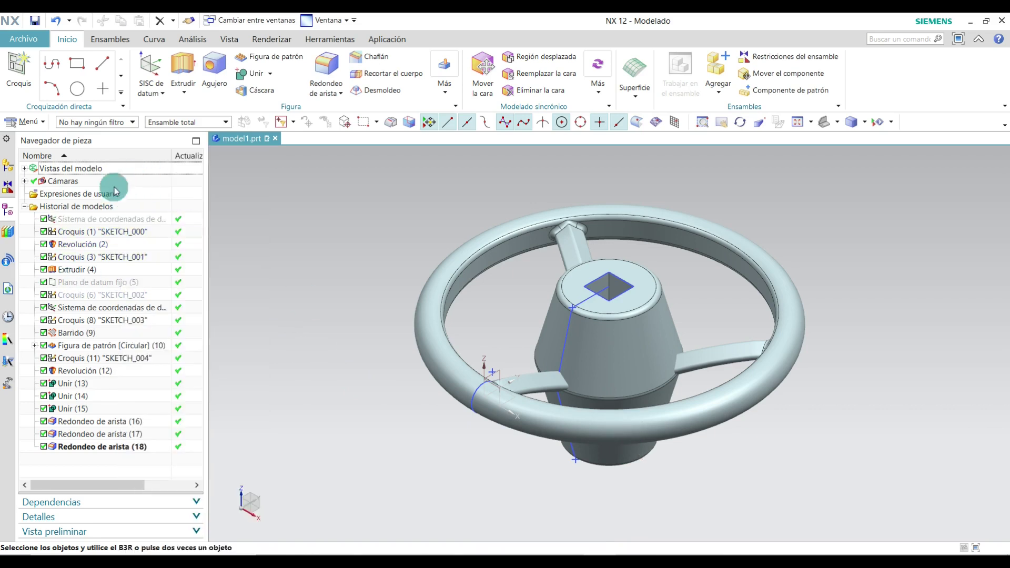
{"action": "right_click", "coordinate": [107, 235]}
{"action": "left_click", "coordinate": [158, 96]}
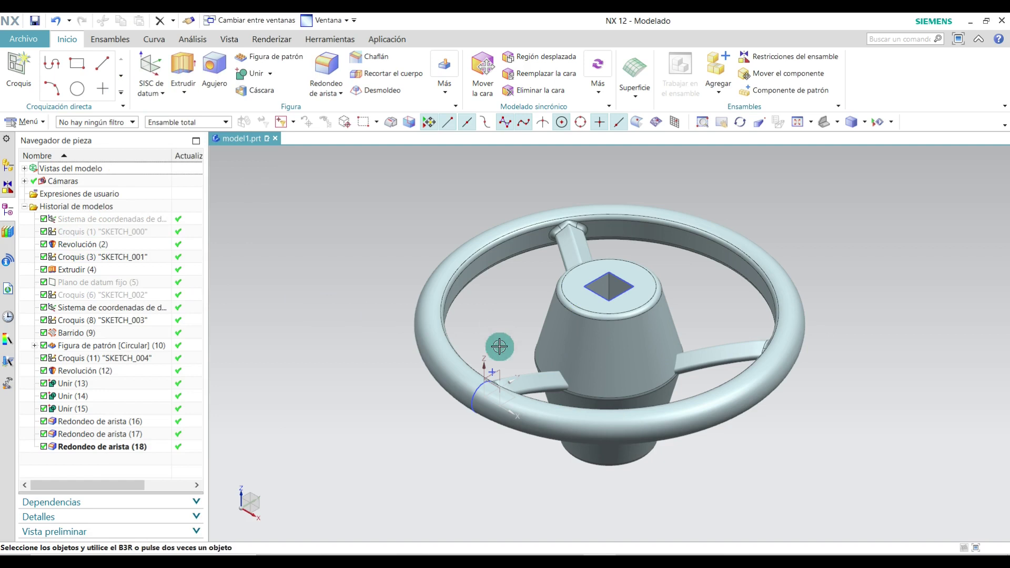
{"action": "left_click", "coordinate": [85, 258]}
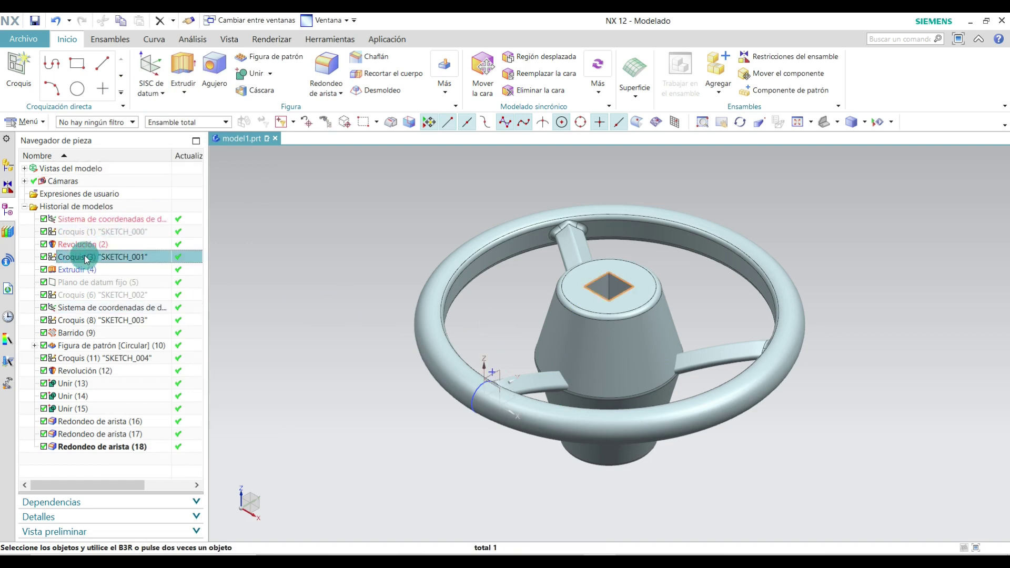
{"action": "right_click", "coordinate": [95, 263]}
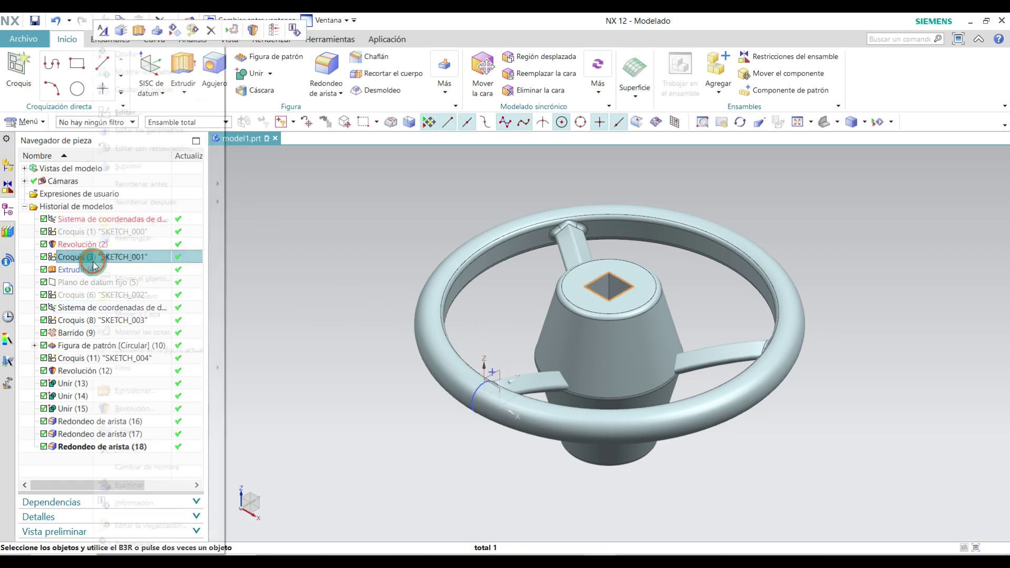
{"action": "left_click", "coordinate": [127, 55]}
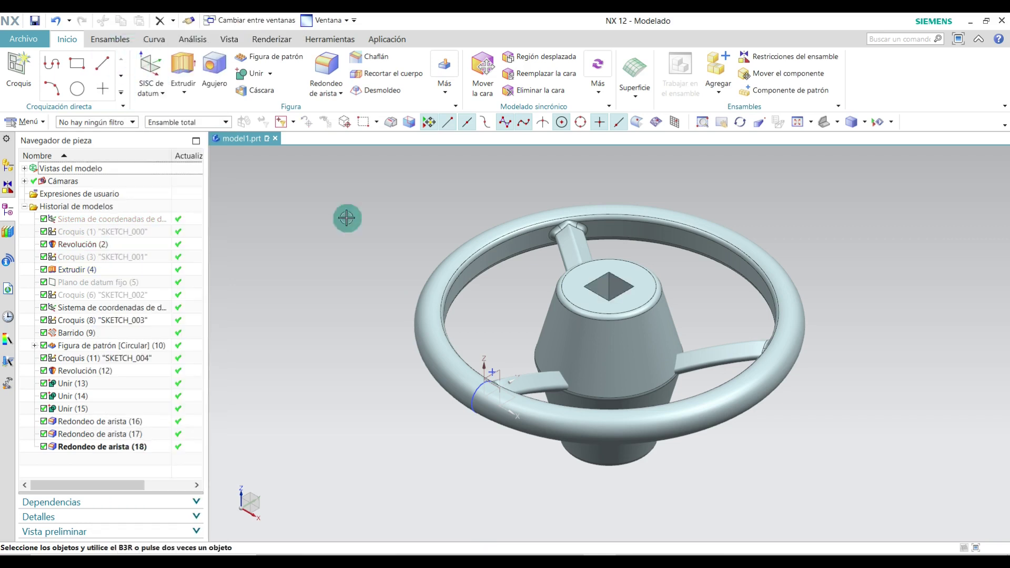
- Hide the datum coordinate system at the rim and the rim profile sketch SKETCH_004
{"action": "right_click", "coordinate": [496, 374]}
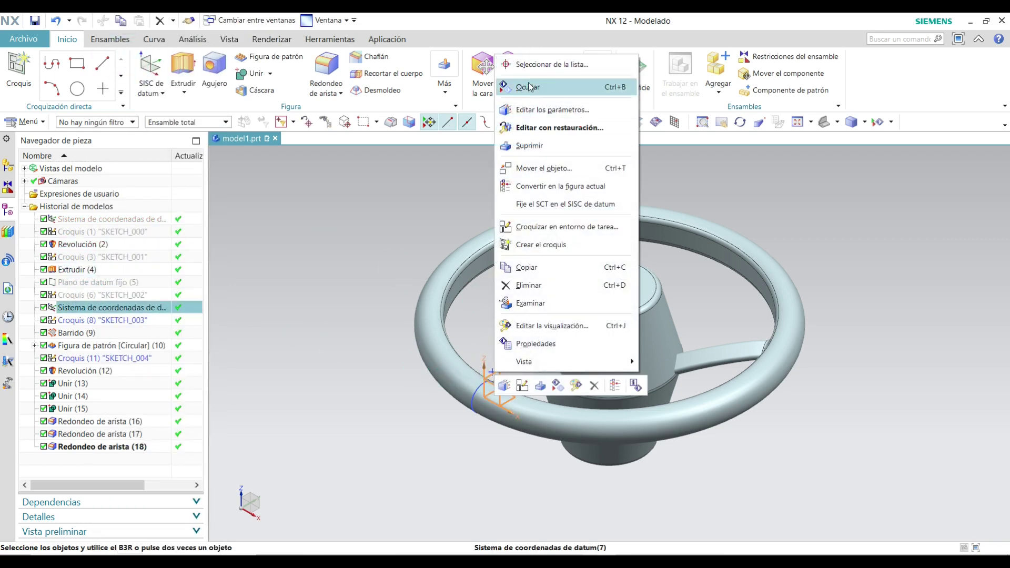
{"action": "left_click", "coordinate": [525, 84]}
{"action": "right_click", "coordinate": [491, 383]}
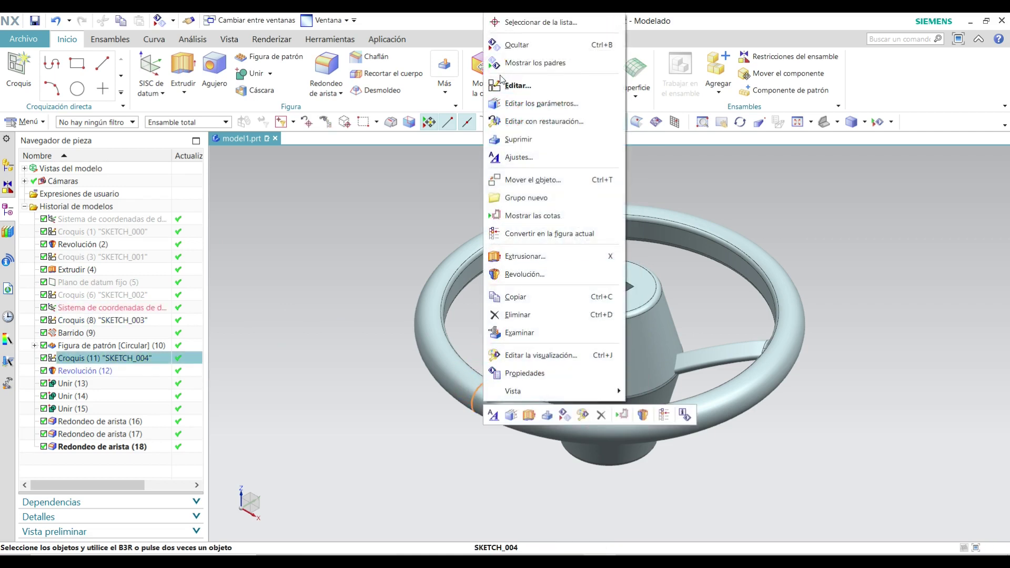
{"action": "left_click", "coordinate": [495, 51]}
- Check which geometry the rim revolve and SKETCH_003 belong to, opening and closing that sketch
{"action": "left_click", "coordinate": [106, 371]}
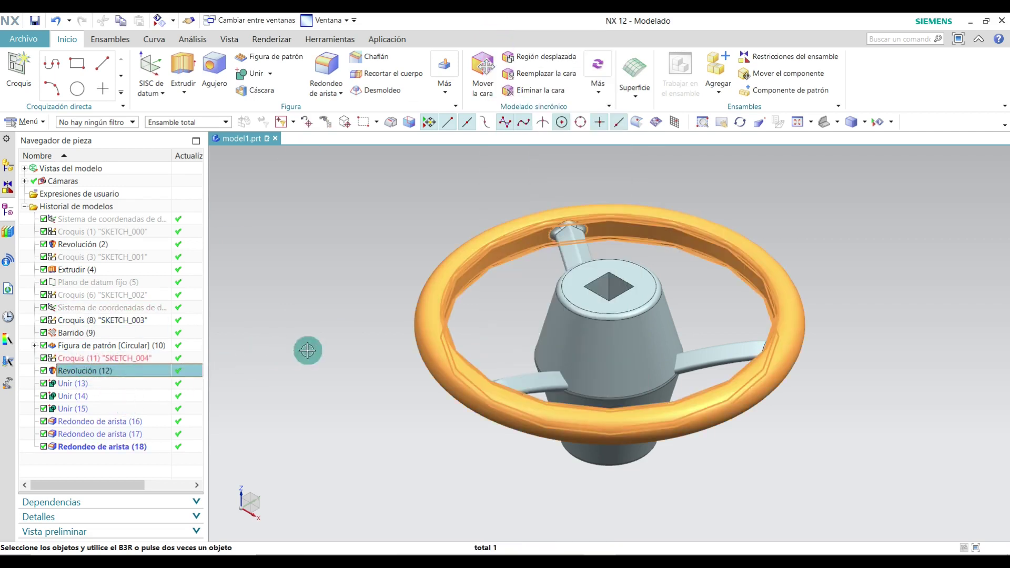
{"action": "key", "text": "Escape"}
{"action": "left_click", "coordinate": [100, 322]}
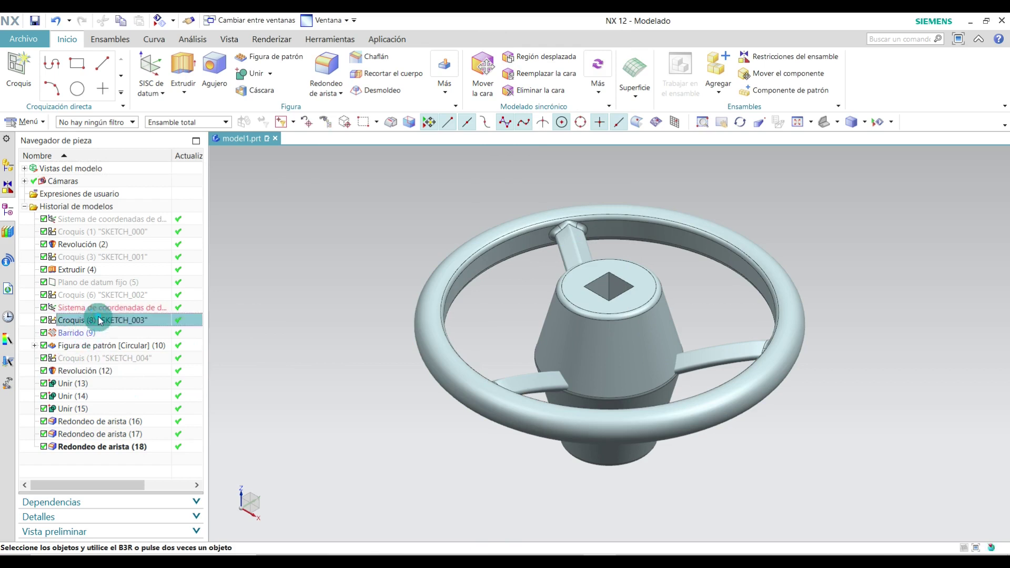
{"action": "middle_click_drag", "start_coordinate": [327, 388], "coordinate": [358, 360]}
{"action": "key", "text": "Escape"}
{"action": "double_click", "coordinate": [91, 322]}
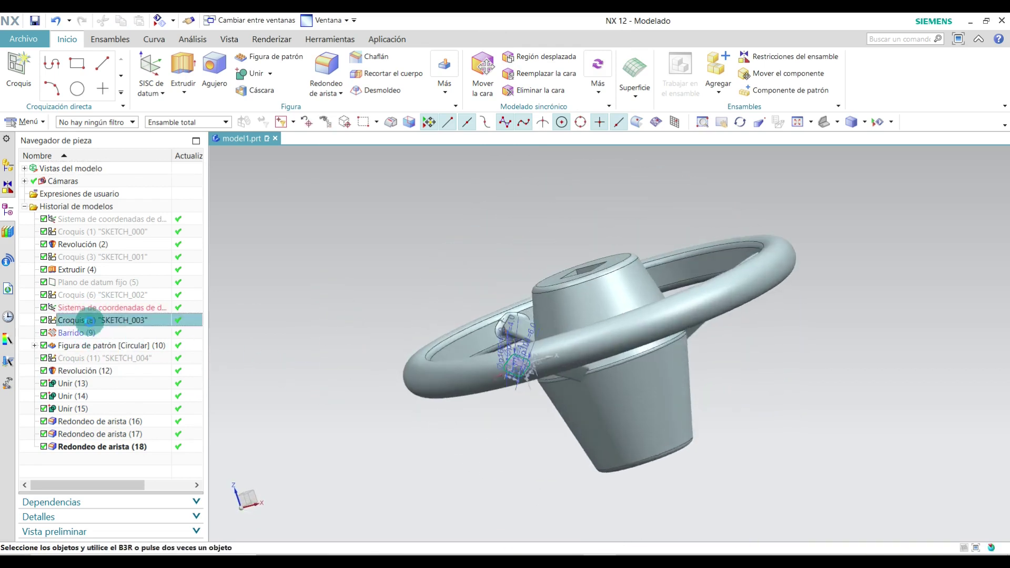
{"action": "left_click", "coordinate": [69, 70]}
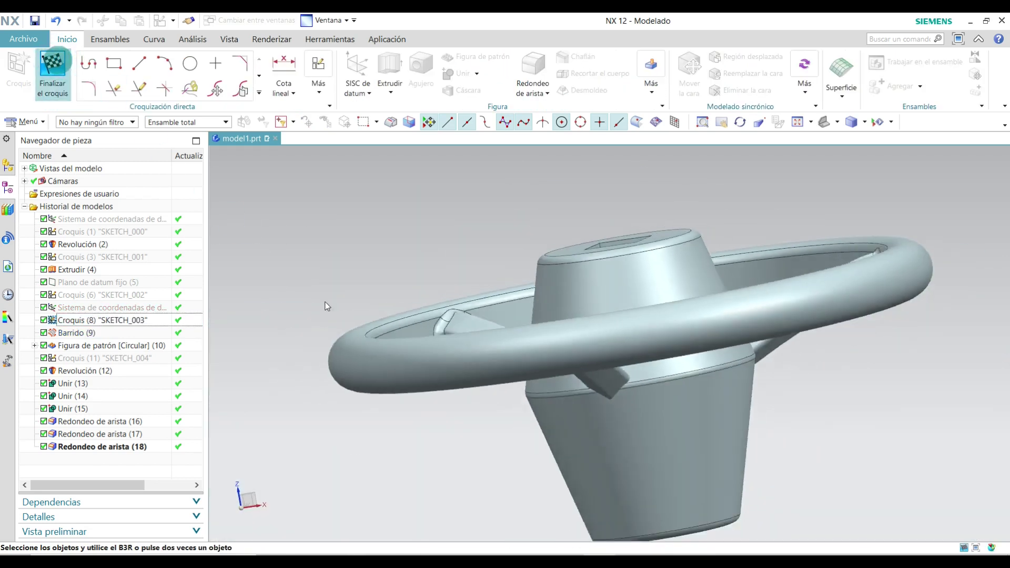
- Examine the circular spoke pattern and check the hub's square hole for spoke ends protruding into it
{"action": "left_click", "coordinate": [92, 346]}
{"action": "middle_click_drag", "start_coordinate": [287, 313], "coordinate": [315, 385]}
{"action": "key", "text": "Escape"}
{"action": "middle_click_drag", "start_coordinate": [255, 379], "coordinate": [250, 352]}
{"action": "scroll", "coordinate": [667, 378], "scroll_direction": "up", "scroll_amount": 6}
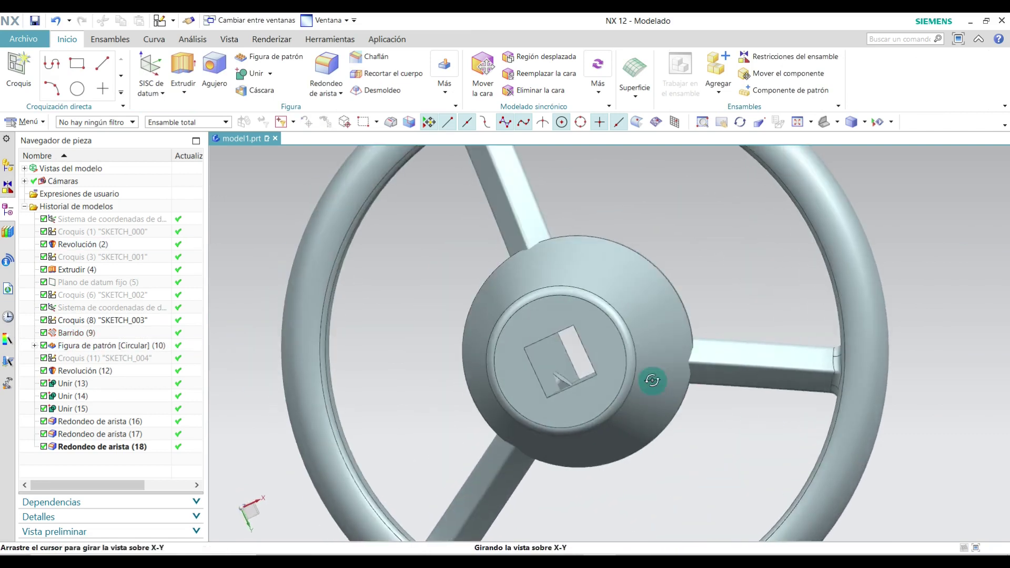
{"action": "scroll", "coordinate": [550, 375], "scroll_direction": "down", "scroll_amount": 3}
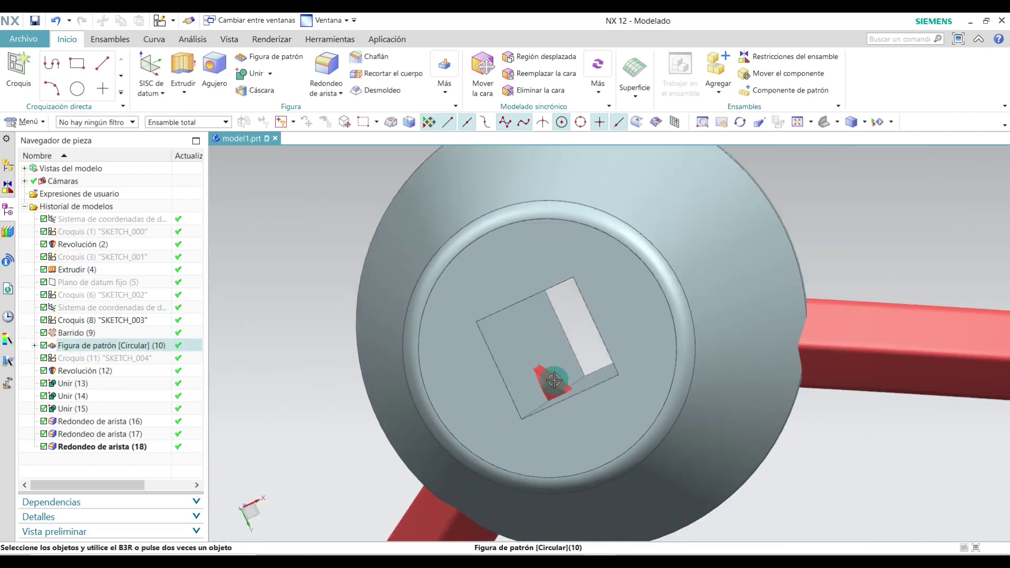
{"action": "middle_click_drag", "start_coordinate": [553, 372], "coordinate": [570, 379]}
{"action": "scroll", "coordinate": [606, 363], "scroll_direction": "up", "scroll_amount": 5}
{"action": "middle_click_drag", "start_coordinate": [639, 349], "coordinate": [497, 399]}
{"action": "scroll", "coordinate": [639, 391], "scroll_direction": "down", "scroll_amount": 3}
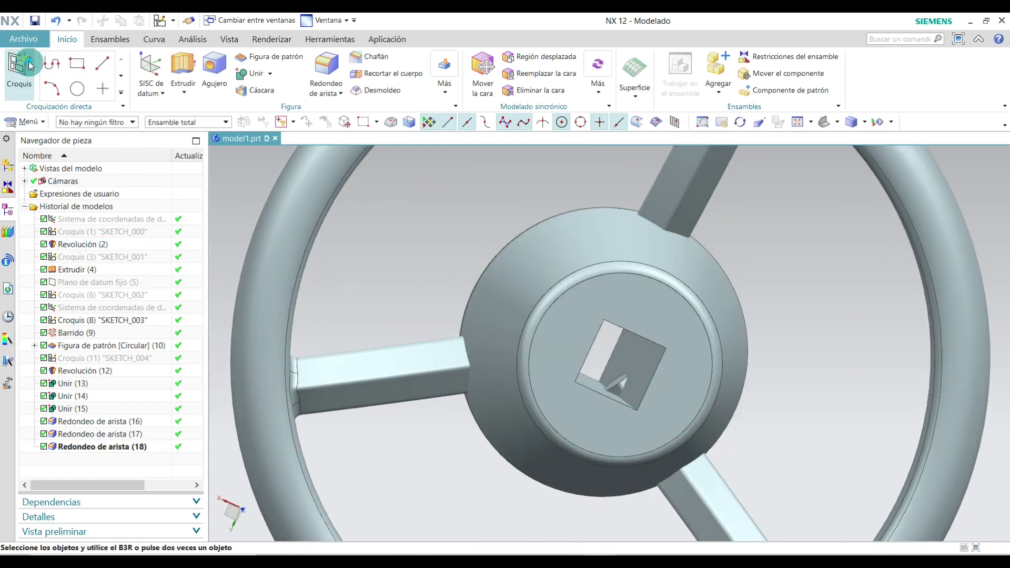
- Sketch a rectangle on the hub's end face, corner to corner over the square hole, and finish the sketch
{"action": "left_click", "coordinate": [19, 67]}
{"action": "left_click", "coordinate": [638, 308]}
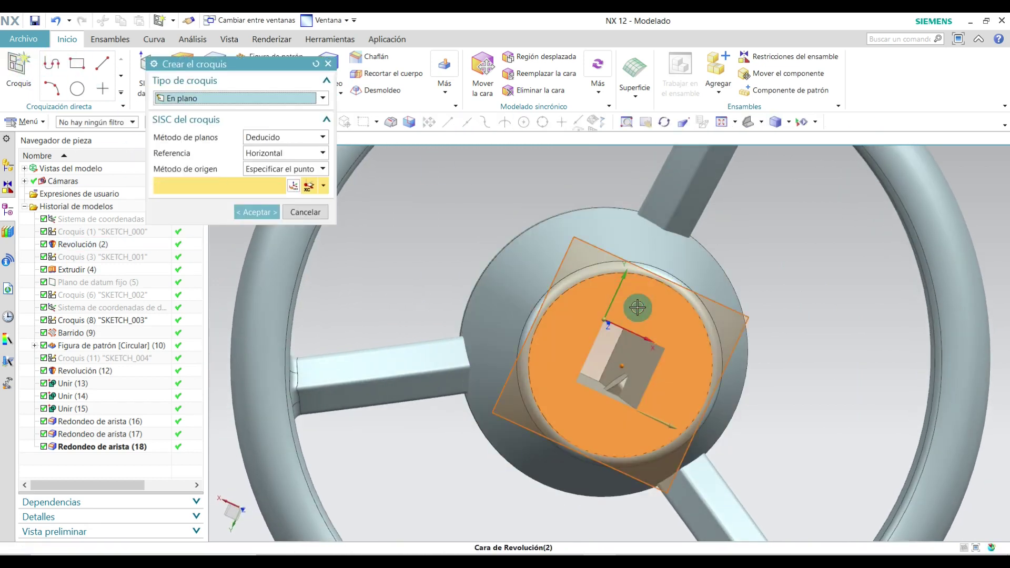
{"action": "left_click", "coordinate": [257, 212]}
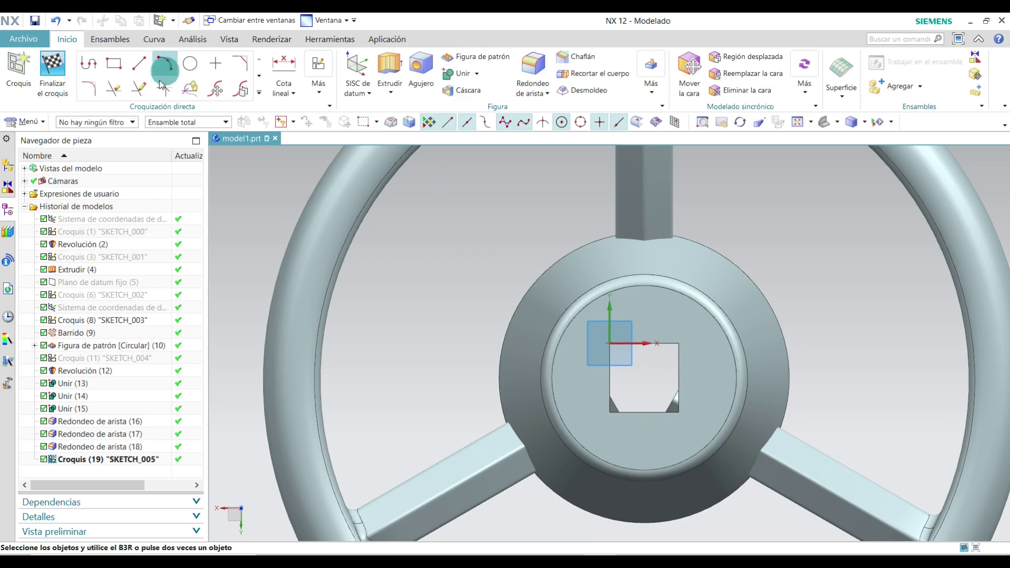
{"action": "left_click", "coordinate": [121, 65]}
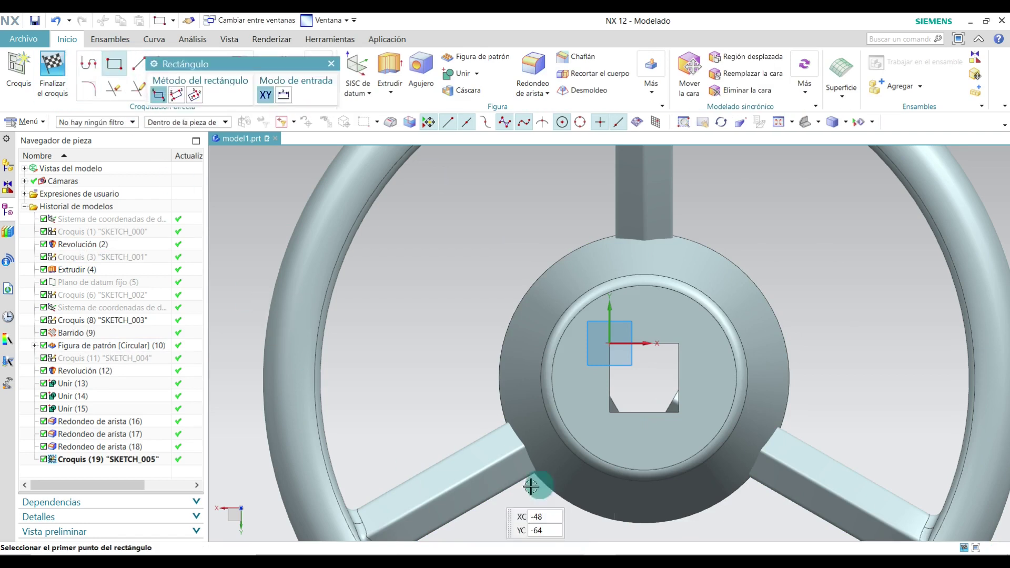
{"action": "left_click", "coordinate": [613, 355]}
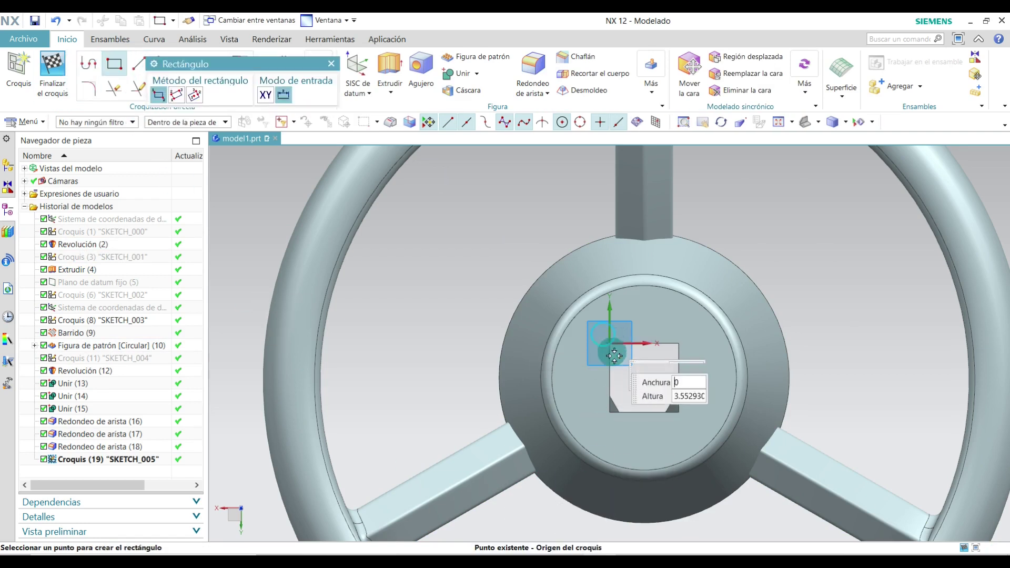
{"action": "left_click", "coordinate": [679, 412]}
{"action": "left_click", "coordinate": [331, 63]}
{"action": "left_click", "coordinate": [52, 66]}
- Extrude the rectangle sketch over the square hole, SKETCH_005, 285 mm from the end face back through the hub
{"action": "mouse_move", "coordinate": [661, 404]}
{"action": "middle_mouse_down"}
{"action": "mouse_move", "coordinate": [645, 394]}
{"action": "mouse_move", "coordinate": [615, 325]}
{"action": "middle_mouse_up"}
{"action": "scroll", "coordinate": [651, 344], "scroll_direction": "down", "scroll_amount": 2}
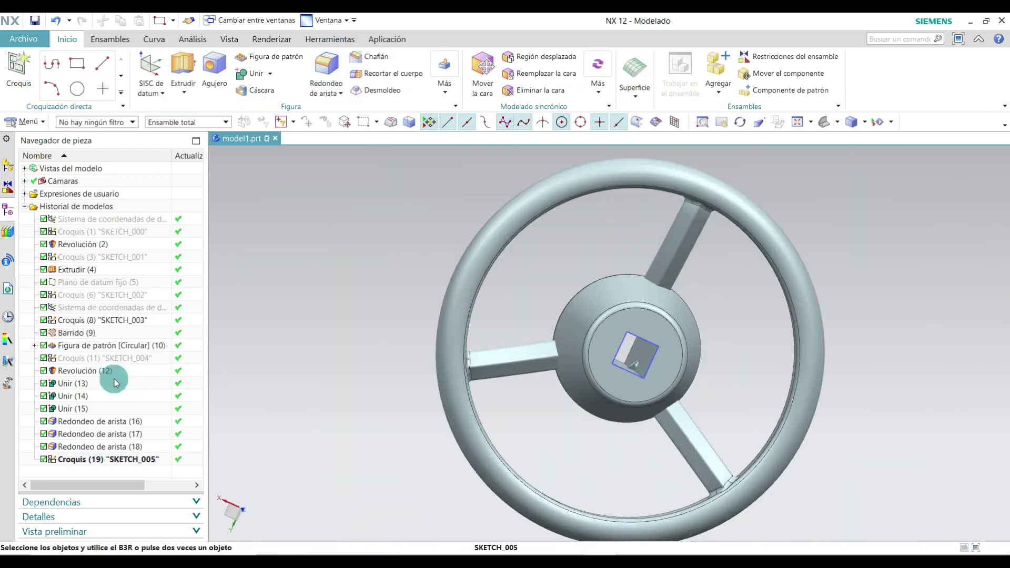
{"action": "right_click", "coordinate": [122, 457]}
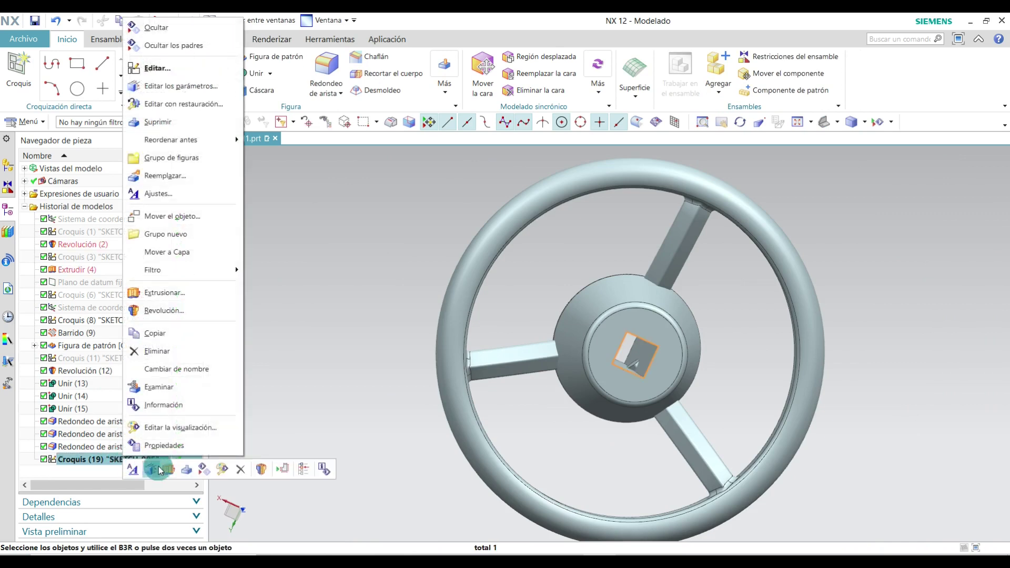
{"action": "left_click", "coordinate": [166, 470]}
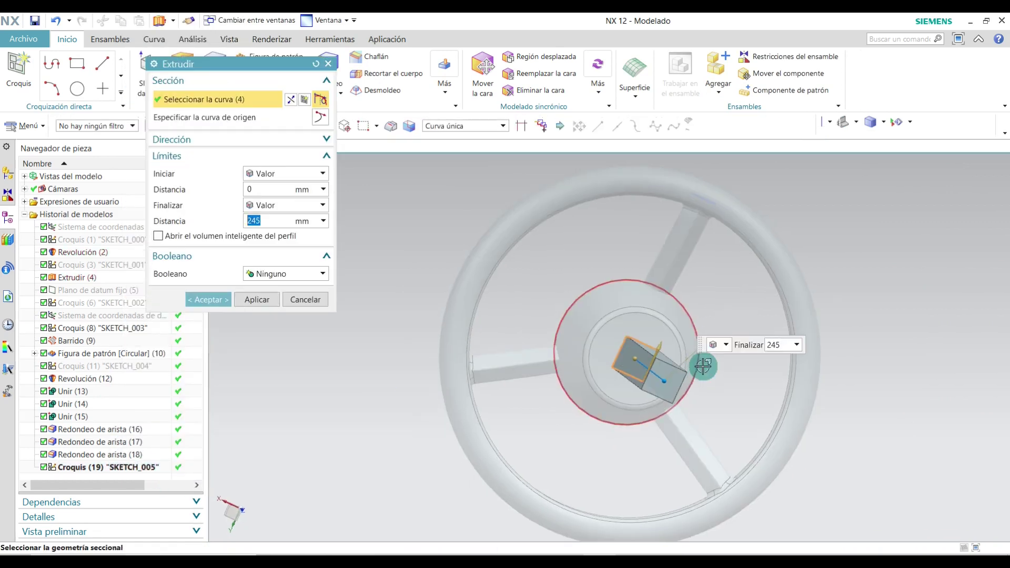
{"action": "middle_click_drag", "start_coordinate": [742, 345], "coordinate": [743, 349]}
{"action": "scroll", "coordinate": [613, 404], "scroll_direction": "down", "scroll_amount": 4}
{"action": "scroll", "coordinate": [764, 368], "scroll_direction": "up", "scroll_amount": 3}
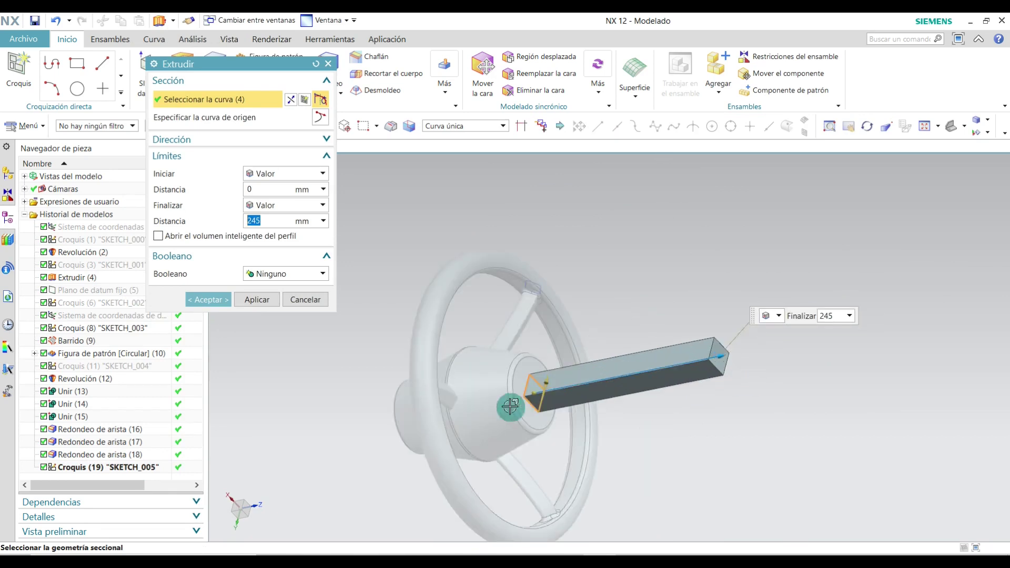
{"action": "scroll", "coordinate": [512, 409], "scroll_direction": "down", "scroll_amount": 3}
{"action": "scroll", "coordinate": [546, 412], "scroll_direction": "up", "scroll_amount": 3}
{"action": "left_click_drag", "start_coordinate": [688, 354], "coordinate": [284, 435]}
- Set the extrusion's Boolean to Subtract, take the united rim and spokes as target body, and accept the cut
{"action": "left_click", "coordinate": [293, 275]}
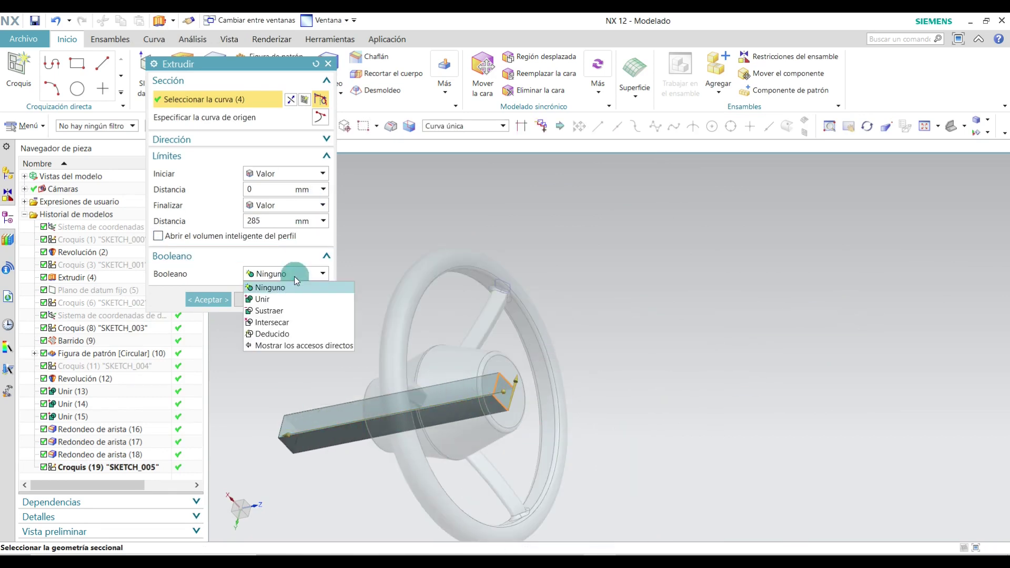
{"action": "left_click", "coordinate": [277, 306]}
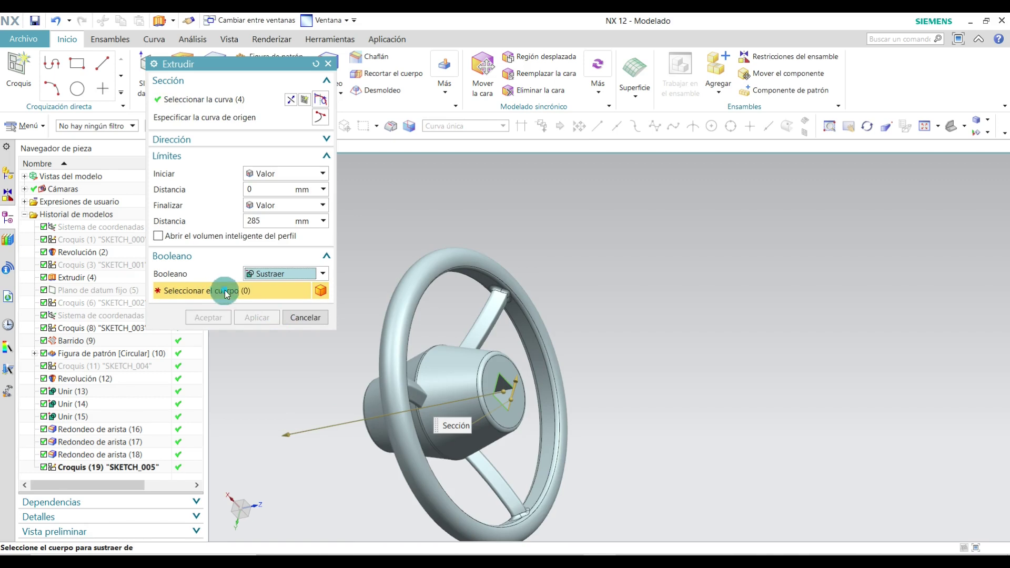
{"action": "middle_click_drag", "start_coordinate": [627, 328], "coordinate": [566, 351]}
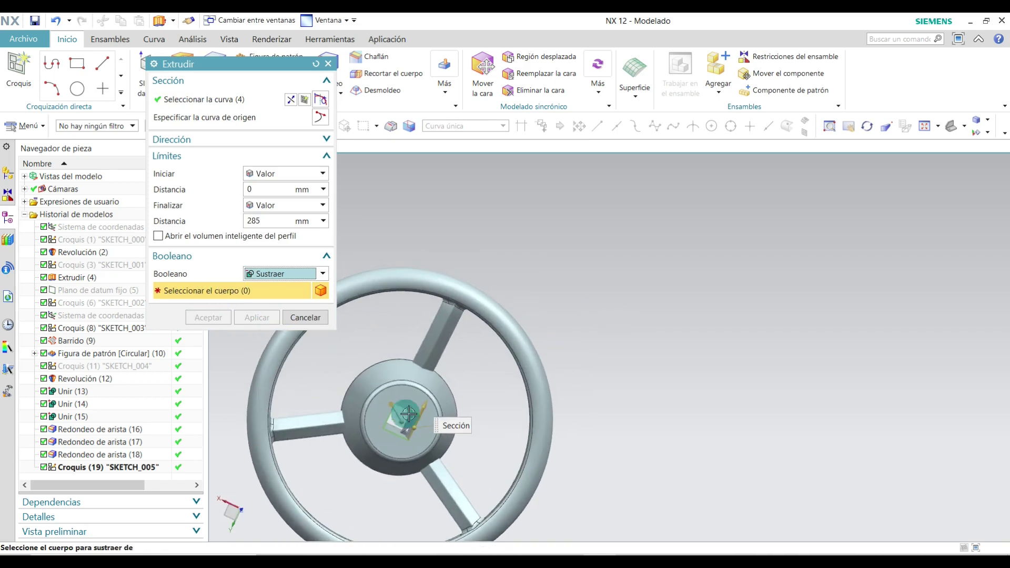
{"action": "scroll", "coordinate": [406, 432], "scroll_direction": "down", "scroll_amount": 4}
{"action": "left_click", "coordinate": [502, 519]}
{"action": "scroll", "coordinate": [507, 388], "scroll_direction": "up", "scroll_amount": 3}
{"action": "middle_click_drag", "start_coordinate": [508, 388], "coordinate": [380, 400]}
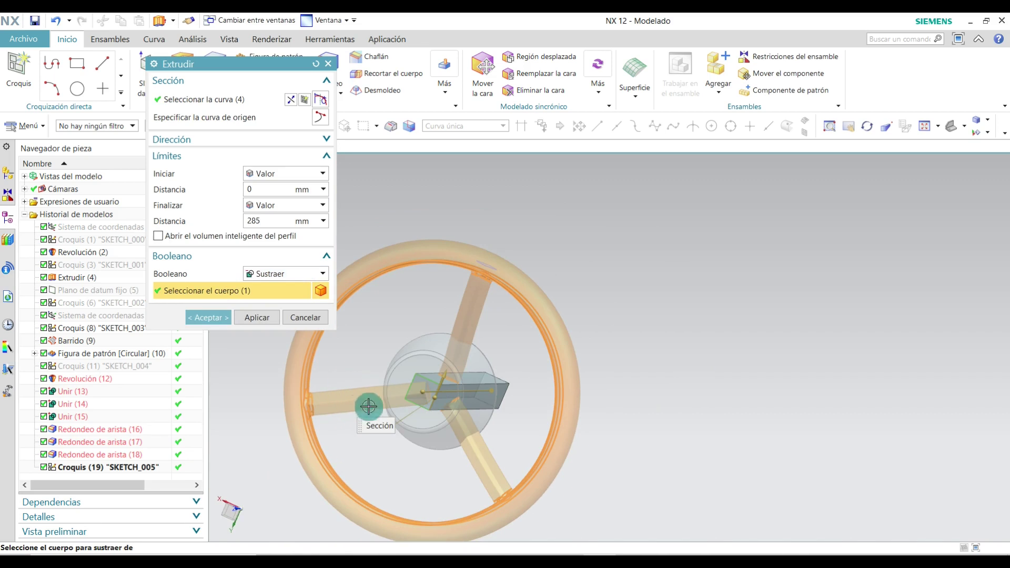
{"action": "scroll", "coordinate": [418, 393], "scroll_direction": "down", "scroll_amount": 2}
{"action": "left_click", "coordinate": [207, 319]}
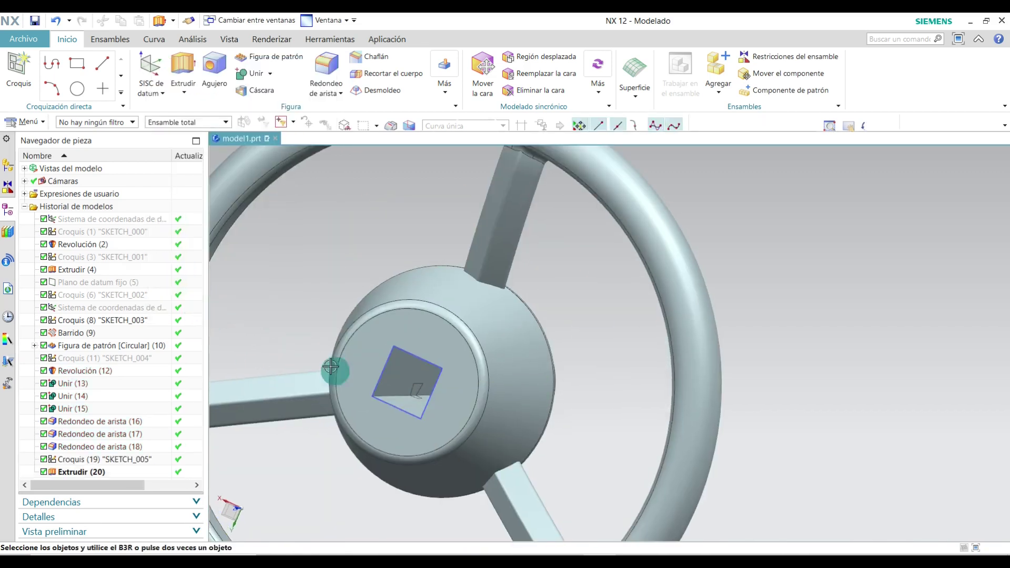
- Examine the inside of the hub's square hole from several angles for remaining spoke material
{"action": "middle_click_drag", "start_coordinate": [414, 399], "coordinate": [492, 438]}
{"action": "scroll", "coordinate": [492, 438], "scroll_direction": "down", "scroll_amount": 4}
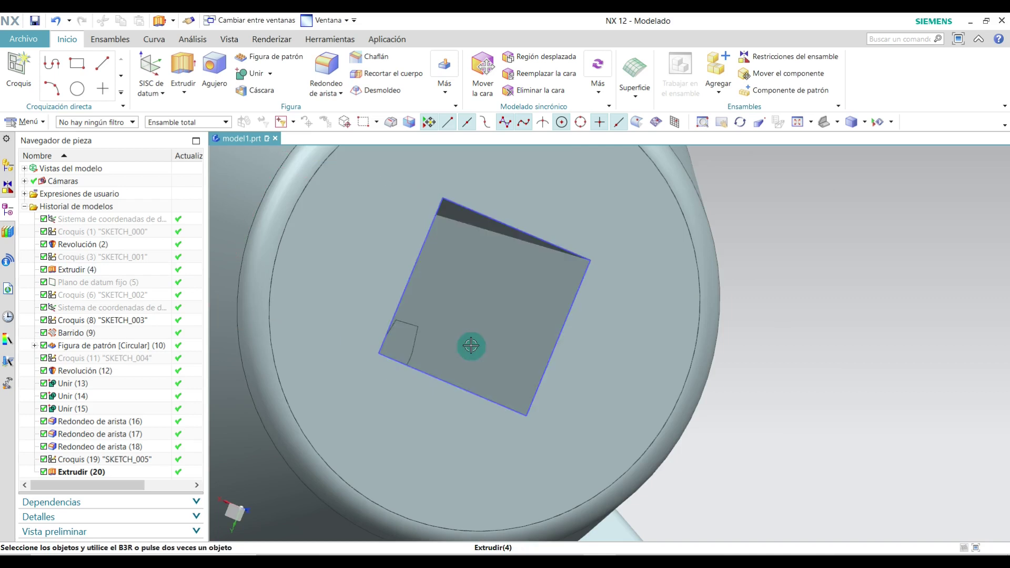
{"action": "scroll", "coordinate": [466, 345], "scroll_direction": "up", "scroll_amount": 3}
{"action": "middle_click_drag", "start_coordinate": [458, 345], "coordinate": [413, 325]}
{"action": "scroll", "coordinate": [356, 333], "scroll_direction": "down", "scroll_amount": 4}
{"action": "scroll", "coordinate": [374, 312], "scroll_direction": "up", "scroll_amount": 2}
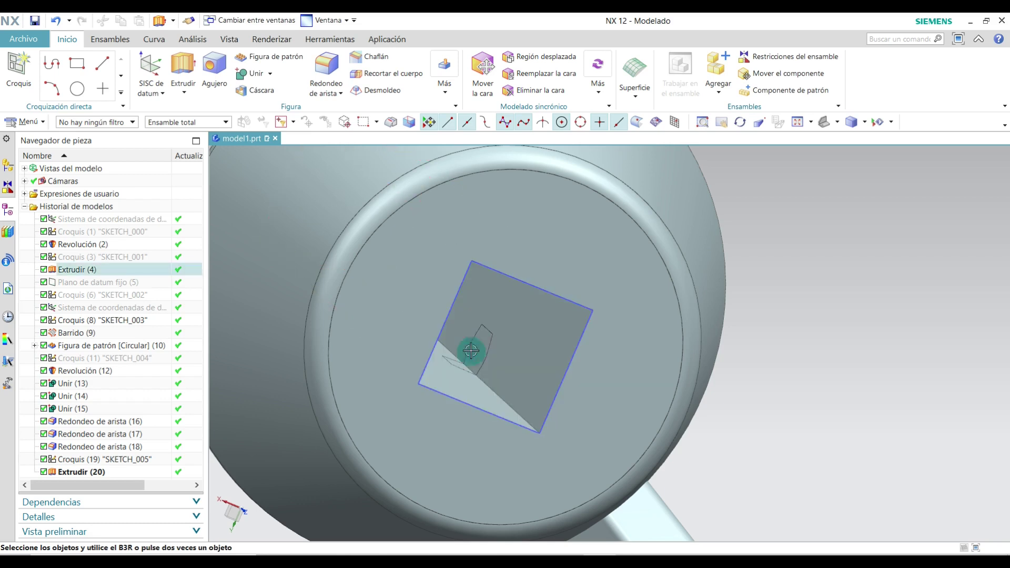
{"action": "scroll", "coordinate": [496, 352], "scroll_direction": "up", "scroll_amount": 2}
{"action": "middle_click_drag", "start_coordinate": [496, 353], "coordinate": [478, 334]}
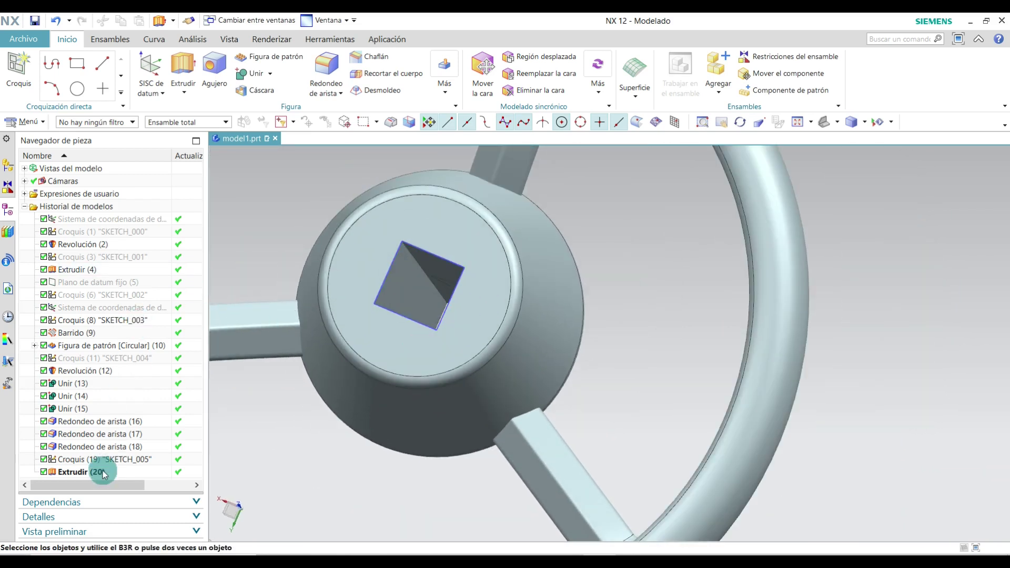
- Hide the rectangle sketch SKETCH_005 on the hub's end face
{"action": "left_click", "coordinate": [138, 458]}
{"action": "right_click", "coordinate": [137, 458]}
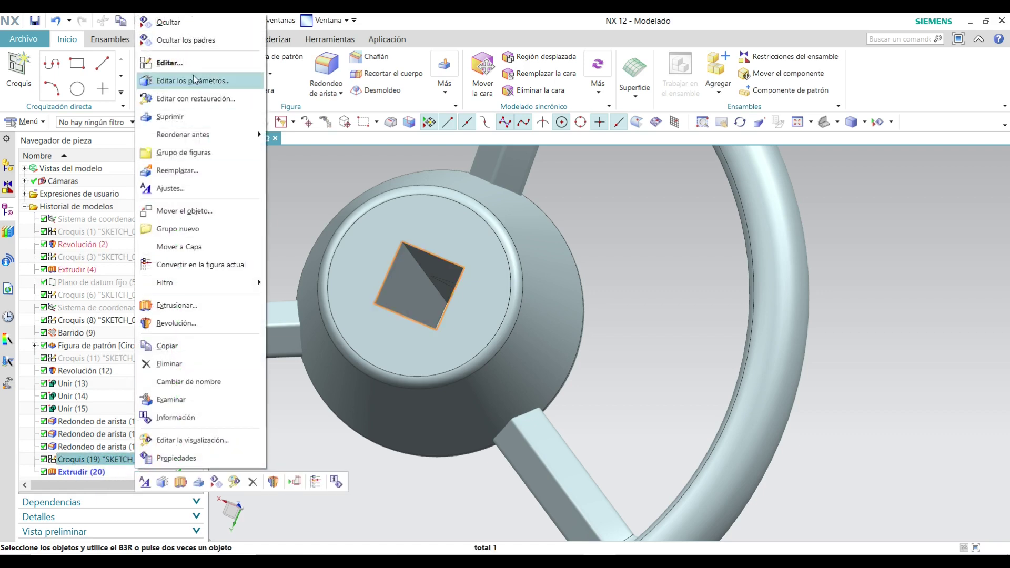
{"action": "left_click", "coordinate": [170, 22]}
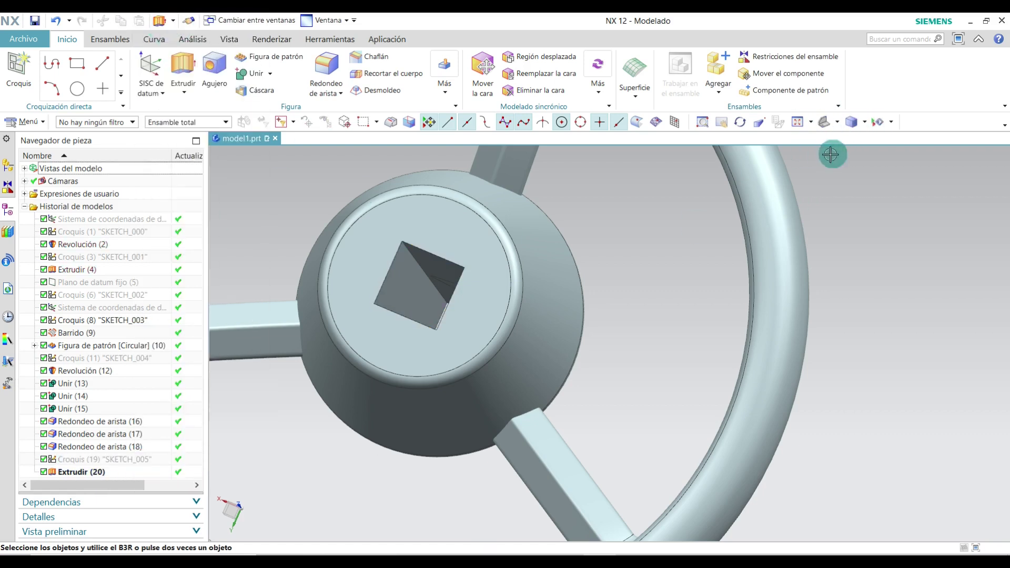
- Orient the handwheel to a standard pictorial view and display it in realistic shading with shadows, floor reflection and floor grid
{"action": "left_click", "coordinate": [829, 129]}
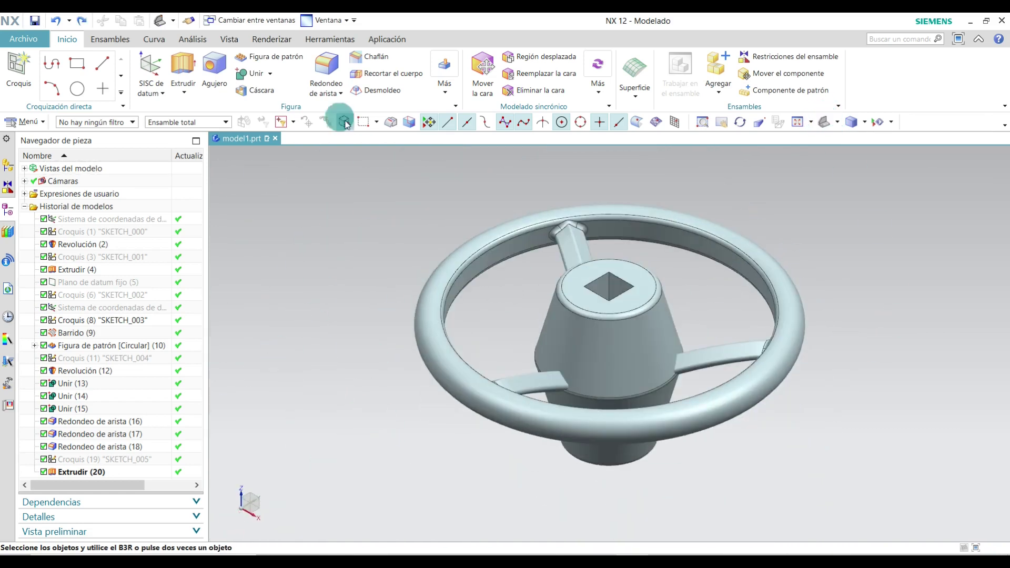
{"action": "left_click", "coordinate": [234, 39]}
{"action": "left_click", "coordinate": [737, 73]}
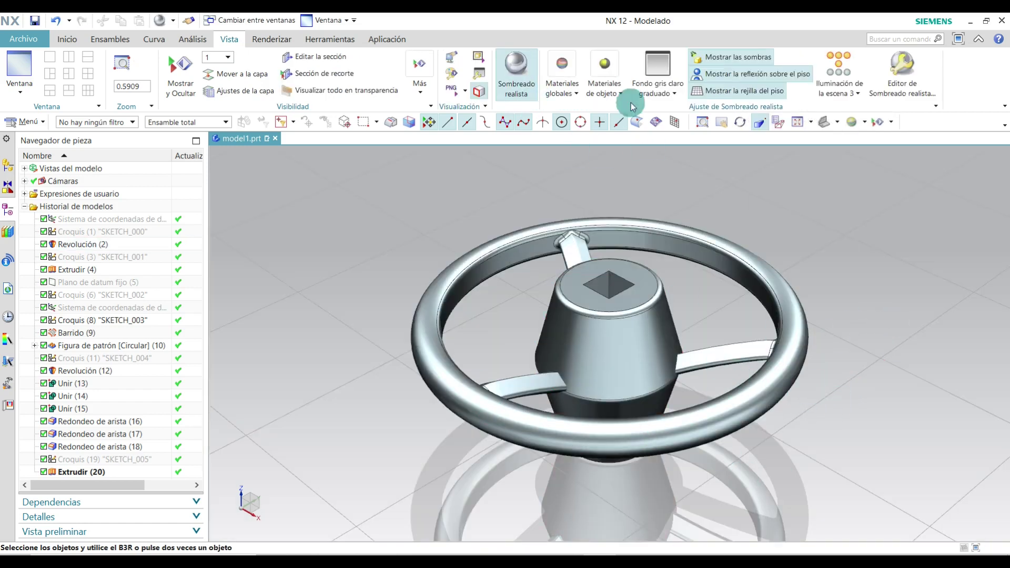
{"action": "left_click", "coordinate": [605, 90]}
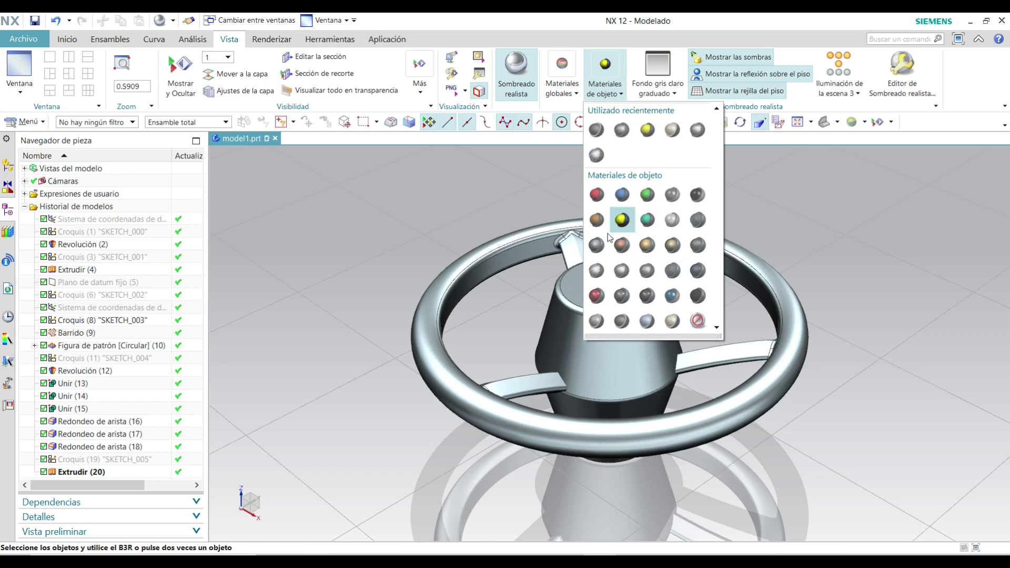
{"action": "left_click", "coordinate": [872, 330]}
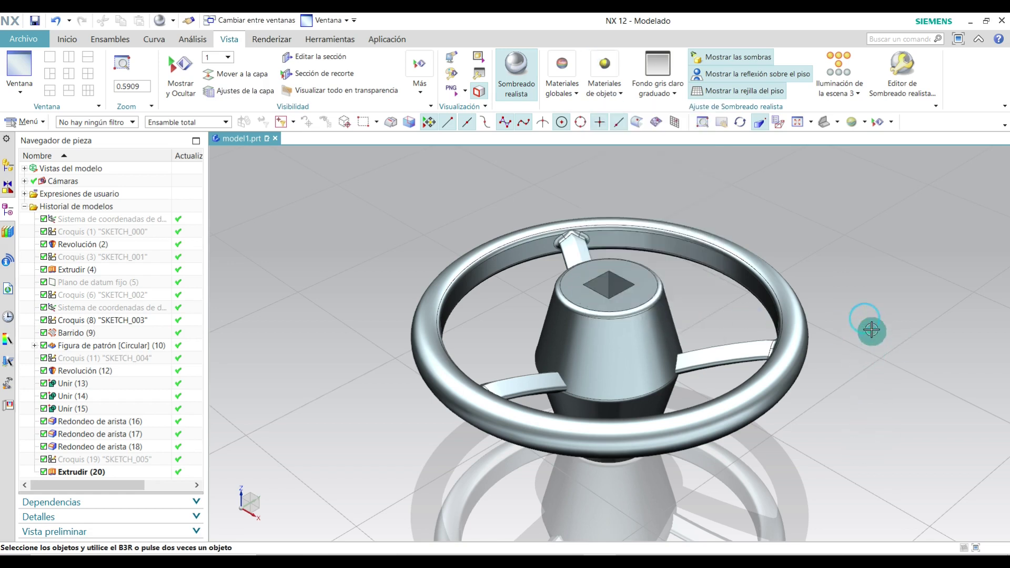
- Inspect the realistically shaded handwheel from several sides and restore a standard pictorial view
{"action": "middle_click_drag", "start_coordinate": [869, 444], "coordinate": [903, 165]}
{"action": "left_click", "coordinate": [831, 124]}
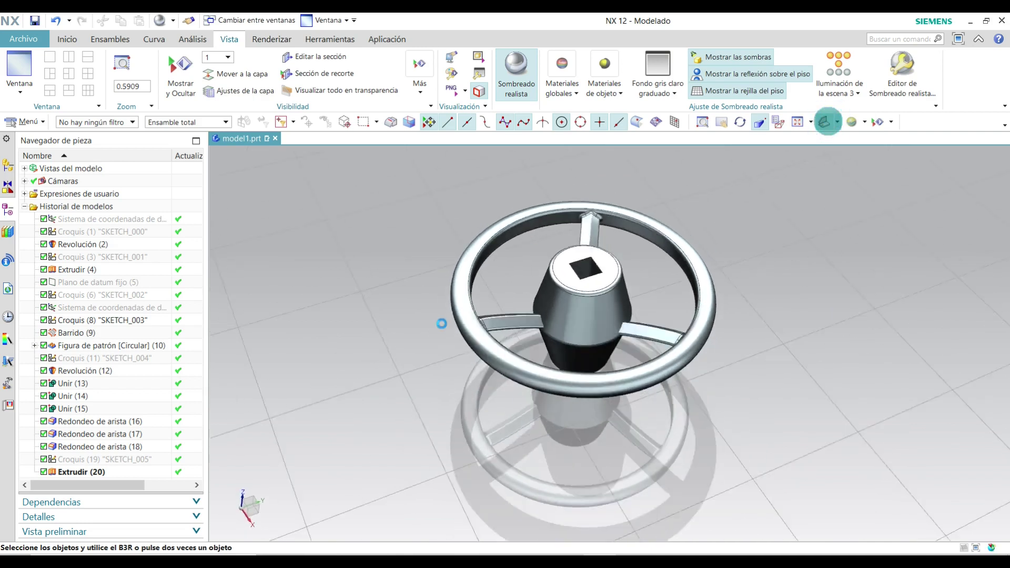
{"action": "scroll", "coordinate": [528, 240], "scroll_direction": "up", "scroll_amount": 2}
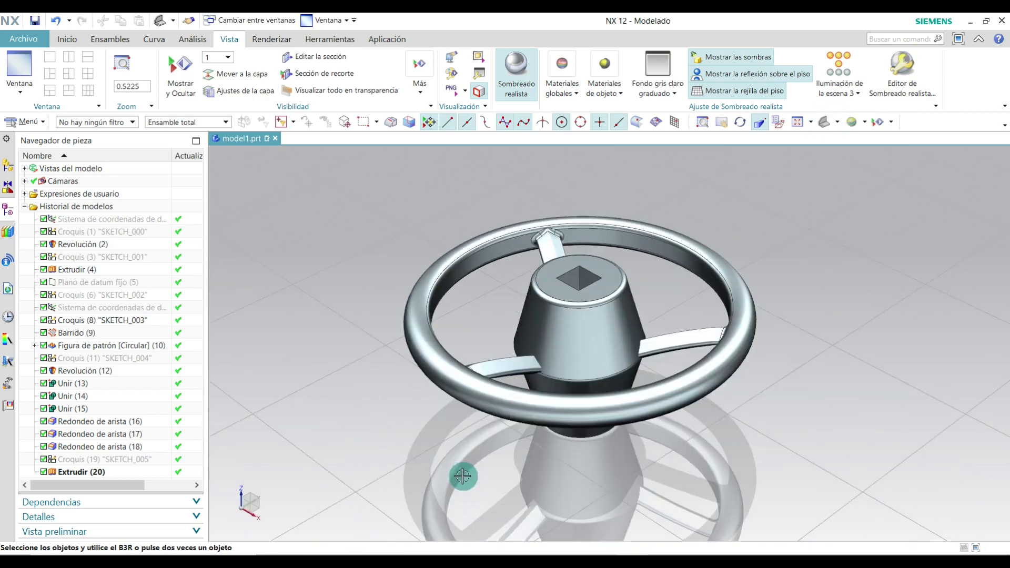
{"action": "middle_click_drag", "start_coordinate": [440, 486], "coordinate": [600, 371]}
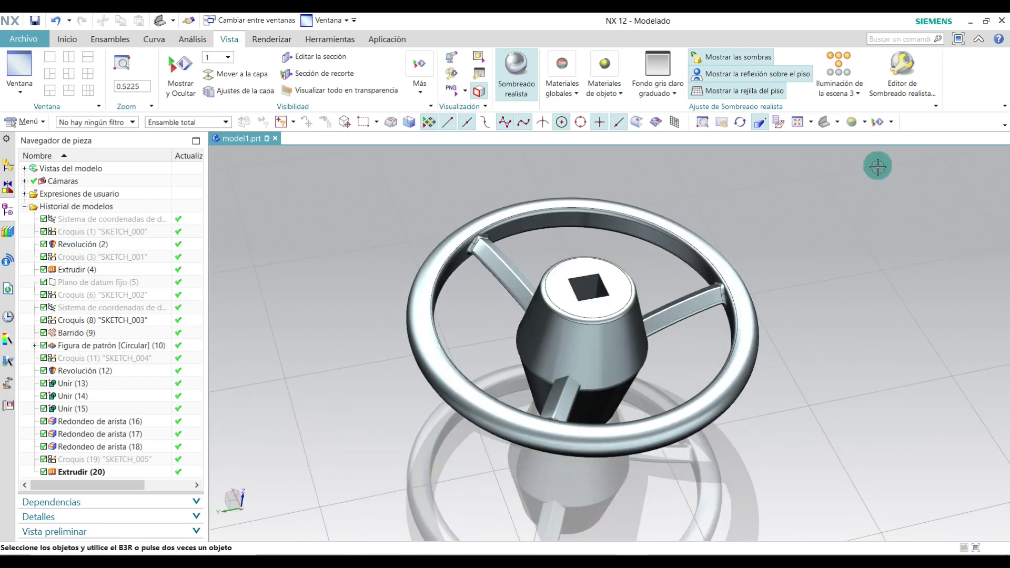
{"action": "left_click", "coordinate": [838, 122]}
{"action": "left_click", "coordinate": [862, 141]}
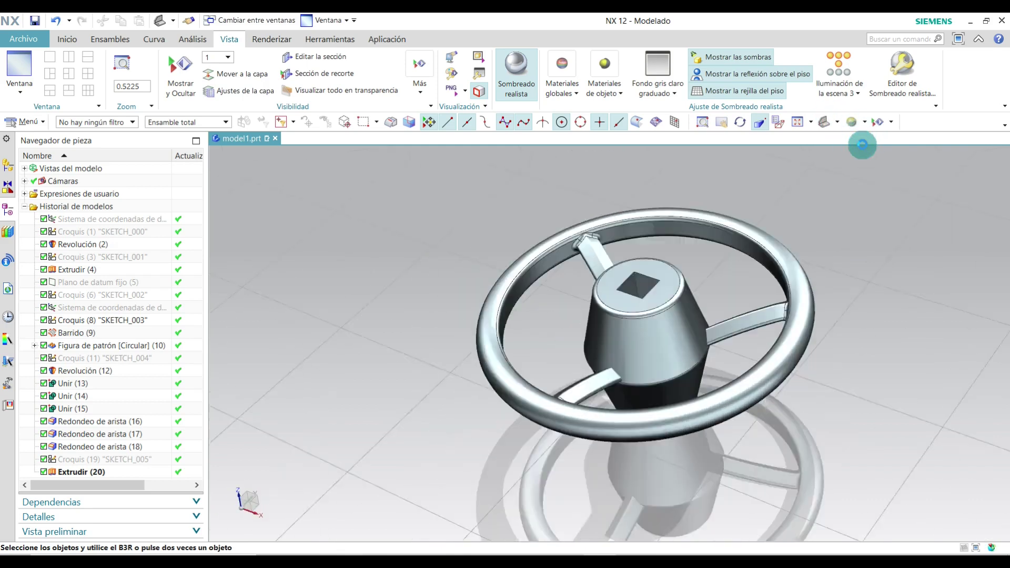